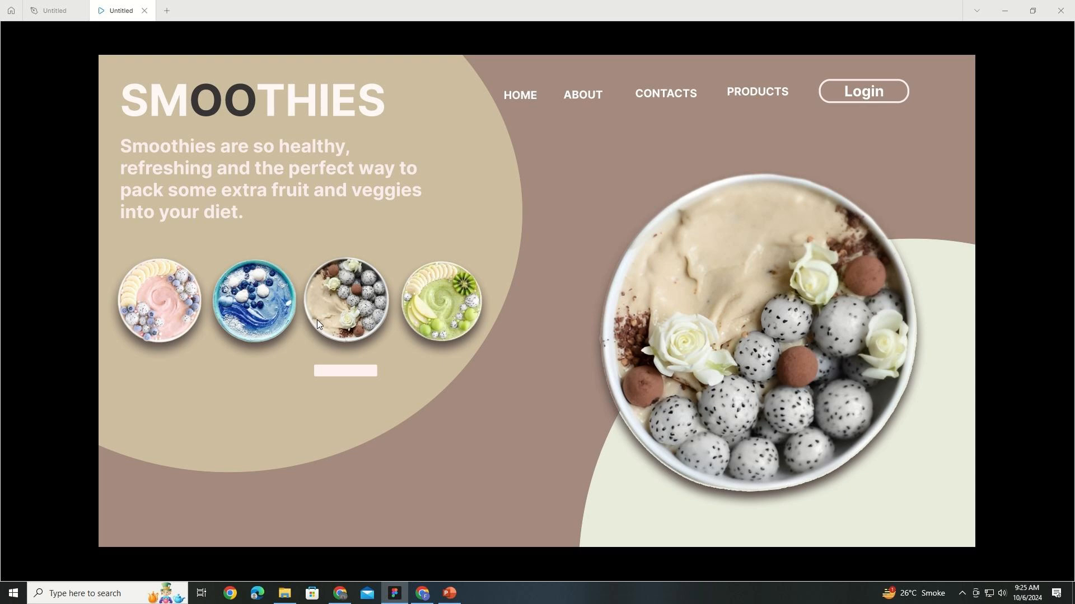
{"action": "left_click", "coordinate": [267, 318]}
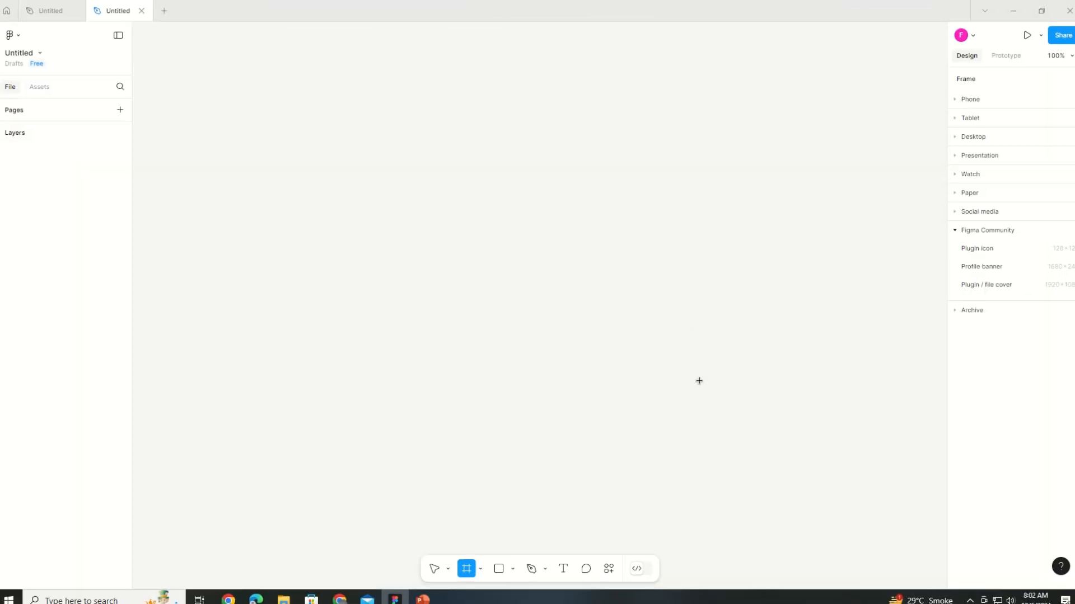
Step: Create a 1920 × 1080 Plugin / file cover frame and rename it "Animation slide"
{"action": "left_click", "coordinate": [1007, 287]}
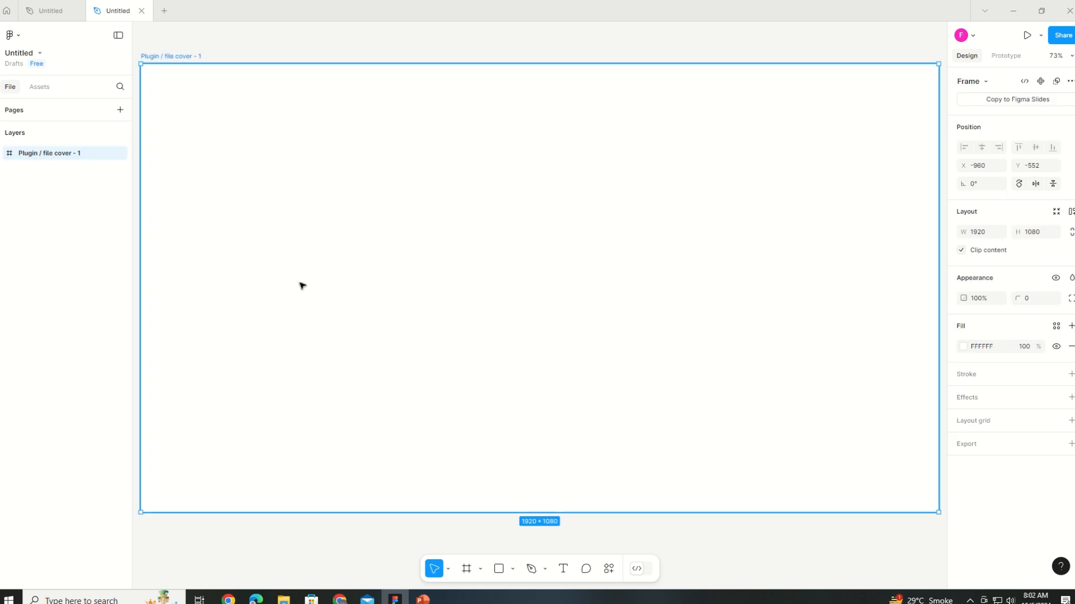
{"action": "right_click", "coordinate": [51, 155]}
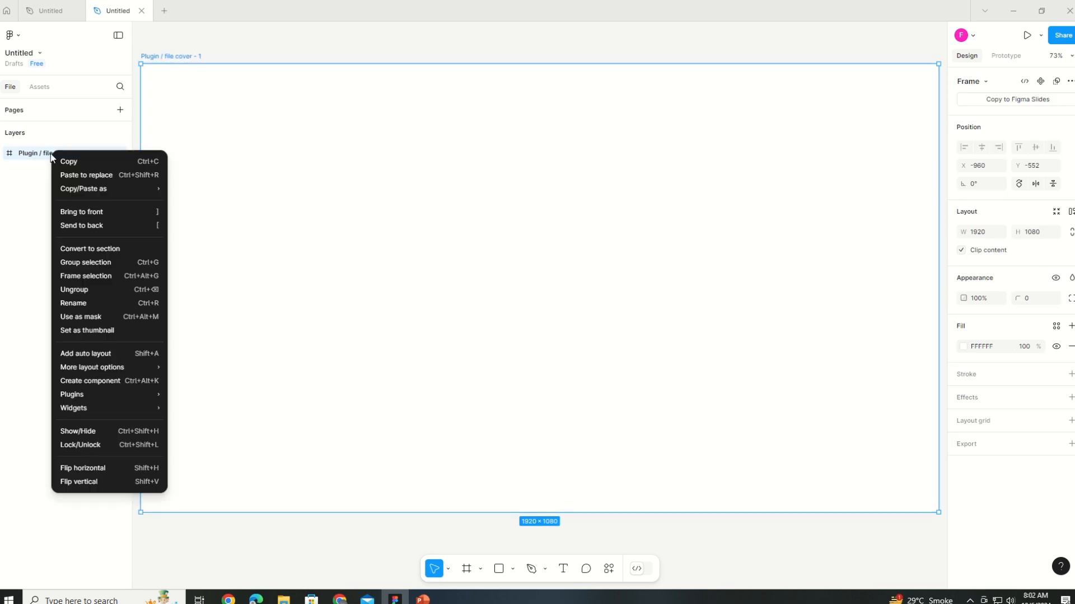
{"action": "left_click", "coordinate": [93, 303]}
{"action": "type", "text": "animation slide"}
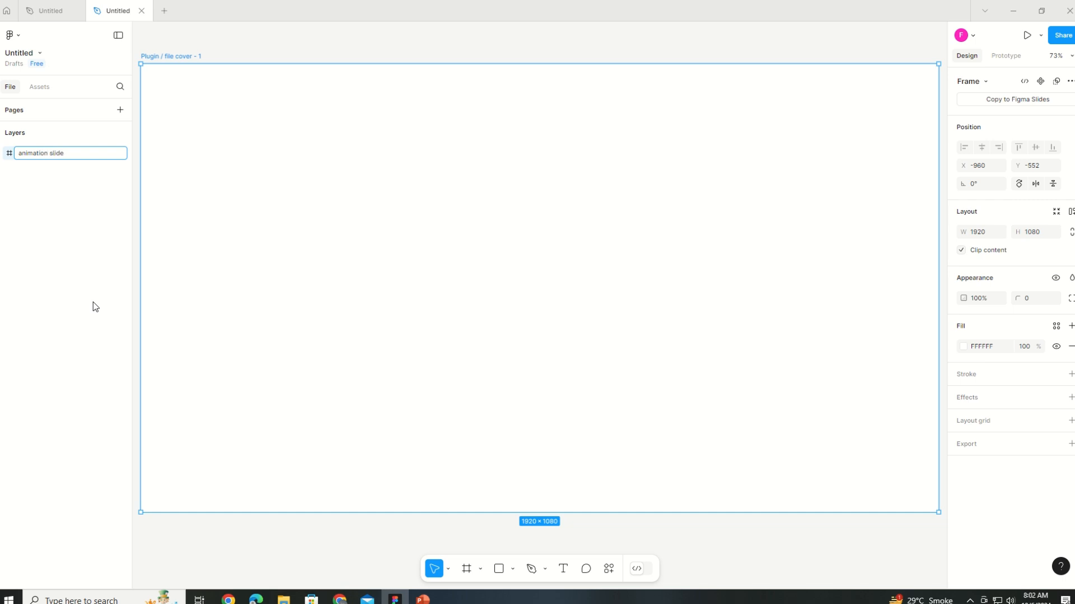
{"action": "left_click", "coordinate": [22, 154]}
{"action": "key", "text": "BackSpace"}
{"action": "type", "text": "A"}
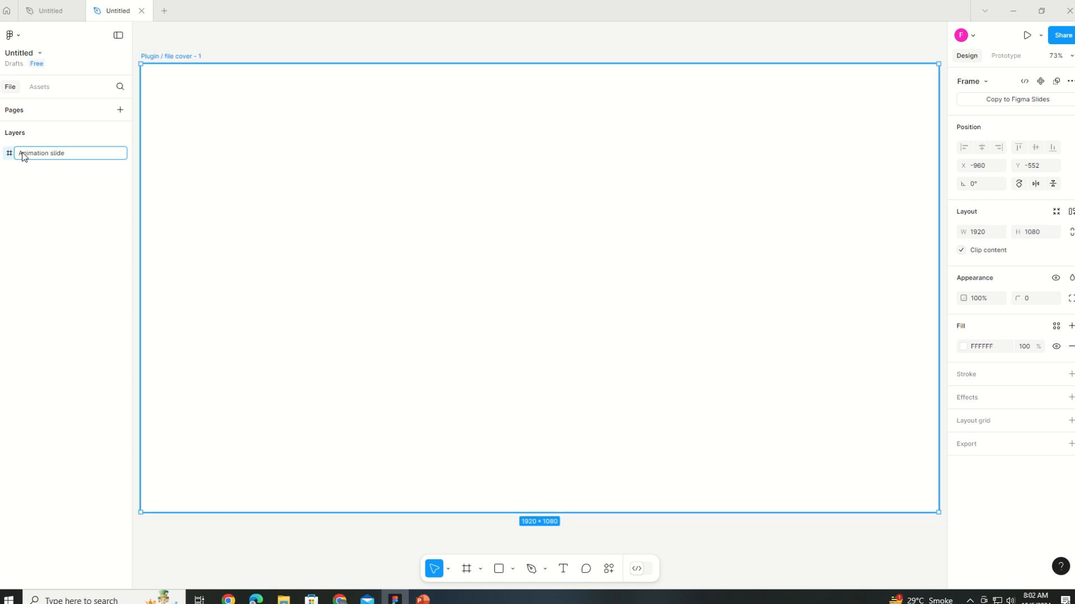
{"action": "left_click", "coordinate": [374, 549]}
{"action": "left_click", "coordinate": [642, 510]}
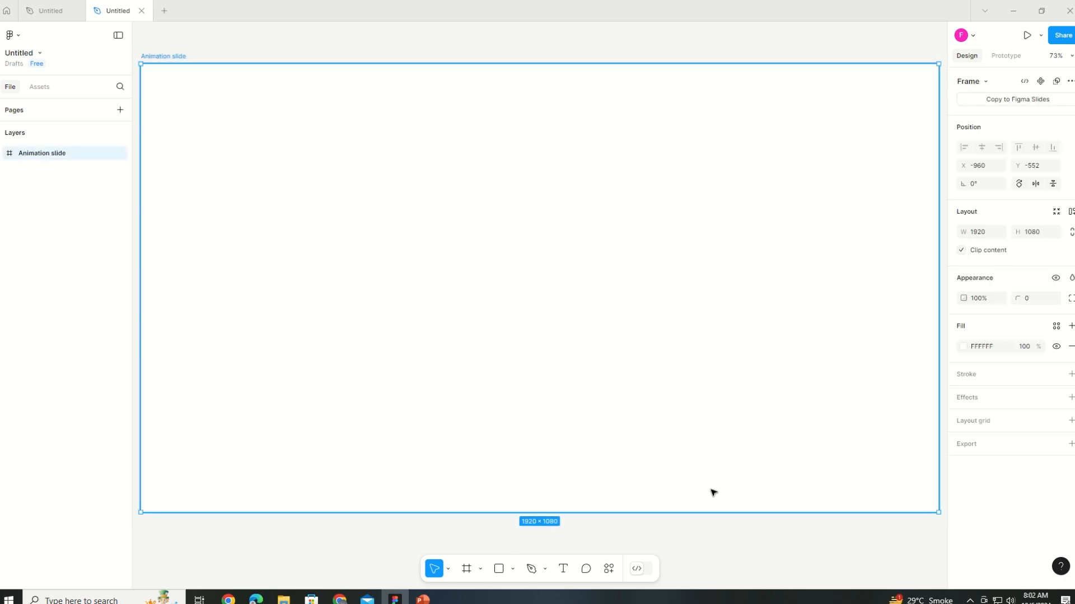
Step: Move the Animation slide frame to about X -978, Y -817 and set its fill to pink EE66A6
{"action": "scroll", "coordinate": [515, 441], "scroll_direction": "down", "scroll_amount": 5}
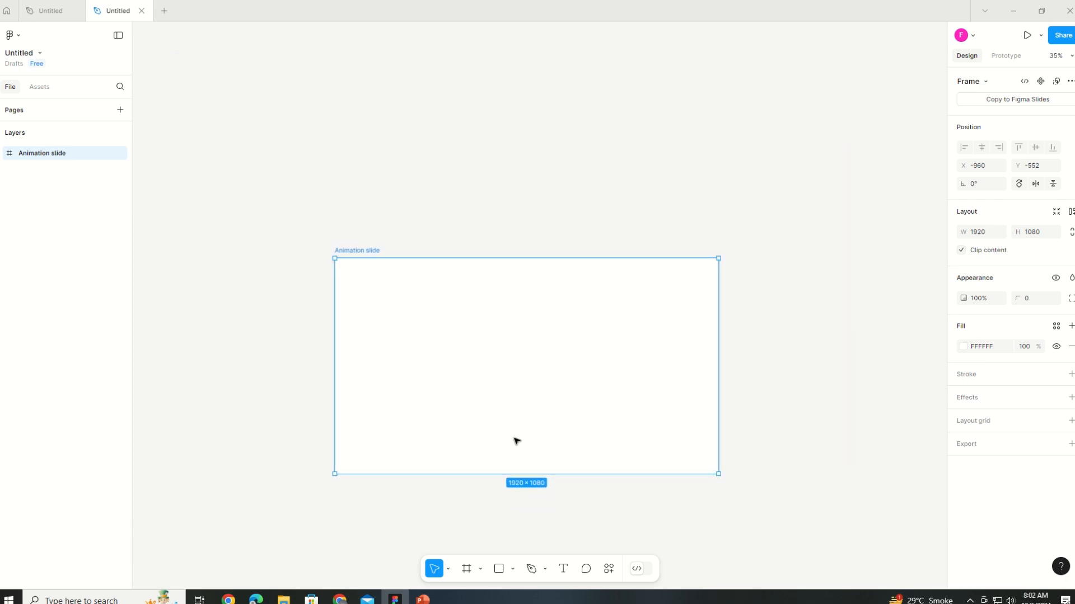
{"action": "scroll", "coordinate": [516, 441], "scroll_direction": "down", "scroll_amount": 1}
{"action": "left_click_drag", "start_coordinate": [515, 442], "coordinate": [334, 322]}
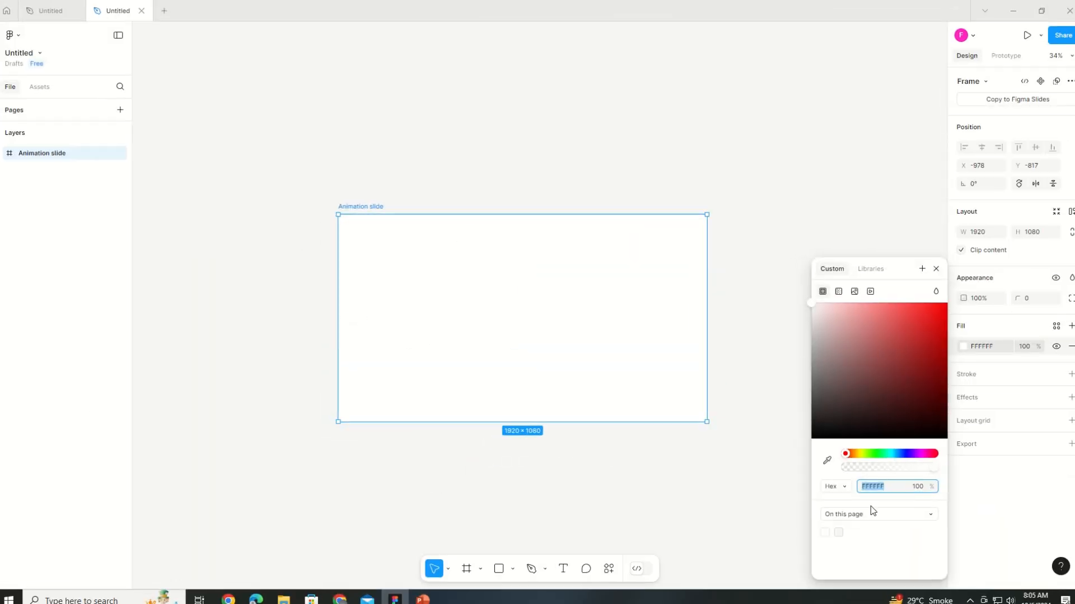
{"action": "right_click", "coordinate": [878, 488]}
{"action": "left_click", "coordinate": [890, 449]}
{"action": "left_click", "coordinate": [719, 516]}
{"action": "left_click", "coordinate": [528, 359]}
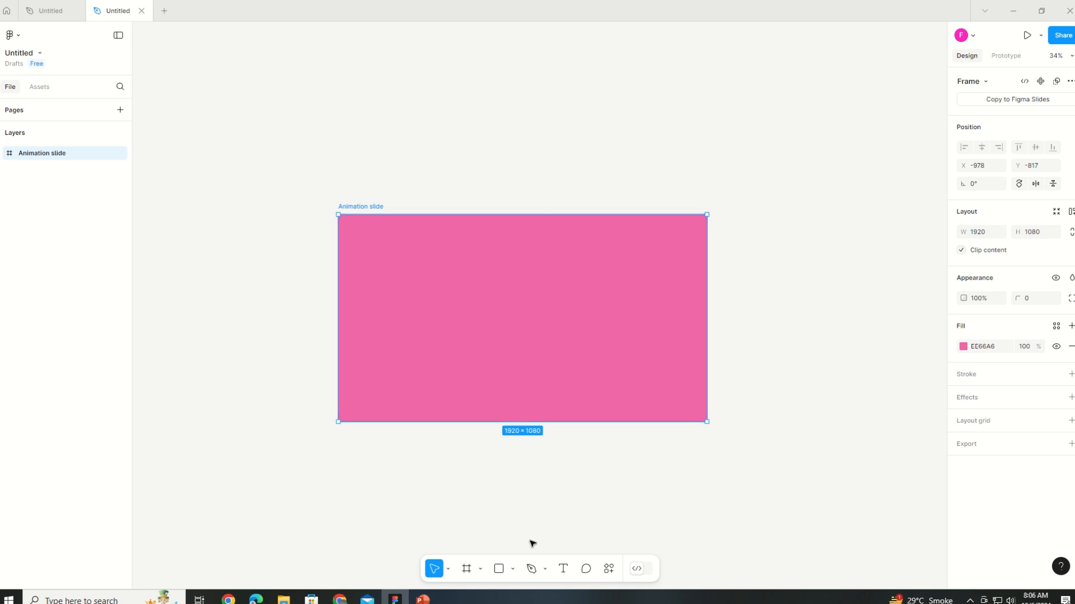
Step: Draw an ellipse of about 1084 × 1037 and place it overlapping the frame's upper-left corner, at about X -239, Y -97
{"action": "left_click", "coordinate": [513, 569]}
{"action": "left_click", "coordinate": [531, 503]}
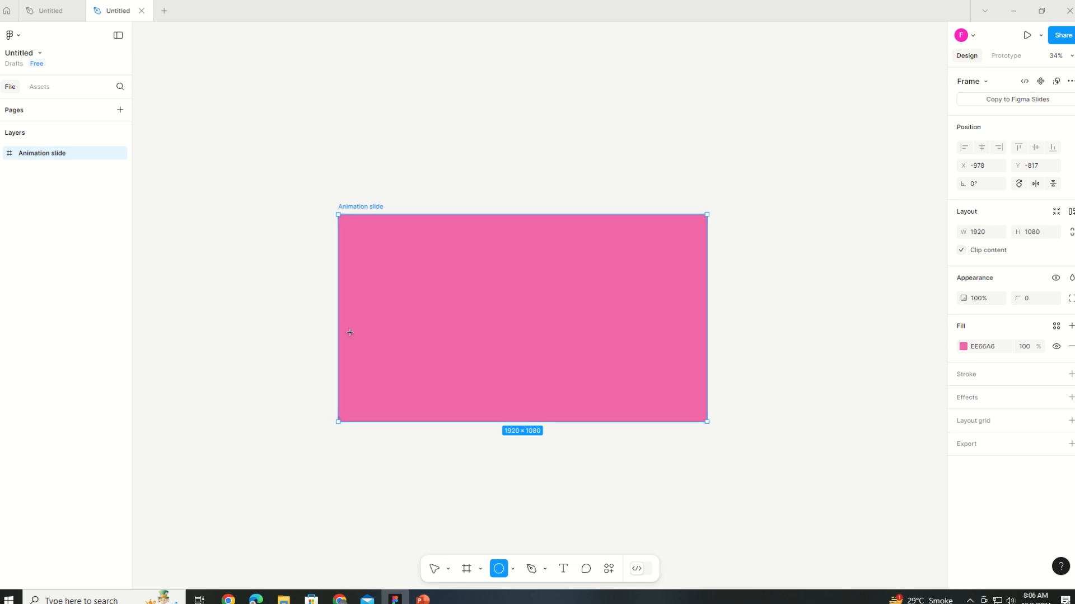
{"action": "left_click_drag", "start_coordinate": [270, 207], "coordinate": [478, 407]}
{"action": "left_click_drag", "start_coordinate": [390, 322], "coordinate": [419, 303]}
Step: Change the ellipse's fill colour to FF8C9E
{"action": "left_click", "coordinate": [529, 307]}
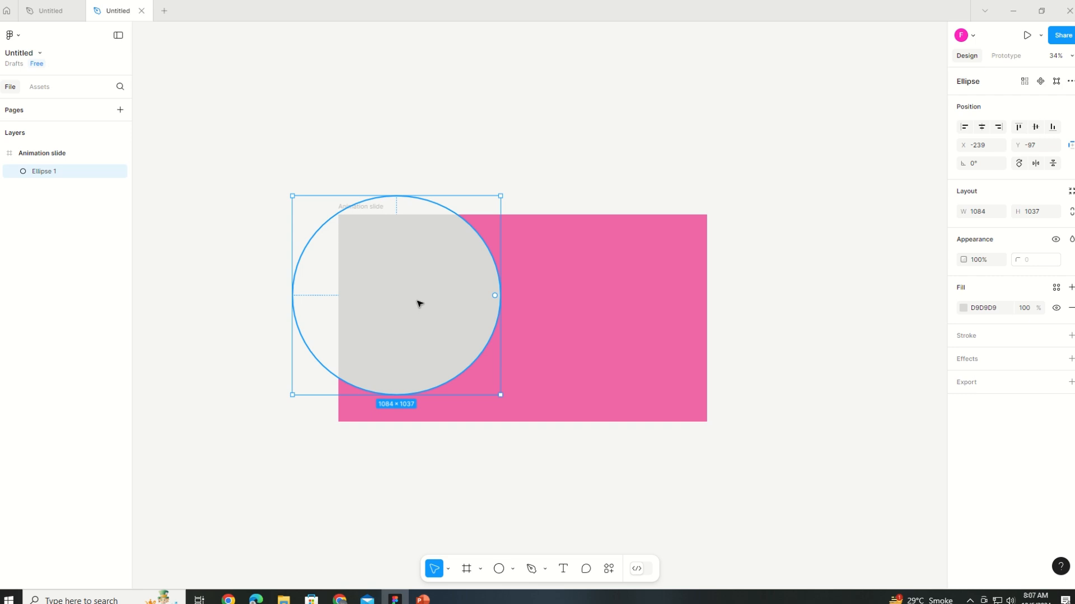
{"action": "left_click", "coordinate": [996, 308]}
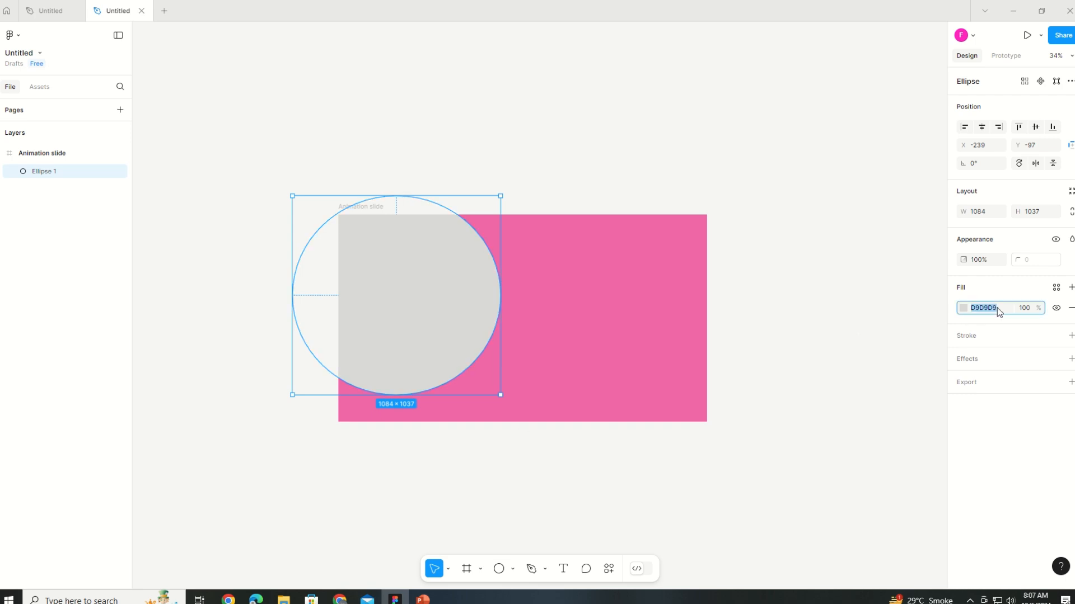
{"action": "left_click", "coordinate": [648, 455]}
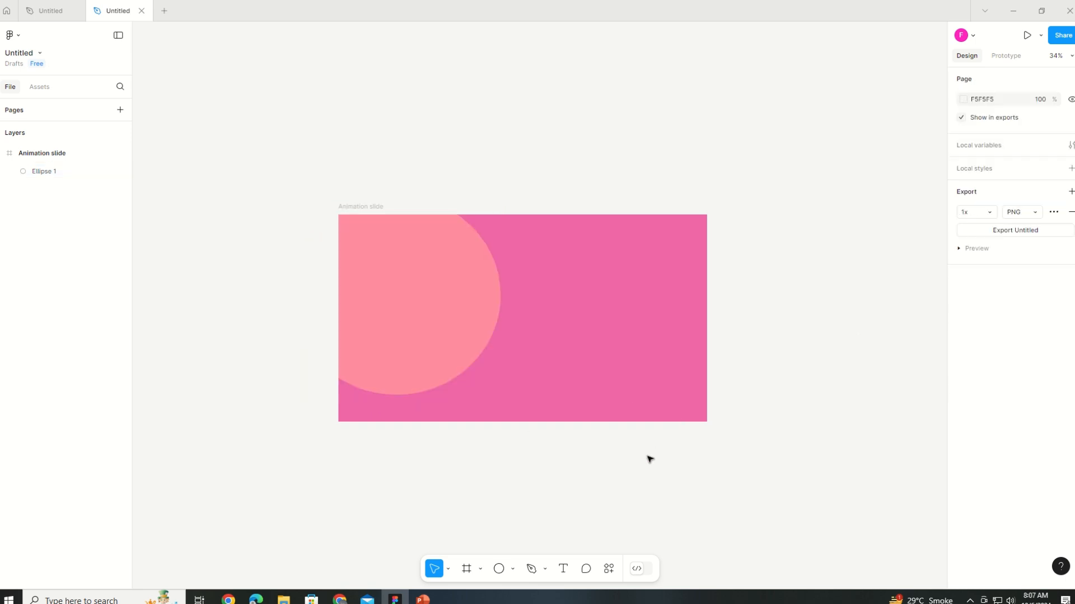
Step: Enlarge the ellipse to about 1285 × 1139 and shift it to about X -357, Y -223
{"action": "left_click", "coordinate": [470, 307]}
{"action": "left_click_drag", "start_coordinate": [471, 309], "coordinate": [472, 304]}
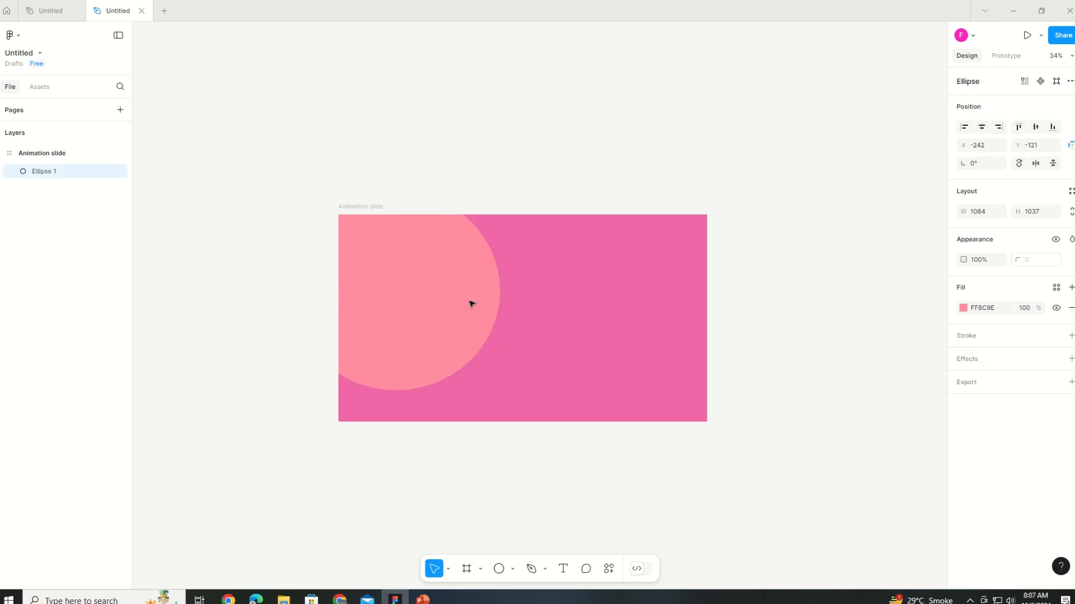
{"action": "left_click_drag", "start_coordinate": [499, 193], "coordinate": [539, 172]}
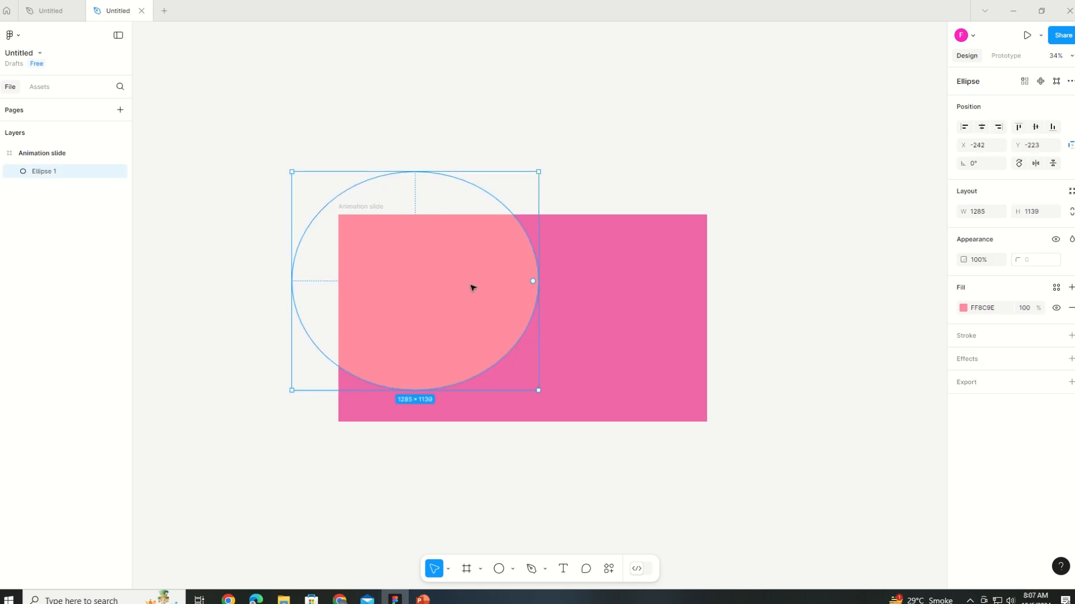
{"action": "left_click_drag", "start_coordinate": [472, 287], "coordinate": [443, 296]}
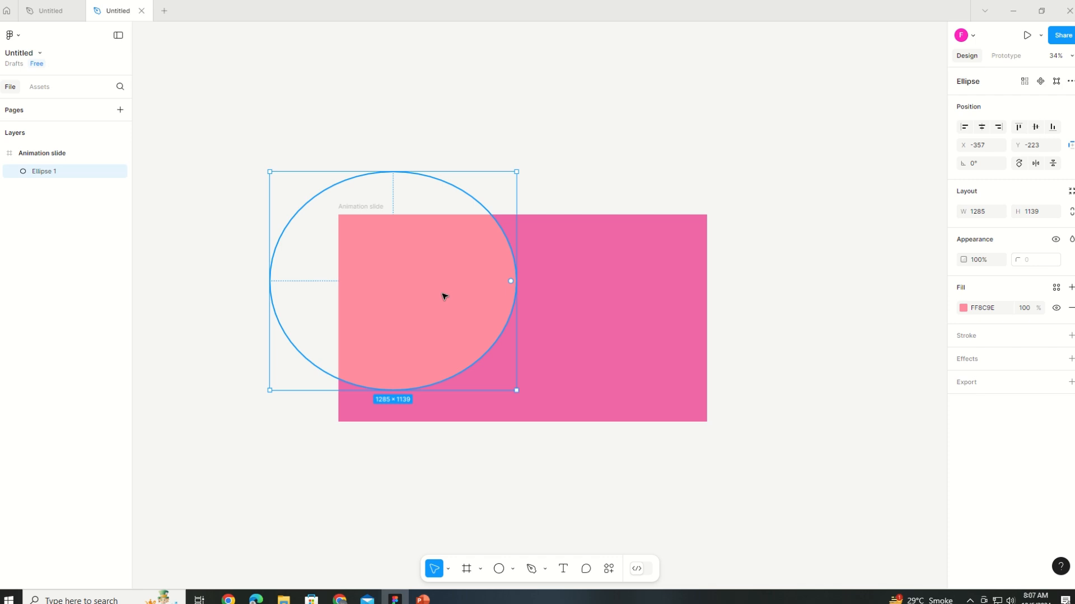
{"action": "left_click", "coordinate": [577, 403]}
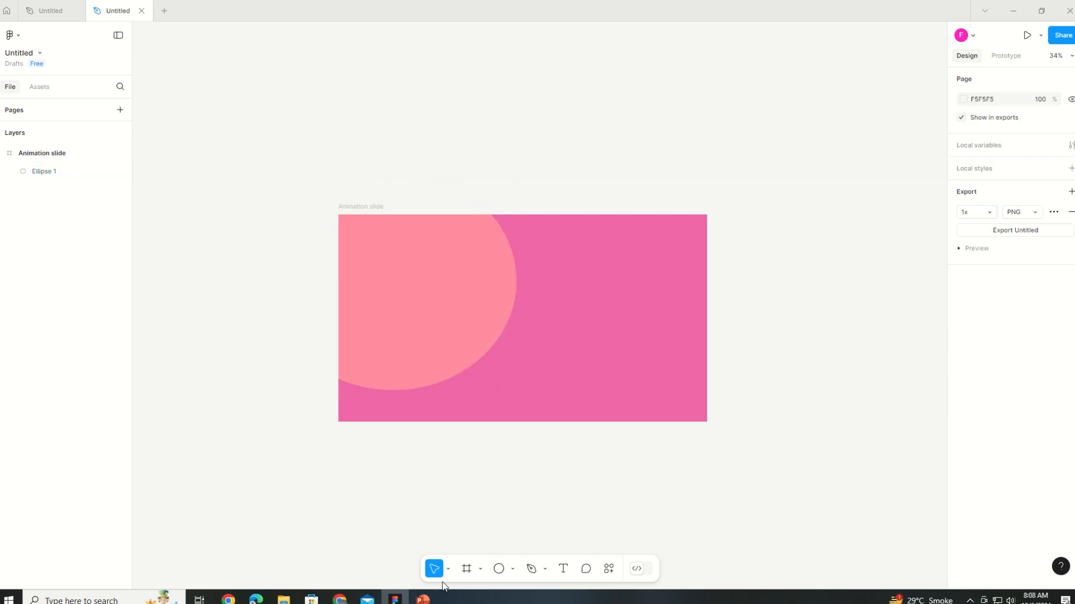
Step: Add the text "SMOOTHIES" in a box about 718 × 191 on the ellipse's upper part and fill it with FEF8F8
{"action": "left_click", "coordinate": [563, 569]}
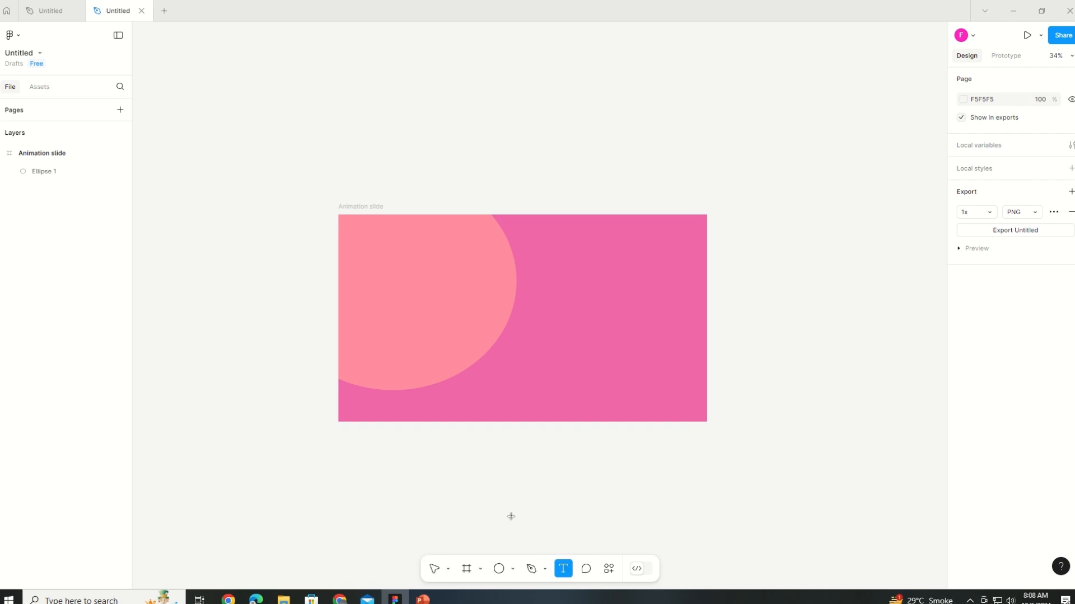
{"action": "left_click_drag", "start_coordinate": [352, 244], "coordinate": [491, 284]}
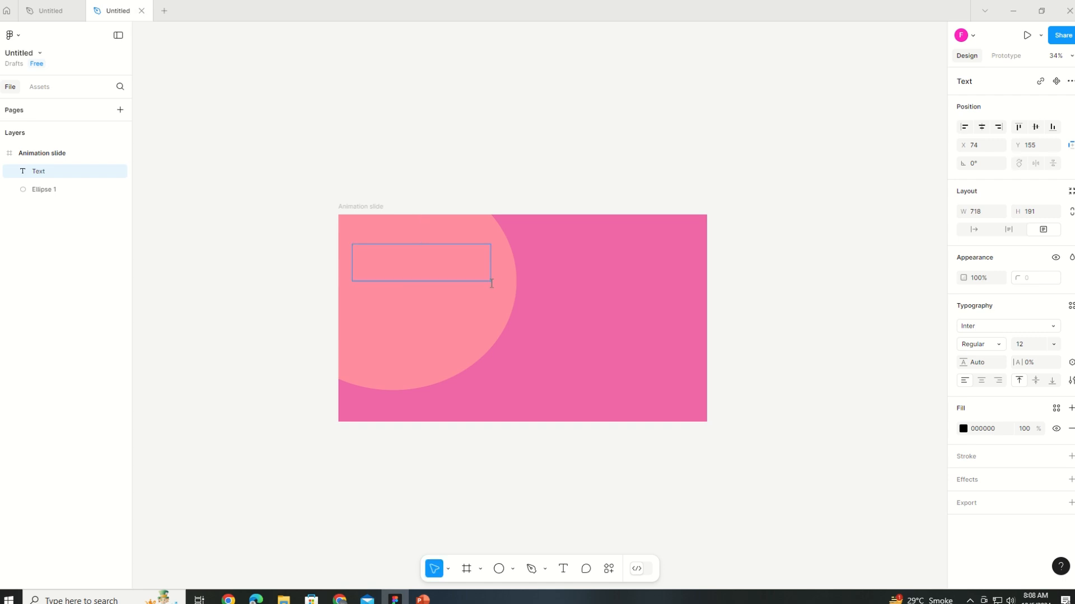
{"action": "type", "text": "SMOOTHIES"}
{"action": "left_click", "coordinate": [962, 429]}
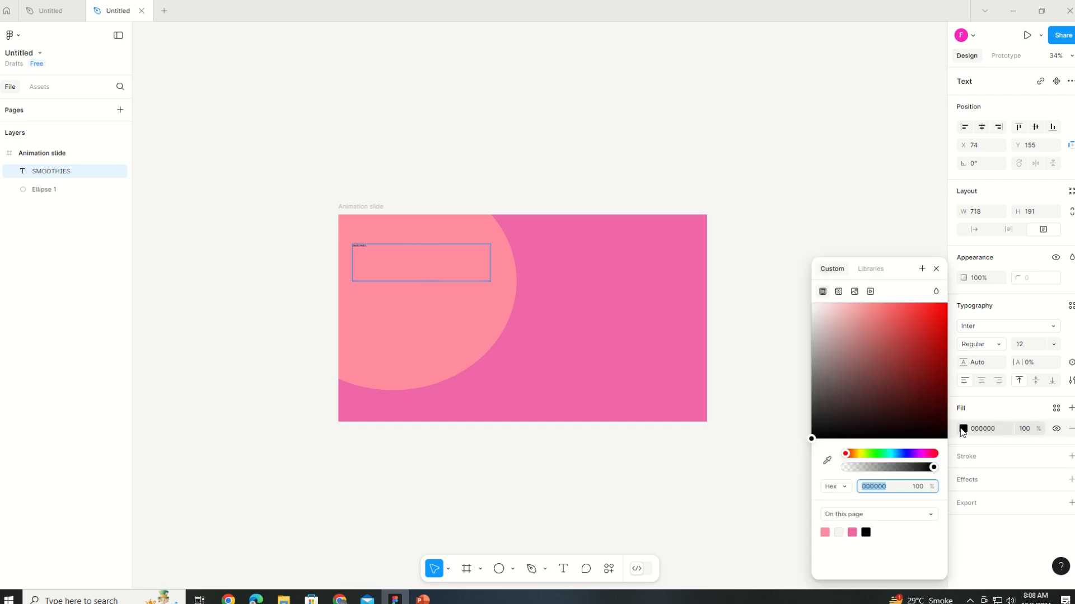
{"action": "left_click", "coordinate": [815, 307]}
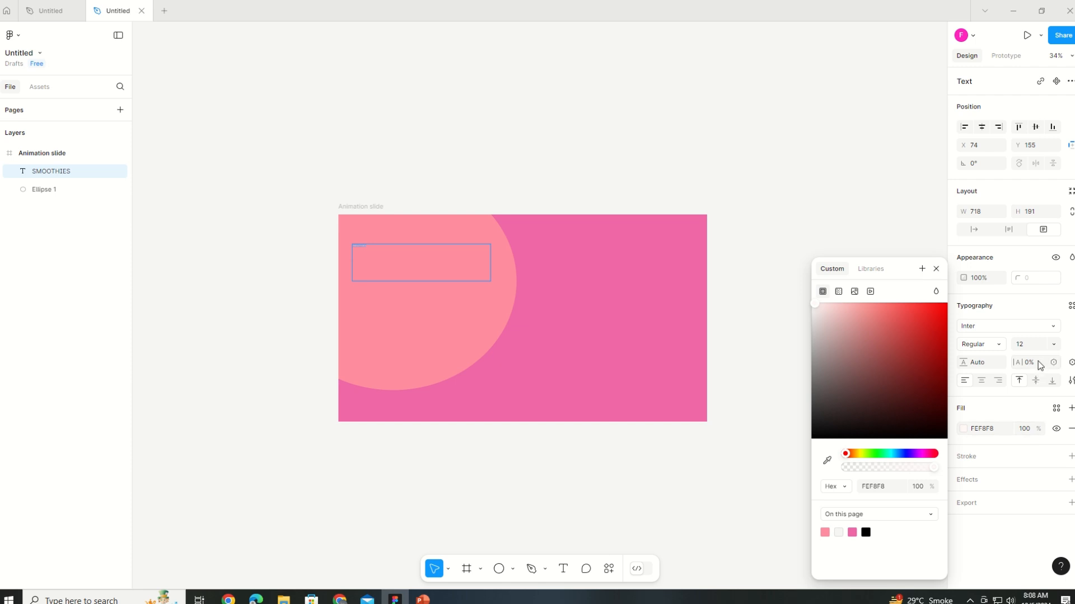
Step: Format the SMOOTHIES heading as Bold, size 96, and fit its text box to about 629 × 121 at X 83, Y 146
{"action": "left_click", "coordinate": [1048, 347]}
{"action": "left_click", "coordinate": [1054, 344]}
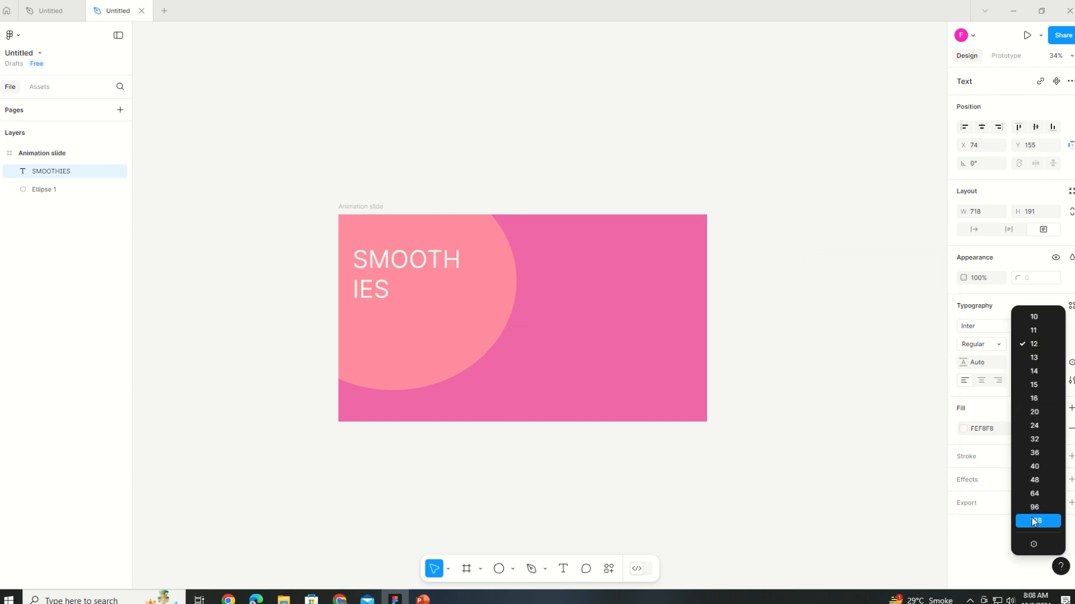
{"action": "left_click", "coordinate": [1034, 507]}
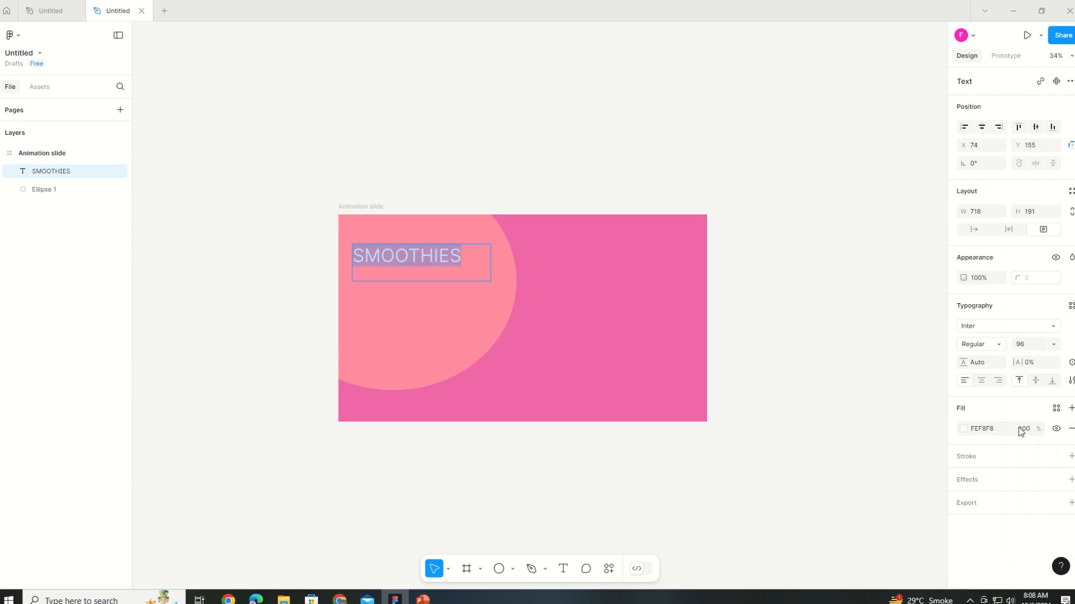
{"action": "left_click", "coordinate": [985, 347]}
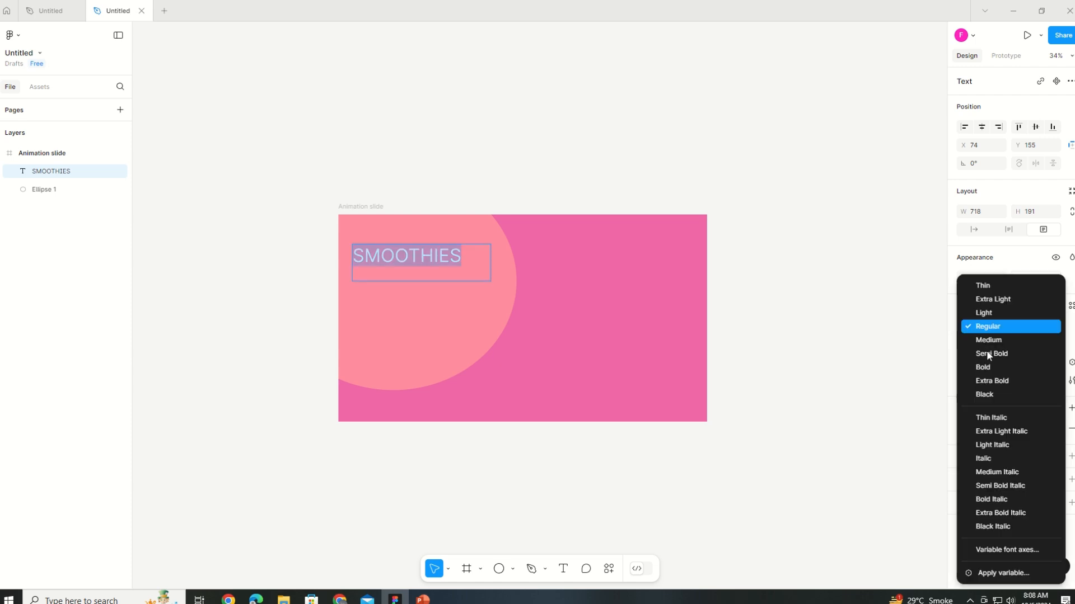
{"action": "left_click", "coordinate": [983, 367]}
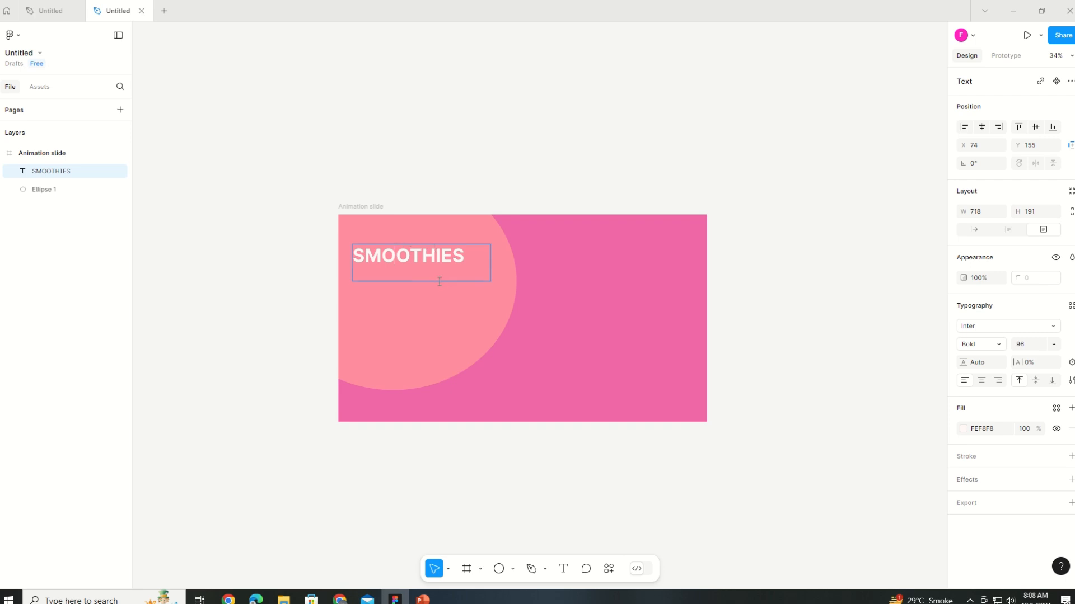
{"action": "key", "text": "Escape"}
{"action": "left_click_drag", "start_coordinate": [490, 279], "coordinate": [441, 252]}
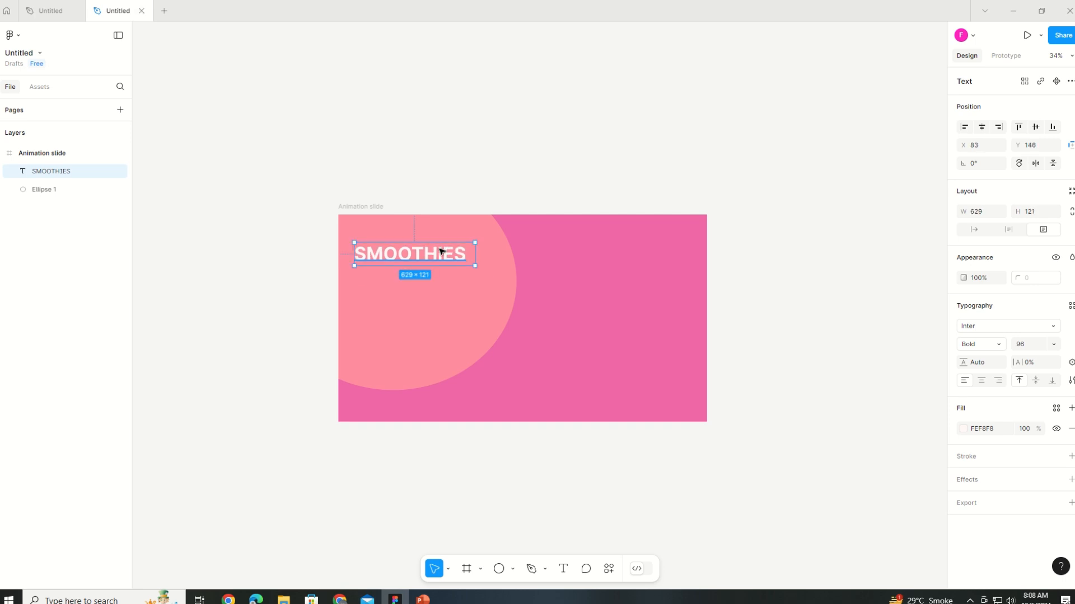
Step: Add a "HOME" menu text at size 24 in a box about 77 × 27, near the frame's top at X 919, Y 96
{"action": "left_click", "coordinate": [563, 568]}
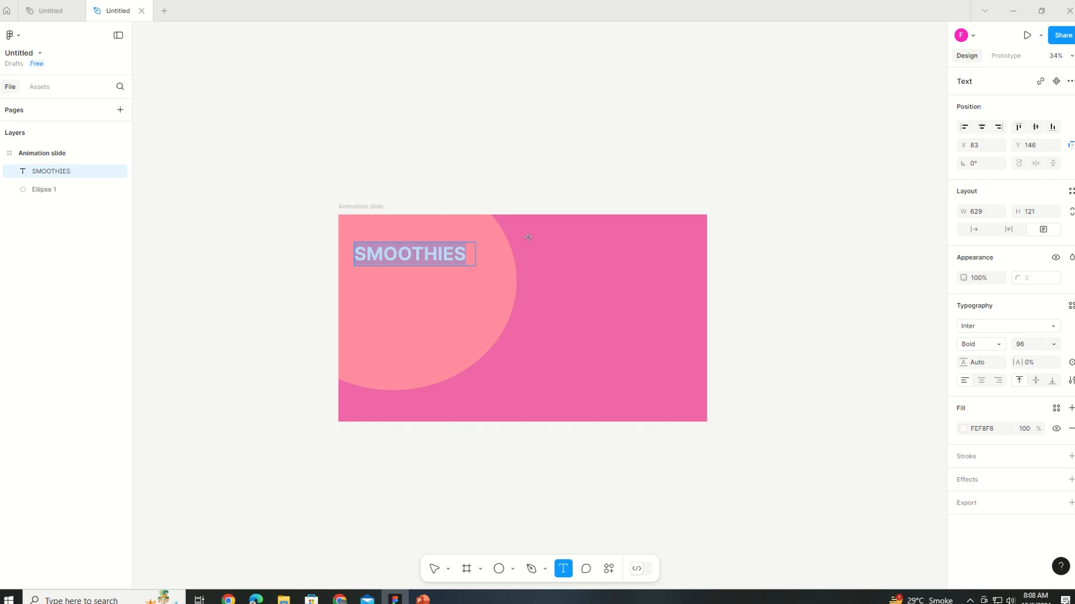
{"action": "left_click_drag", "start_coordinate": [513, 234], "coordinate": [530, 239]}
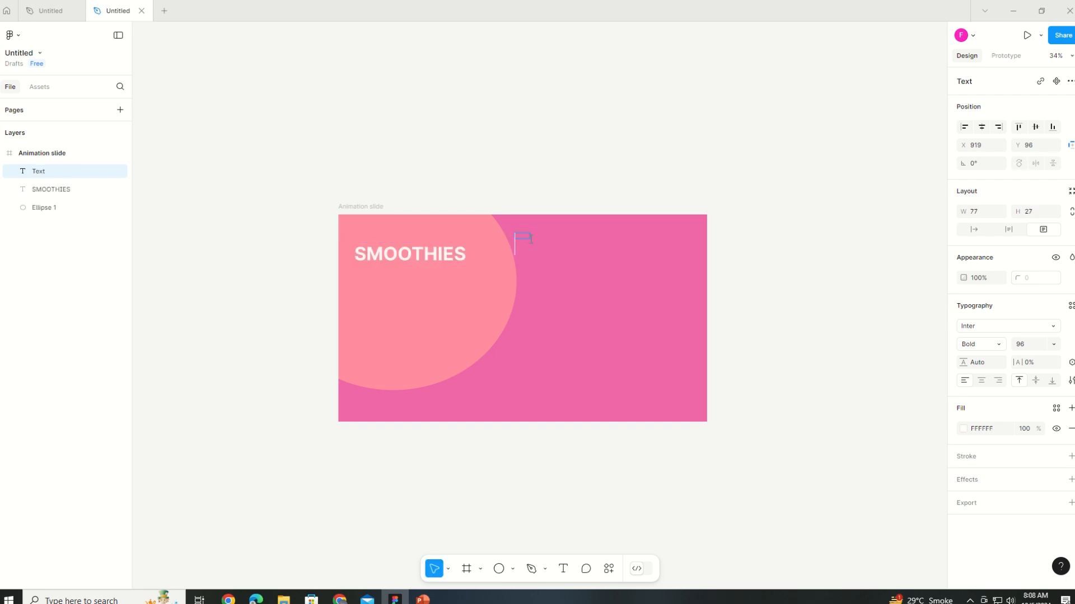
{"action": "left_click", "coordinate": [1053, 344]}
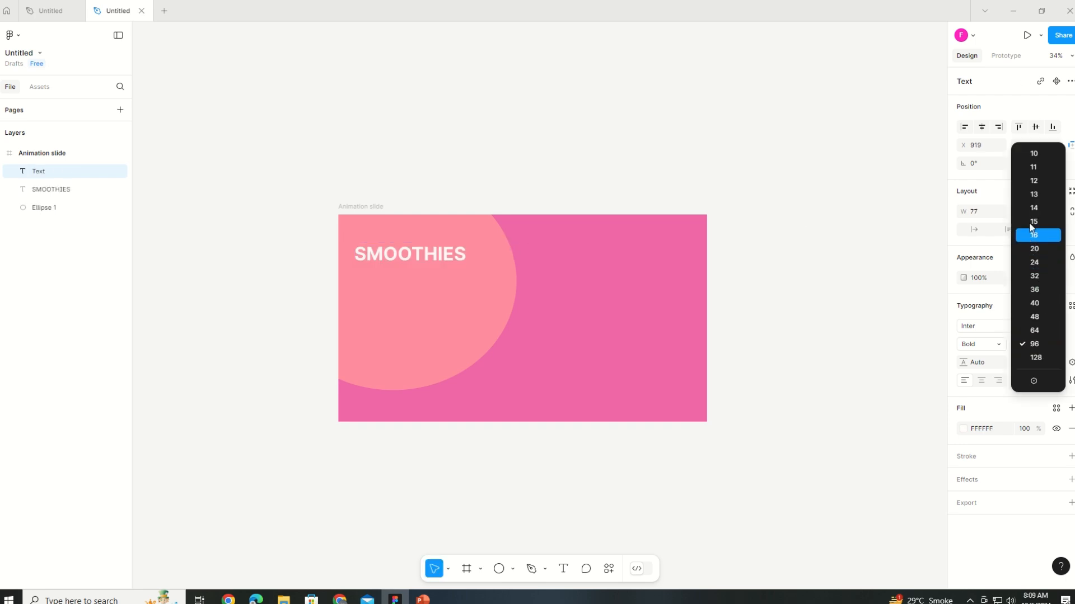
{"action": "left_click", "coordinate": [1034, 262]}
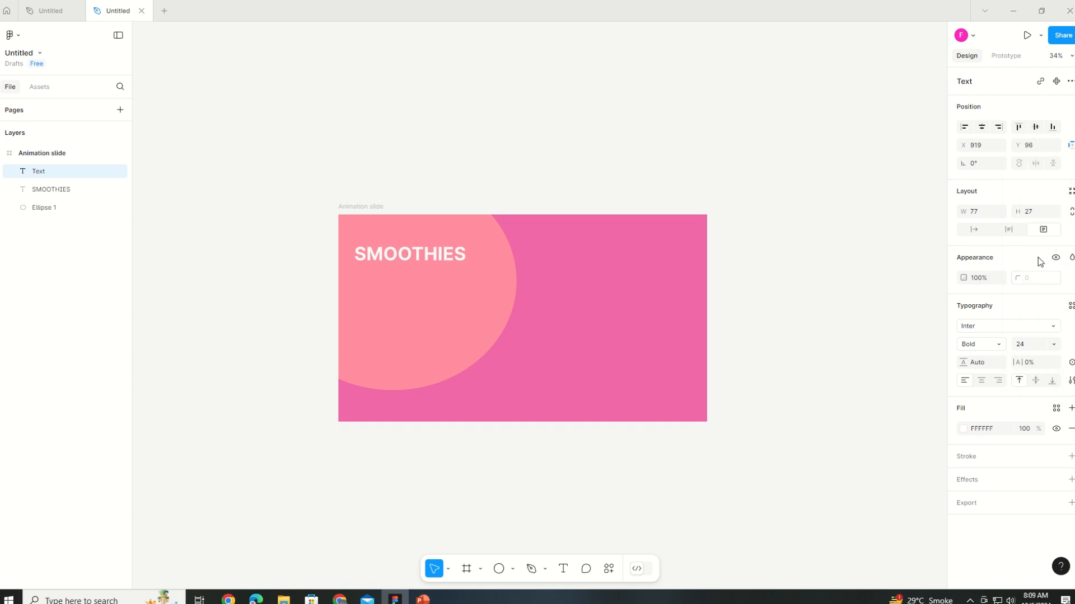
{"action": "left_click", "coordinate": [563, 568]}
{"action": "left_click", "coordinate": [515, 237]}
{"action": "type", "text": "HOME"}
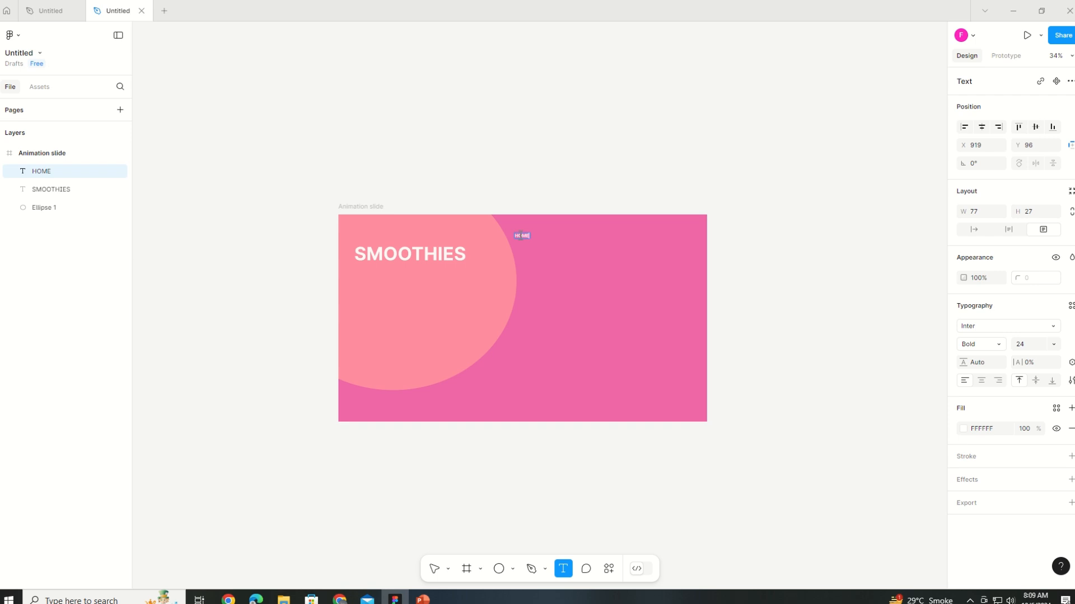
Step: Duplicate the HOME text by copy and paste, and place the copy beside the original at about X 1070, Y 96
{"action": "right_click", "coordinate": [521, 235]}
{"action": "left_click", "coordinate": [536, 237]}
{"action": "right_click", "coordinate": [549, 237]}
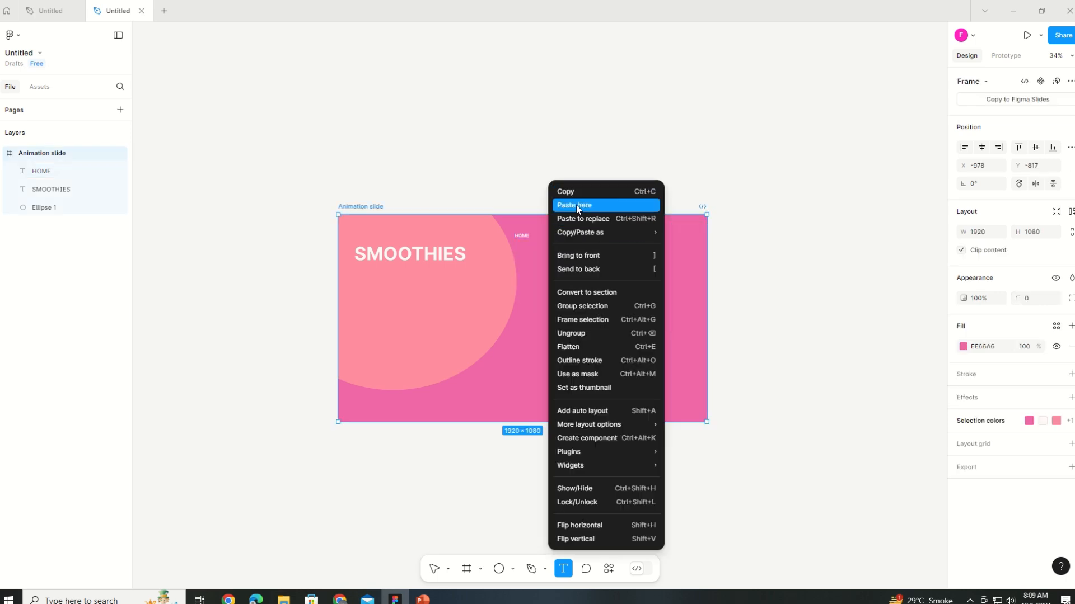
{"action": "left_click", "coordinate": [576, 205]}
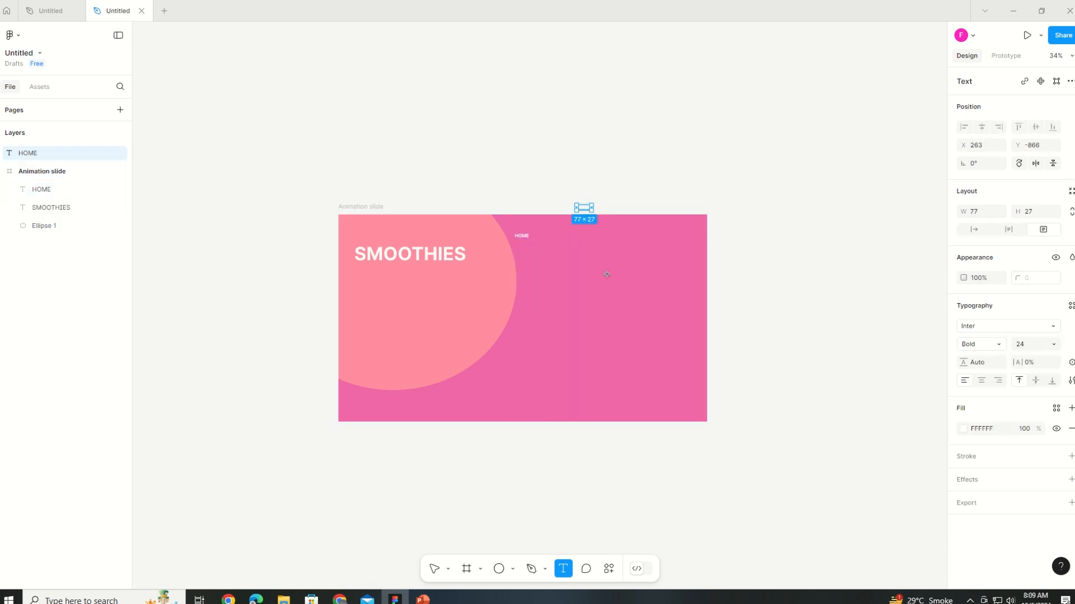
{"action": "key", "text": "v"}
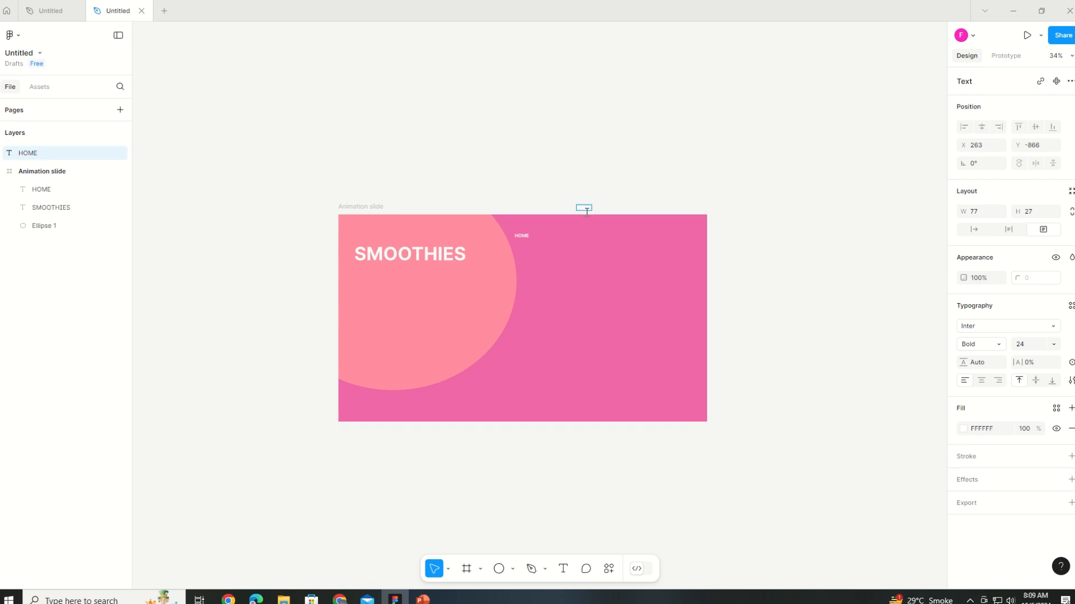
{"action": "left_click", "coordinate": [586, 209]}
{"action": "left_click_drag", "start_coordinate": [584, 209], "coordinate": [556, 235]}
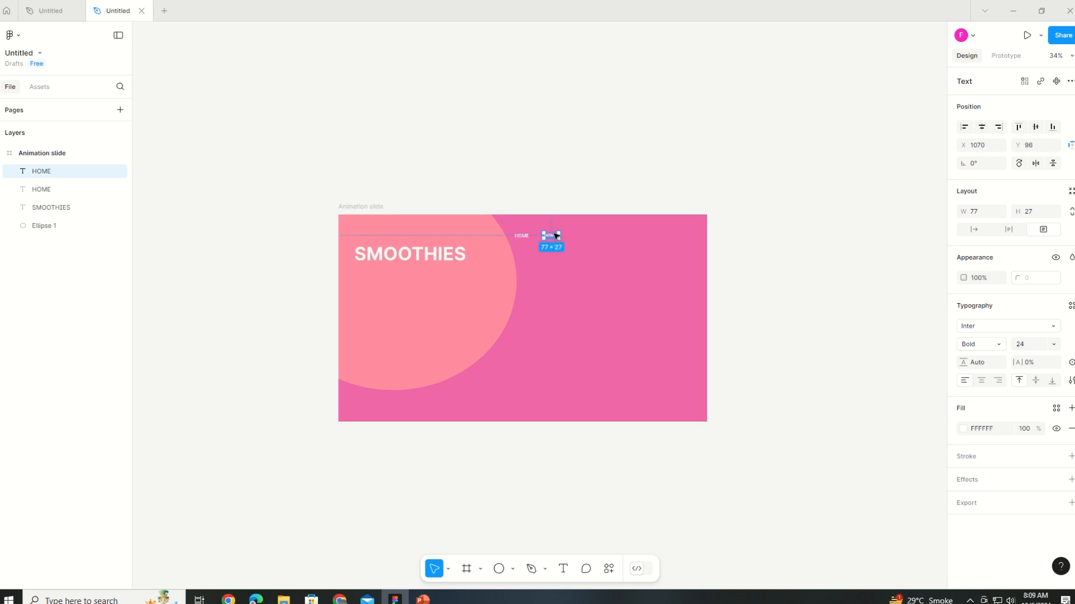
Step: Change the copied HOME text to "ABOUT" and fit its box to about 103 × 27 at X 1097, Y 96
{"action": "double_click", "coordinate": [556, 236]}
{"action": "key", "text": "BackSpace"}
{"action": "type", "text": "ABOUT"}
{"action": "key", "text": "Escape"}
{"action": "left_click_drag", "start_coordinate": [559, 239], "coordinate": [571, 238]}
{"action": "left_click", "coordinate": [588, 280]}
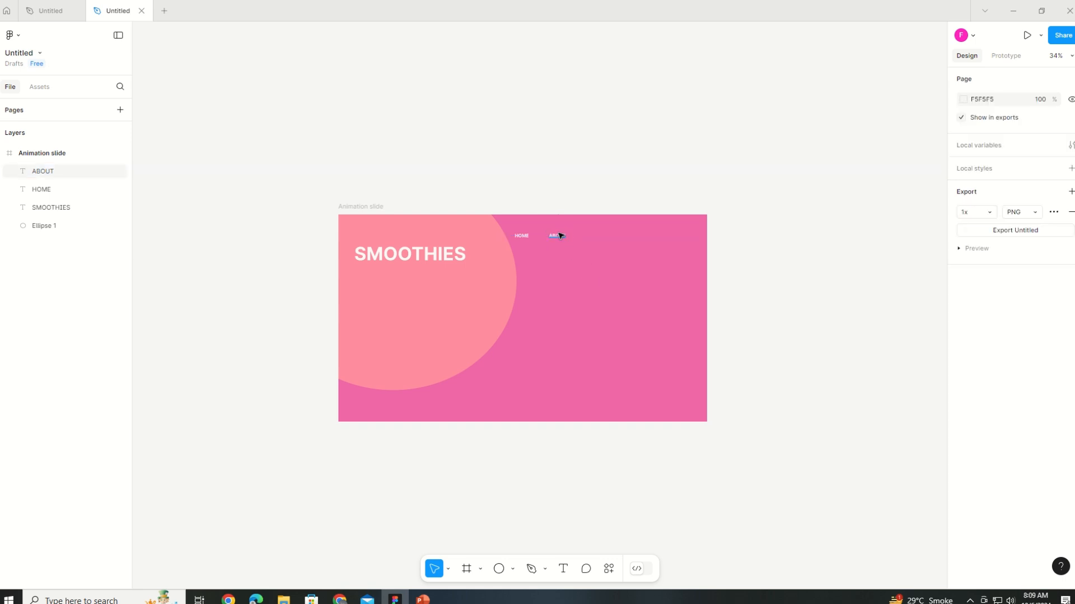
Step: Duplicate the ABOUT menu text three times in place
{"action": "left_click", "coordinate": [561, 235]}
{"action": "key", "text": "ctrl+d"}
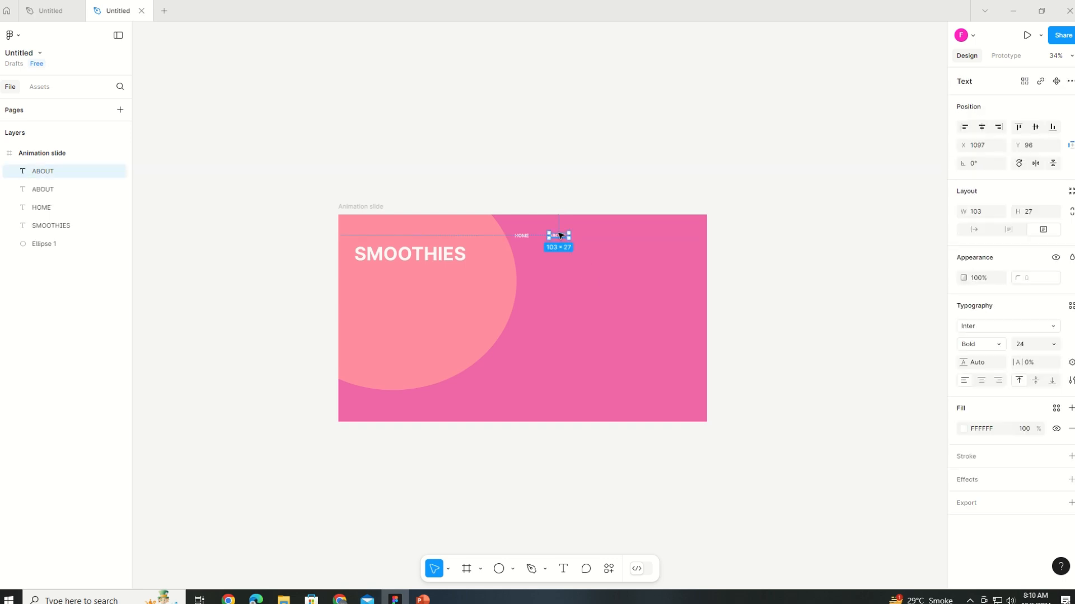
{"action": "left_click", "coordinate": [594, 265]}
{"action": "left_click", "coordinate": [558, 236]}
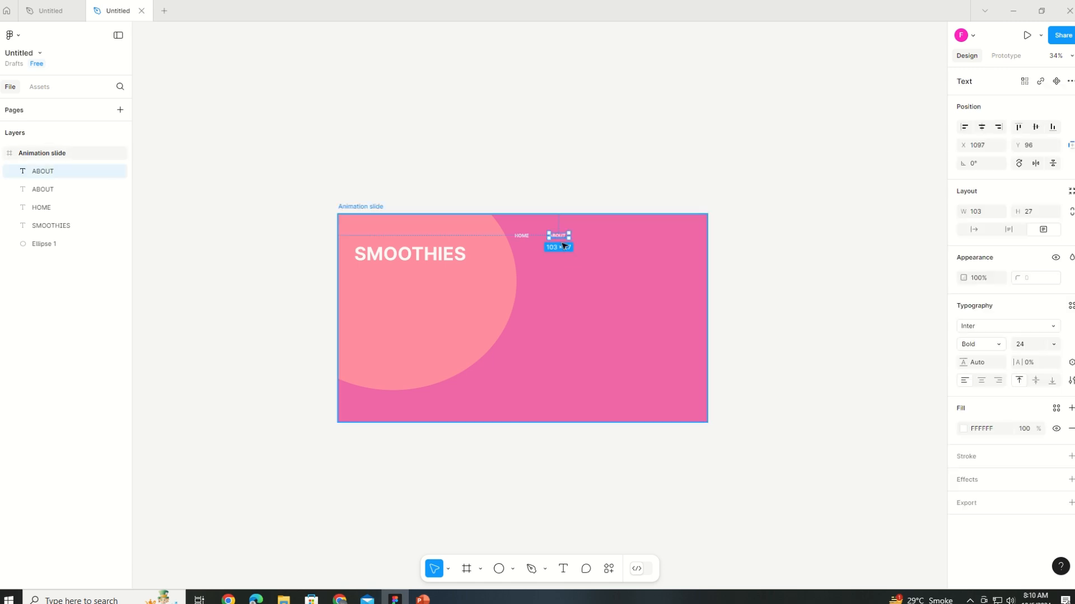
{"action": "key", "text": "ctrl+d"}
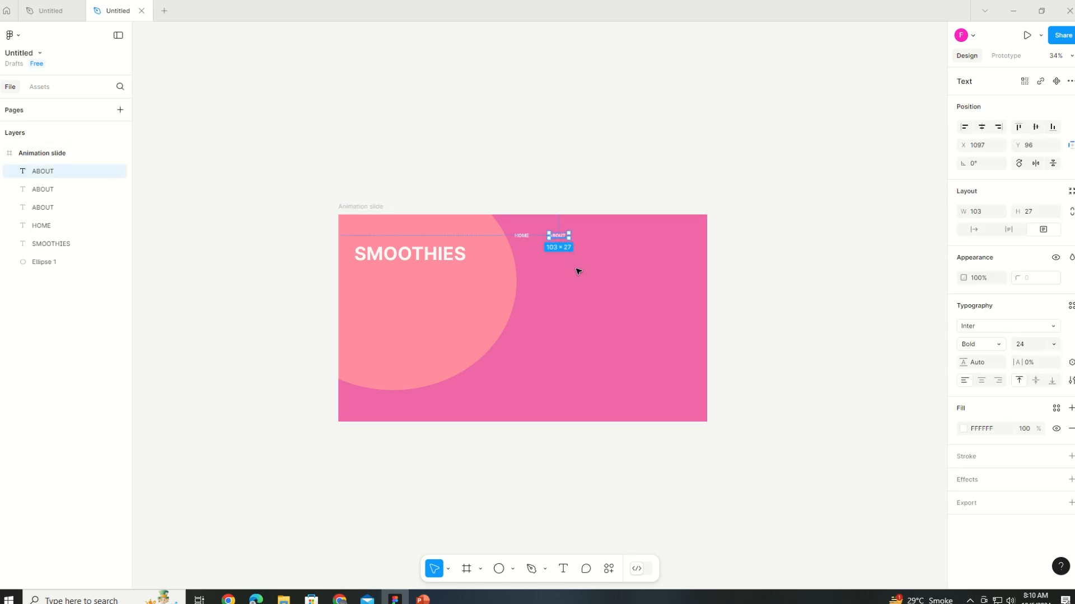
{"action": "right_click", "coordinate": [568, 240]}
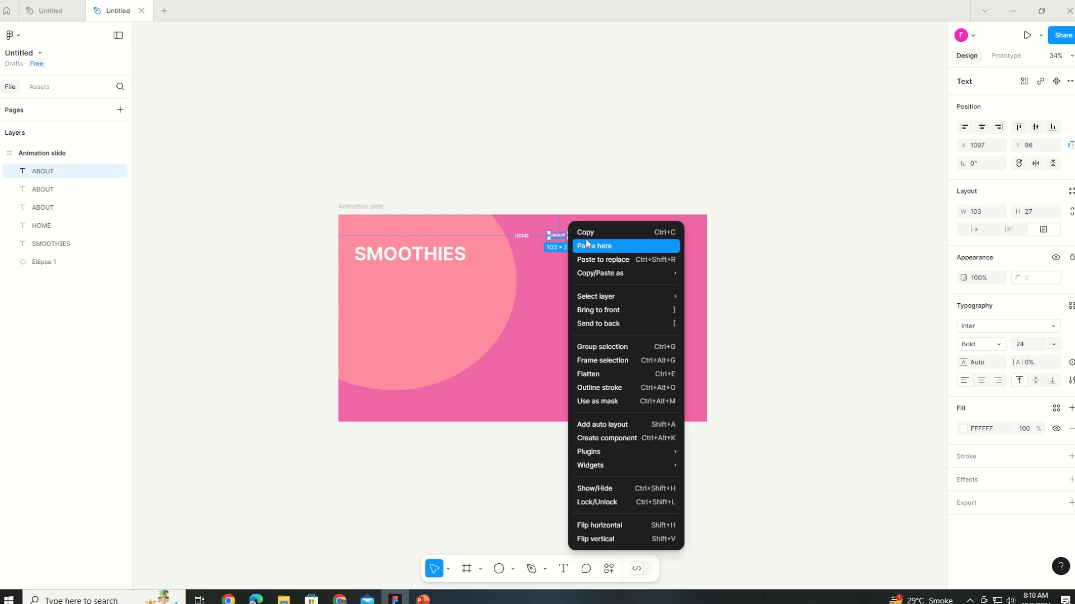
{"action": "key", "text": "Escape"}
{"action": "left_click", "coordinate": [605, 264]}
{"action": "key", "text": "ctrl+v"}
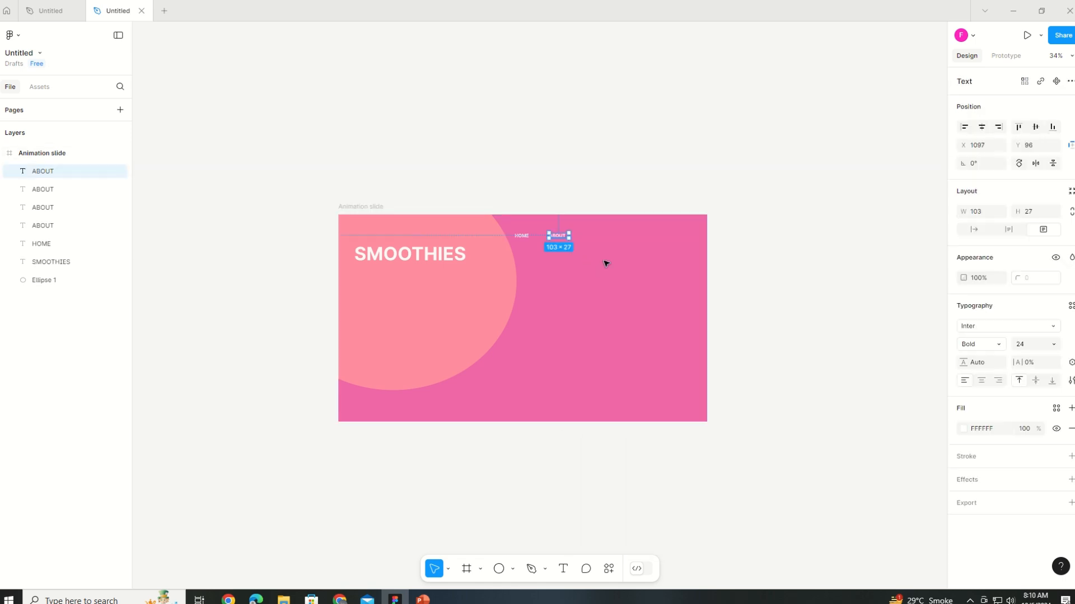
Step: Place the top ABOUT copy beside the original, change it to "CONTACTS", and fit its box to about 147 × 27 at X 1311, Y 92
{"action": "left_click_drag", "start_coordinate": [566, 236], "coordinate": [593, 235]}
{"action": "double_click", "coordinate": [594, 237]}
{"action": "type", "text": "CONTACTS"}
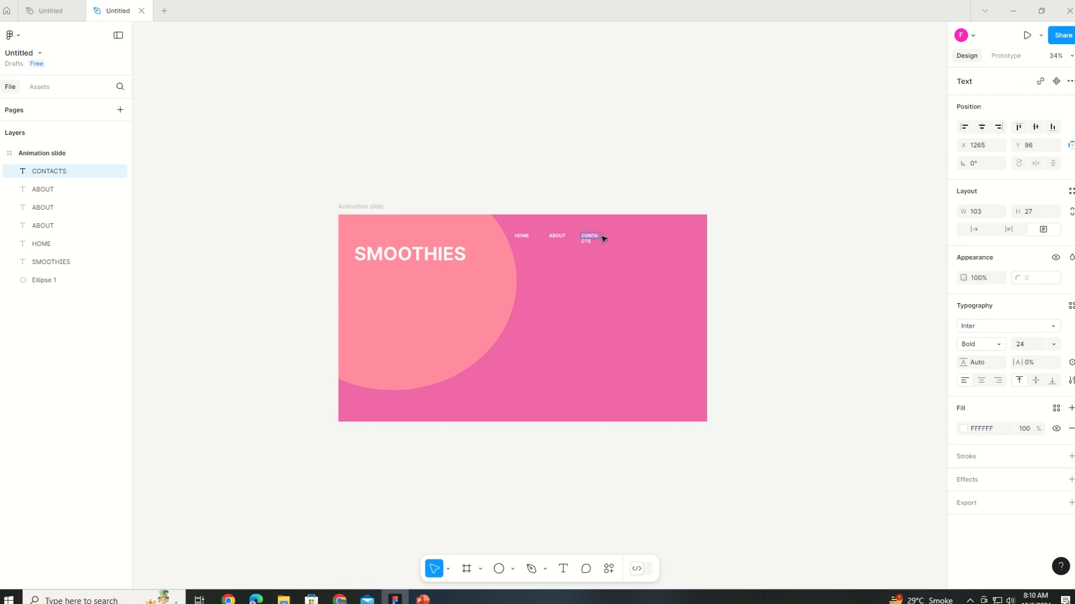
{"action": "left_click_drag", "start_coordinate": [600, 237], "coordinate": [616, 237]}
{"action": "left_click", "coordinate": [610, 235]}
{"action": "left_click", "coordinate": [608, 238]}
Step: Copy and paste the CONTACTS text and shift the copy along the menu row to about X 1518, Y 92
{"action": "right_click", "coordinate": [616, 232]}
{"action": "left_click", "coordinate": [632, 230]}
{"action": "key", "text": "Escape"}
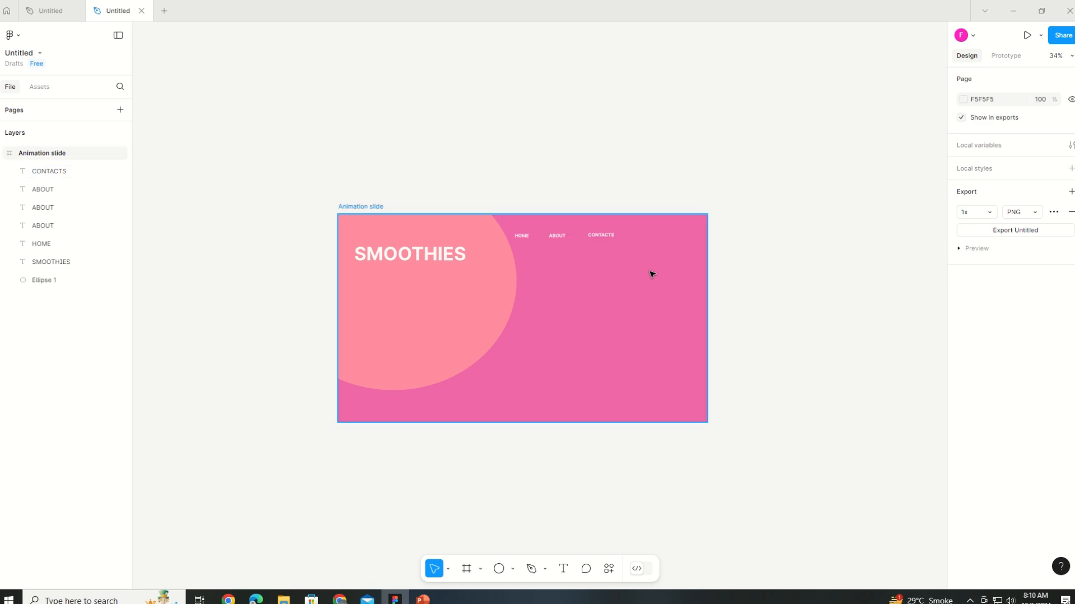
{"action": "key", "text": "ctrl+v"}
{"action": "key", "text": "Right"}
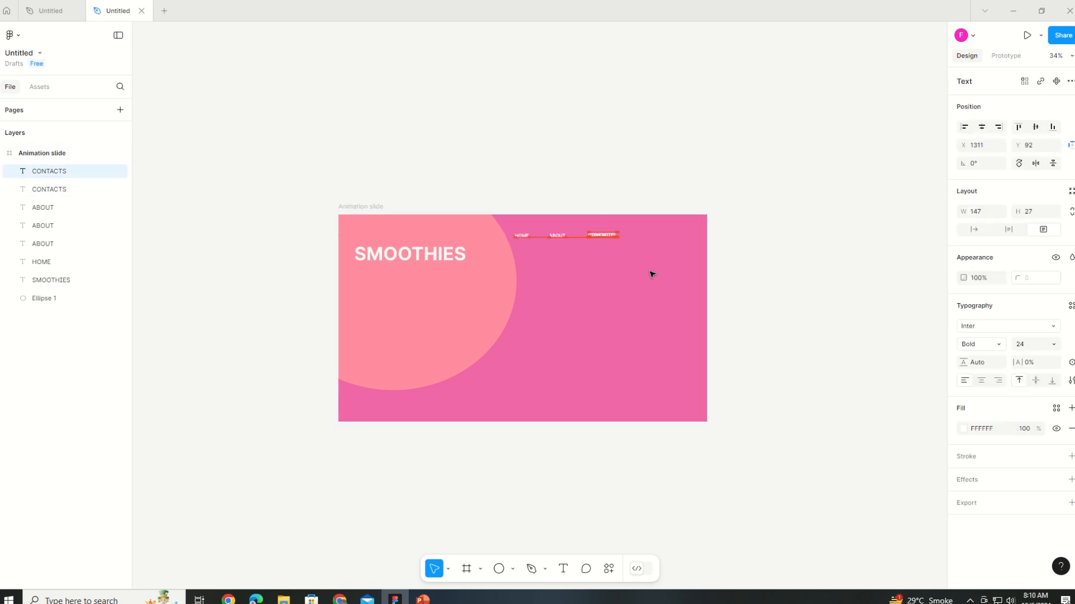
{"action": "key", "text": "Right"}
{"action": "key", "text": "Right"}
{"action": "key", "text": "Right"}
{"action": "key", "text": "Right"}
{"action": "key", "text": "Right"}
{"action": "key", "text": "Right"}
{"action": "key", "text": "Right"}
{"action": "key", "text": "Right"}
{"action": "key", "text": "Right"}
{"action": "key", "text": "Right"}
{"action": "key", "text": "Right"}
{"action": "key", "text": "Right"}
{"action": "key", "text": "Right"}
{"action": "key", "text": "Right"}
{"action": "key", "text": "Right"}
{"action": "key", "text": "Right"}
{"action": "key", "text": "Right"}
{"action": "key", "text": "Right"}
{"action": "key", "text": "Right"}
{"action": "key", "text": "Right"}
{"action": "key", "text": "Right"}
{"action": "key", "text": "Right"}
{"action": "key", "text": "Right"}
{"action": "key", "text": "Right"}
{"action": "key", "text": "Right"}
{"action": "key", "text": "Right"}
{"action": "key", "text": "Right"}
{"action": "key", "text": "Right"}
{"action": "key", "text": "Right"}
{"action": "key", "text": "Right"}
{"action": "key", "text": "Right"}
{"action": "key", "text": "Right"}
{"action": "key", "text": "Right"}
{"action": "key", "text": "Right"}
{"action": "key", "text": "Right"}
{"action": "key", "text": "Right"}
{"action": "key", "text": "Right"}
{"action": "key", "text": "Right"}
{"action": "key", "text": "Right"}
{"action": "key", "text": "Right"}
Step: Change the copied CONTACTS text to "PRODUCTS" and adjust the spacing of the HOME and ABOUT texts in the menu row
{"action": "double_click", "coordinate": [650, 235]}
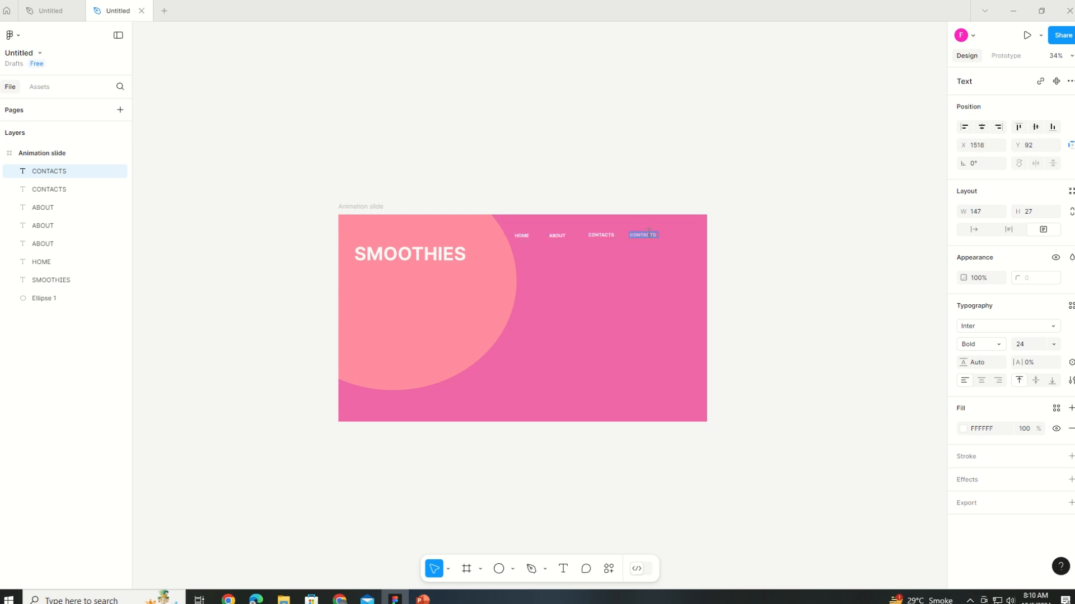
{"action": "type", "text": "PRODUCTS"}
{"action": "left_click", "coordinate": [533, 264]}
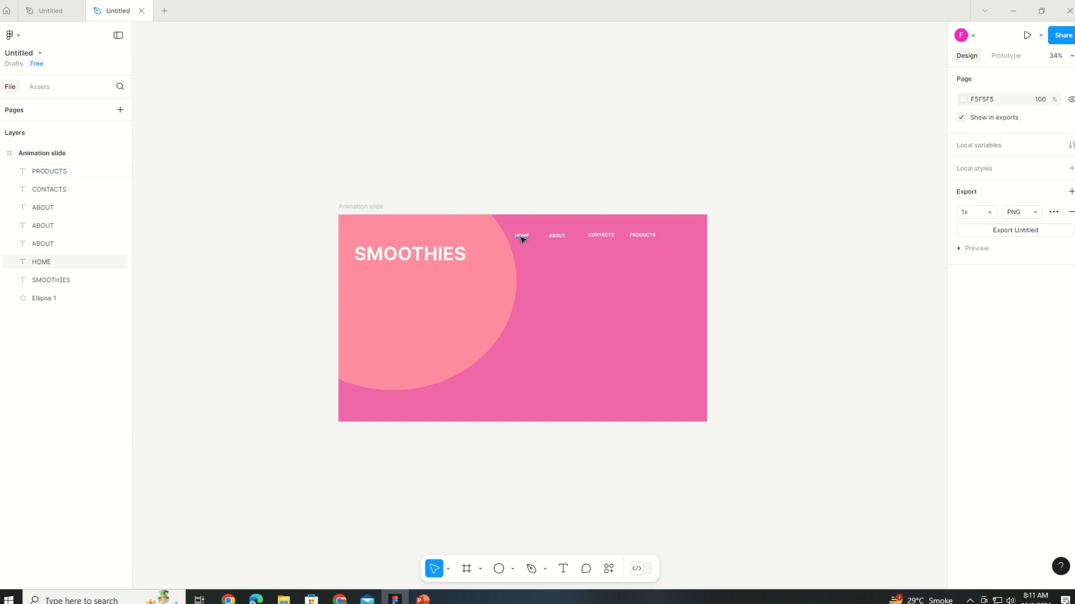
{"action": "left_click", "coordinate": [520, 234]}
{"action": "left_click_drag", "start_coordinate": [520, 234], "coordinate": [553, 235]}
{"action": "left_click", "coordinate": [554, 252]}
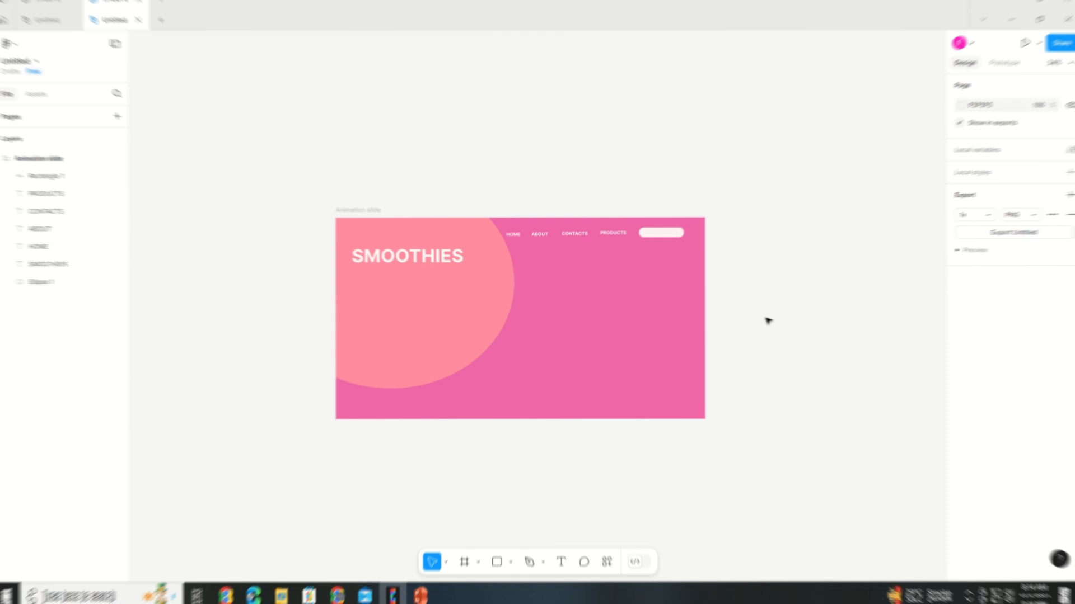
Step: Remove the rounded rectangle's fill and give it an inside stroke in FDEFEF with a weight of 4
{"action": "left_click", "coordinate": [661, 232]}
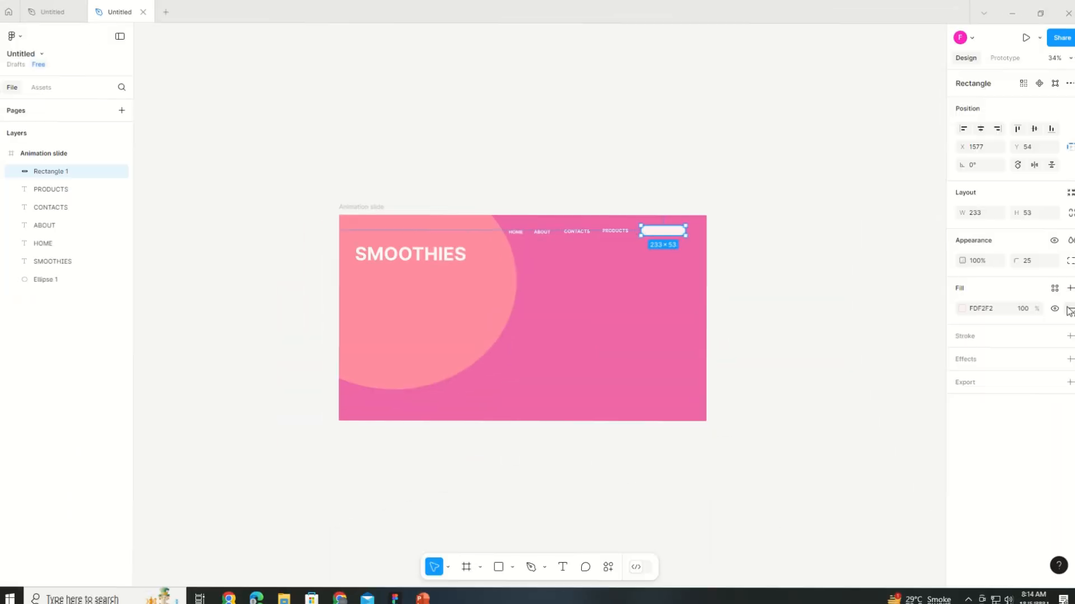
{"action": "left_click", "coordinate": [1071, 308]}
{"action": "key", "text": "ctrl+z"}
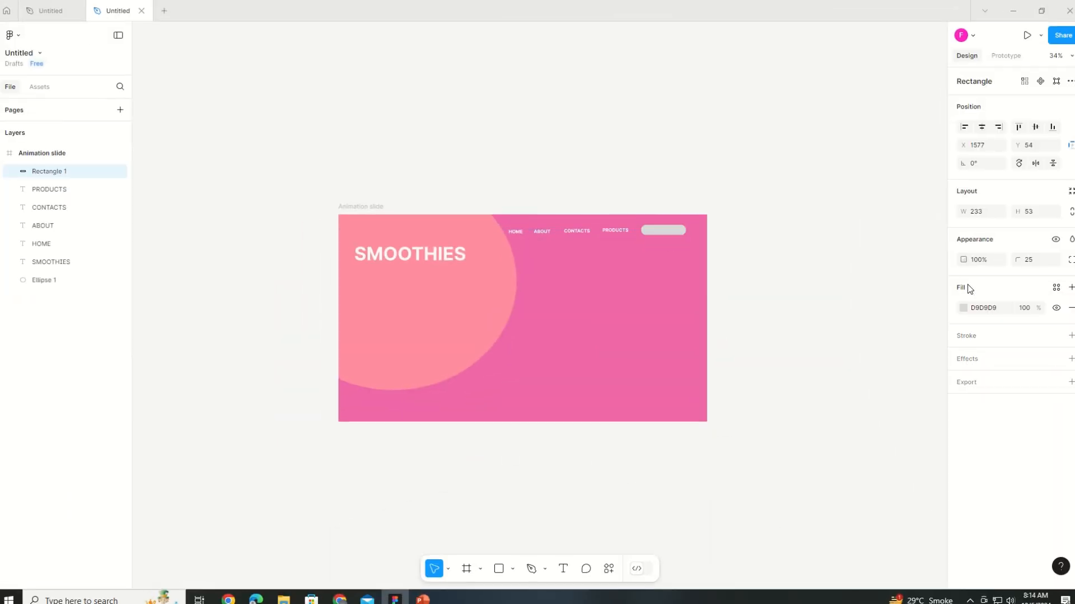
{"action": "left_click", "coordinate": [1070, 308]}
{"action": "left_click", "coordinate": [1071, 312]}
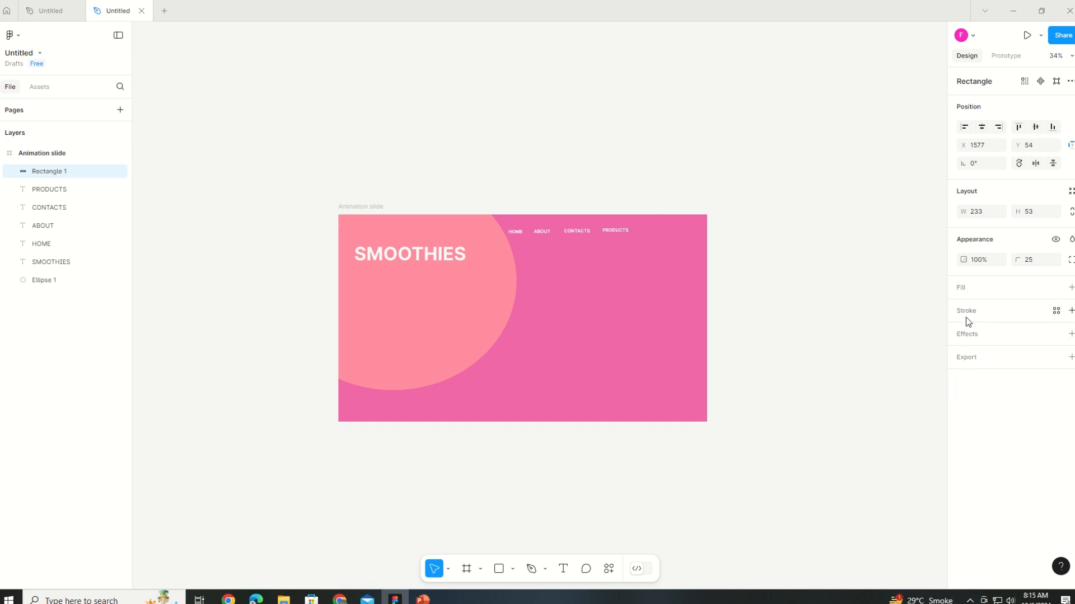
{"action": "left_click", "coordinate": [962, 331]}
{"action": "left_click_drag", "start_coordinate": [838, 377], "coordinate": [818, 309]}
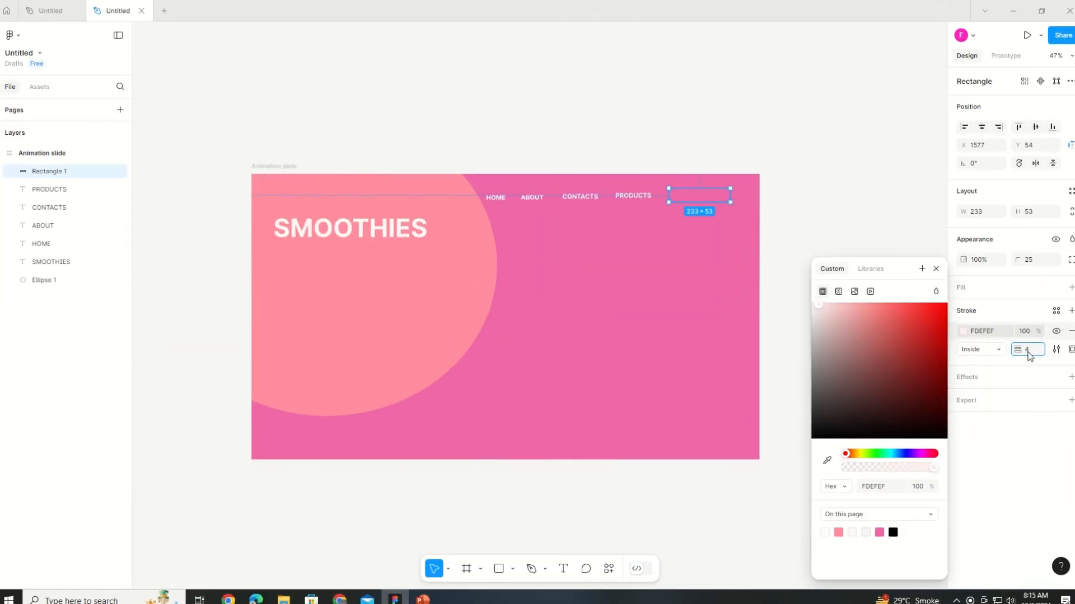
{"action": "left_click", "coordinate": [731, 343]}
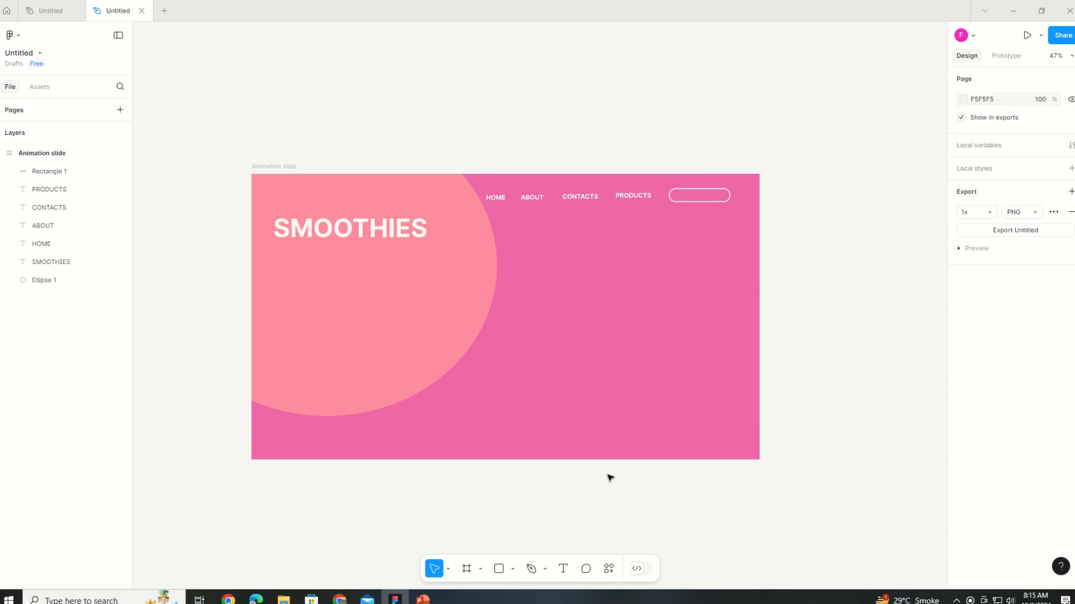
Step: Add a "Login" text in the frame at about X 1402, Y 444 and shrink its box to about 86 × 26
{"action": "left_click", "coordinate": [564, 570]}
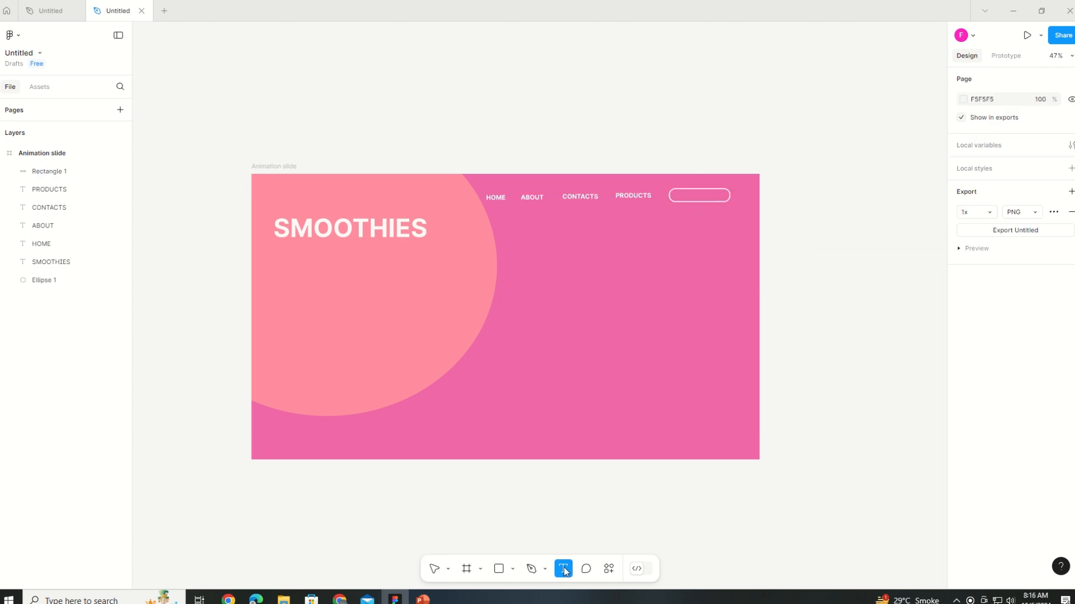
{"action": "left_click_drag", "start_coordinate": [622, 290], "coordinate": [662, 312]}
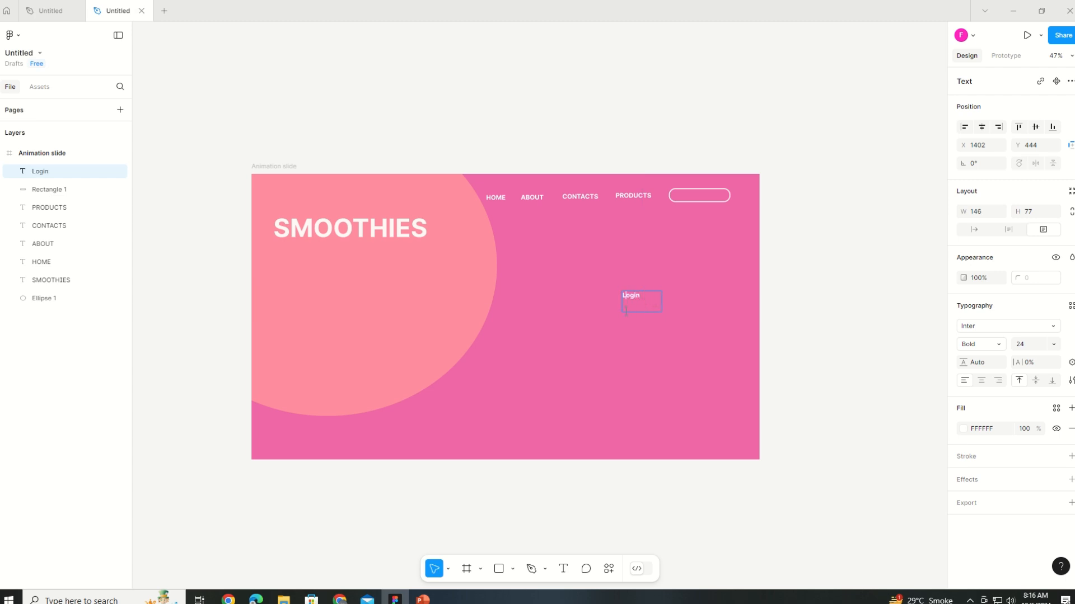
{"action": "key", "text": "Escape"}
{"action": "left_click_drag", "start_coordinate": [662, 312], "coordinate": [646, 298]}
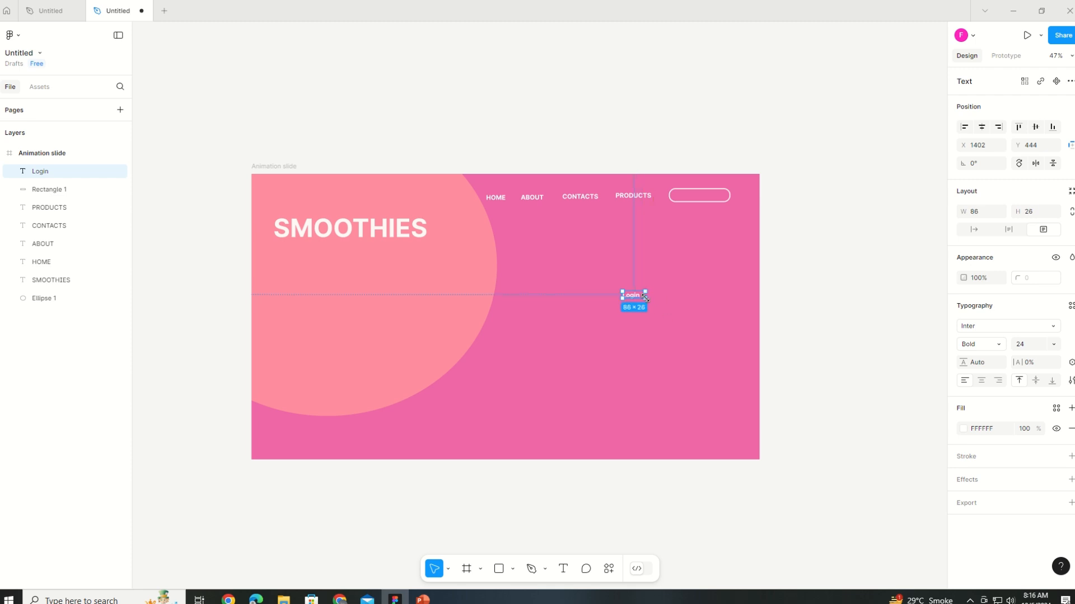
Step: Enlarge the Login text, place it inside the outlined rounded rectangle, and narrow the rectangle around it
{"action": "left_click", "coordinate": [1027, 347]}
{"action": "left_click", "coordinate": [1034, 357]}
{"action": "left_click_drag", "start_coordinate": [648, 298], "coordinate": [723, 195]}
{"action": "left_click", "coordinate": [679, 316]}
{"action": "left_click", "coordinate": [641, 300]}
{"action": "left_click", "coordinate": [736, 199]}
{"action": "left_click", "coordinate": [730, 196]}
{"action": "left_click", "coordinate": [705, 246]}
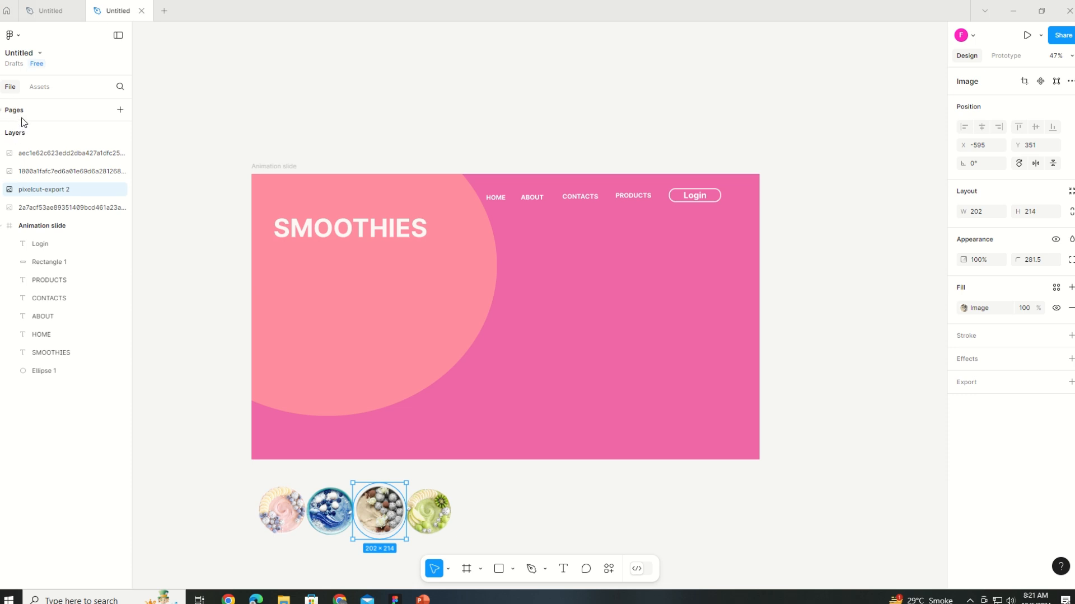
Step: Try placing the chocolate-ball smoothie bowl image in the frame at about 442 × 425, X 1162, Y 491
{"action": "left_click", "coordinate": [12, 35]}
{"action": "mouse_move", "coordinate": [29, 81]}
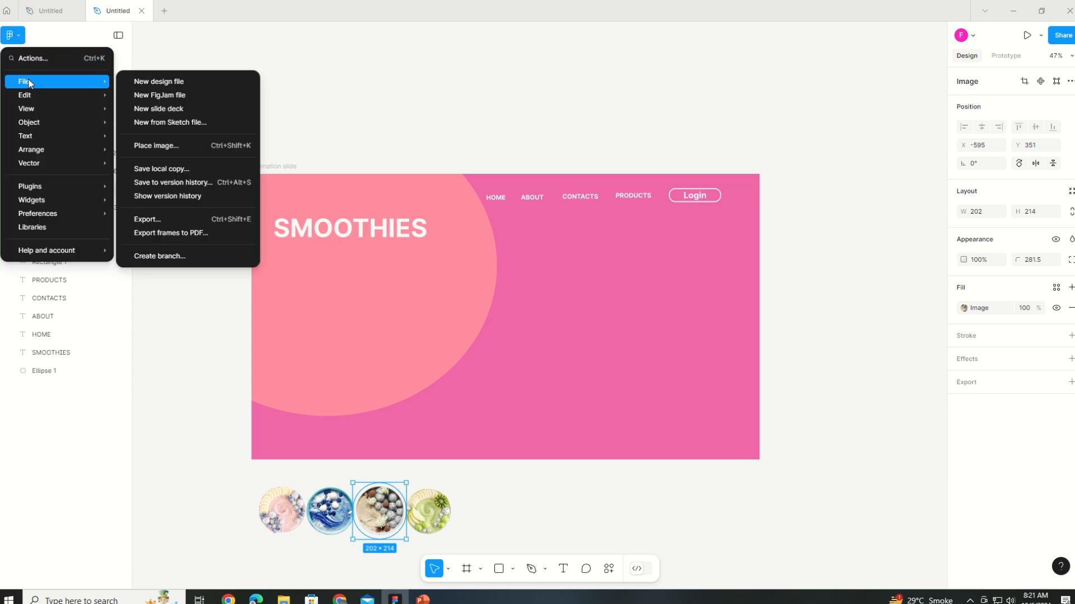
{"action": "left_click", "coordinate": [168, 147]}
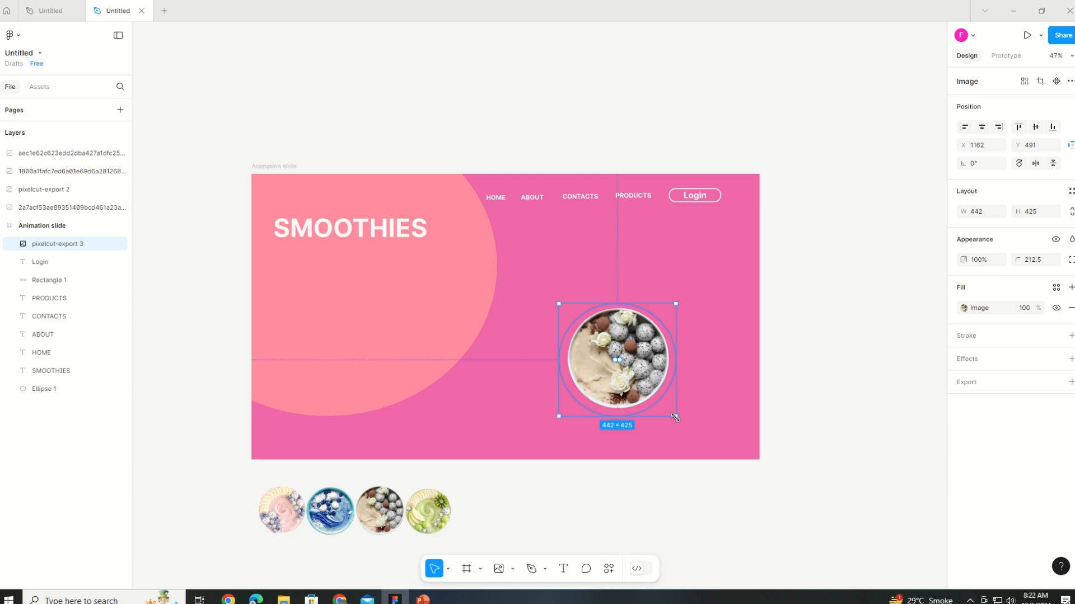
{"action": "left_click", "coordinate": [687, 476]}
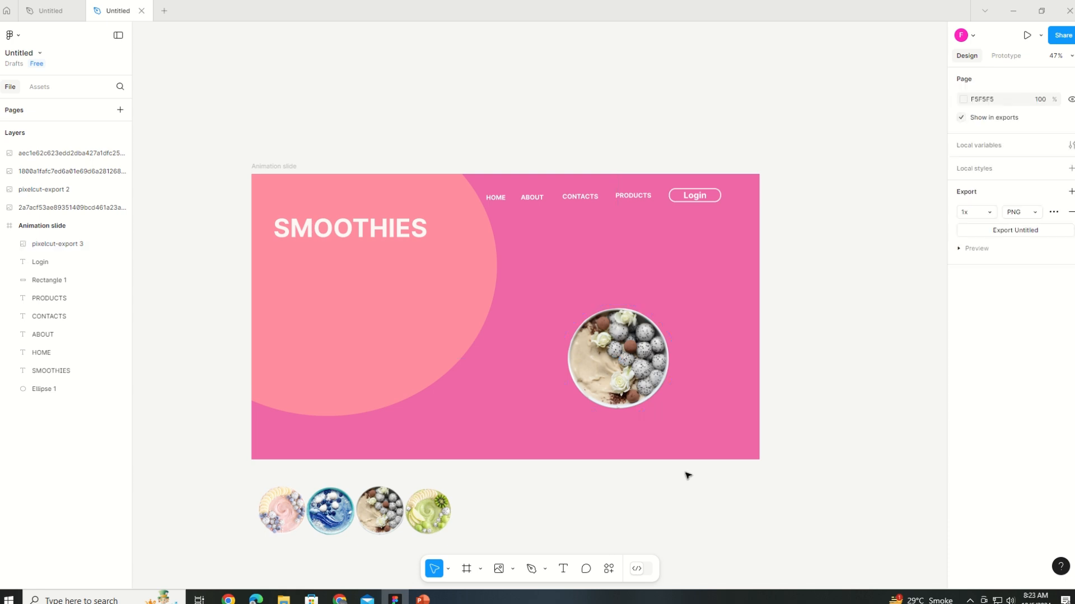
{"action": "left_click", "coordinate": [626, 396]}
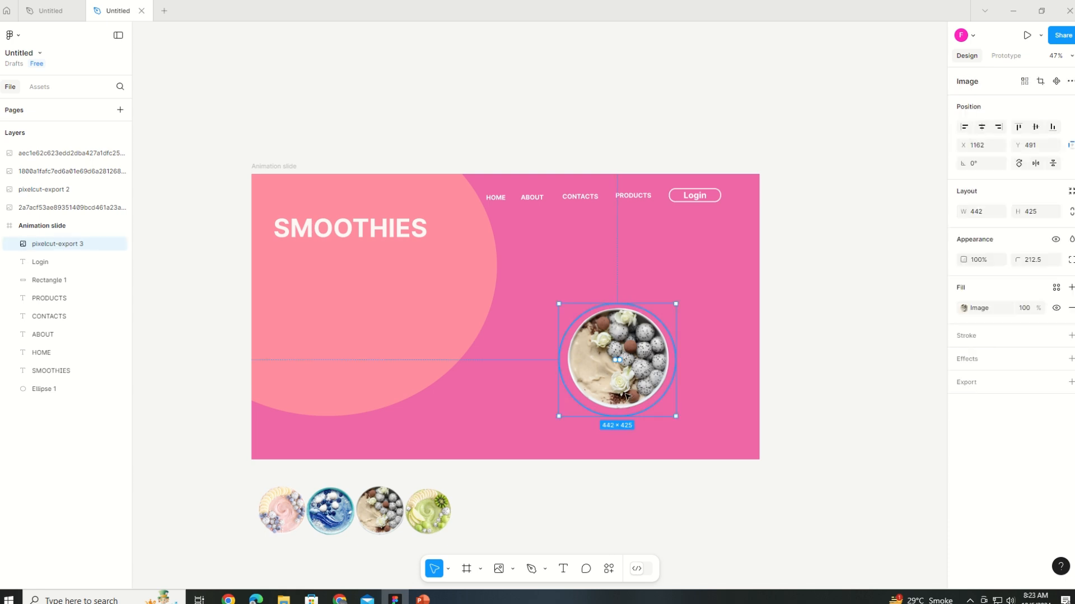
{"action": "key", "text": "Escape"}
{"action": "left_click", "coordinate": [626, 396]}
{"action": "key", "text": "ctrl+z"}
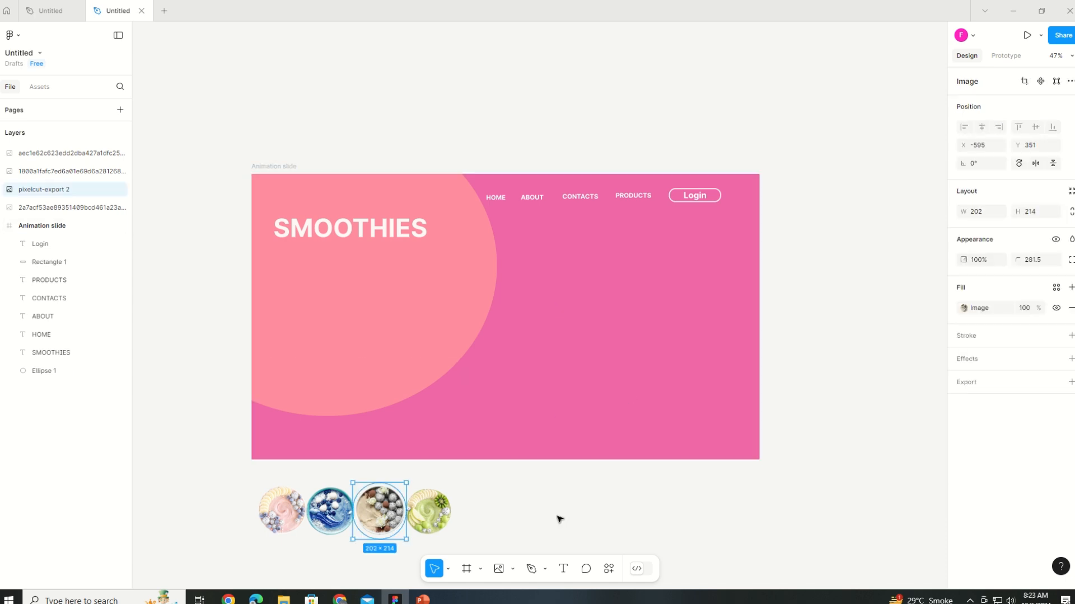
{"action": "key", "text": "Escape"}
Step: Draw an ellipse about 768 × 731 overlapping the frame's lower-right corner at about X 1462, Y 688
{"action": "left_click", "coordinate": [512, 570]}
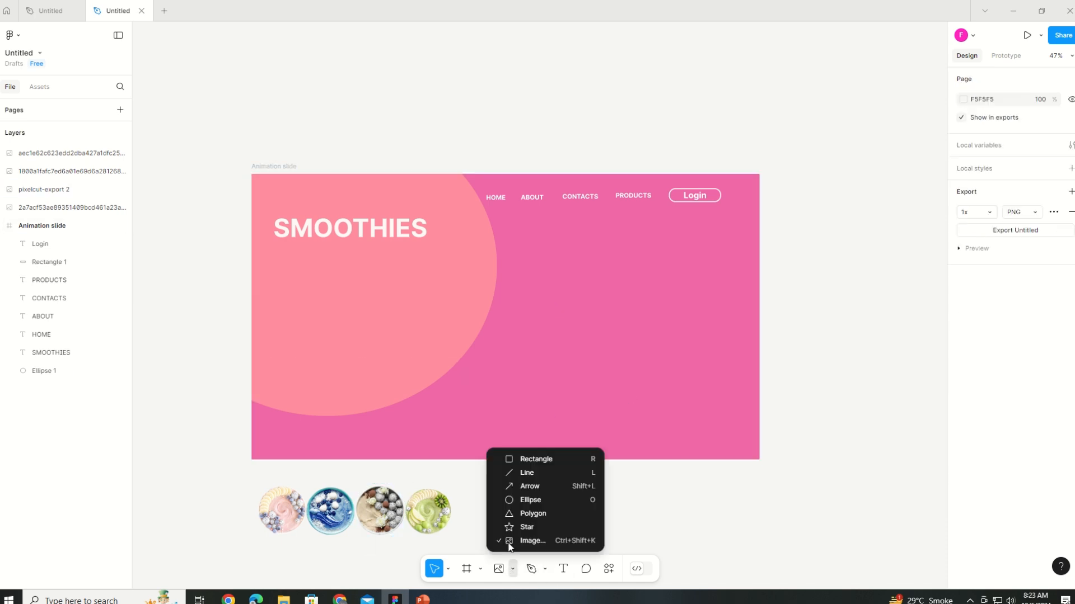
{"action": "left_click", "coordinate": [523, 496]}
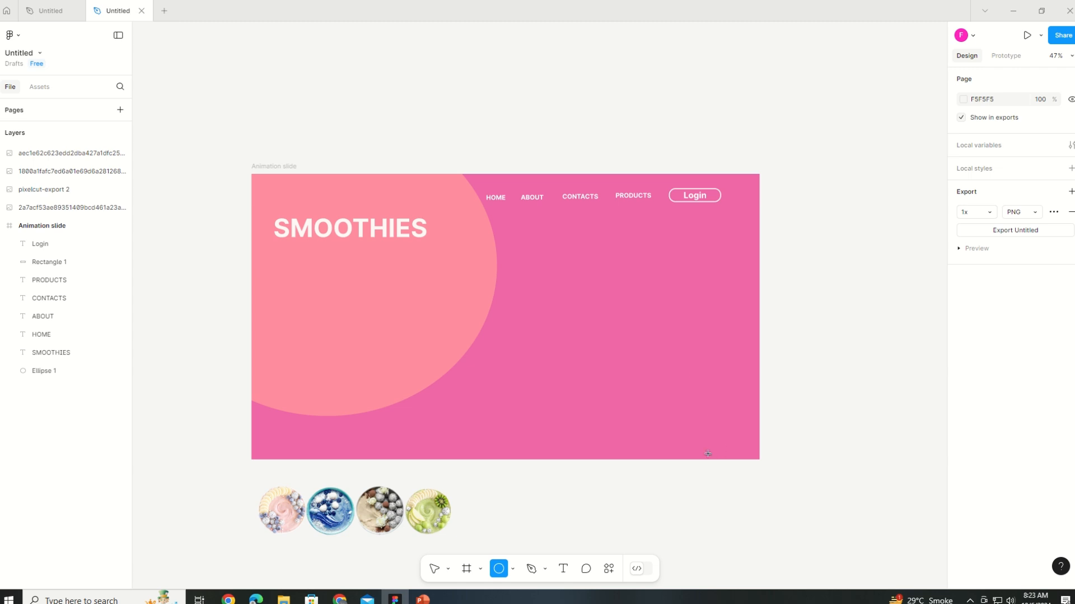
{"action": "left_click_drag", "start_coordinate": [638, 356], "coordinate": [841, 549]}
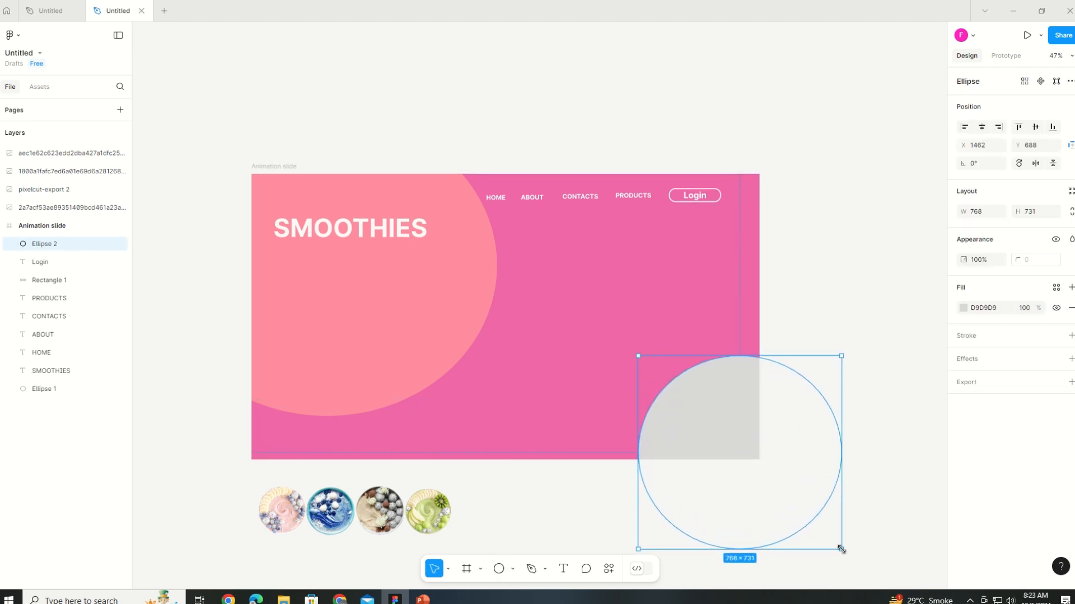
{"action": "left_click", "coordinate": [548, 381]}
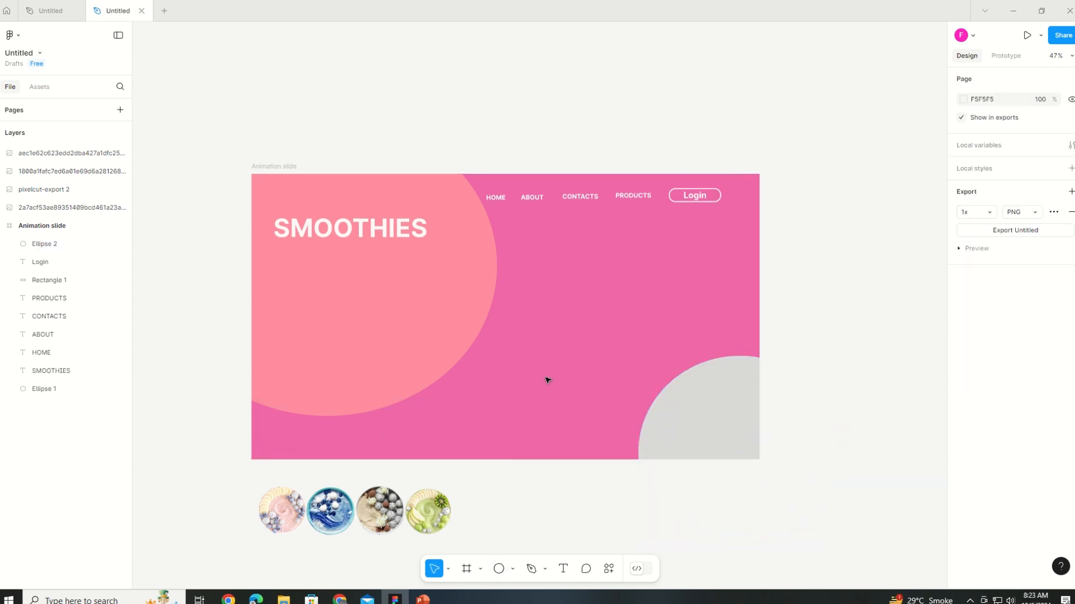
Step: Group the four smoothie bowl images below the frame
{"action": "scroll", "coordinate": [540, 364], "scroll_direction": "down", "scroll_amount": 1}
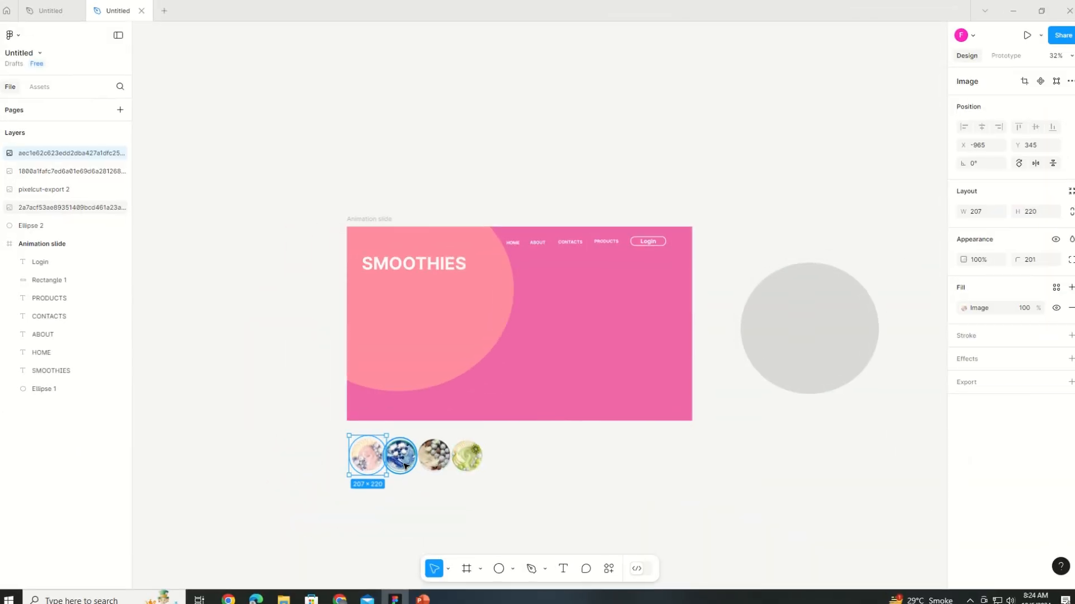
{"action": "left_click", "coordinate": [404, 466]}
{"action": "left_click", "coordinate": [370, 465]}
{"action": "left_click", "coordinate": [402, 466], "text": "shift"}
{"action": "left_click", "coordinate": [437, 466], "text": "shift"}
{"action": "left_click", "coordinate": [475, 467], "text": "shift"}
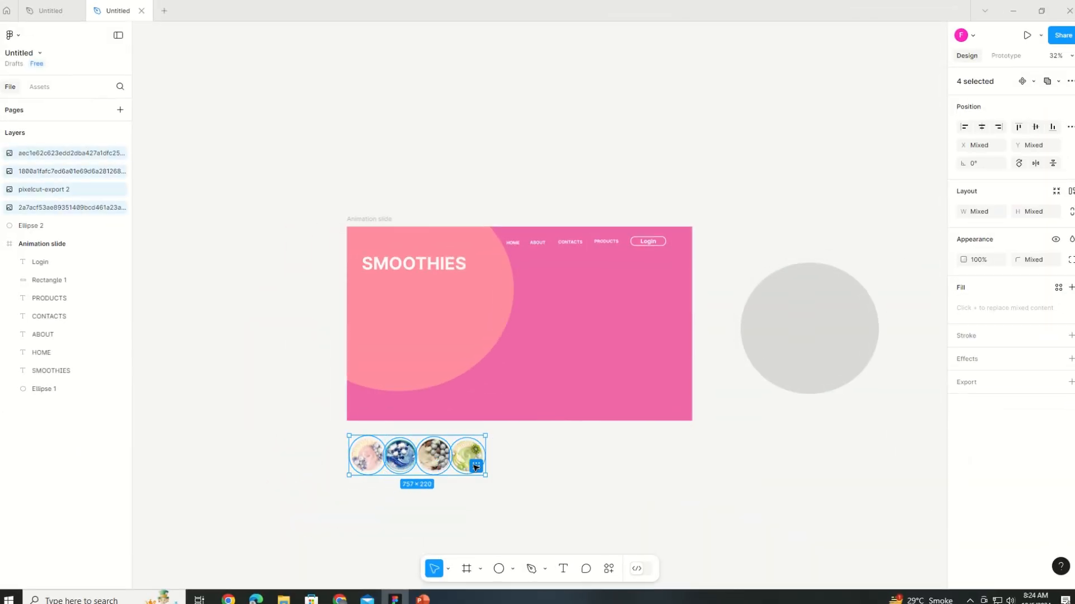
{"action": "key", "text": "ctrl+g"}
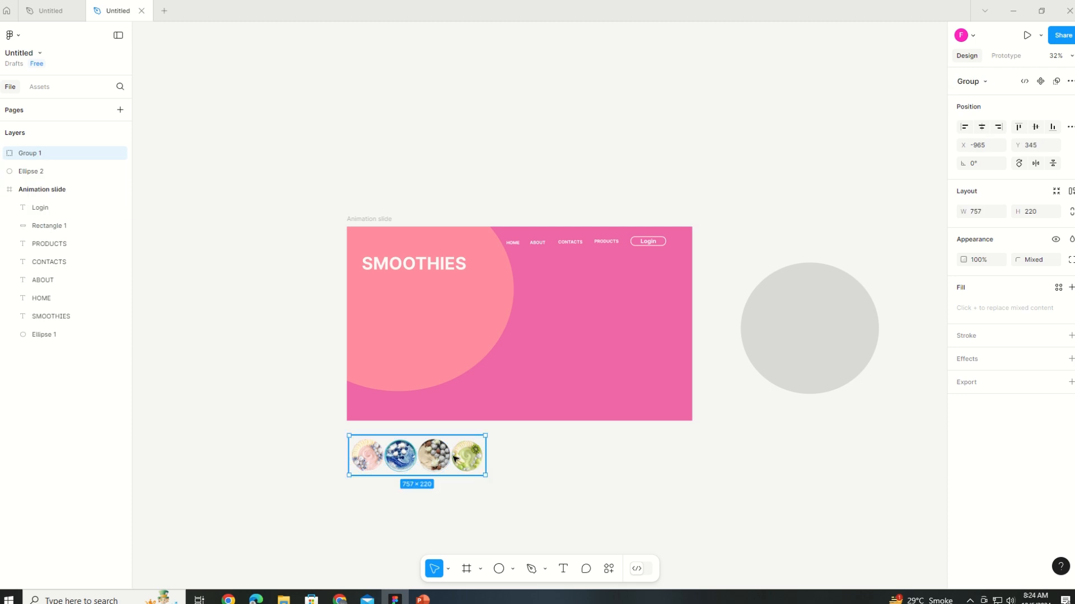
Step: Duplicate the smoothie bowl group, place the copy in the frame below the navigation menu, and ungroup it
{"action": "key", "text": "ctrl+d"}
{"action": "left_click_drag", "start_coordinate": [452, 454], "coordinate": [650, 318]}
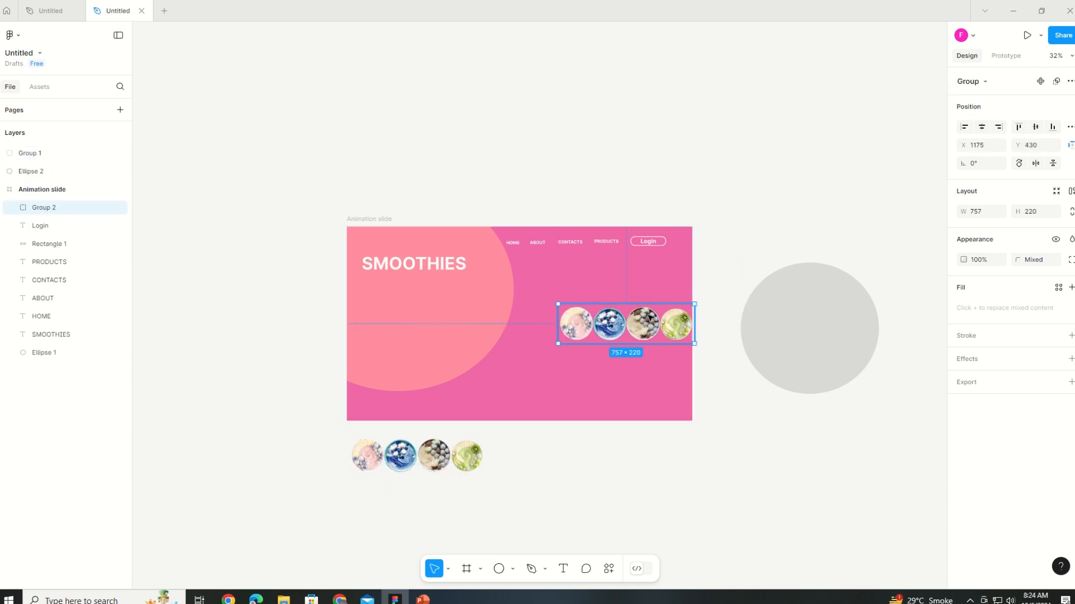
{"action": "right_click", "coordinate": [608, 330]}
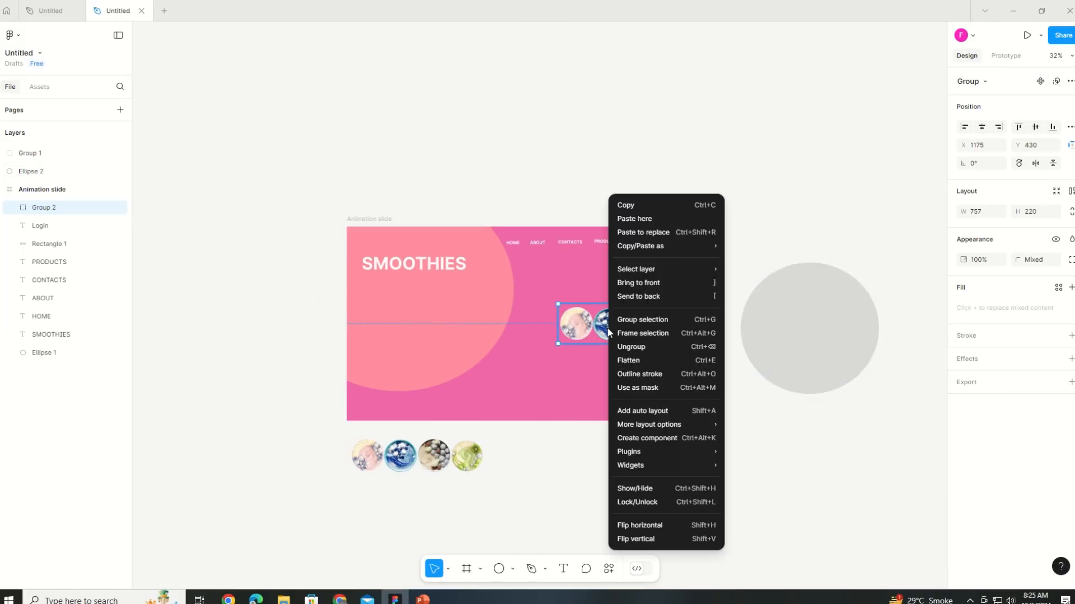
{"action": "left_click", "coordinate": [648, 346]}
{"action": "left_click", "coordinate": [723, 393]}
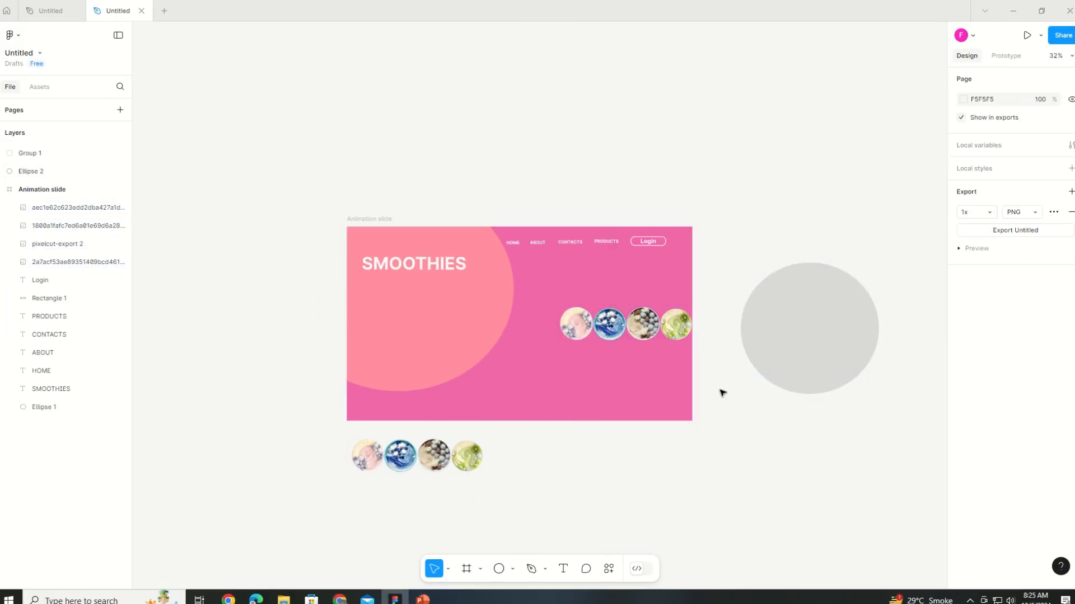
Step: Arrange the four separate bowl images around the grey ellipse: green left, chocolate-ball bottom, blue right, pink top
{"action": "left_click_drag", "start_coordinate": [684, 332], "coordinate": [748, 330]}
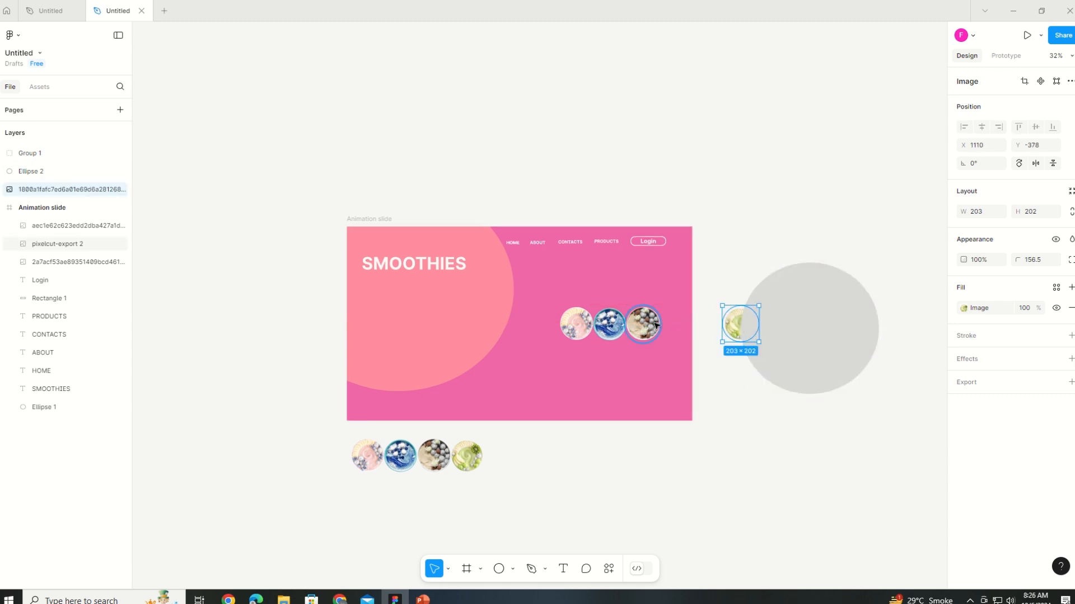
{"action": "left_click_drag", "start_coordinate": [657, 325], "coordinate": [808, 396]}
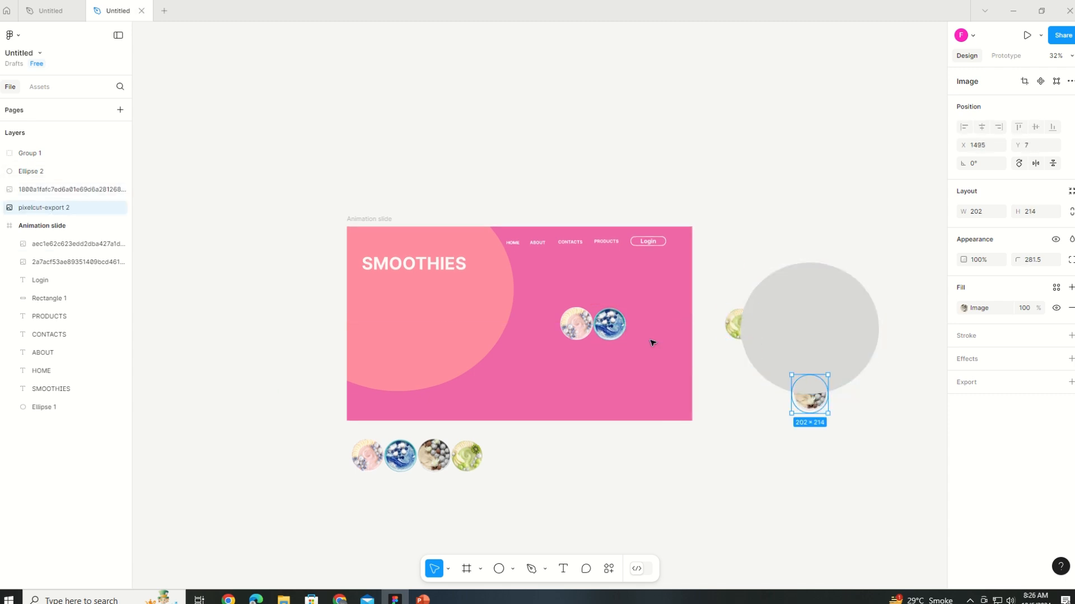
{"action": "left_click_drag", "start_coordinate": [609, 325], "coordinate": [879, 321]}
{"action": "left_click_drag", "start_coordinate": [576, 324], "coordinate": [810, 268]}
Step: Bring the green, pink, blue and chocolate-ball bowl images in front of the grey ellipse
{"action": "right_click", "coordinate": [733, 322]}
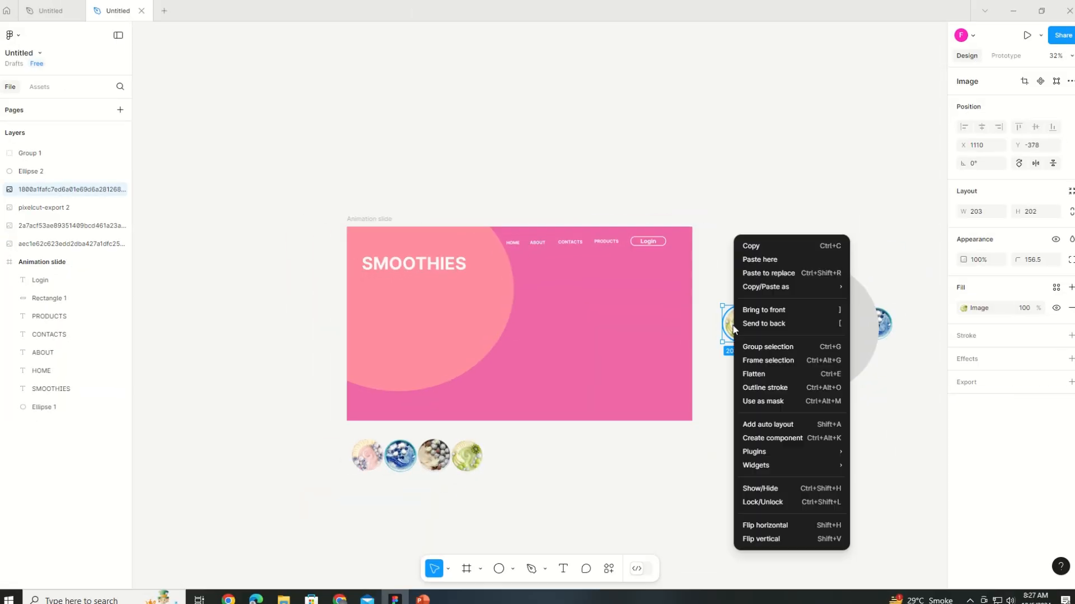
{"action": "left_click", "coordinate": [750, 322]}
{"action": "left_click", "coordinate": [805, 262]}
{"action": "right_click", "coordinate": [805, 261]}
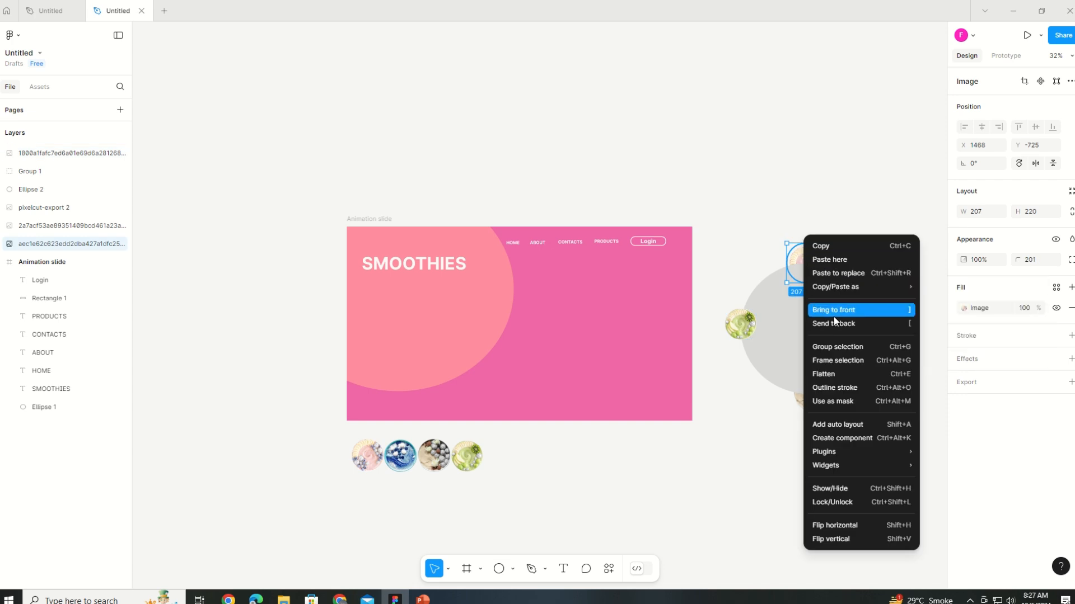
{"action": "left_click", "coordinate": [825, 308]}
{"action": "right_click", "coordinate": [885, 324]}
{"action": "left_click", "coordinate": [909, 309]}
{"action": "left_click", "coordinate": [806, 393]}
{"action": "right_click", "coordinate": [793, 395]}
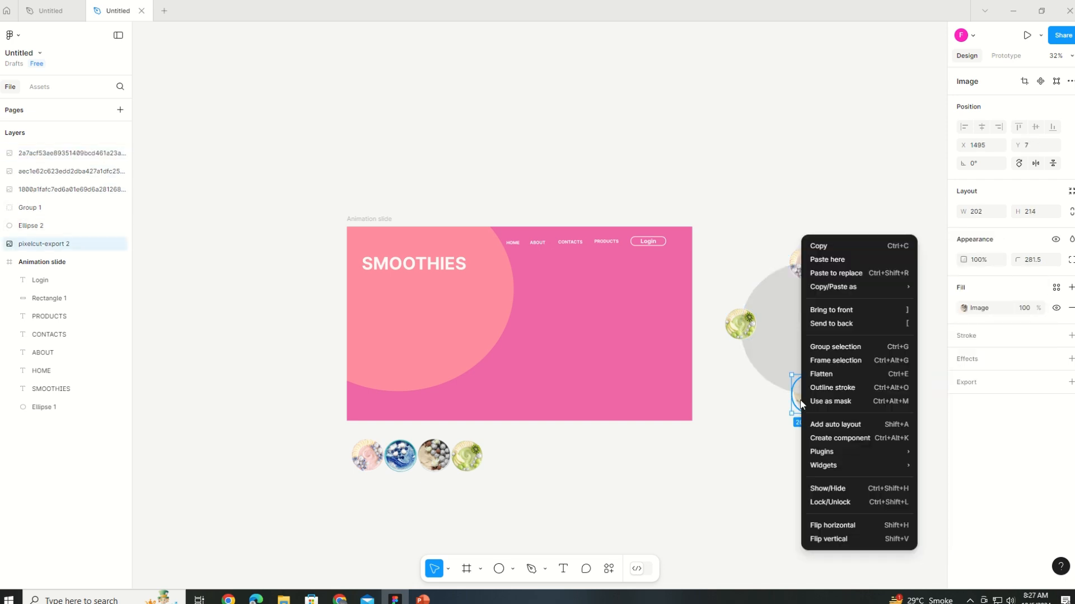
{"action": "left_click", "coordinate": [823, 308]}
{"action": "left_click", "coordinate": [810, 272]}
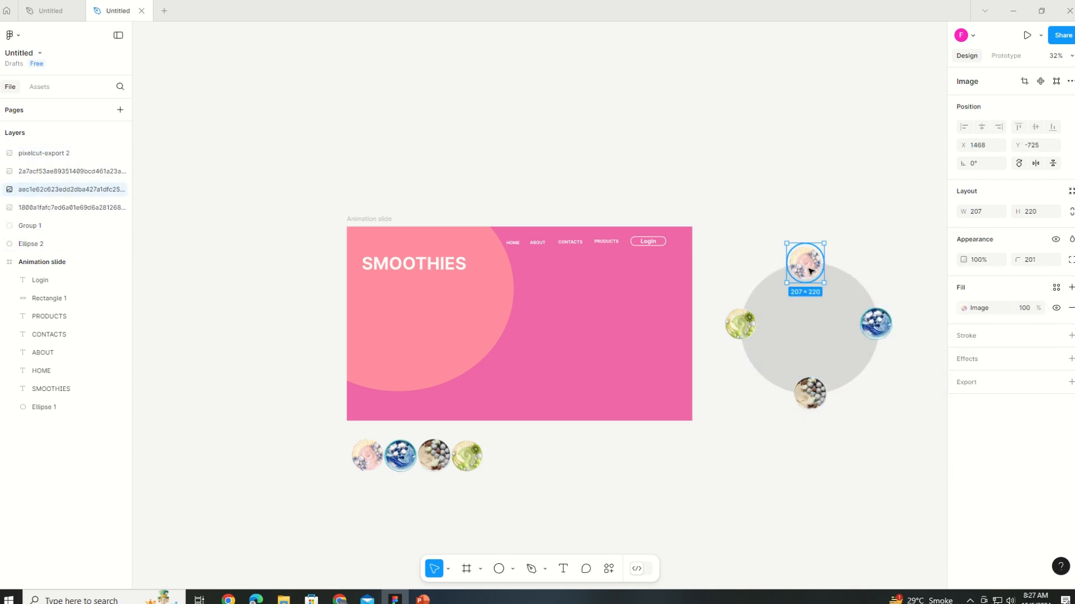
{"action": "left_click", "coordinate": [740, 324]}
{"action": "left_click", "coordinate": [809, 393], "text": "shift"}
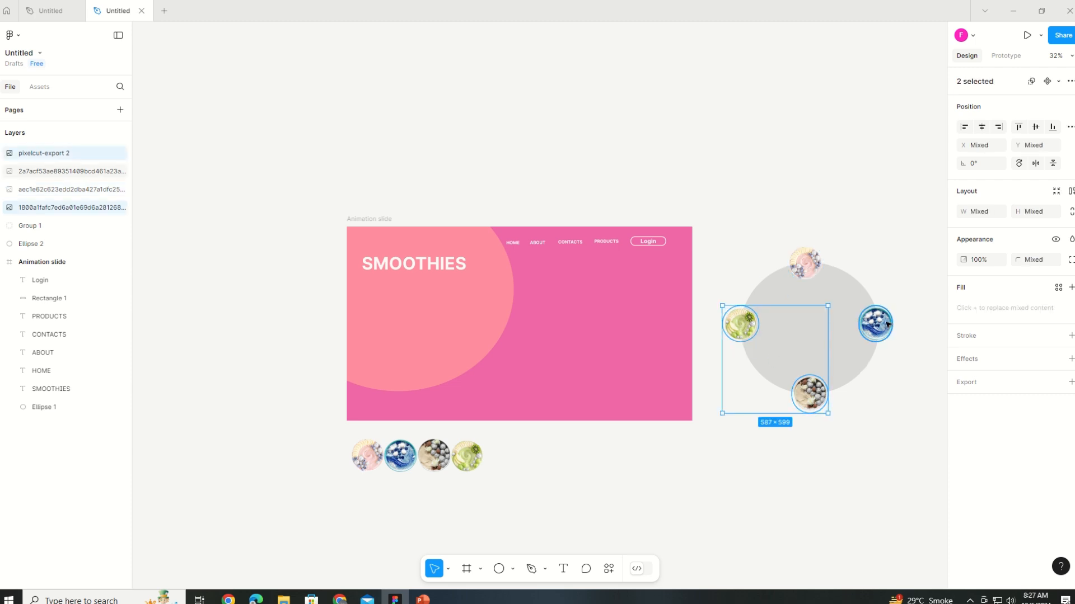
{"action": "left_click", "coordinate": [875, 323], "text": "shift"}
{"action": "key", "text": "Escape"}
Step: Enlarge the four bowl images around the ellipse together, bringing the pink bowl to about 346 × 359
{"action": "left_click", "coordinate": [809, 394]}
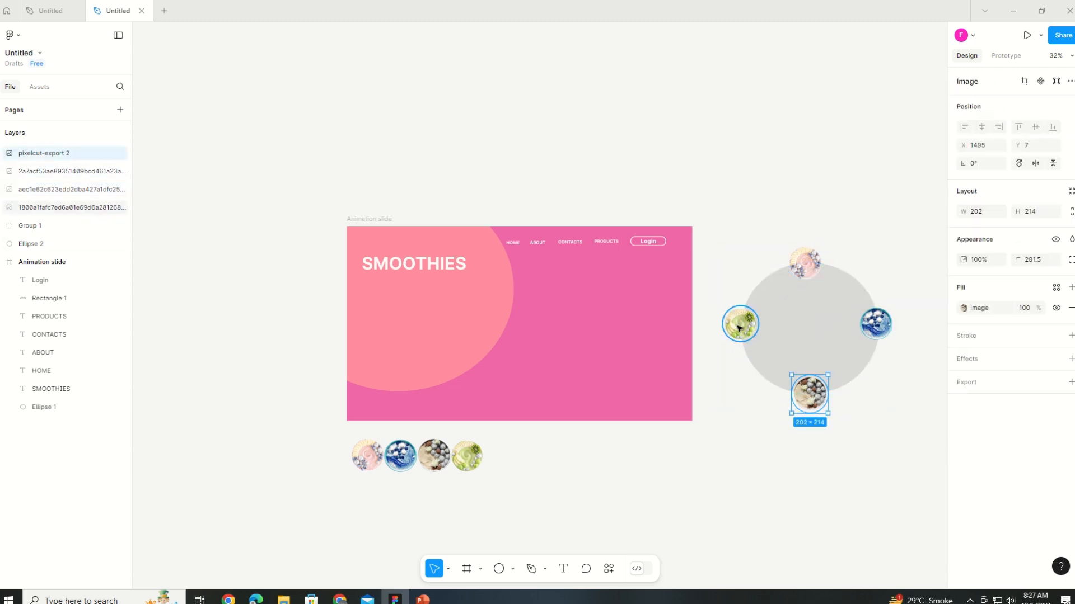
{"action": "left_click", "coordinate": [740, 324], "text": "shift"}
{"action": "left_click", "coordinate": [810, 268], "text": "shift"}
{"action": "left_click", "coordinate": [874, 324], "text": "shift"}
{"action": "left_click_drag", "start_coordinate": [892, 409], "coordinate": [855, 516]}
Step: Reposition the enlarged bowls on the grey ellipse's edge, pink at the top, green left, chocolate-ball at the bottom and blue right
{"action": "left_click", "coordinate": [775, 345]}
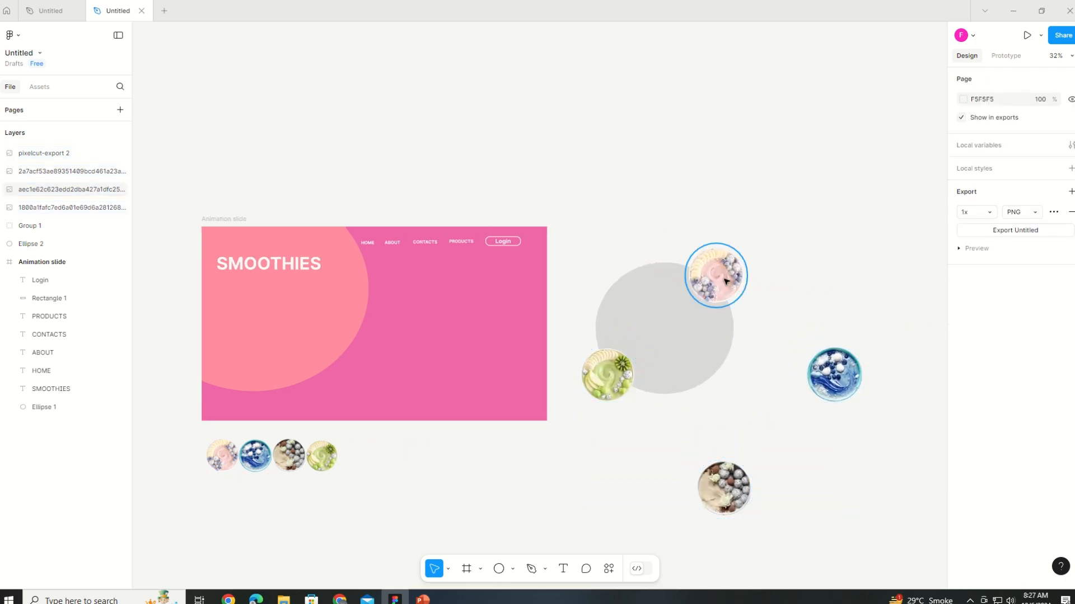
{"action": "left_click_drag", "start_coordinate": [724, 283], "coordinate": [666, 269]}
{"action": "left_click_drag", "start_coordinate": [609, 373], "coordinate": [610, 340]}
{"action": "left_click", "coordinate": [723, 486]}
{"action": "left_click_drag", "start_coordinate": [720, 482], "coordinate": [661, 382]}
{"action": "left_click_drag", "start_coordinate": [826, 370], "coordinate": [718, 320]}
{"action": "left_click_drag", "start_coordinate": [619, 339], "coordinate": [614, 330]}
Step: Align the pink and chocolate-ball bowls on their horizontal centres and the green and blue bowls on their vertical centres
{"action": "left_click", "coordinate": [730, 333], "text": "shift"}
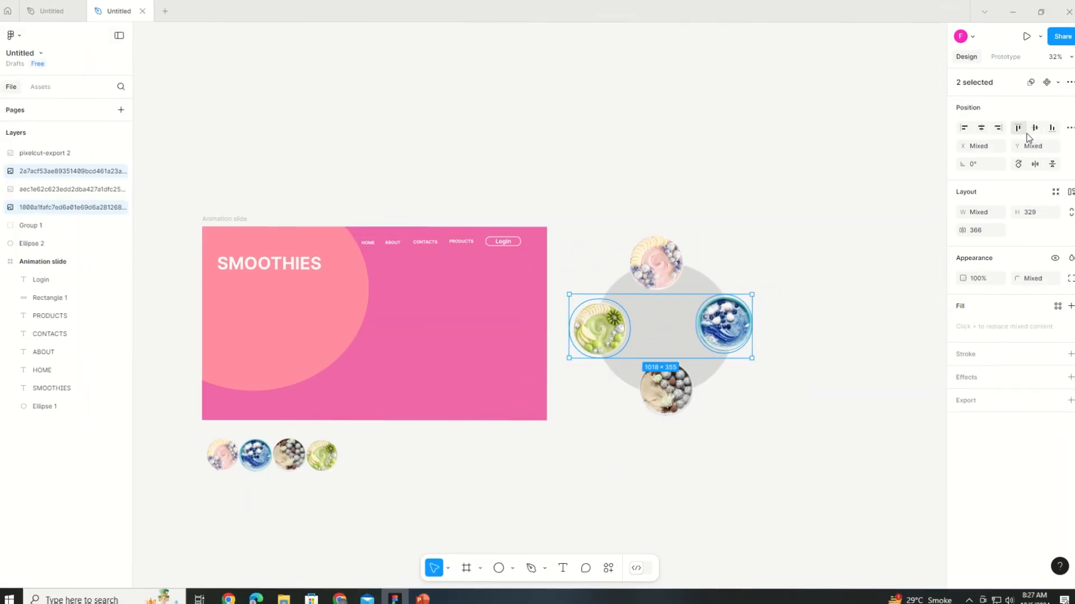
{"action": "left_click_drag", "start_coordinate": [655, 264], "coordinate": [661, 266]}
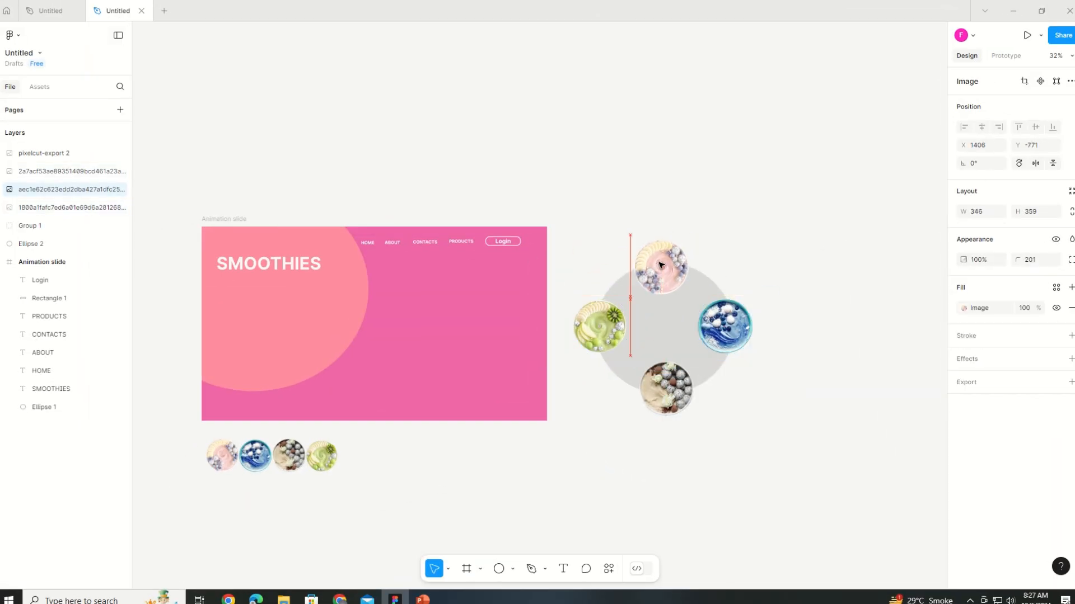
{"action": "left_click", "coordinate": [665, 387]}
{"action": "left_click", "coordinate": [660, 266], "text": "shift"}
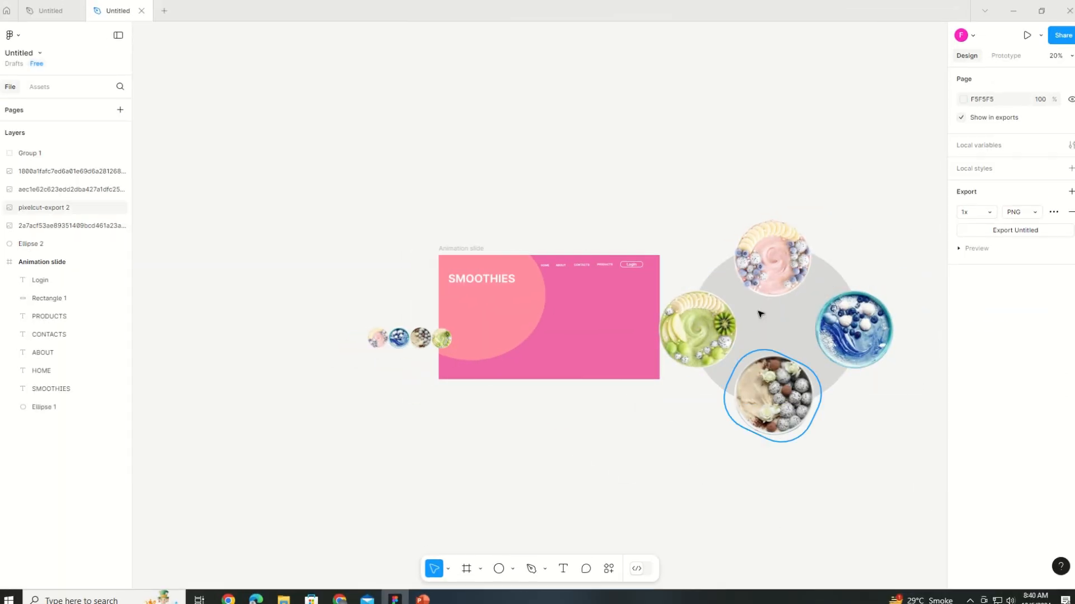
{"action": "left_click", "coordinate": [772, 394]}
{"action": "left_click", "coordinate": [767, 263], "text": "shift"}
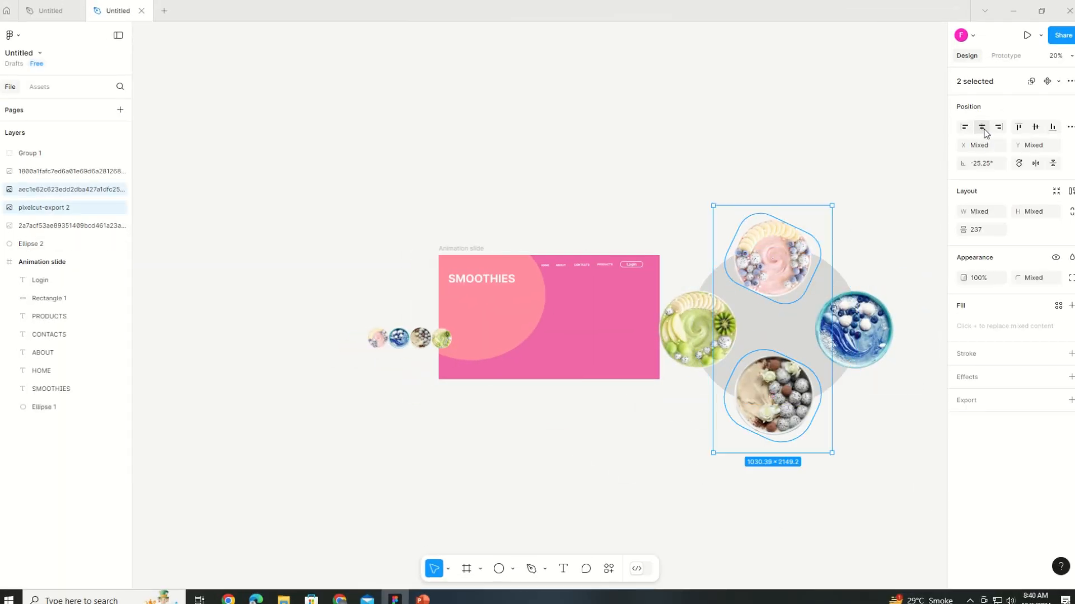
{"action": "left_click", "coordinate": [694, 336]}
{"action": "left_click", "coordinate": [853, 331], "text": "shift"}
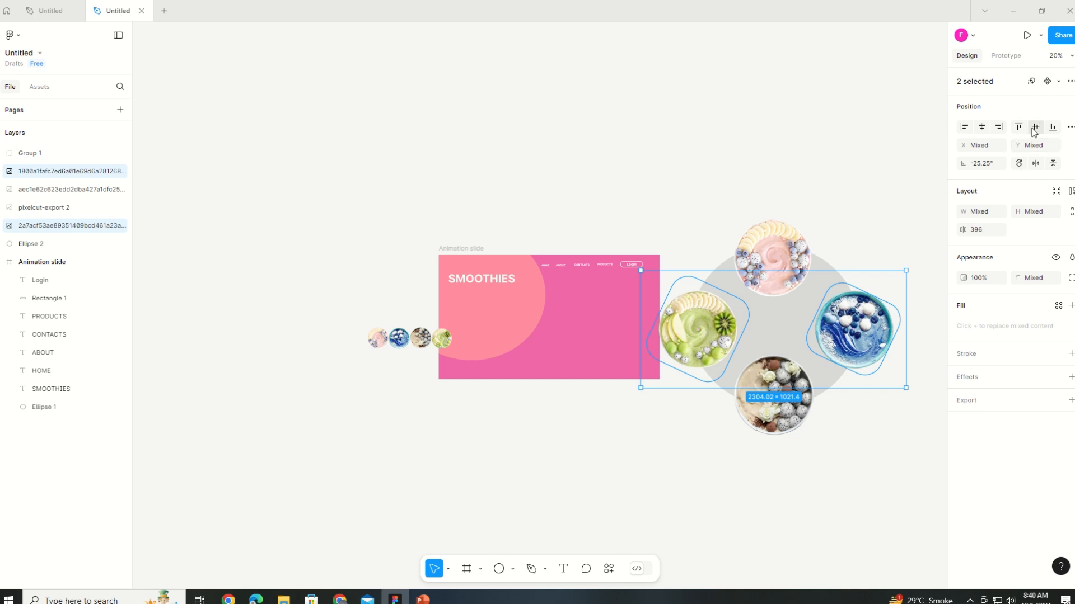
Step: Group the four enlarged bowl images together with the grey ellipse
{"action": "left_click", "coordinate": [772, 257], "text": "shift"}
{"action": "left_click", "coordinate": [697, 327], "text": "shift"}
{"action": "left_click", "coordinate": [773, 394], "text": "shift"}
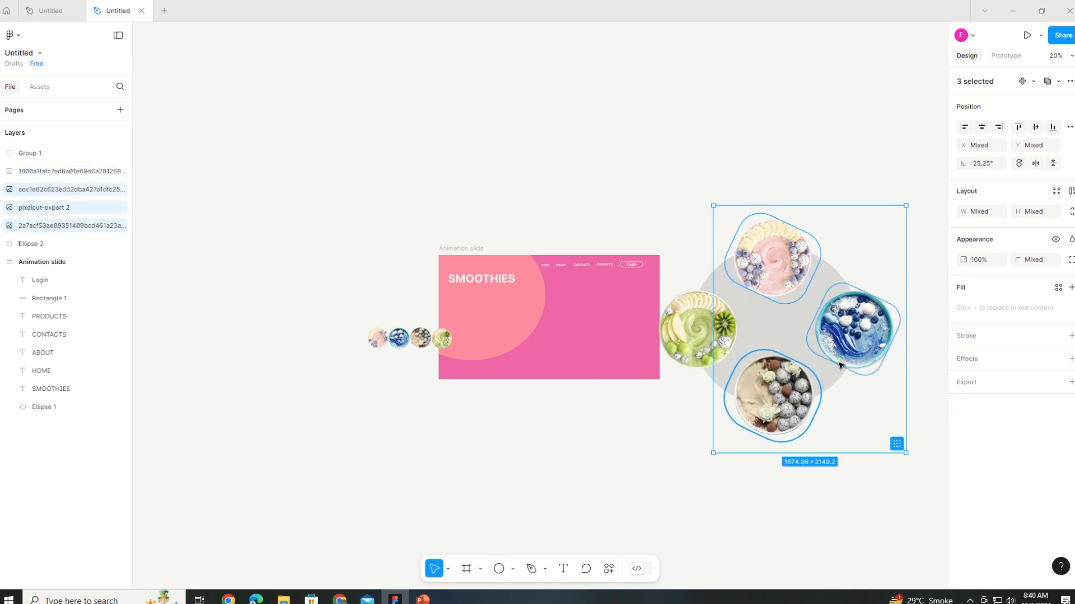
{"action": "left_click", "coordinate": [839, 365], "text": "shift"}
{"action": "left_click", "coordinate": [770, 335], "text": "shift"}
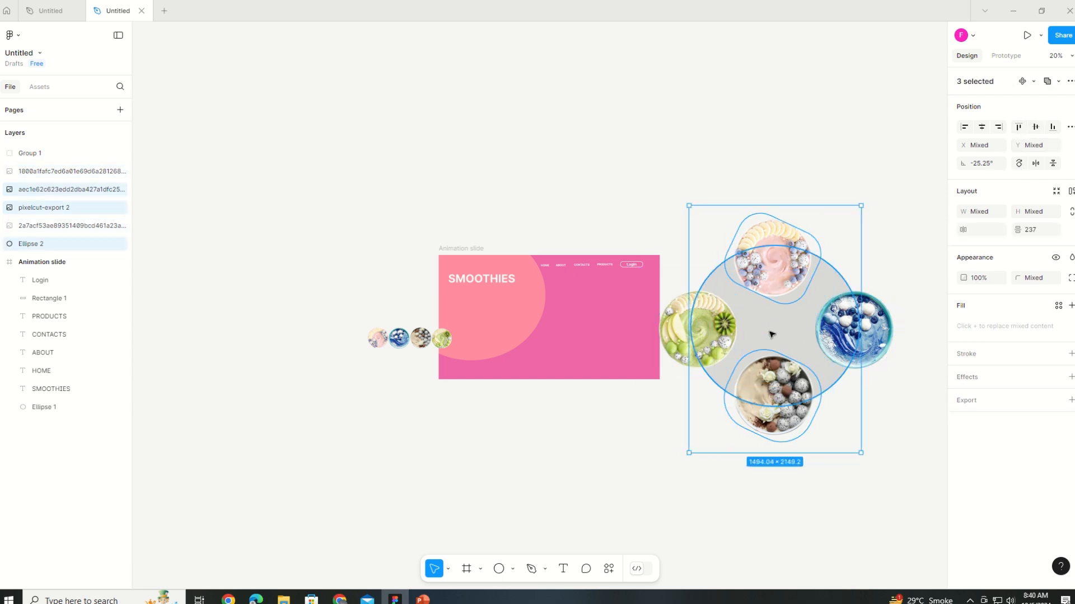
{"action": "left_click", "coordinate": [692, 327]}
{"action": "key", "text": "ctrl+z"}
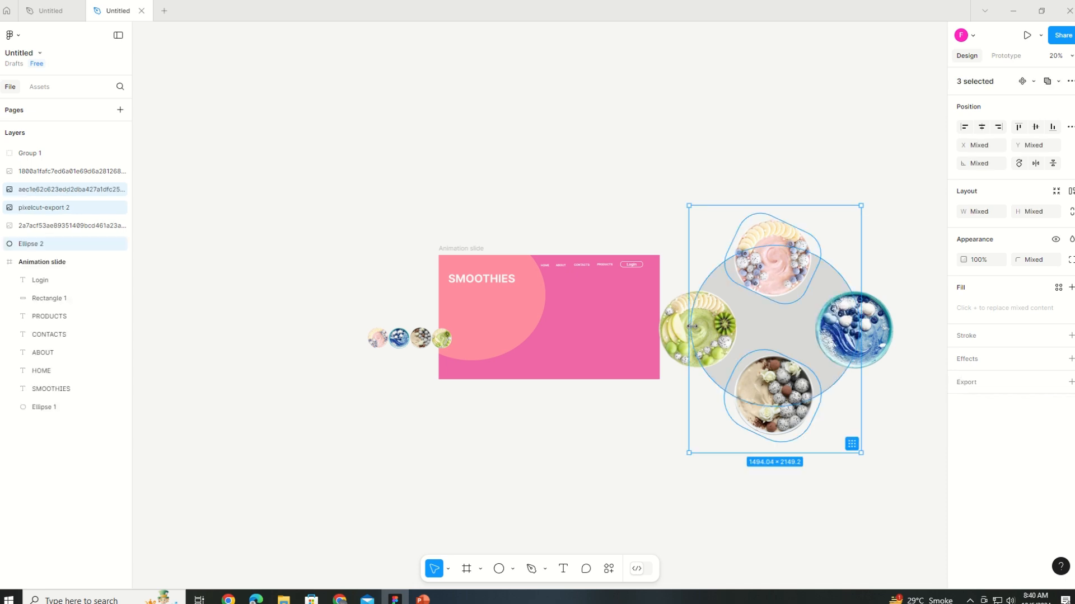
{"action": "left_click", "coordinate": [855, 307], "text": "shift"}
{"action": "left_click", "coordinate": [780, 324], "text": "shift"}
{"action": "left_click", "coordinate": [694, 326], "text": "shift"}
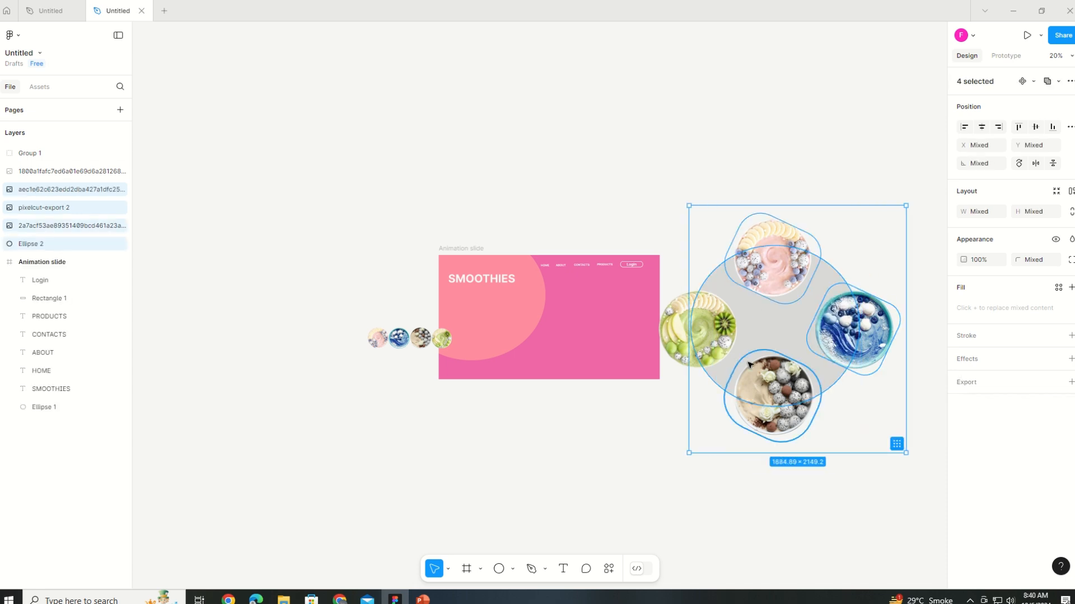
{"action": "left_click", "coordinate": [681, 319], "text": "shift"}
{"action": "key", "text": "ctrl+g"}
Step: Nest the bowl group inside the Animation slide frame over its lower-right corner, rotated to about 27°
{"action": "left_click_drag", "start_coordinate": [786, 323], "coordinate": [640, 384]}
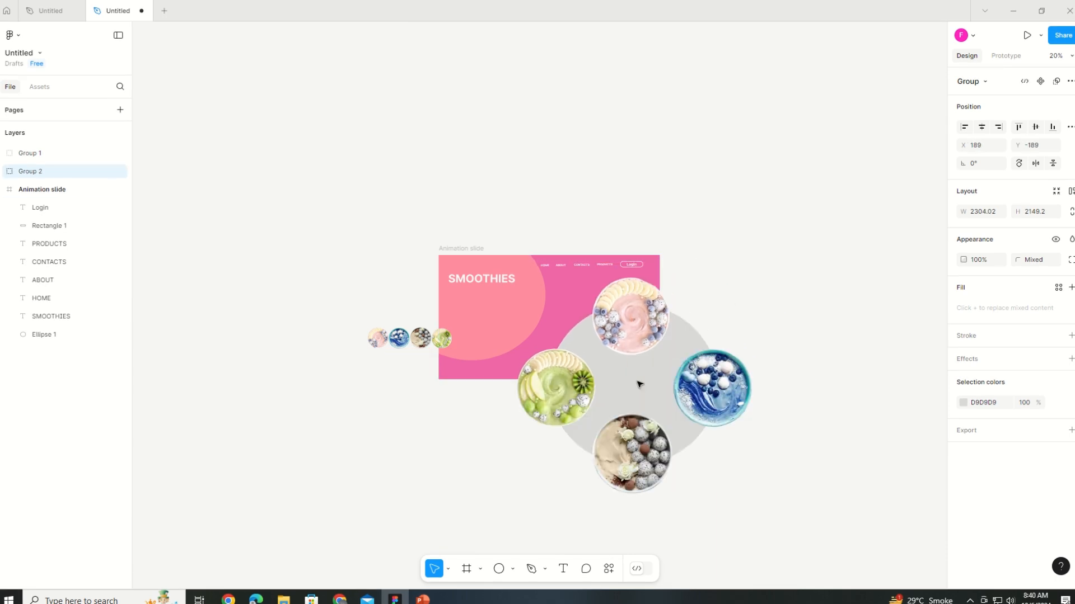
{"action": "left_click_drag", "start_coordinate": [45, 172], "coordinate": [41, 201]}
{"action": "left_click_drag", "start_coordinate": [639, 372], "coordinate": [625, 392]}
{"action": "left_click_drag", "start_coordinate": [750, 278], "coordinate": [663, 266]}
{"action": "left_click_drag", "start_coordinate": [643, 401], "coordinate": [661, 382]}
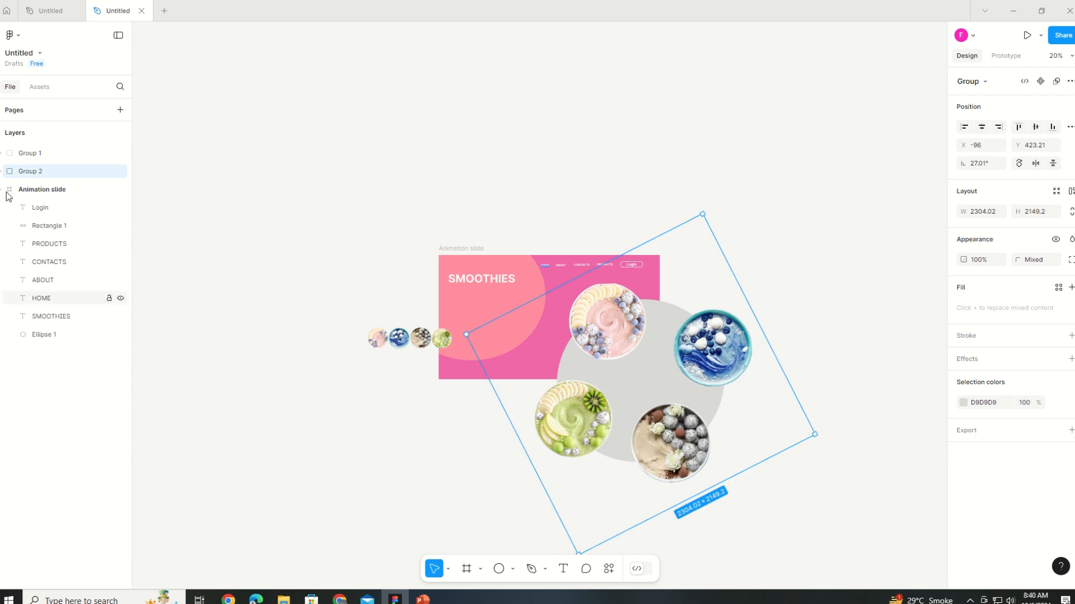
{"action": "left_click_drag", "start_coordinate": [33, 201], "coordinate": [34, 199]}
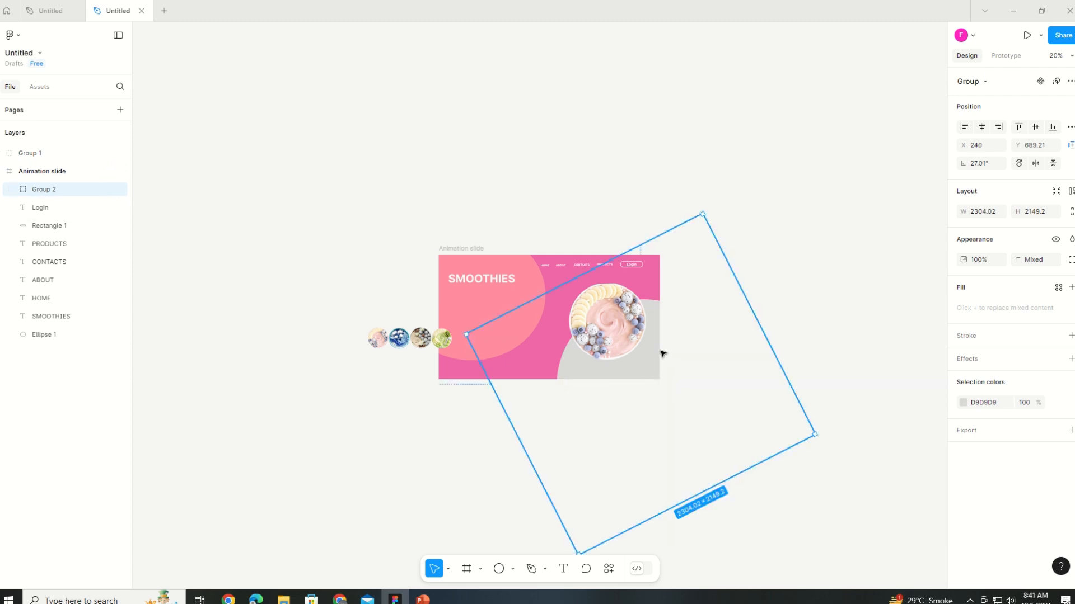
Step: Try rotating the bowl group to bring the blue bowl into the frame, and return to the pink bowl at 36°
{"action": "left_click_drag", "start_coordinate": [703, 207], "coordinate": [679, 211]}
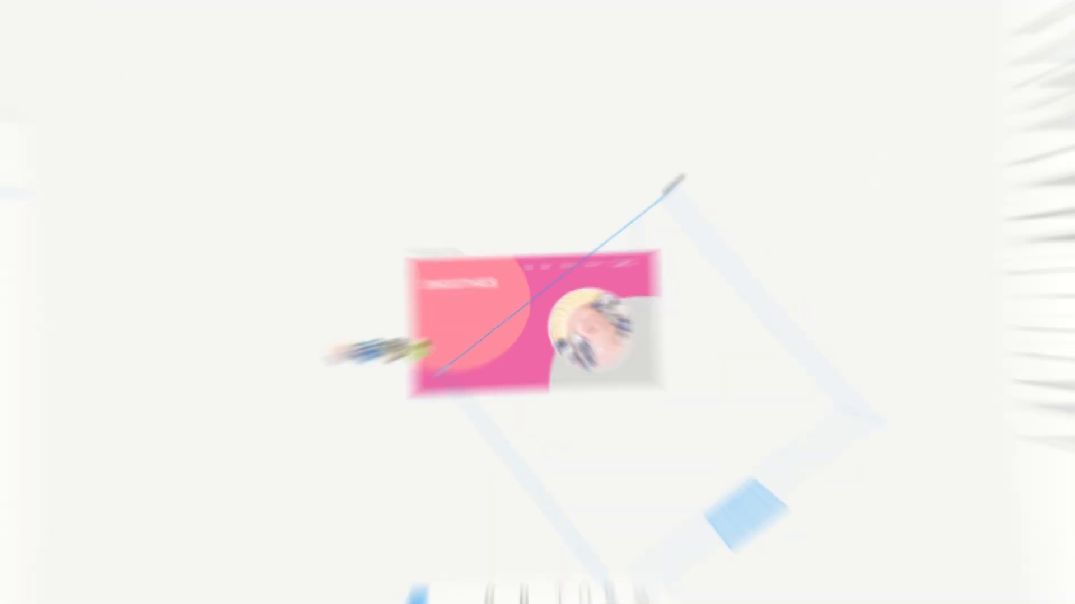
{"action": "left_click_drag", "start_coordinate": [674, 192], "coordinate": [552, 363]}
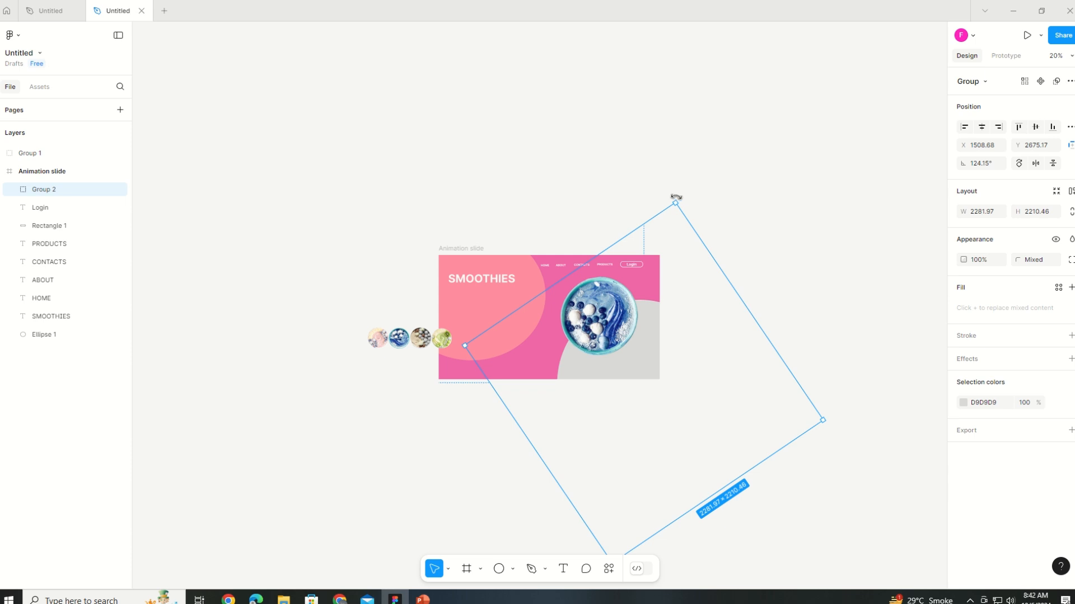
{"action": "left_click_drag", "start_coordinate": [677, 197], "coordinate": [594, 376]}
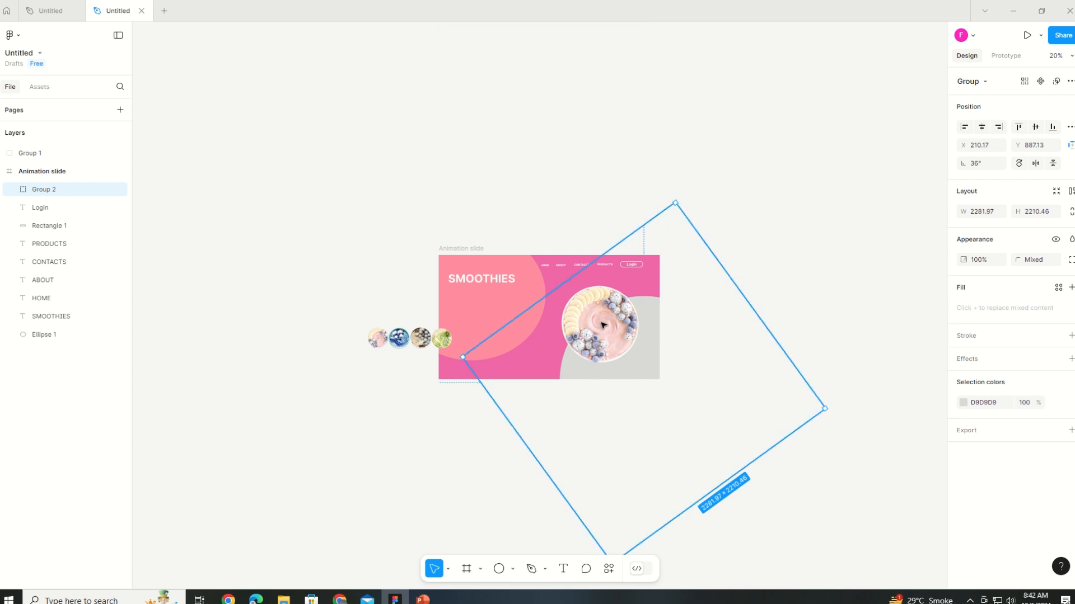
{"action": "left_click", "coordinate": [712, 300]}
Step: Add a drop shadow to the pink bowl with Y offset 16 and blur 24, and adjust the shadow colour
{"action": "double_click", "coordinate": [605, 330]}
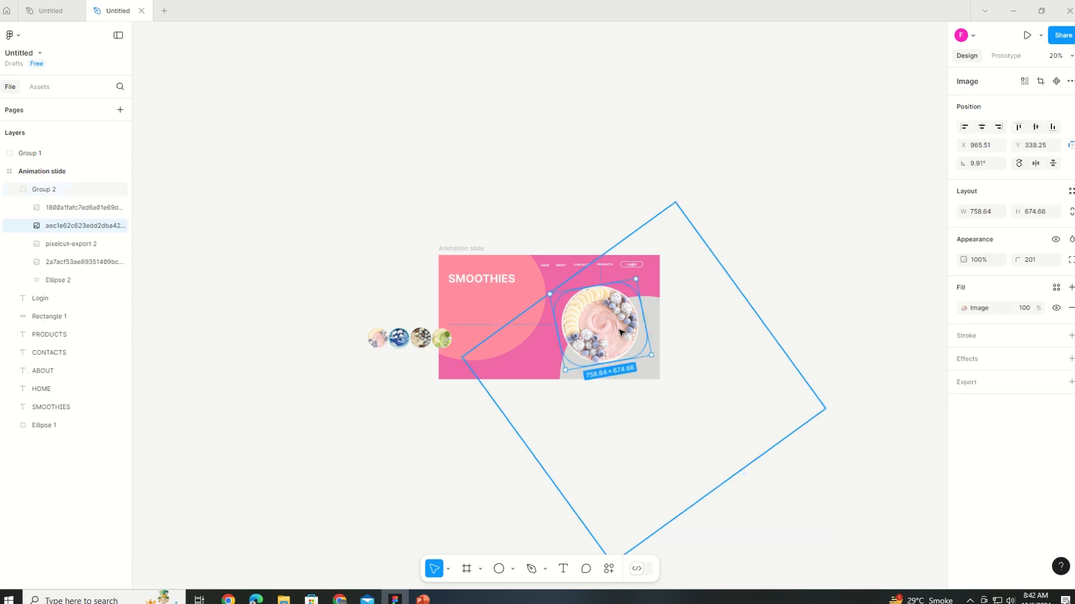
{"action": "left_click", "coordinate": [979, 362]}
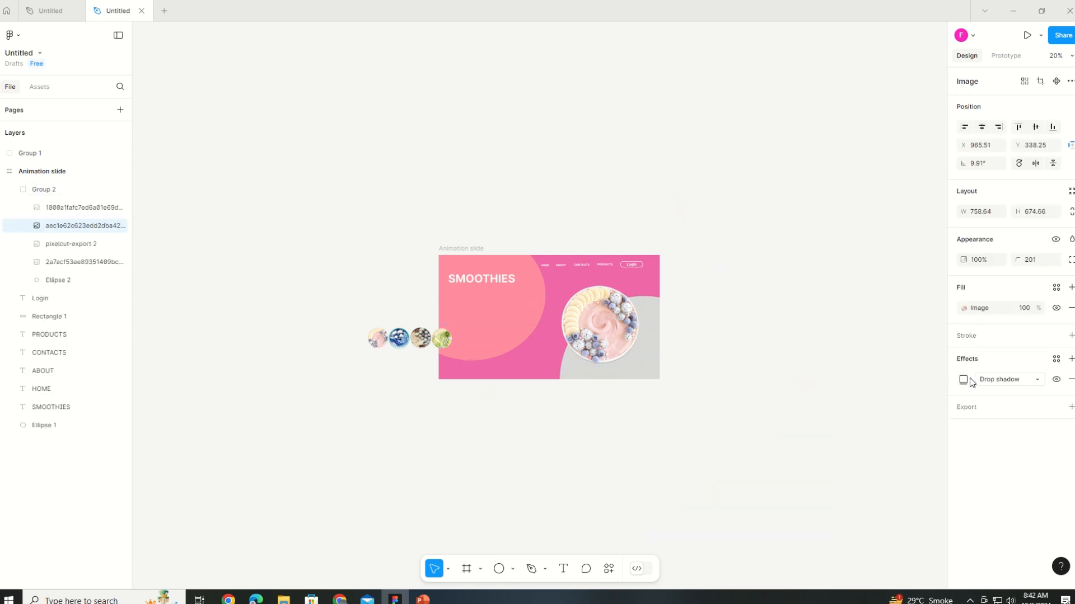
{"action": "left_click", "coordinate": [964, 380]}
{"action": "left_click", "coordinate": [886, 429]}
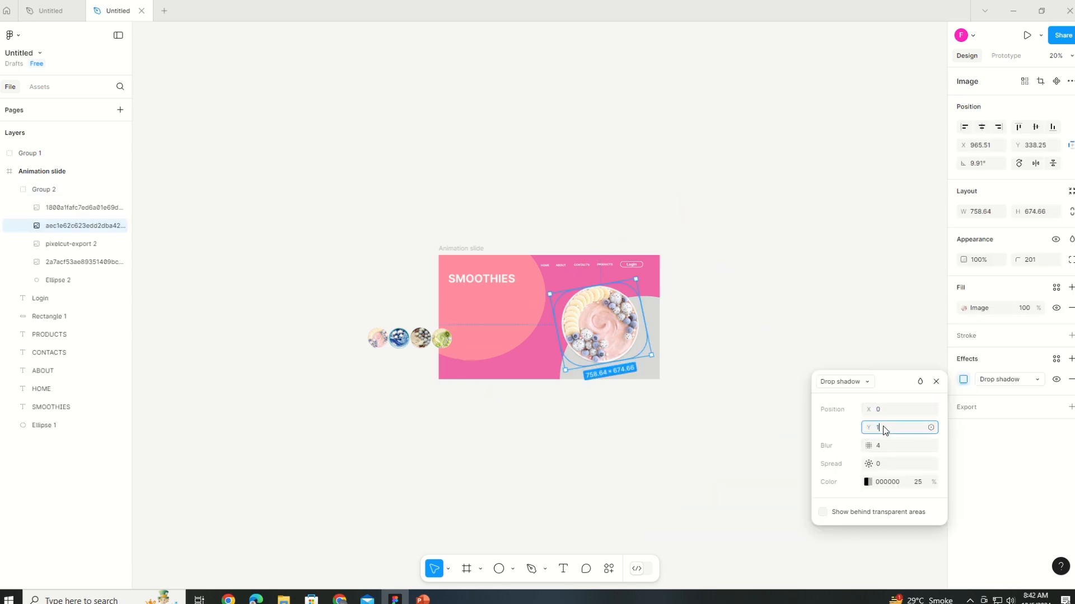
{"action": "left_click", "coordinate": [878, 448]}
{"action": "type", "text": "2"}
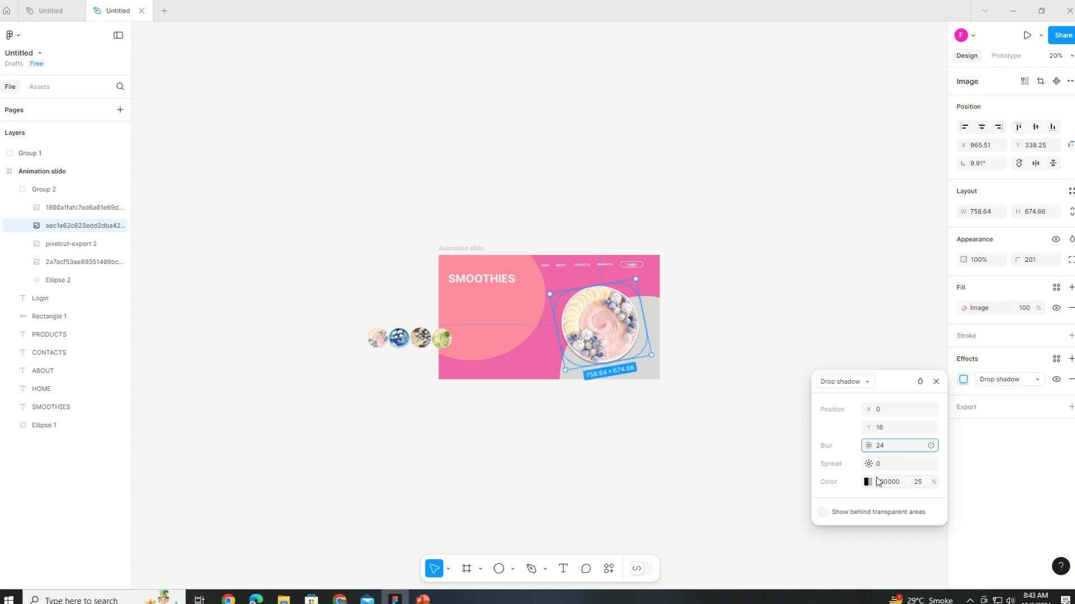
{"action": "left_click", "coordinate": [868, 482]}
{"action": "left_click_drag", "start_coordinate": [690, 399], "coordinate": [685, 417]}
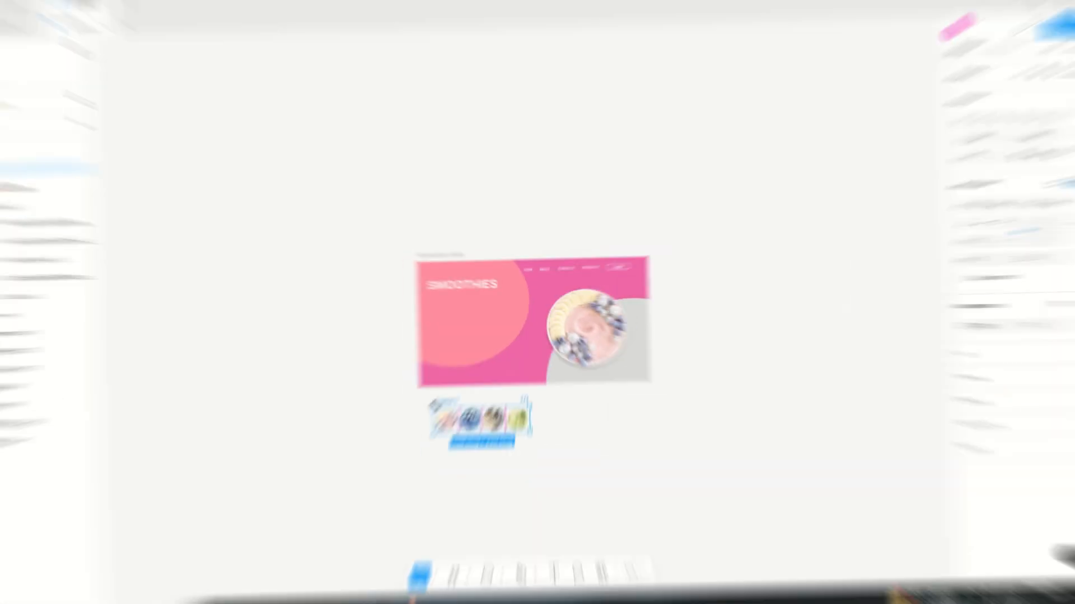
Step: Duplicate the row of small bowl images and place the copy below the SMOOTHIES heading at about X 21, Y 486
{"action": "right_click", "coordinate": [453, 183]}
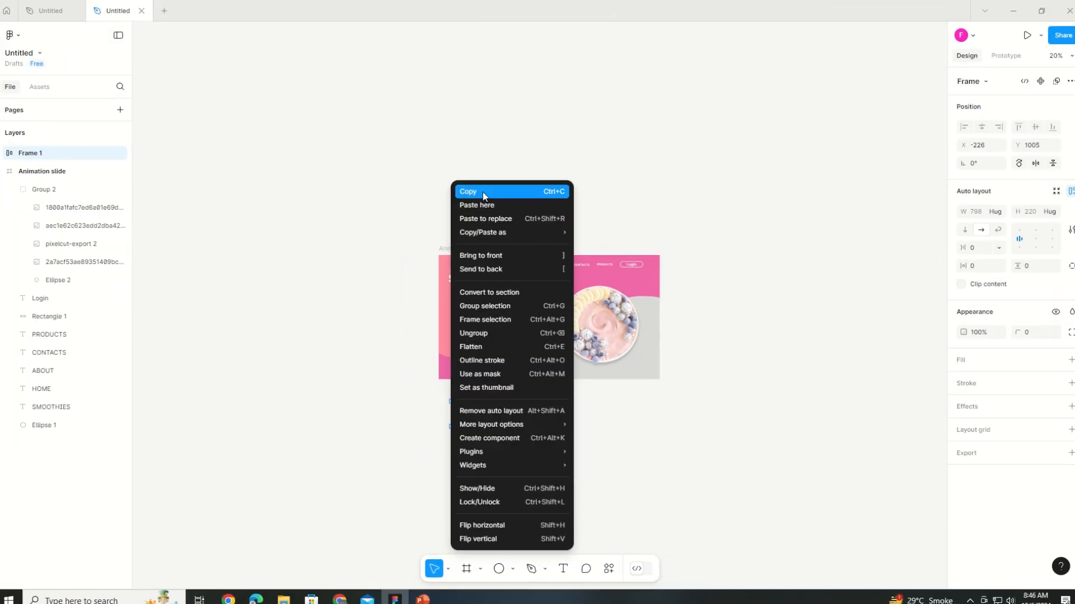
{"action": "left_click", "coordinate": [482, 193]}
{"action": "key", "text": "ctrl+v"}
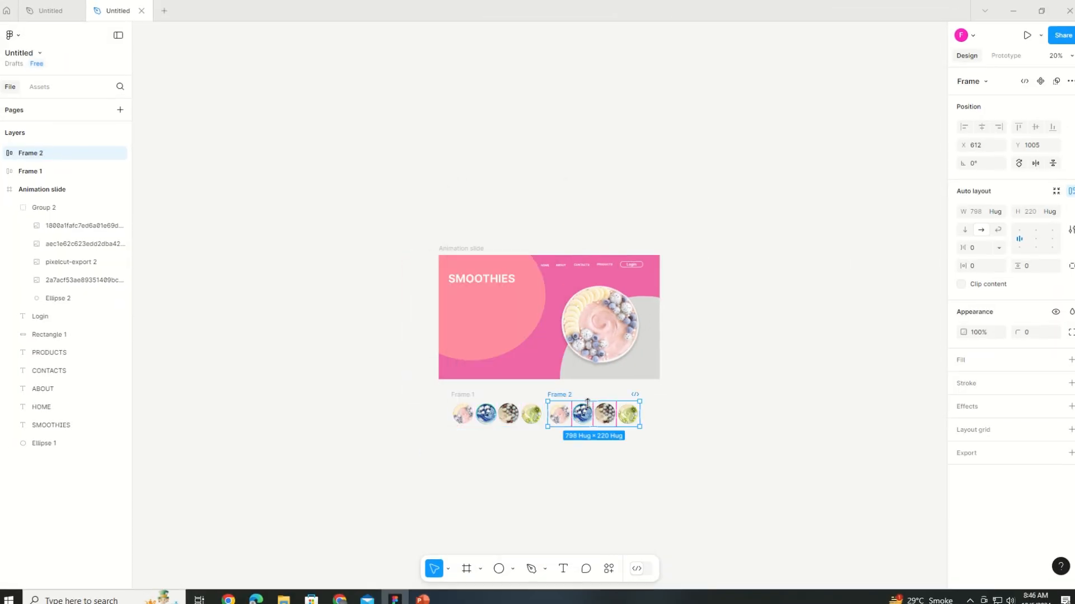
{"action": "left_click_drag", "start_coordinate": [590, 407], "coordinate": [473, 334]}
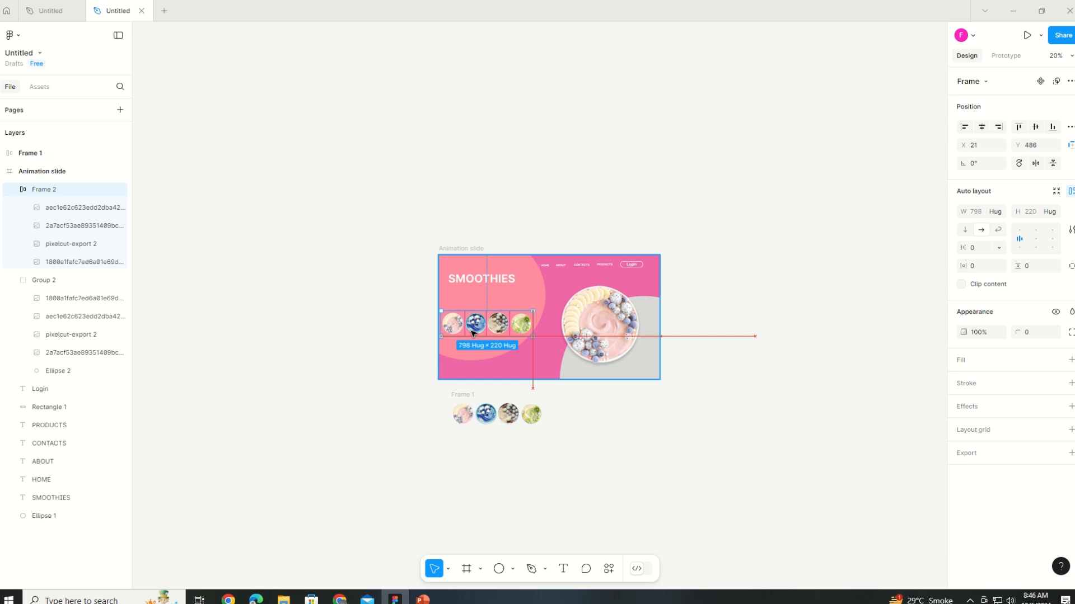
Step: Try gaps of 14 and 10 between the bowl thumbnails in the auto-layout row below the SMOOTHIES heading
{"action": "left_click", "coordinate": [1000, 248]}
{"action": "left_click", "coordinate": [976, 248]}
{"action": "type", "text": "14"}
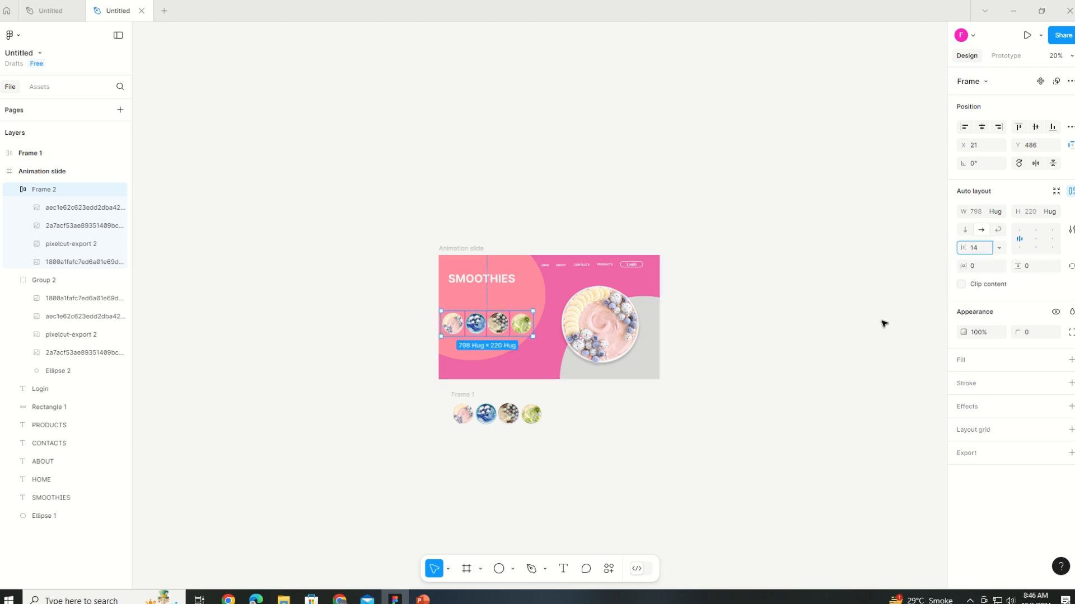
{"action": "left_click", "coordinate": [884, 324]}
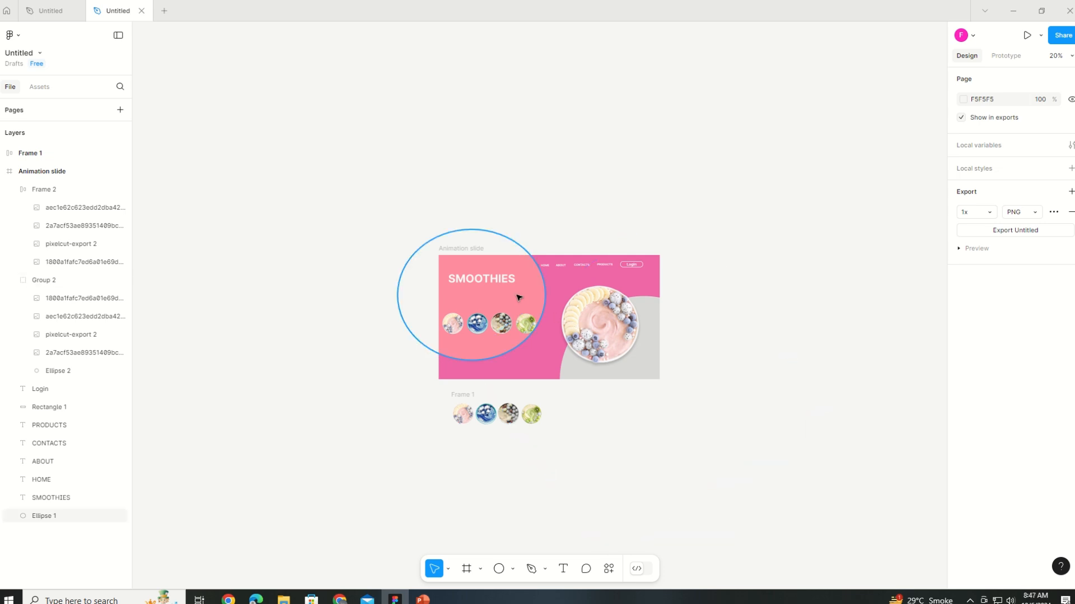
{"action": "left_click", "coordinate": [975, 213]}
{"action": "left_click", "coordinate": [531, 330]}
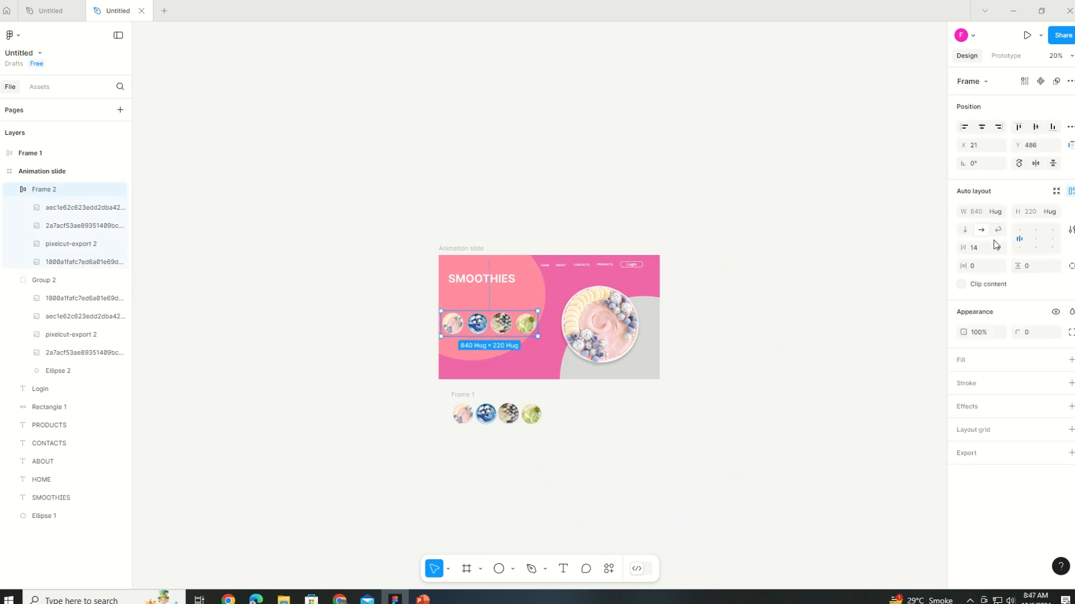
{"action": "left_click", "coordinate": [814, 415]}
{"action": "left_click", "coordinate": [532, 327]}
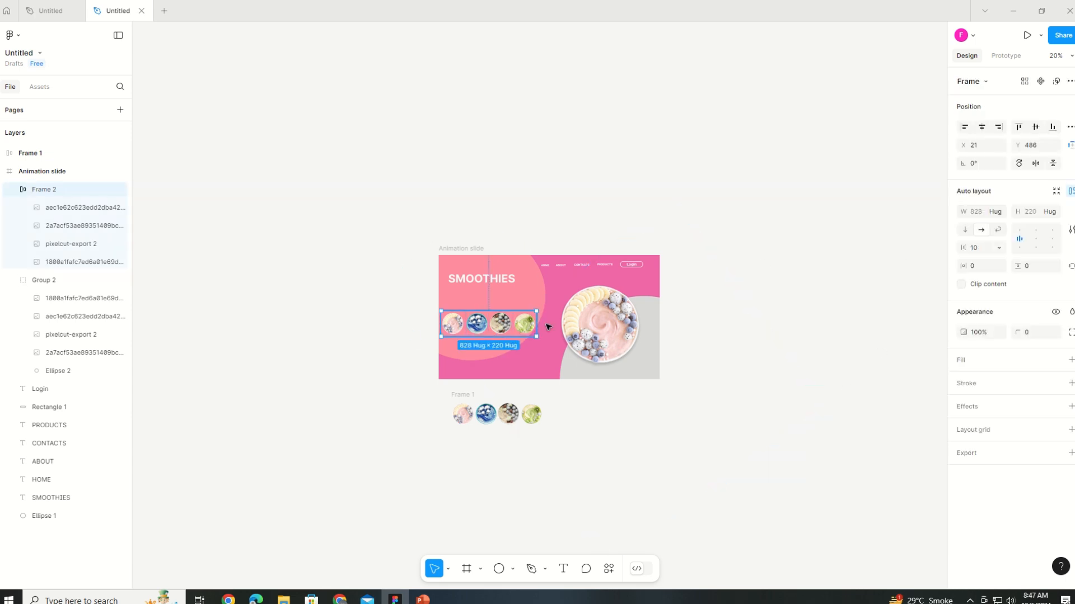
Step: Set the gap between the bowl thumbnails to 8 and move the row to about X 31, Y 430
{"action": "left_click", "coordinate": [988, 248]}
{"action": "left_click", "coordinate": [987, 248]}
{"action": "left_click", "coordinate": [986, 249]}
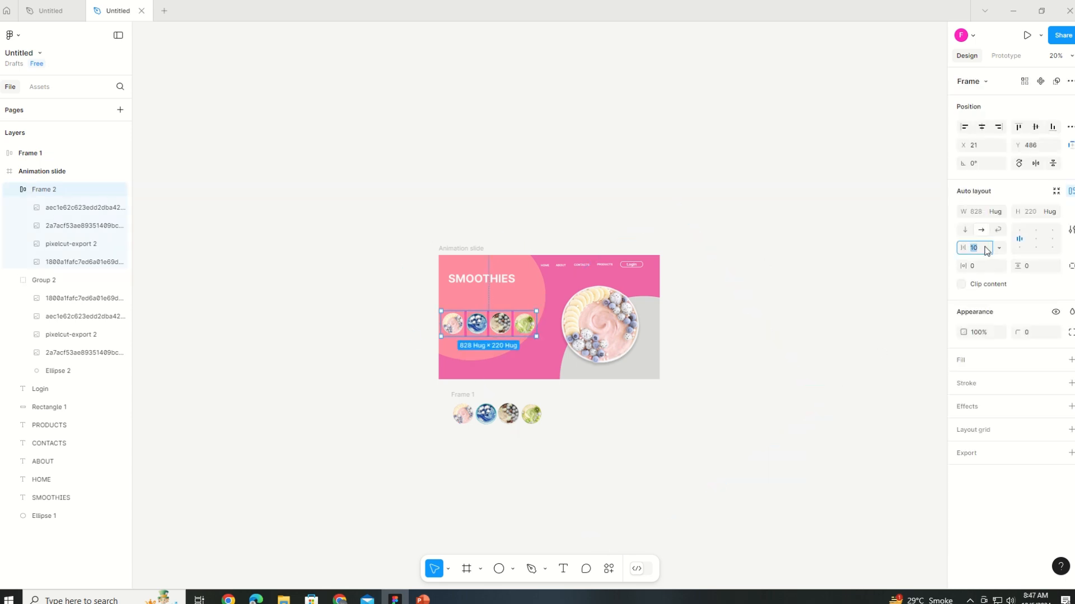
{"action": "left_click", "coordinate": [819, 312]}
{"action": "left_click_drag", "start_coordinate": [494, 325], "coordinate": [494, 324]}
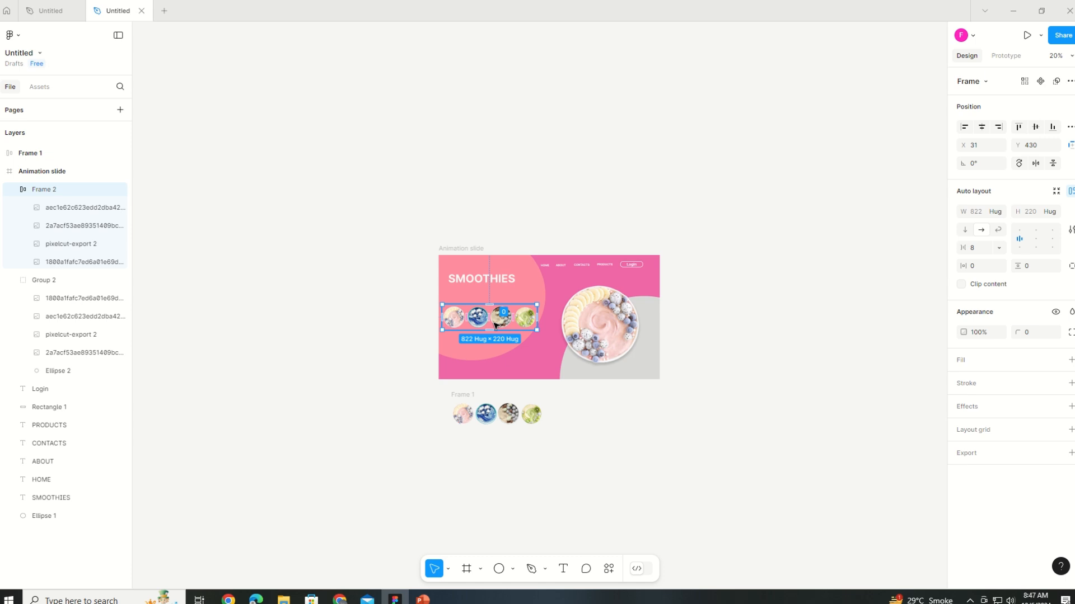
{"action": "left_click", "coordinate": [813, 499]}
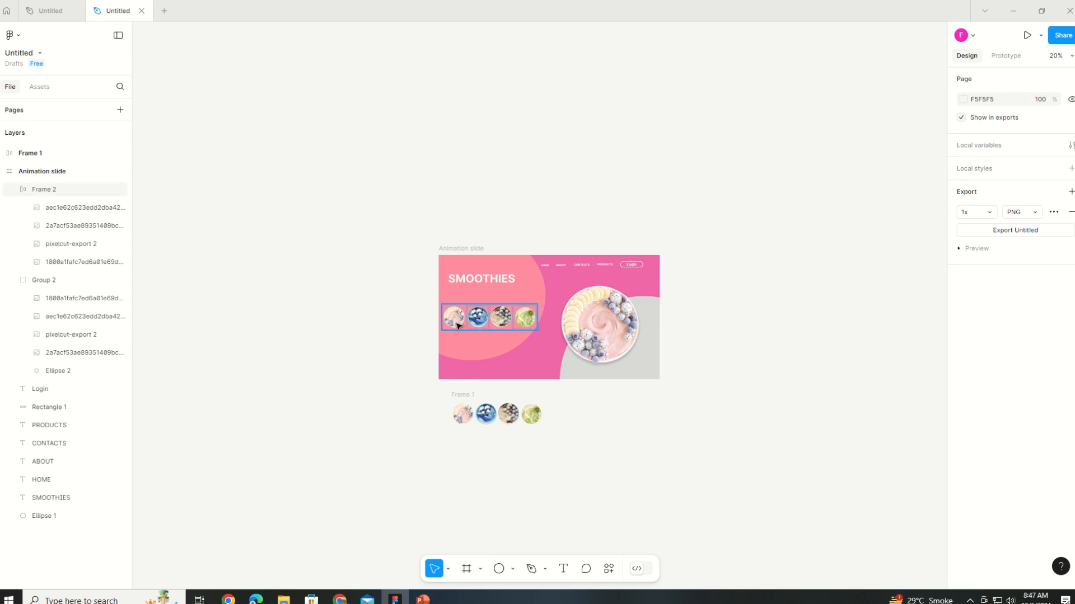
Step: Ungroup the thumbnail row's auto-layout frame so the four bowl images sit directly in the Animation slide frame
{"action": "left_click", "coordinate": [457, 326]}
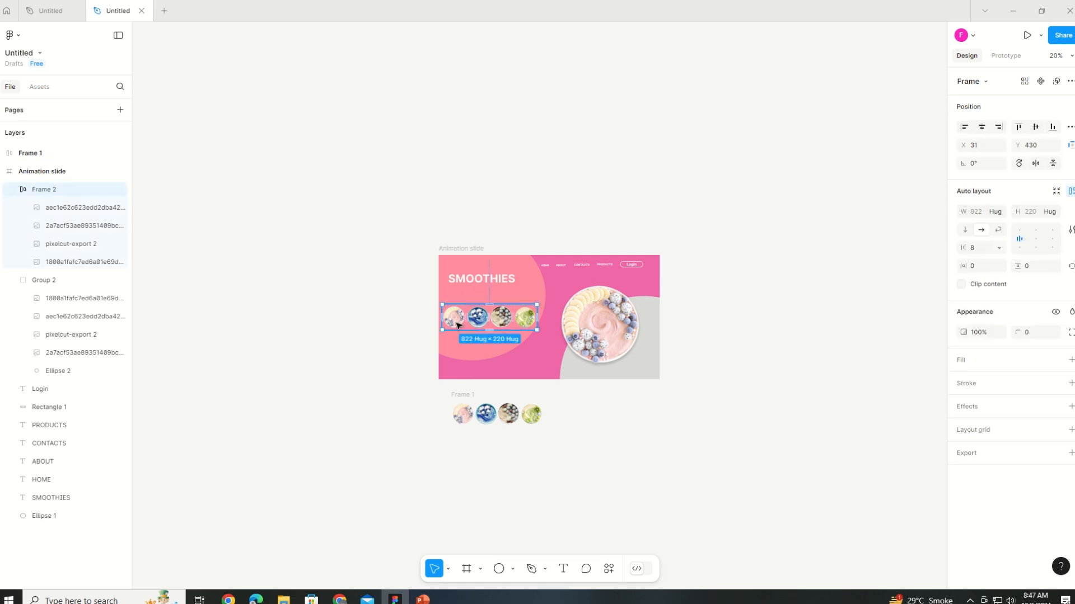
{"action": "key", "text": "ctrl+shift+g"}
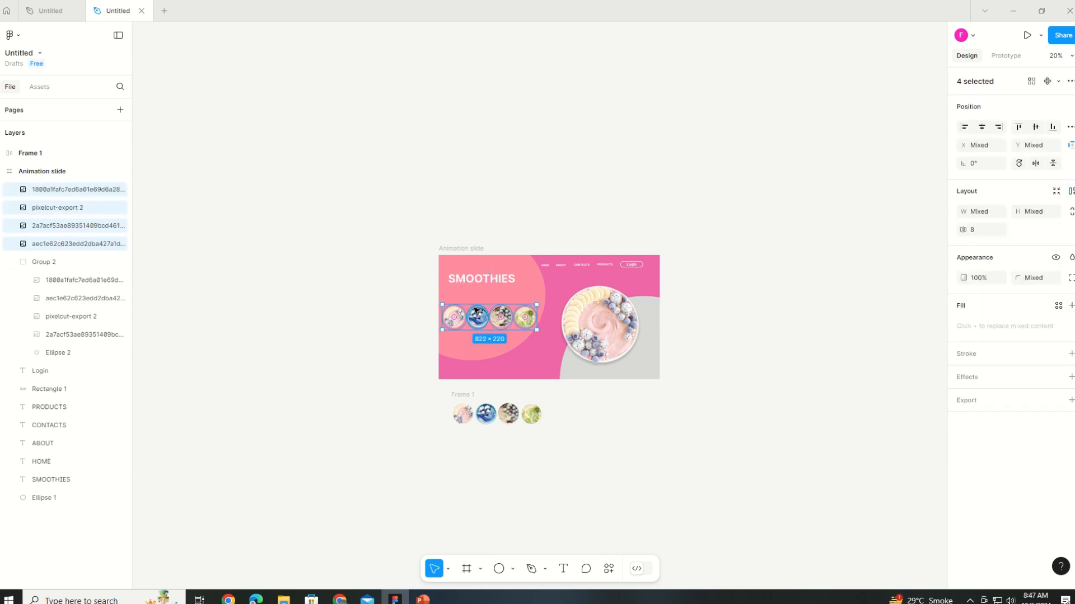
{"action": "left_click", "coordinate": [478, 317]}
{"action": "left_click", "coordinate": [415, 323]}
Step: Draw a thin rectangle about 138 × 26 beneath the pink bowl thumbnail and fill it with FFF2F2
{"action": "left_click", "coordinate": [480, 569]}
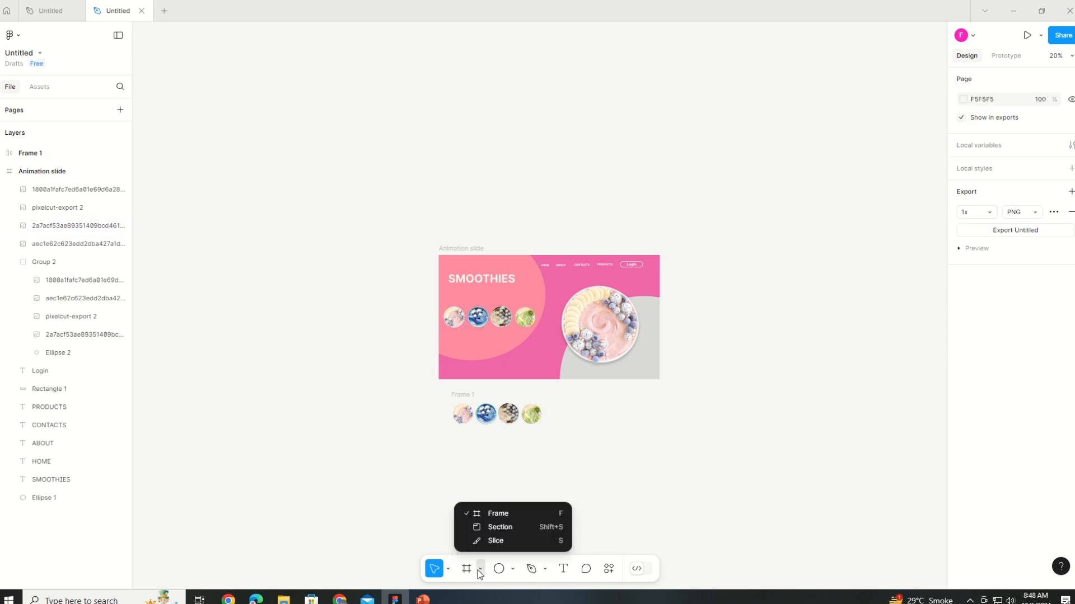
{"action": "left_click", "coordinate": [512, 569]}
{"action": "left_click", "coordinate": [526, 460]}
{"action": "left_click_drag", "start_coordinate": [445, 334], "coordinate": [458, 336]}
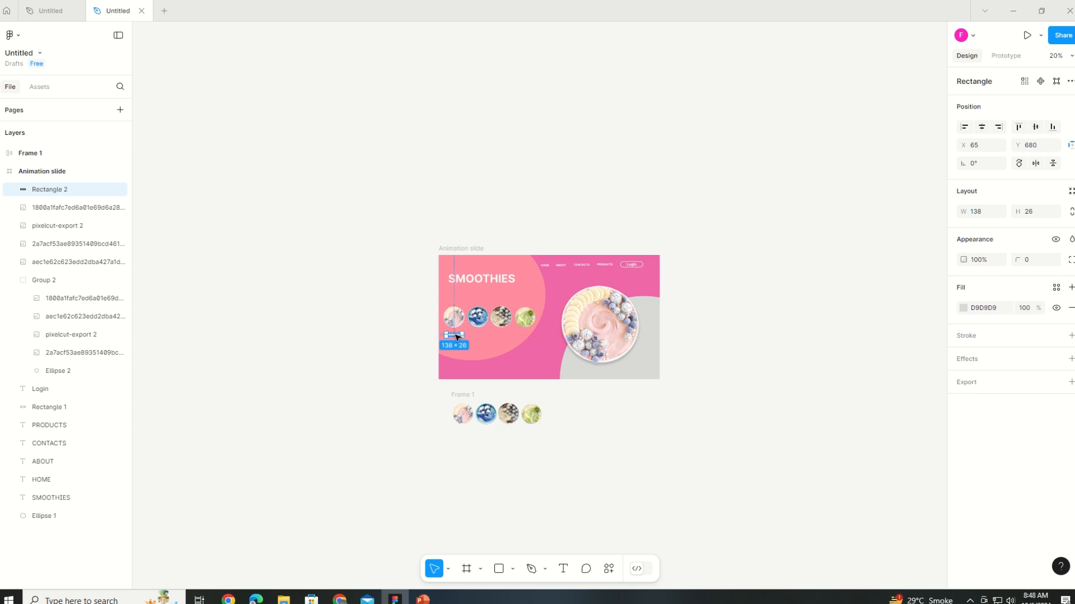
{"action": "left_click", "coordinate": [963, 308]}
{"action": "left_click", "coordinate": [819, 308]}
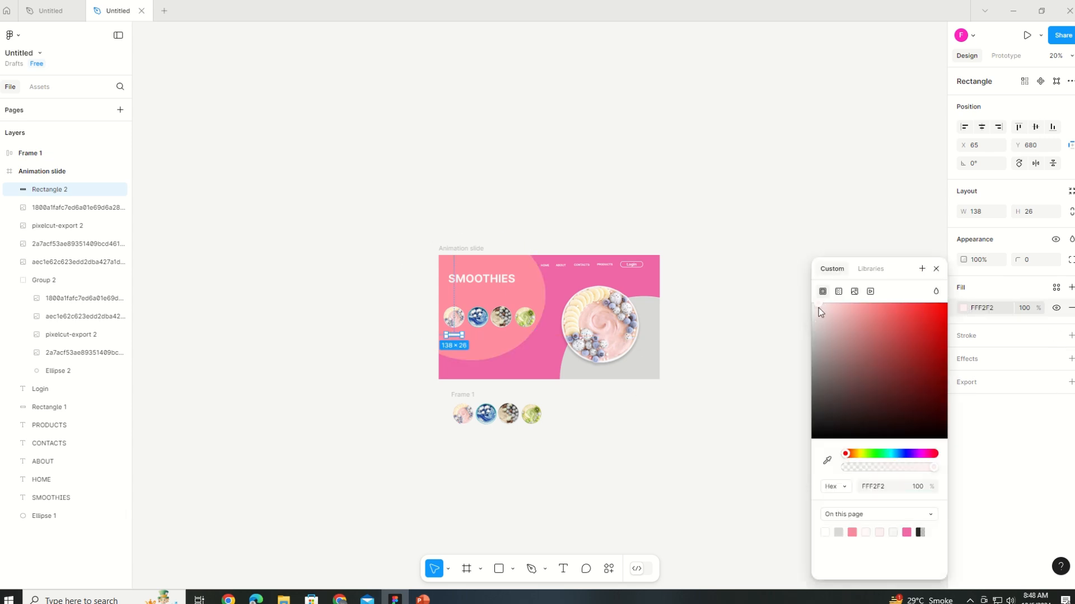
{"action": "left_click", "coordinate": [1033, 261]}
{"action": "left_click", "coordinate": [796, 202]}
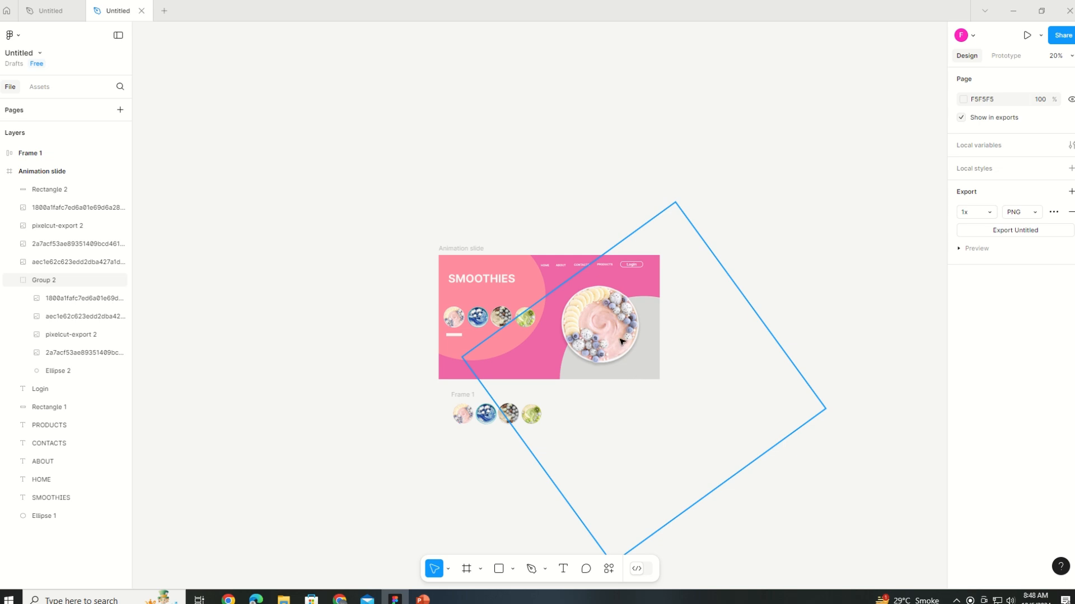
Step: Recolour the grey ellipse in the large bowl group to F9D4CF, sampled from the pink smoothie bowl
{"action": "left_click", "coordinate": [641, 366]}
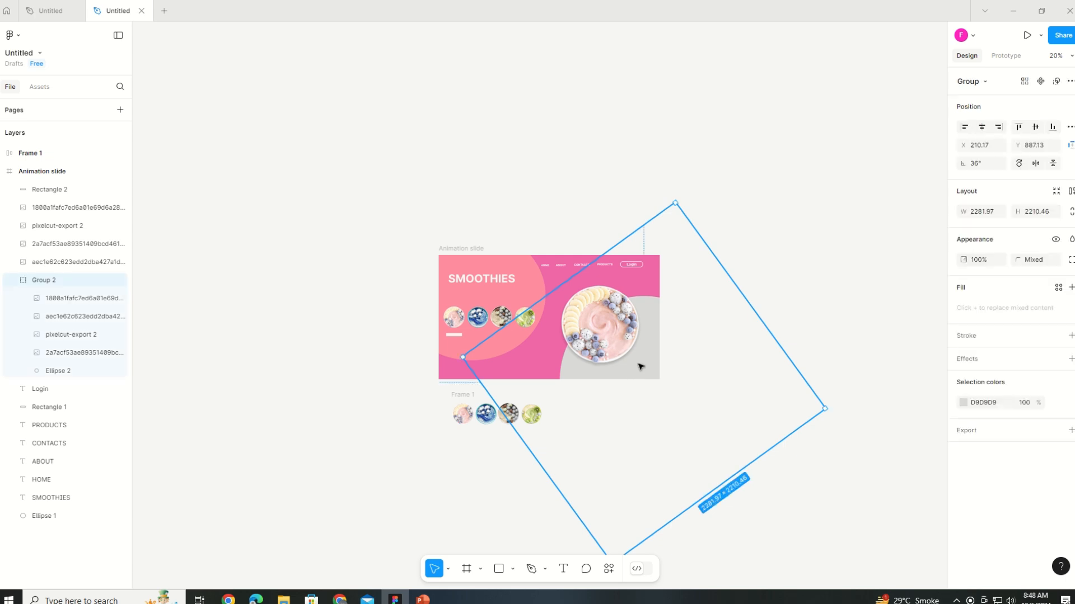
{"action": "left_click", "coordinate": [968, 404]}
{"action": "left_click", "coordinate": [827, 460]}
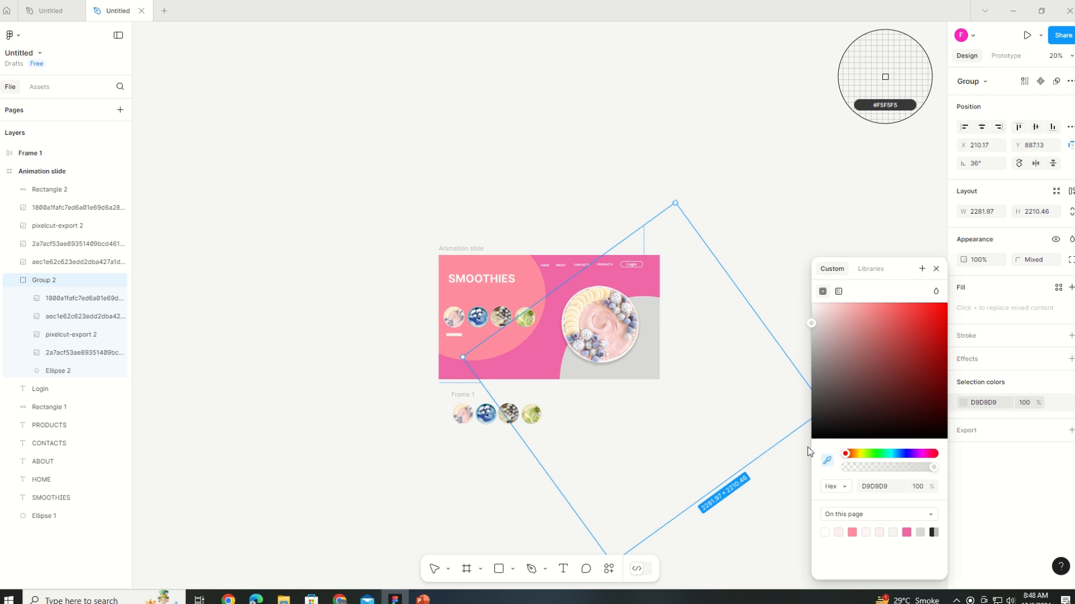
{"action": "left_click", "coordinate": [591, 318]}
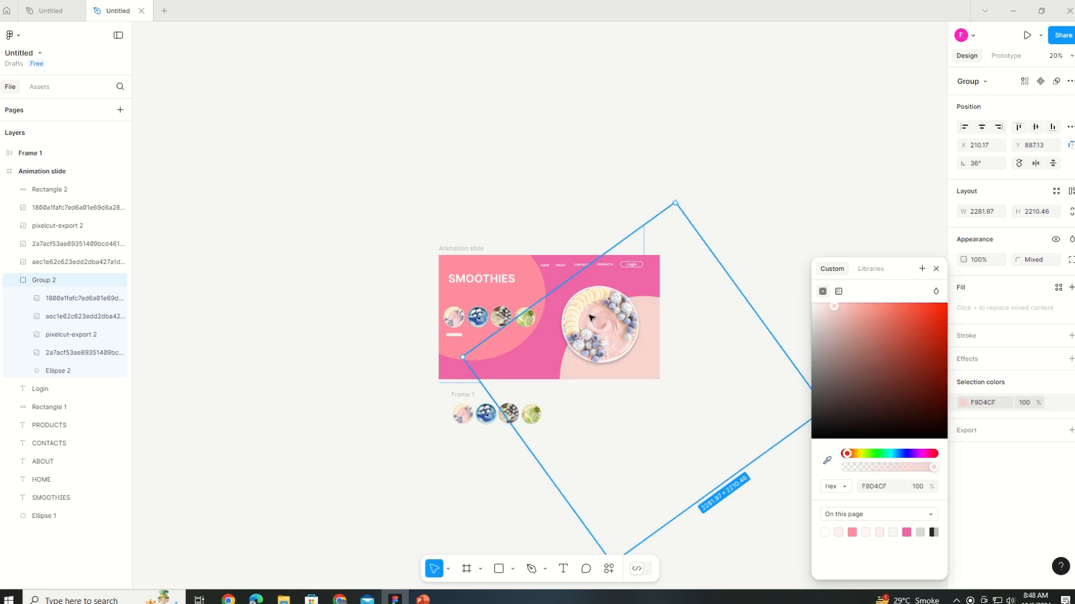
Step: Add a drop shadow to the pink bowl thumbnail with Y offset 16 and blur 26
{"action": "left_click", "coordinate": [454, 317]}
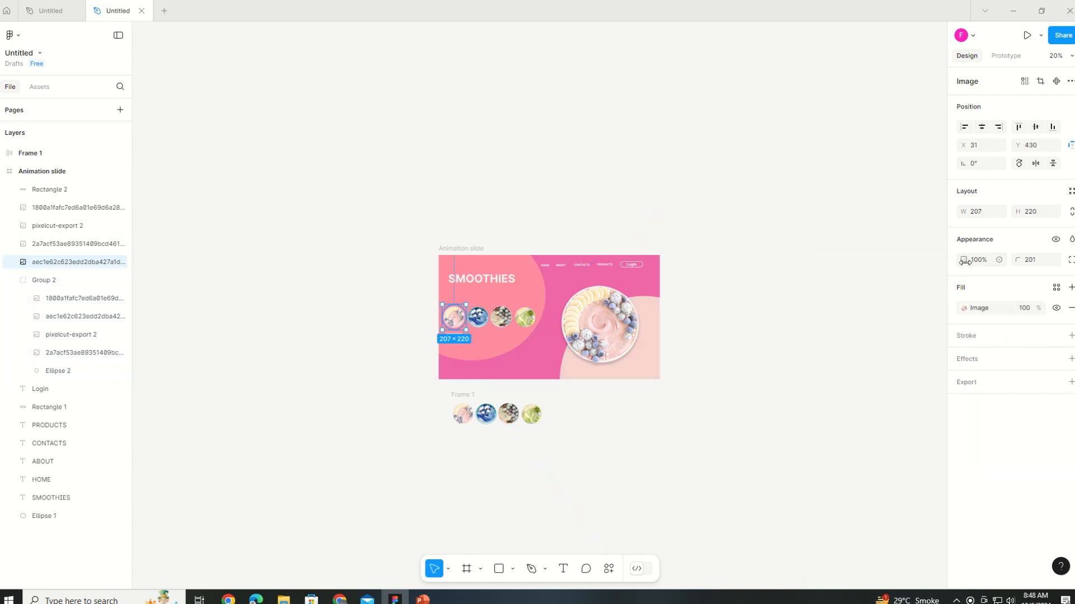
{"action": "left_click", "coordinate": [967, 360]}
{"action": "left_click", "coordinate": [963, 379]}
{"action": "left_click", "coordinate": [878, 428]}
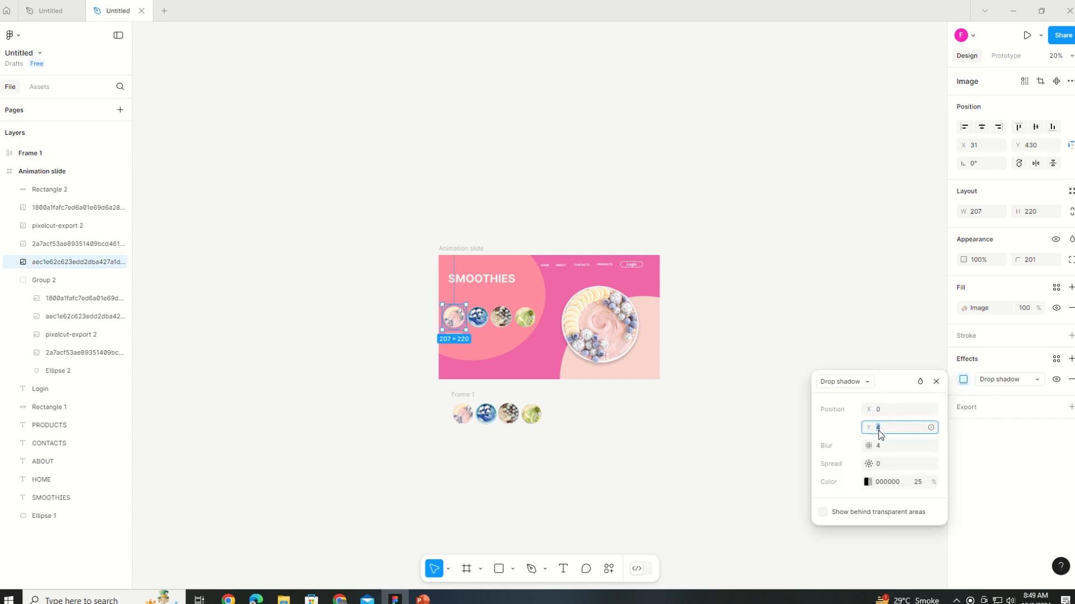
{"action": "type", "text": "16"}
{"action": "left_click", "coordinate": [881, 445]}
{"action": "type", "text": "26"}
Step: Set the pink thumbnail's shadow colour to B6406A at 100% opacity
{"action": "left_click", "coordinate": [883, 481]}
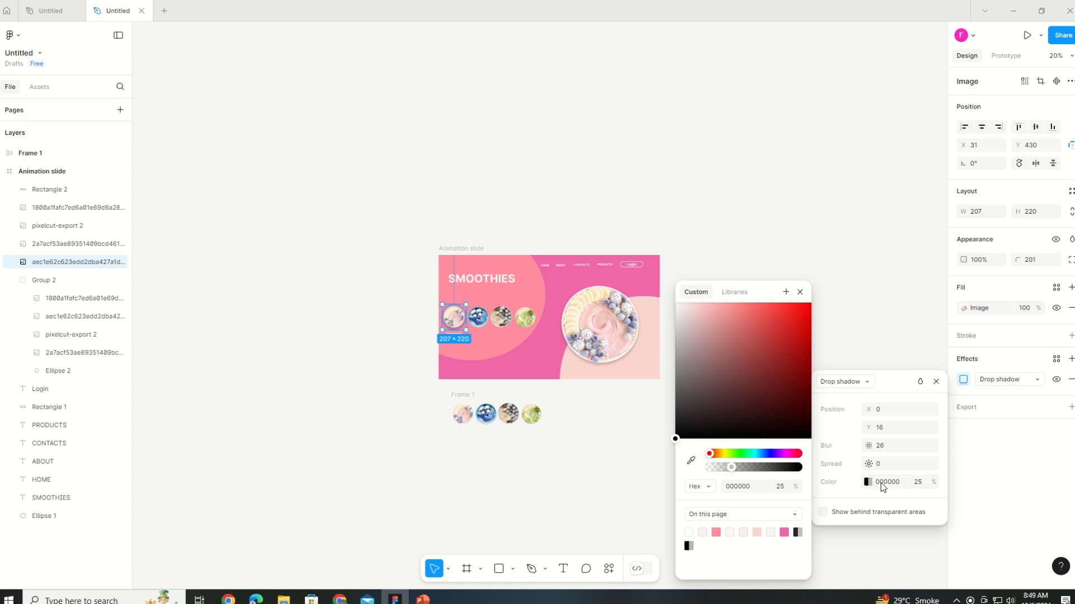
{"action": "left_click", "coordinate": [753, 487]}
{"action": "type", "text": "b6406a"}
{"action": "key", "text": "ctrl+a"}
{"action": "left_click", "coordinate": [784, 488]}
{"action": "type", "text": "1"}
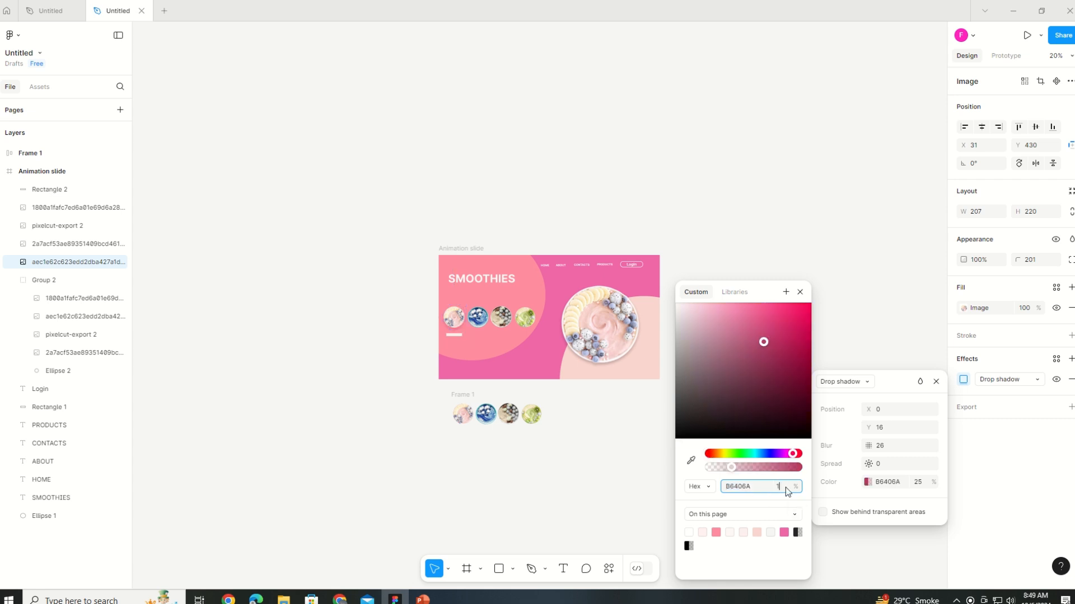
{"action": "type", "text": "00"}
{"action": "left_click", "coordinate": [835, 307]}
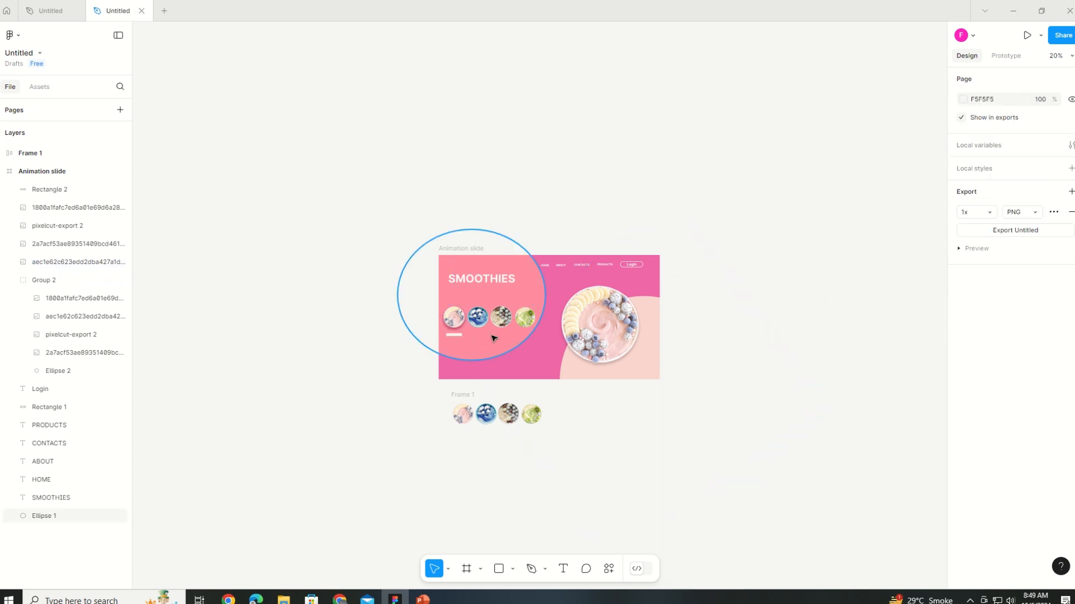
Step: Add a drop shadow to the blue bowl thumbnail with Y offset 16, blur 24 and colour B6406A, and adjust its opacity
{"action": "left_click", "coordinate": [456, 324]}
{"action": "left_click", "coordinate": [483, 324]}
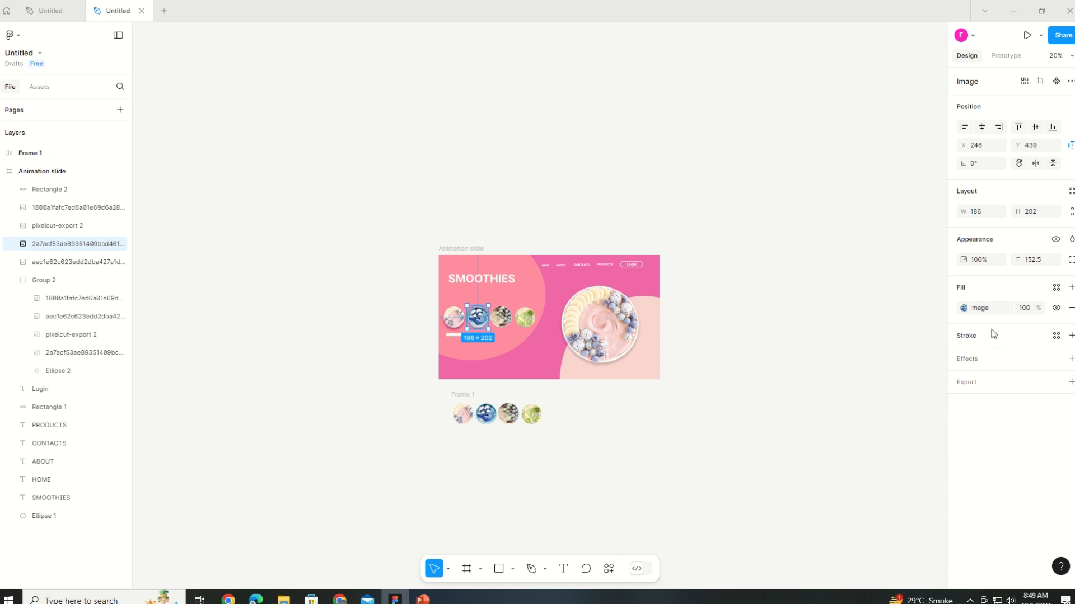
{"action": "left_click", "coordinate": [971, 360]}
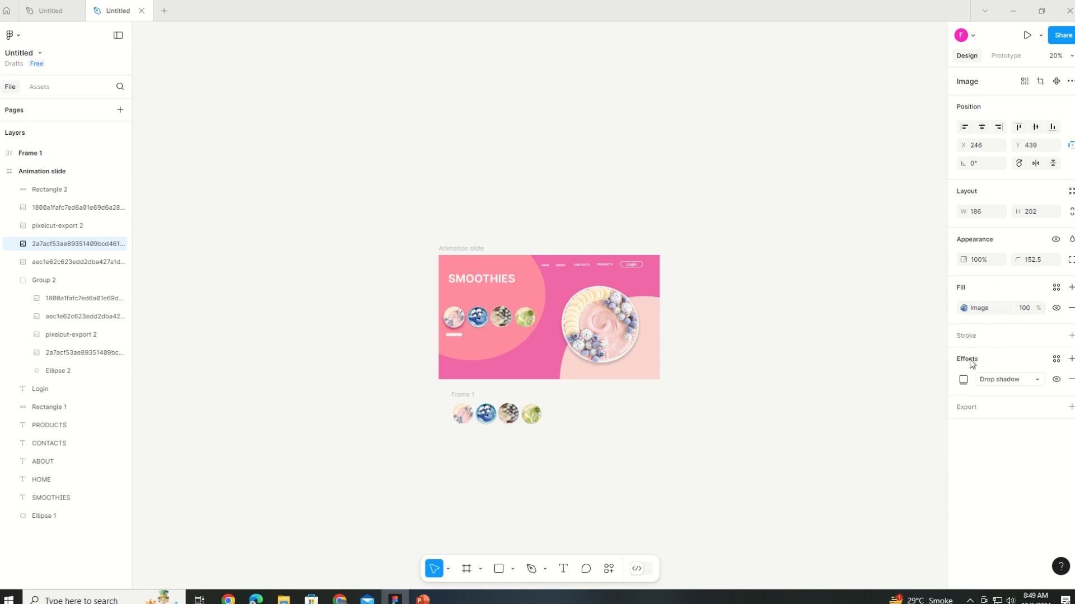
{"action": "left_click", "coordinate": [964, 379]}
{"action": "left_click", "coordinate": [883, 427]}
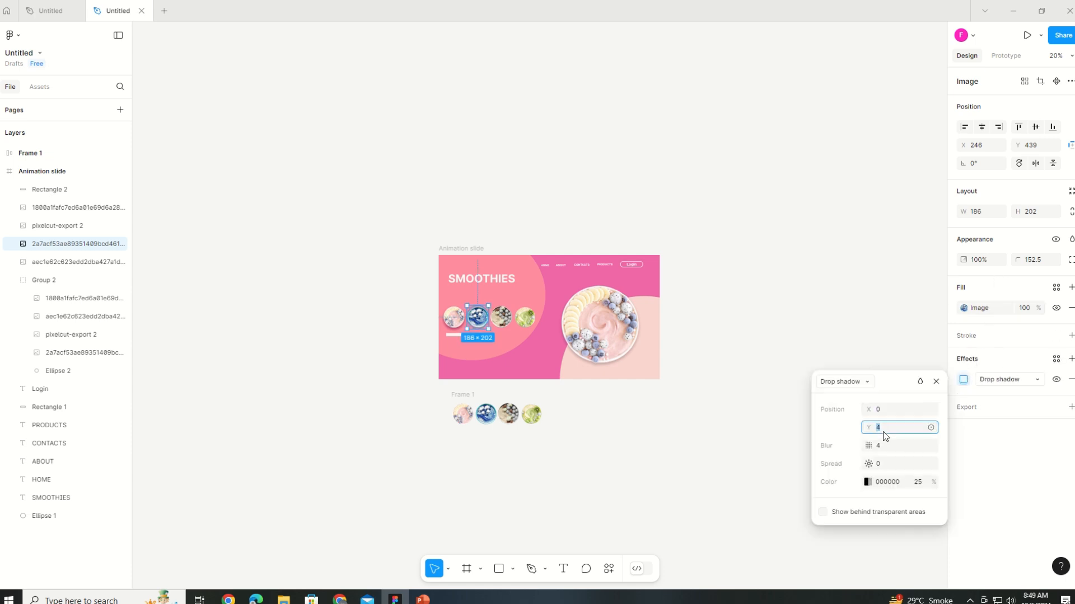
{"action": "type", "text": "16"}
{"action": "left_click", "coordinate": [880, 447]}
{"action": "type", "text": "24"}
{"action": "left_click", "coordinate": [883, 479]}
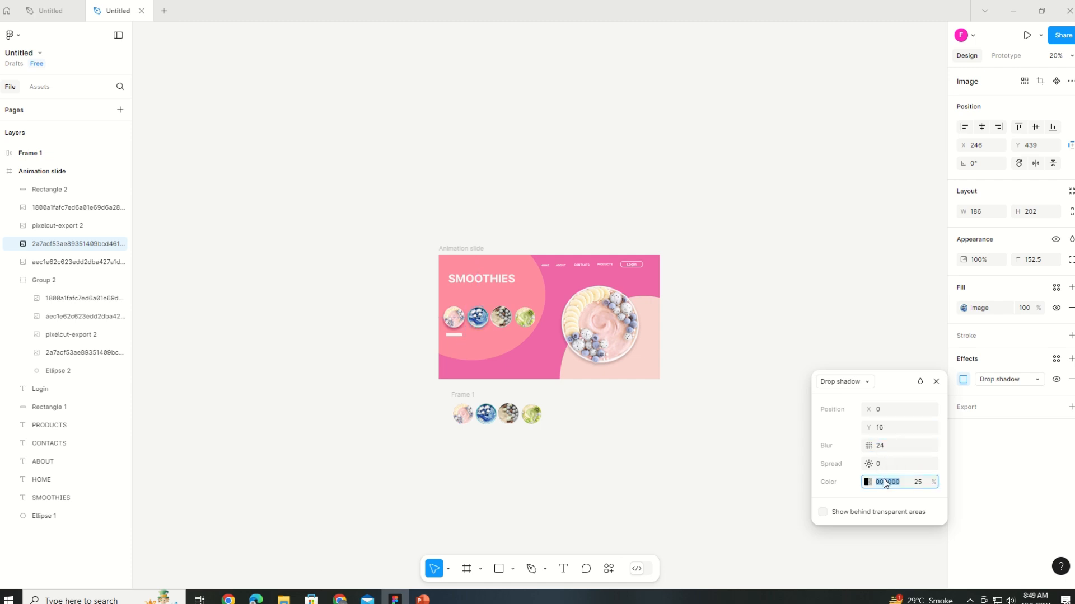
{"action": "type", "text": "B6406A"}
{"action": "left_click", "coordinate": [921, 482]}
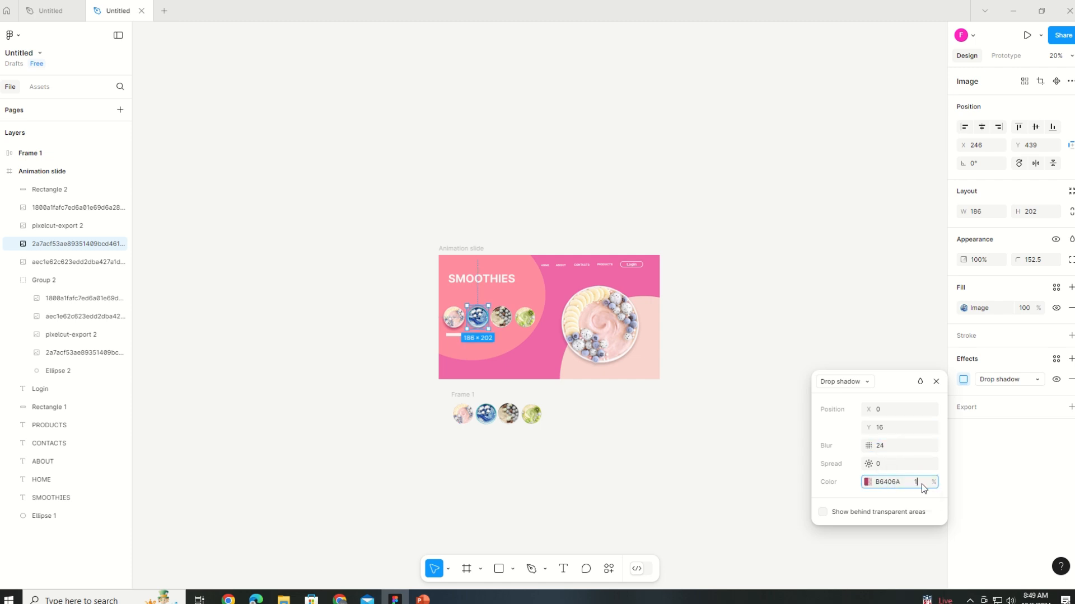
{"action": "left_click", "coordinate": [609, 427]}
Step: Give the third bowl thumbnail a drop shadow with Y offset 16, blur 24 and colour B6406A, and adjust its opacity
{"action": "left_click", "coordinate": [514, 331]}
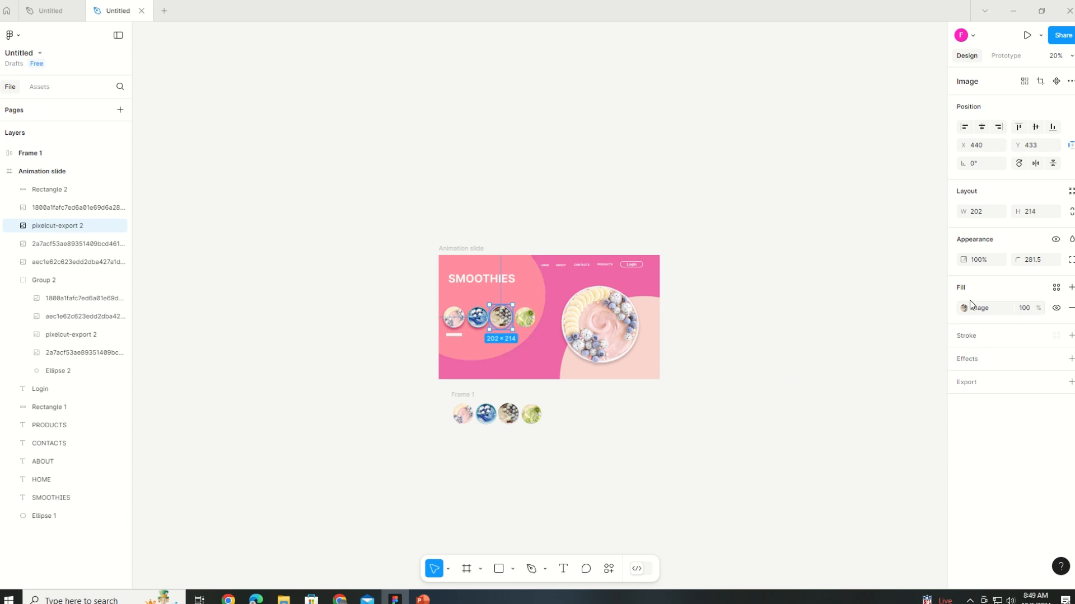
{"action": "left_click", "coordinate": [1071, 359]}
{"action": "left_click", "coordinate": [963, 379]}
{"action": "left_click", "coordinate": [881, 432]}
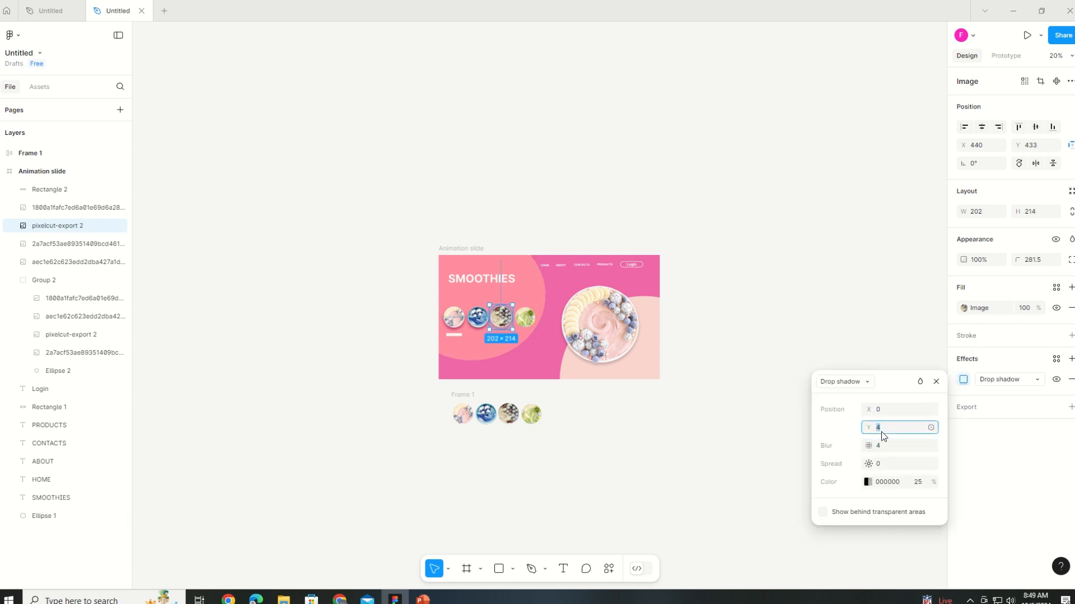
{"action": "type", "text": "16"}
{"action": "left_click", "coordinate": [880, 447]}
{"action": "type", "text": "24"}
{"action": "left_click", "coordinate": [885, 481]}
{"action": "type", "text": "B6406A"}
{"action": "left_click", "coordinate": [919, 485]}
{"action": "type", "text": "1"}
Step: Apply a drop shadow to the green bowl thumbnail with Y offset 16, blur 24 and colour B6406A, and adjust its opacity
{"action": "left_click", "coordinate": [529, 324]}
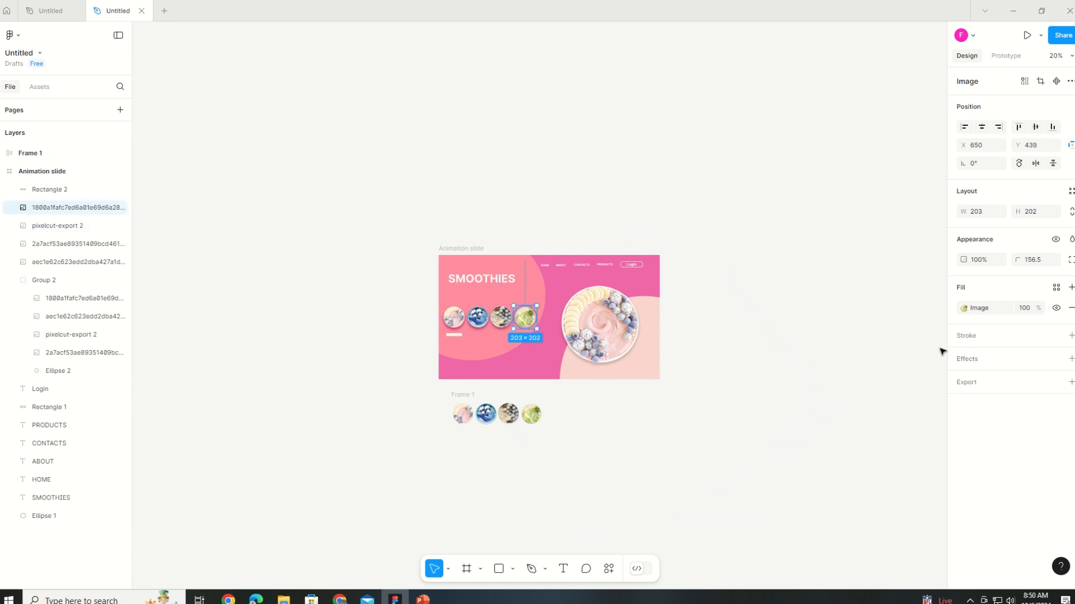
{"action": "left_click", "coordinate": [993, 356]}
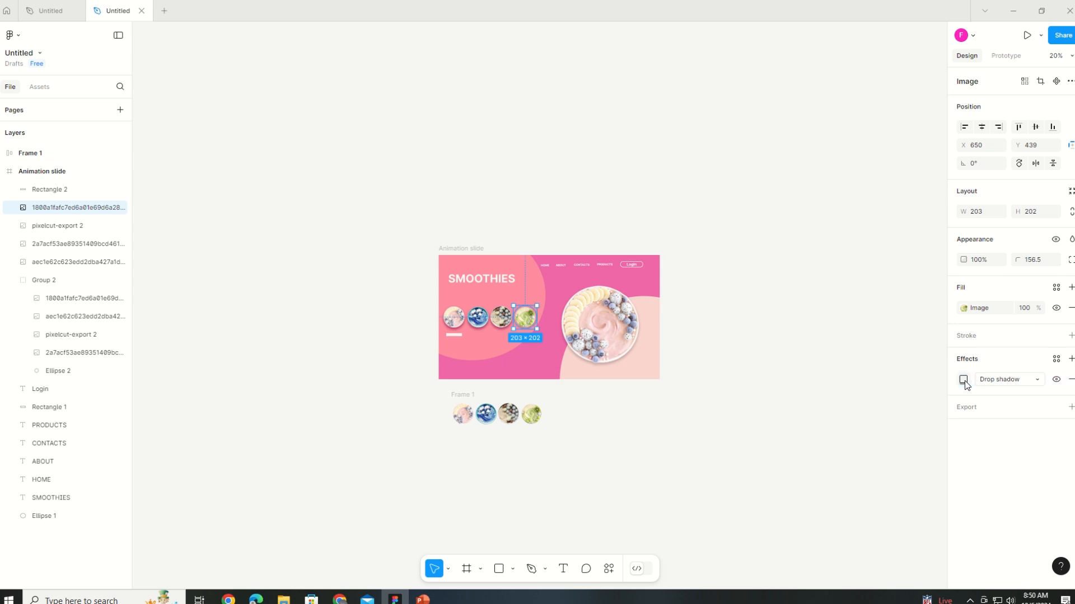
{"action": "left_click", "coordinate": [963, 379]}
{"action": "left_click", "coordinate": [878, 430]}
{"action": "type", "text": "16"}
{"action": "left_click", "coordinate": [886, 442]}
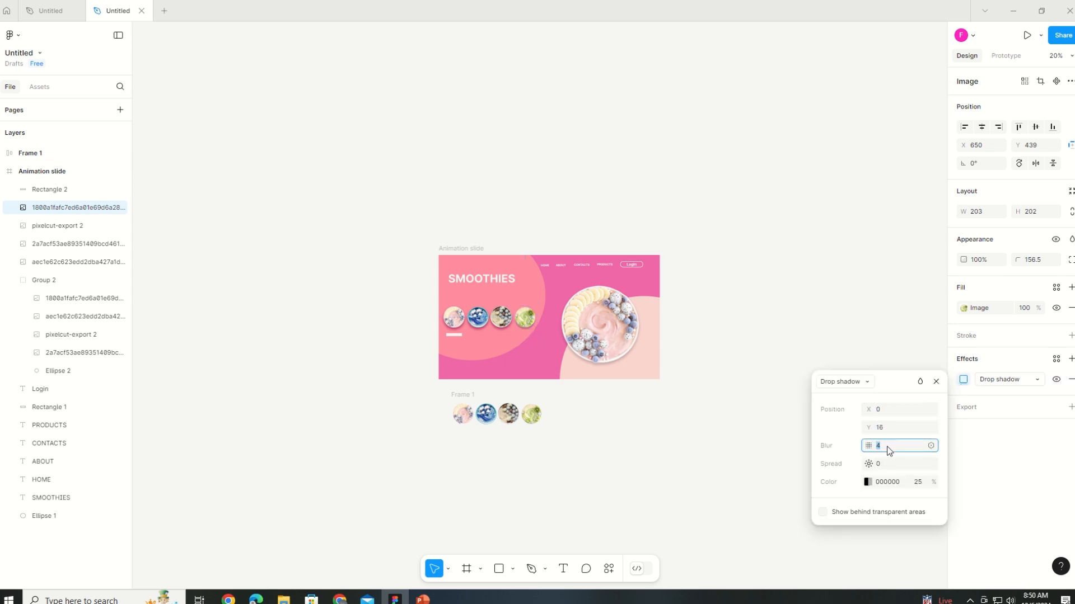
{"action": "type", "text": "24"}
{"action": "left_click", "coordinate": [883, 481]}
{"action": "type", "text": "B6406A"}
{"action": "left_click", "coordinate": [919, 482]}
{"action": "type", "text": "10"}
{"action": "left_click", "coordinate": [750, 481]}
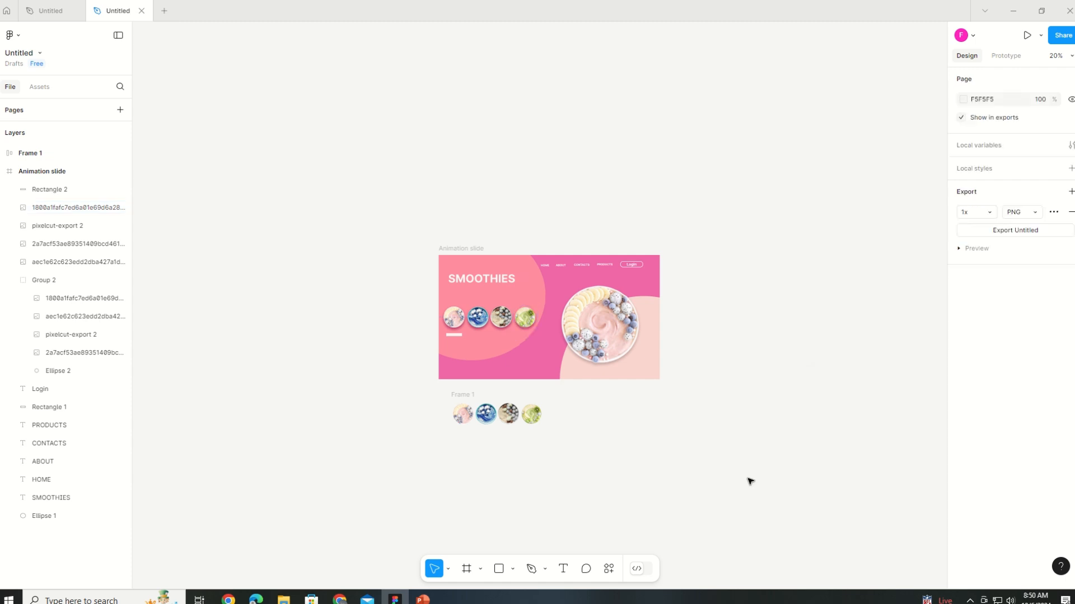
Step: Move the SMOOTHIES heading slightly upward in the Animation slide frame
{"action": "left_click", "coordinate": [489, 281]}
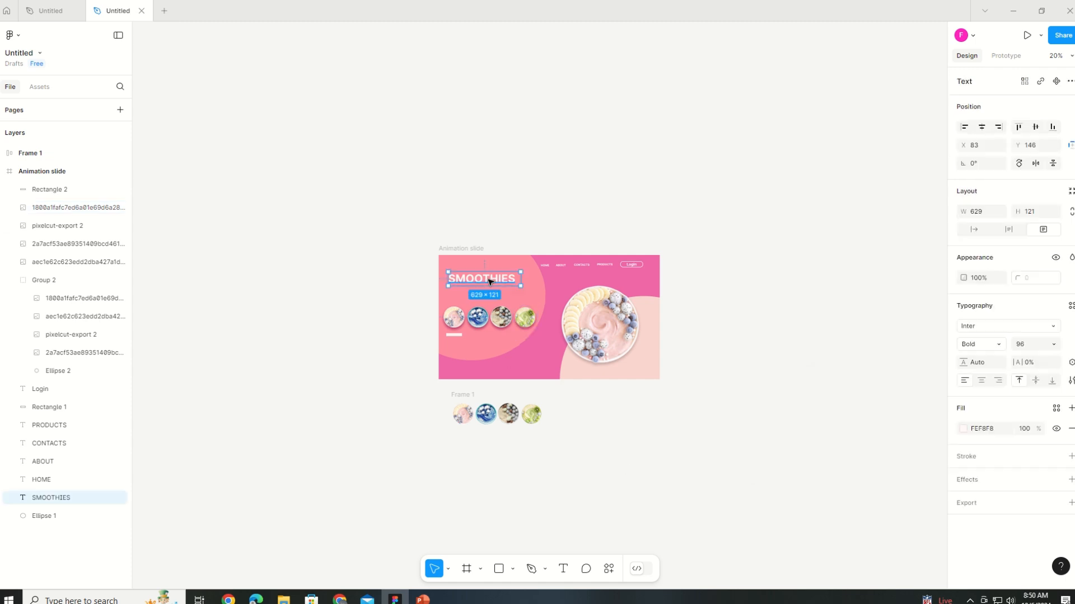
{"action": "left_click_drag", "start_coordinate": [490, 273], "coordinate": [492, 267]}
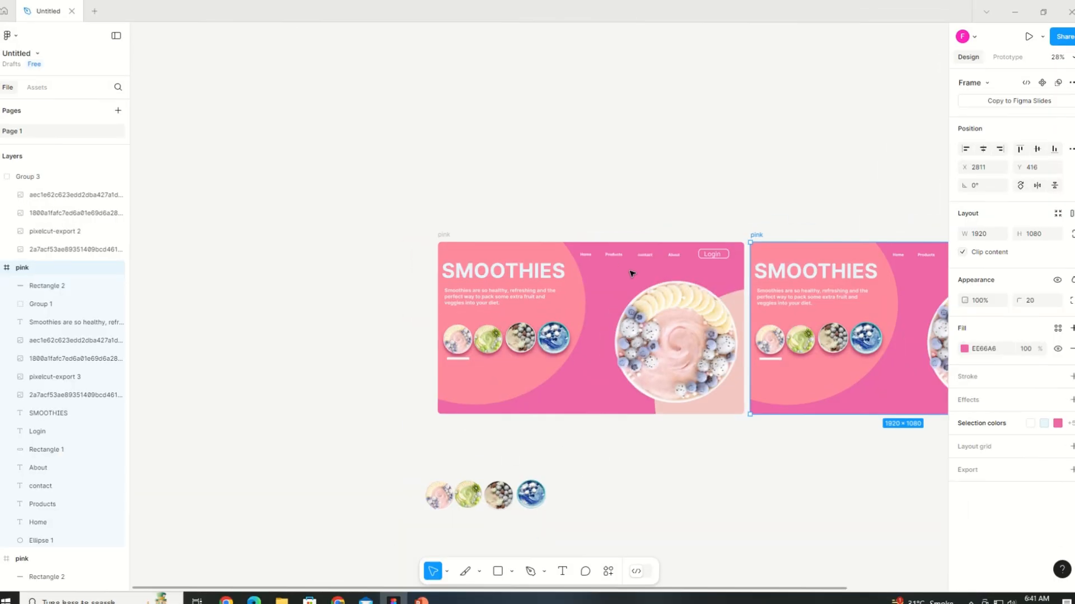
{"action": "left_click", "coordinate": [610, 276]}
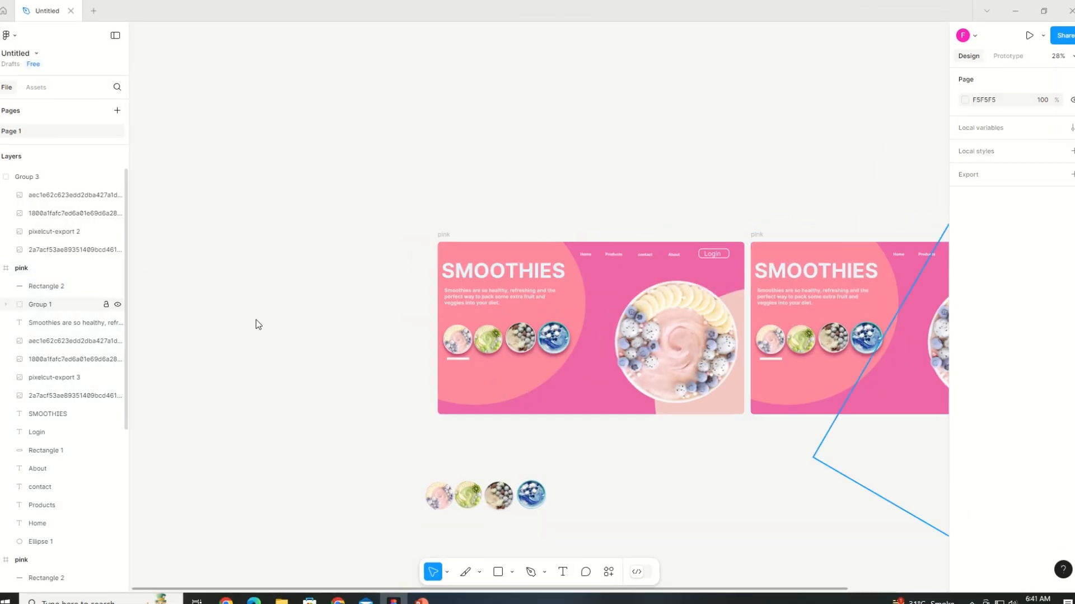
Step: Move the two pink slide frames up and left so they sit side by side, and place the loose bowl thumbnail row below them
{"action": "left_click", "coordinate": [22, 559]}
{"action": "left_click_drag", "start_coordinate": [638, 271], "coordinate": [362, 243]}
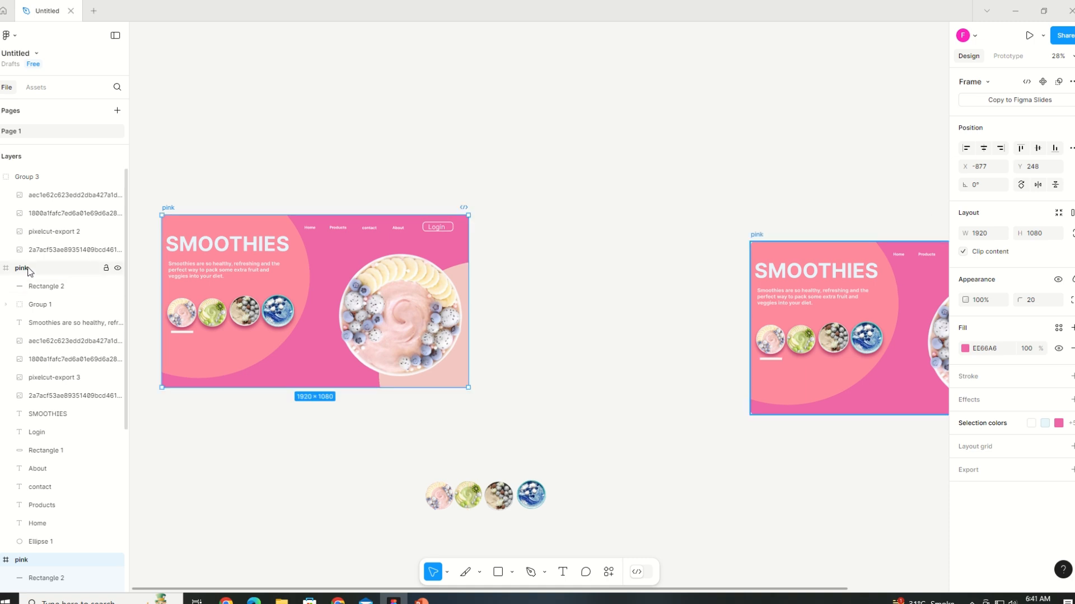
{"action": "left_click", "coordinate": [895, 284]}
{"action": "left_click_drag", "start_coordinate": [886, 287], "coordinate": [658, 248]}
{"action": "left_click_drag", "start_coordinate": [498, 490], "coordinate": [360, 414]}
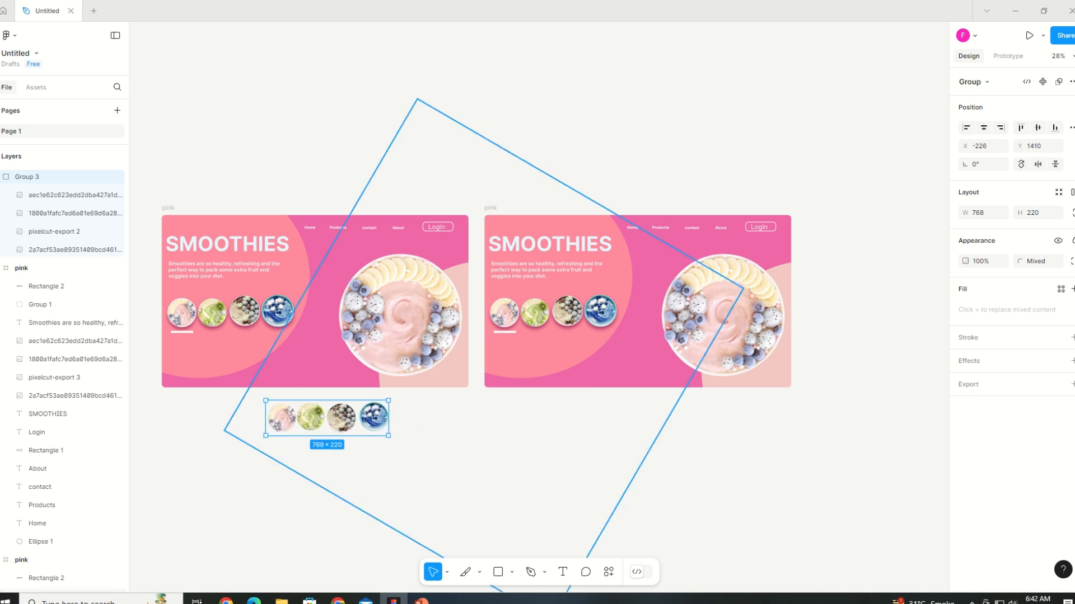
Step: Rename the second pink frame to OREO
{"action": "left_click", "coordinate": [615, 284]}
{"action": "key", "text": "Escape"}
{"action": "left_click", "coordinate": [40, 304]}
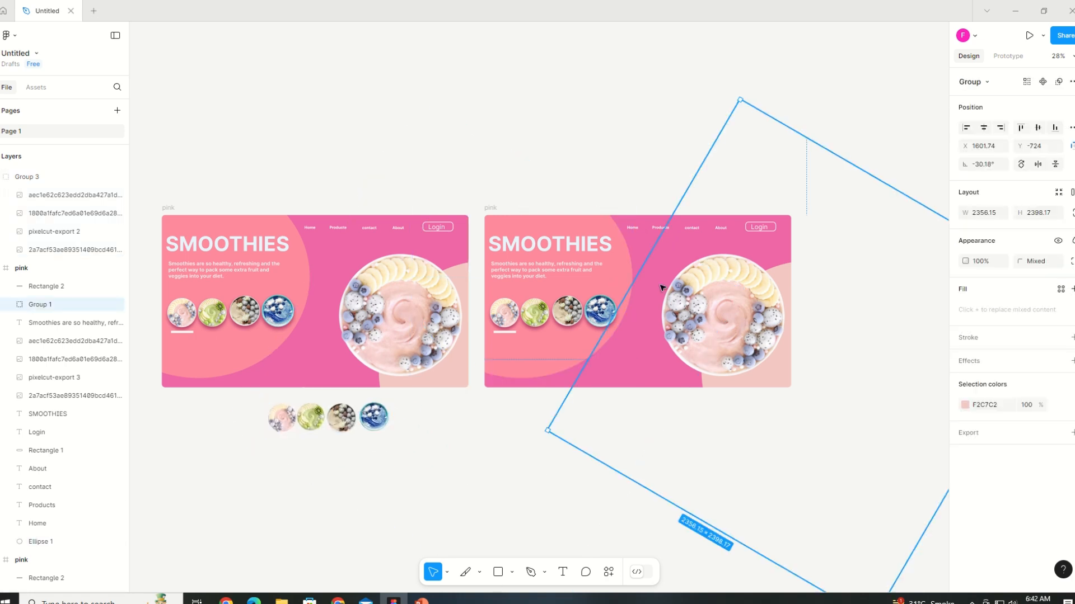
{"action": "right_click", "coordinate": [24, 273]}
{"action": "double_click", "coordinate": [24, 270]}
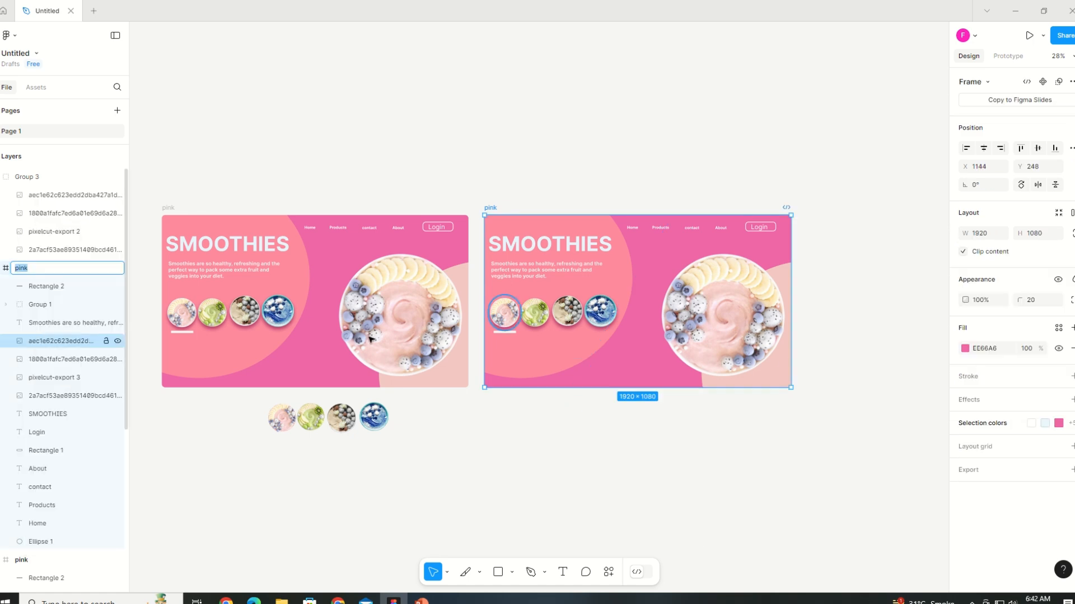
{"action": "left_click", "coordinate": [499, 210]}
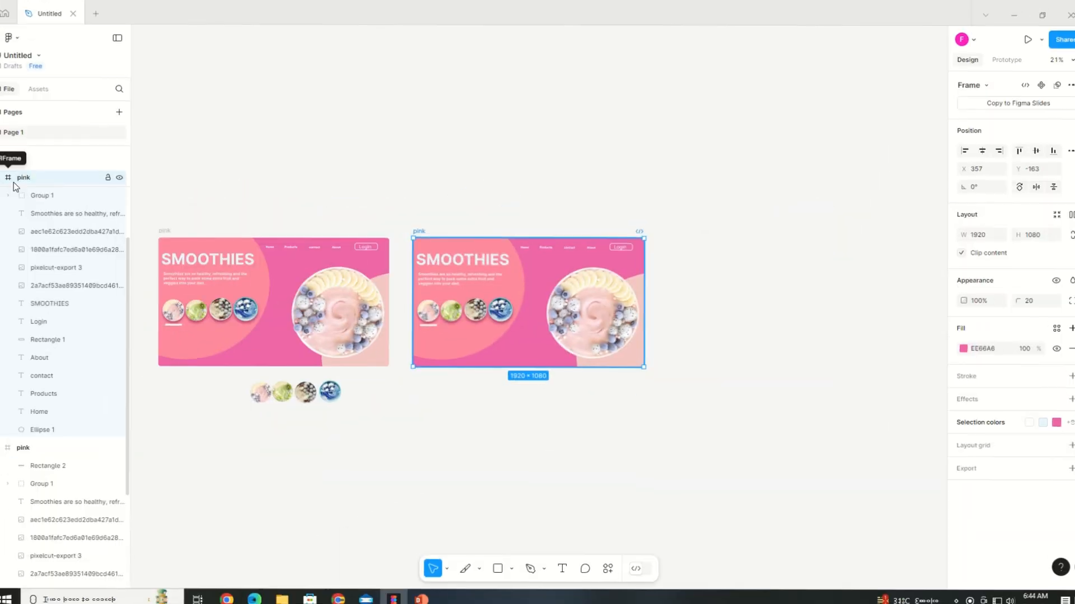
{"action": "right_click", "coordinate": [12, 177]}
{"action": "left_click", "coordinate": [53, 327]}
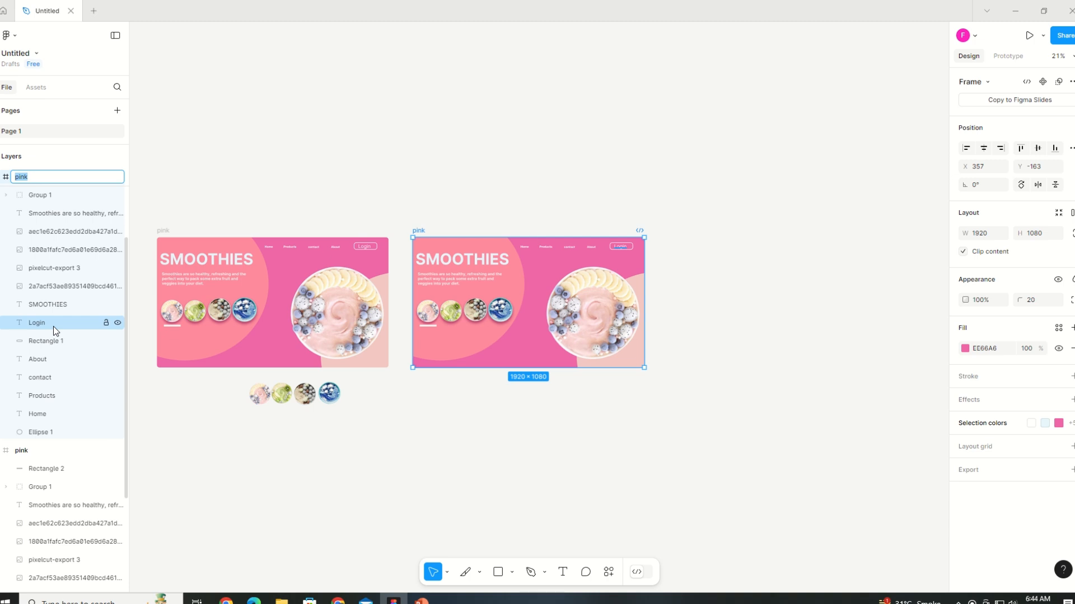
{"action": "type", "text": "OREO"}
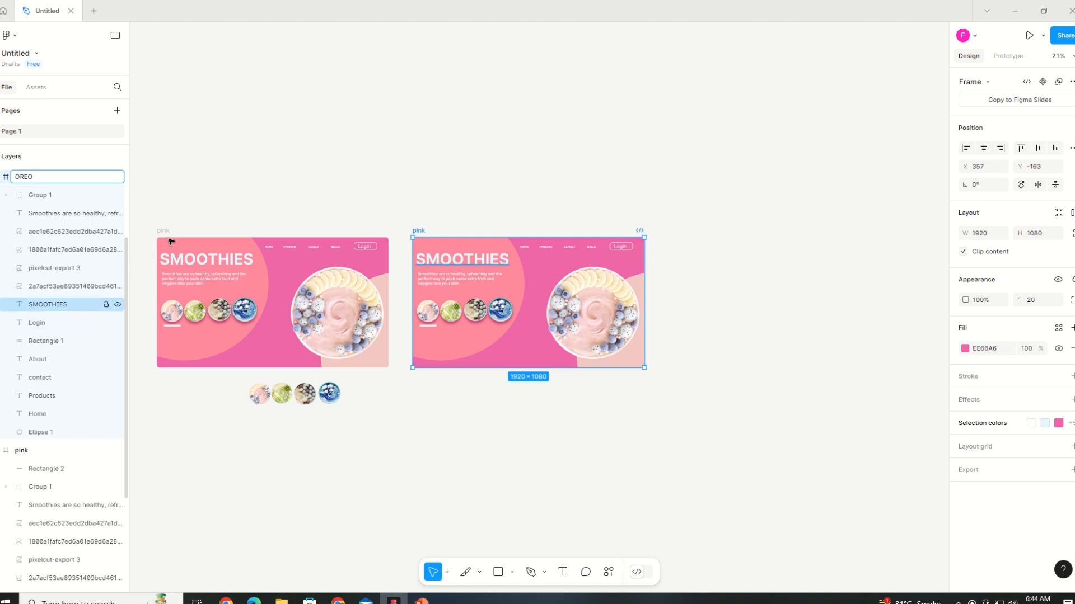
{"action": "key", "text": "Return"}
Step: Rotate the OREO slide's bowl wheel to bring in the brown smoothie bowl, and turn that bowl image to about 88°
{"action": "left_click", "coordinate": [749, 370]}
{"action": "left_click", "coordinate": [664, 342]}
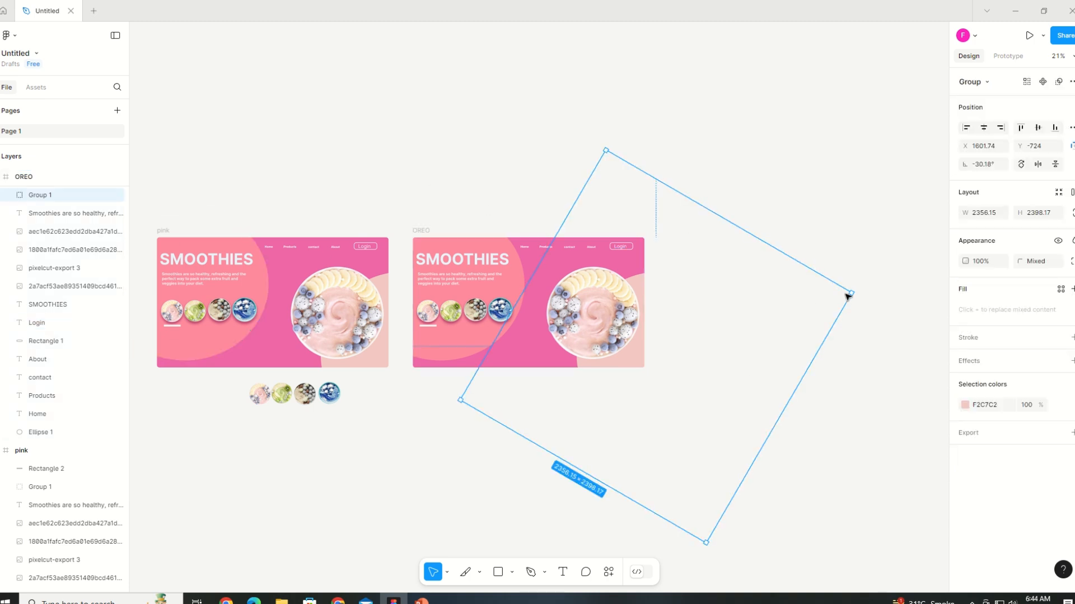
{"action": "left_click_drag", "start_coordinate": [856, 287], "coordinate": [623, 273]}
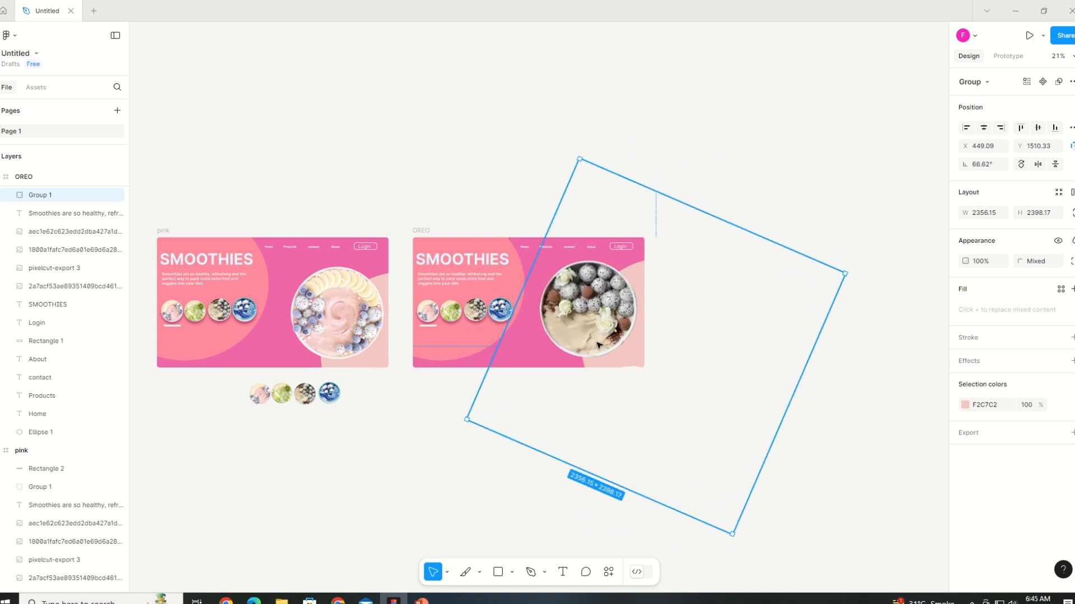
{"action": "left_click", "coordinate": [503, 481]}
{"action": "left_click", "coordinate": [628, 381]}
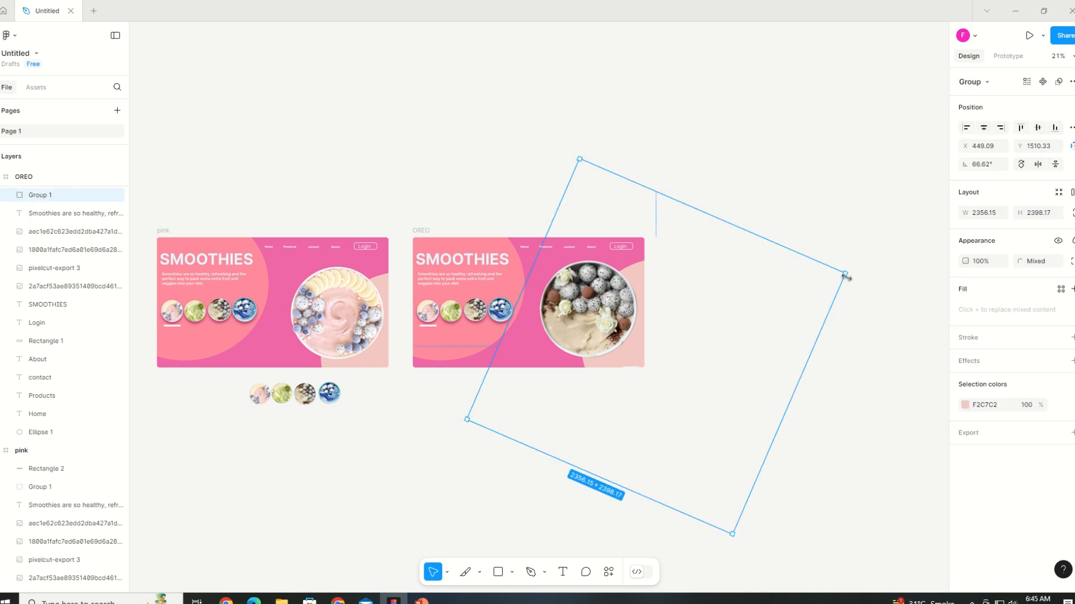
{"action": "left_click_drag", "start_coordinate": [845, 276], "coordinate": [839, 285]}
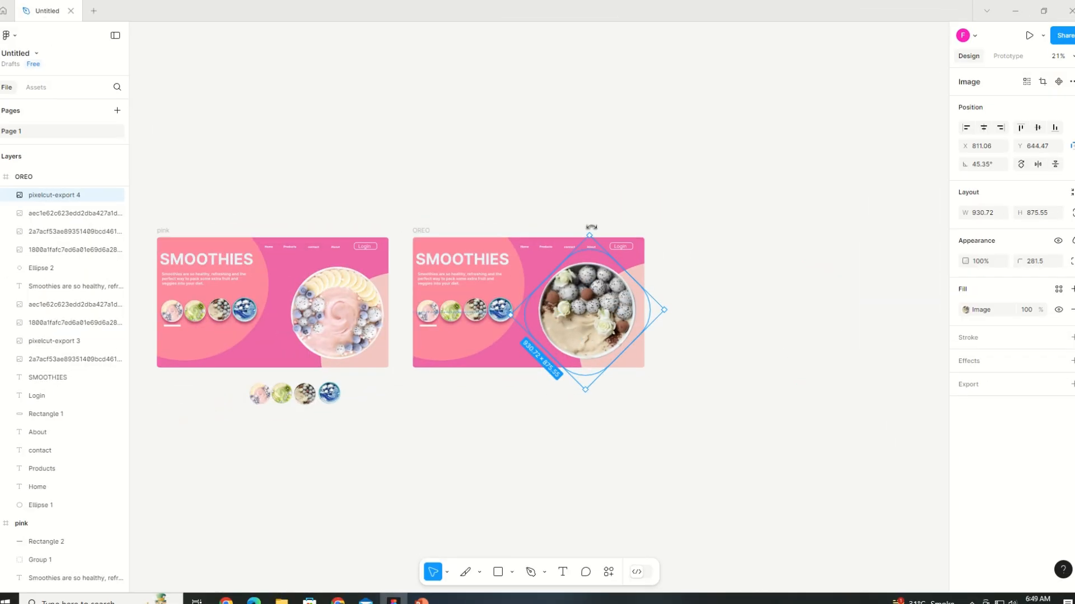
{"action": "left_click_drag", "start_coordinate": [590, 228], "coordinate": [533, 248]}
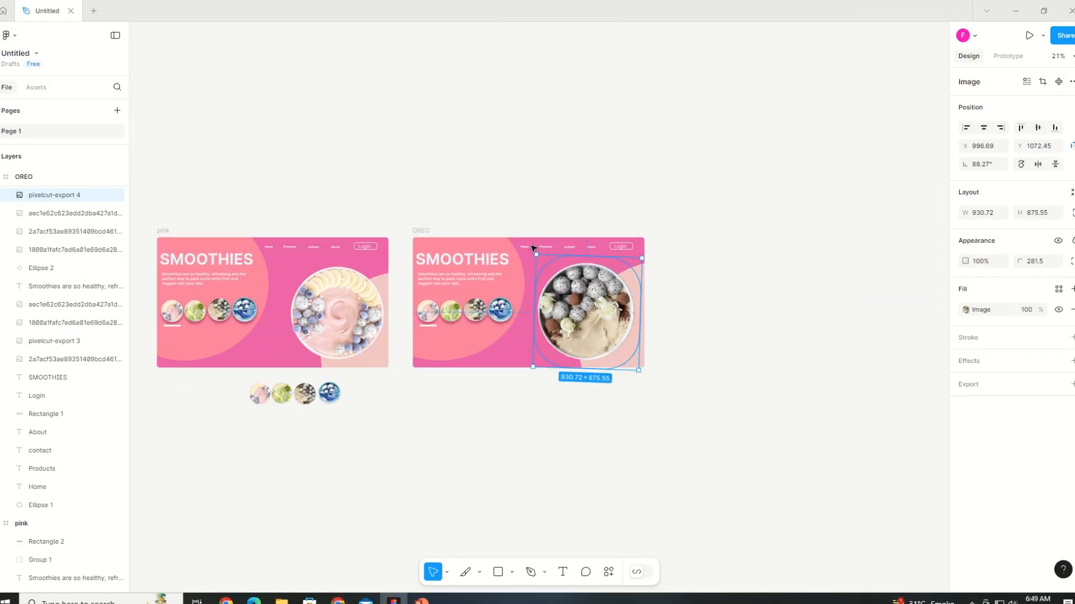
{"action": "left_click", "coordinate": [604, 478]}
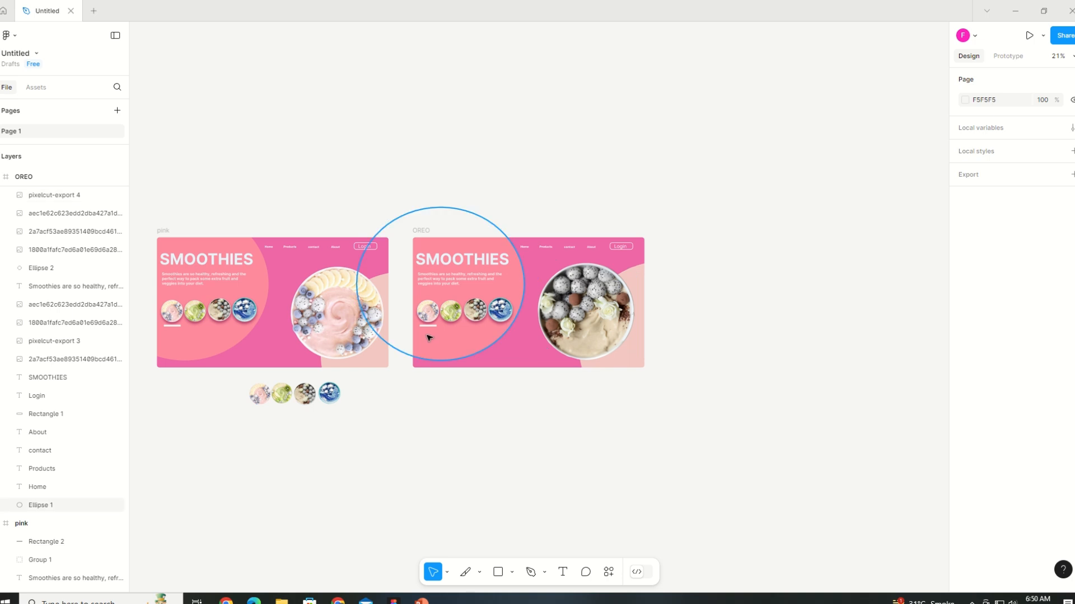
Step: Try shifting the white indicator bar on the OREO slide away from the first thumbnail towards the second one
{"action": "left_click", "coordinate": [432, 326]}
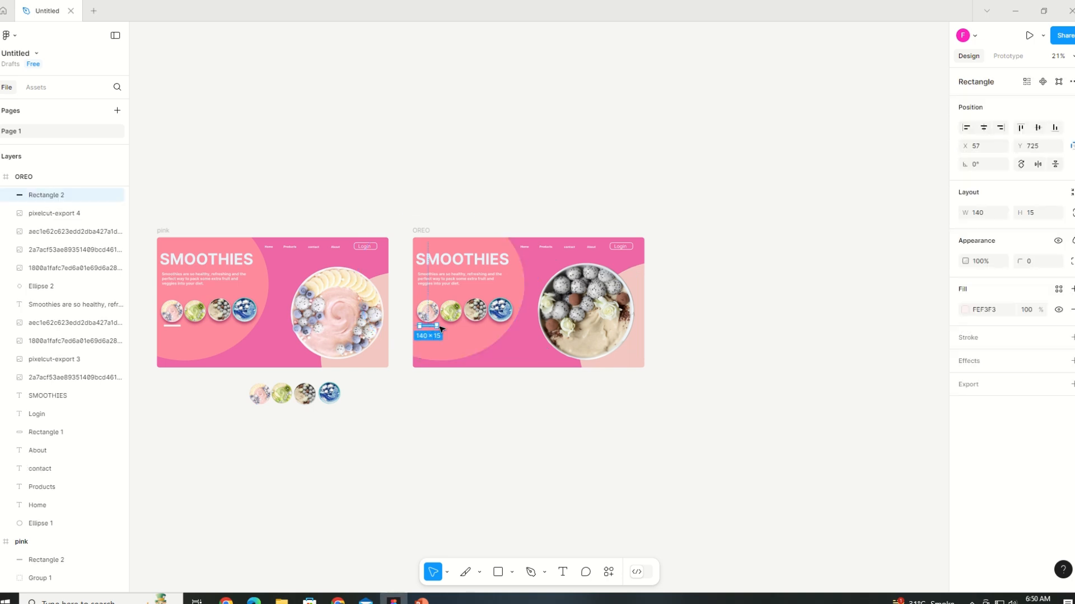
{"action": "left_click_drag", "start_coordinate": [442, 329], "coordinate": [454, 332]}
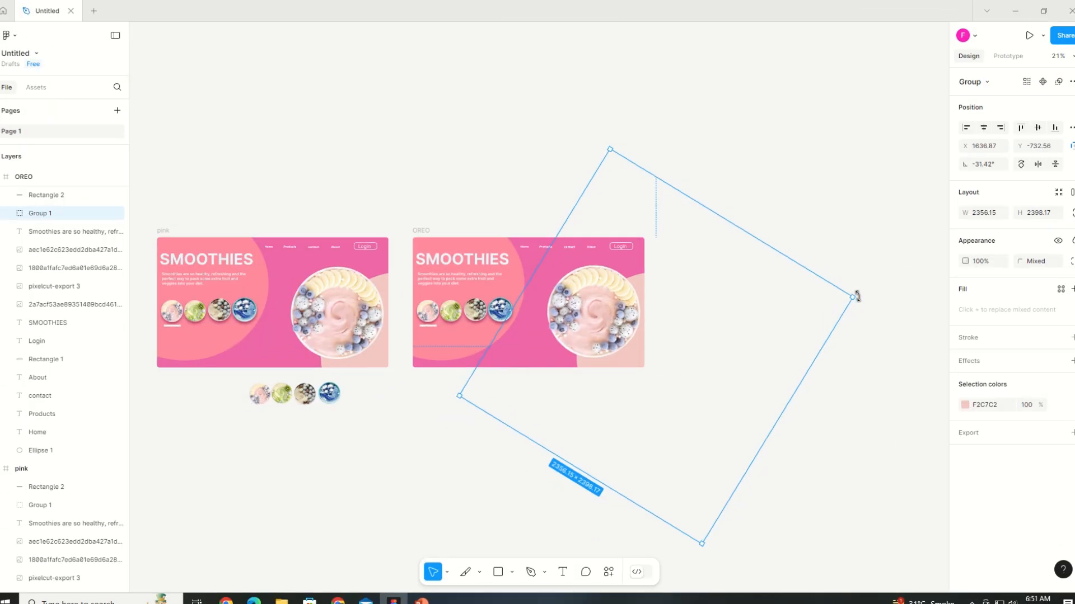
Step: Rotate the second slide's bowl wheel clockwise to bring the green smoothie bowl into view
{"action": "left_click_drag", "start_coordinate": [857, 295], "coordinate": [720, 537]}
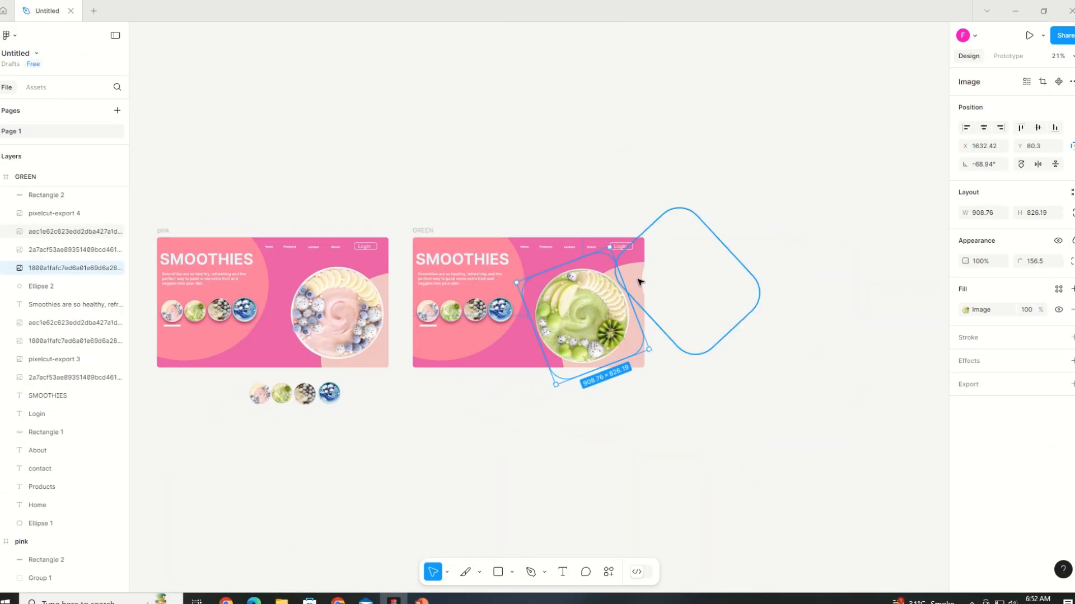
Step: Fill the large ellipse behind the GREEN slide's heading with light green E0EBAB sampled from the green bowl
{"action": "left_click", "coordinate": [494, 249]}
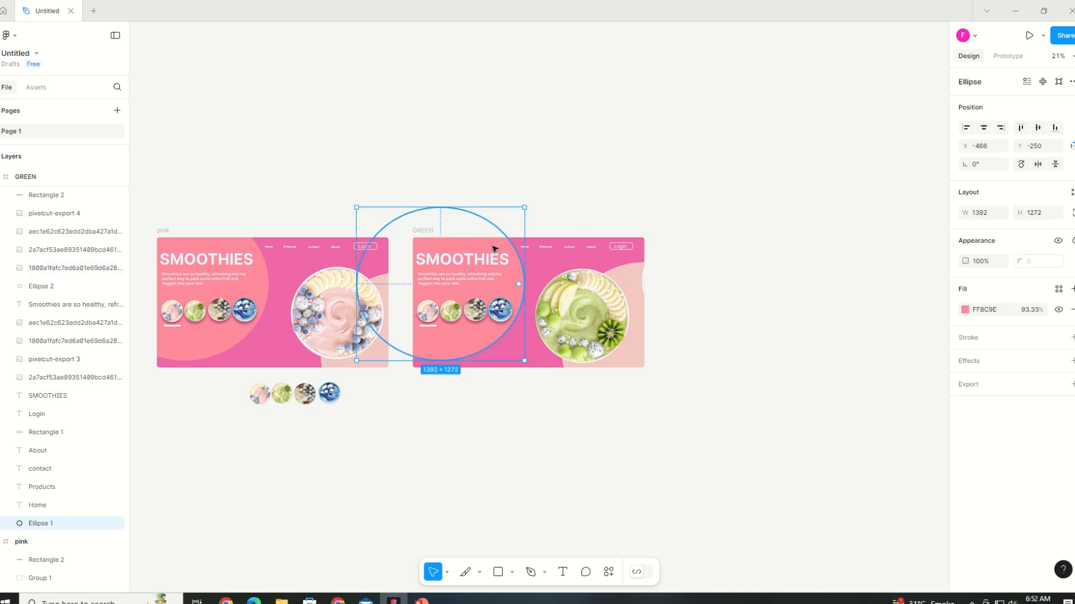
{"action": "left_click", "coordinate": [965, 310]}
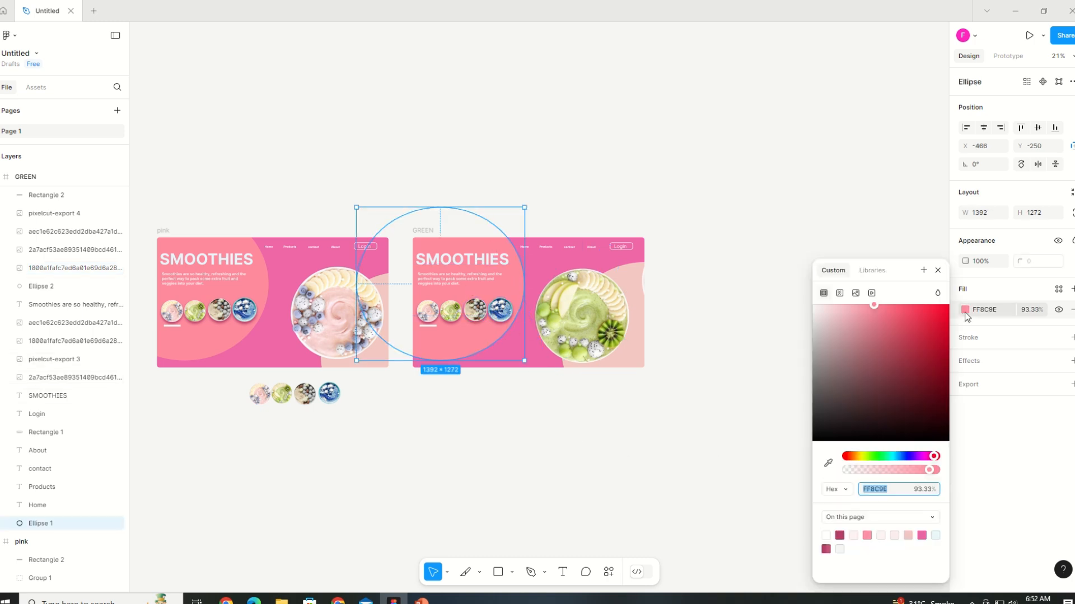
{"action": "left_click", "coordinate": [829, 465]}
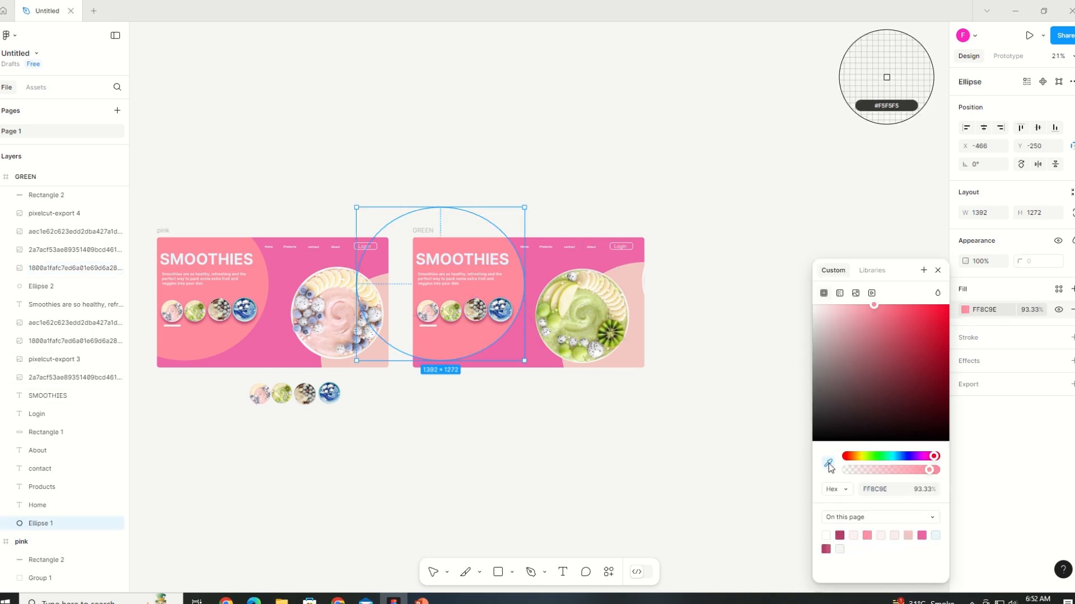
{"action": "left_click", "coordinate": [580, 303]}
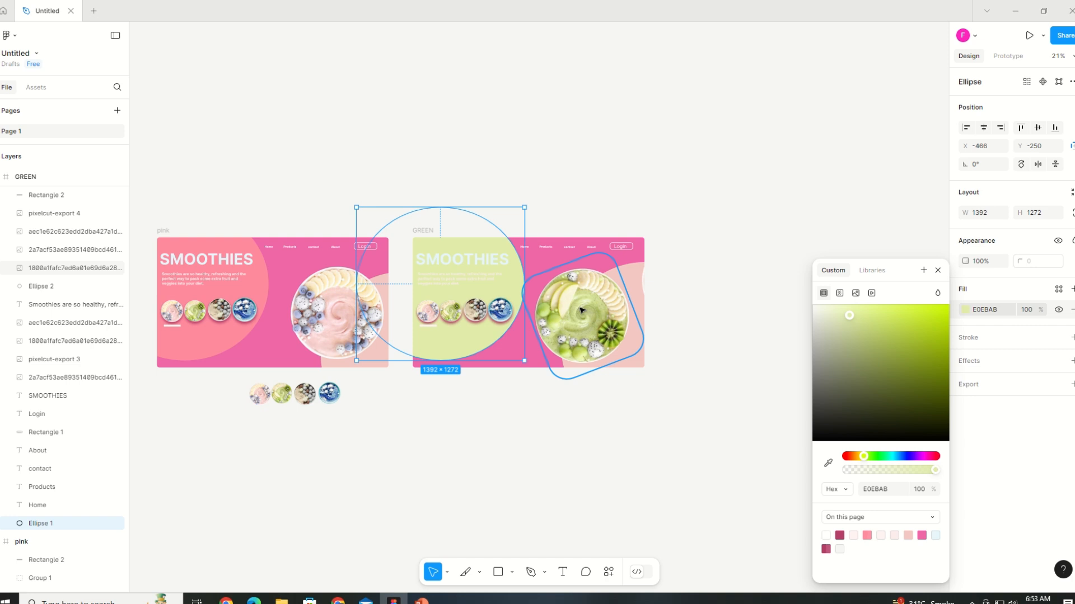
{"action": "key", "text": "Escape"}
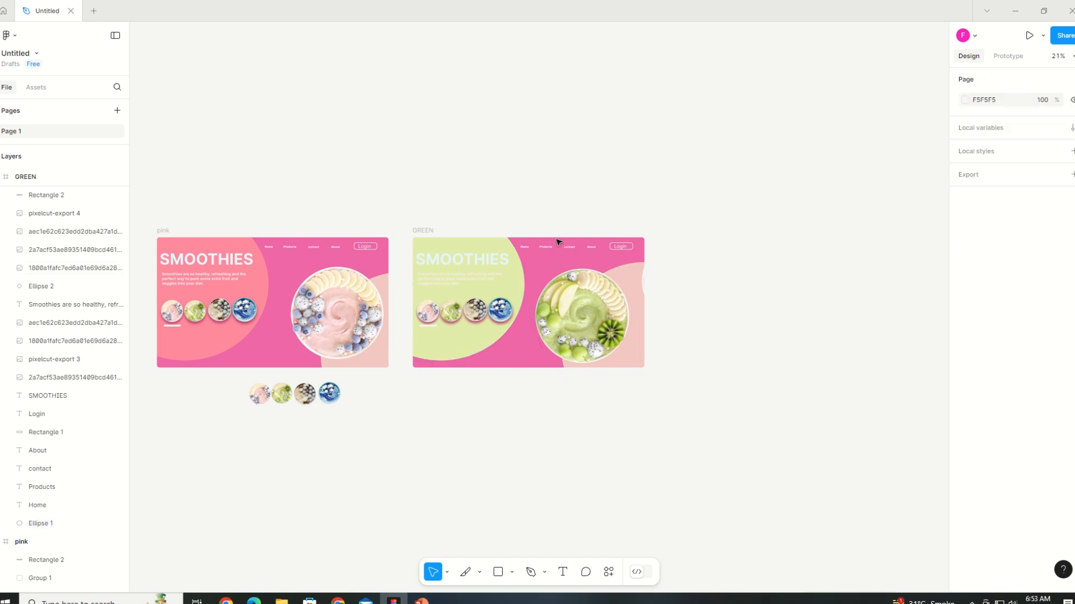
Step: Change the GREEN frame's background fill to AFC851, sampled from the green bowl image
{"action": "left_click", "coordinate": [25, 544]}
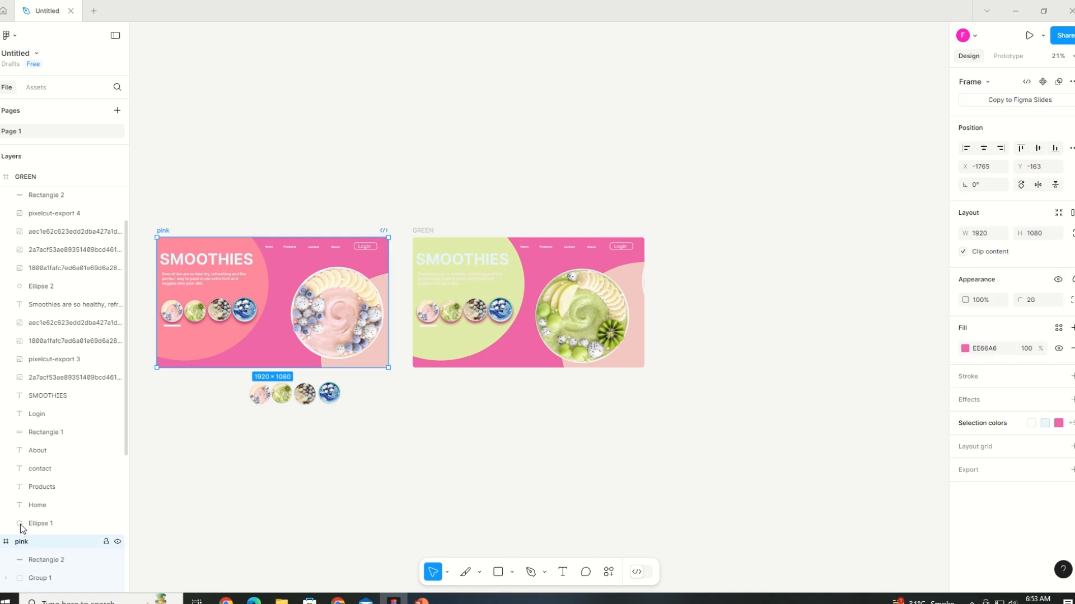
{"action": "left_click", "coordinate": [39, 192]}
{"action": "left_click", "coordinate": [29, 177]}
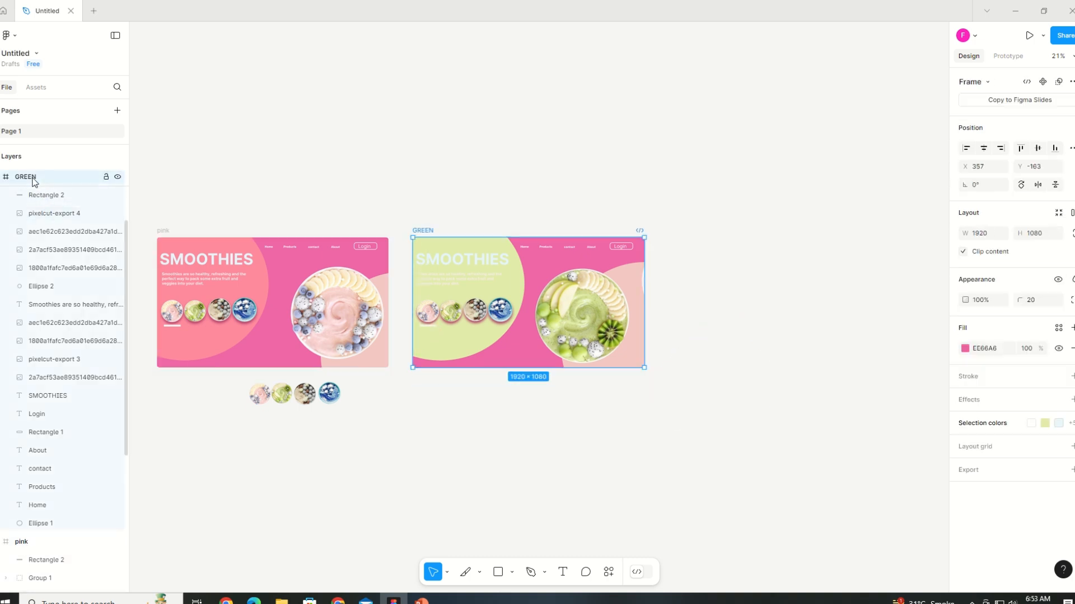
{"action": "left_click", "coordinate": [966, 348]}
{"action": "left_click", "coordinate": [828, 464]}
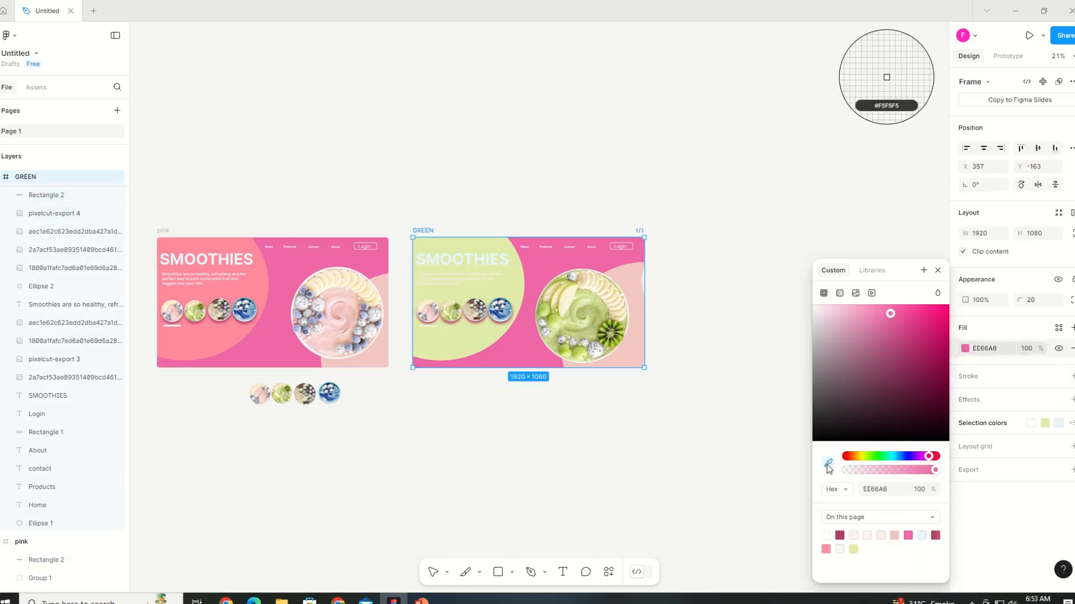
{"action": "left_click", "coordinate": [615, 343]}
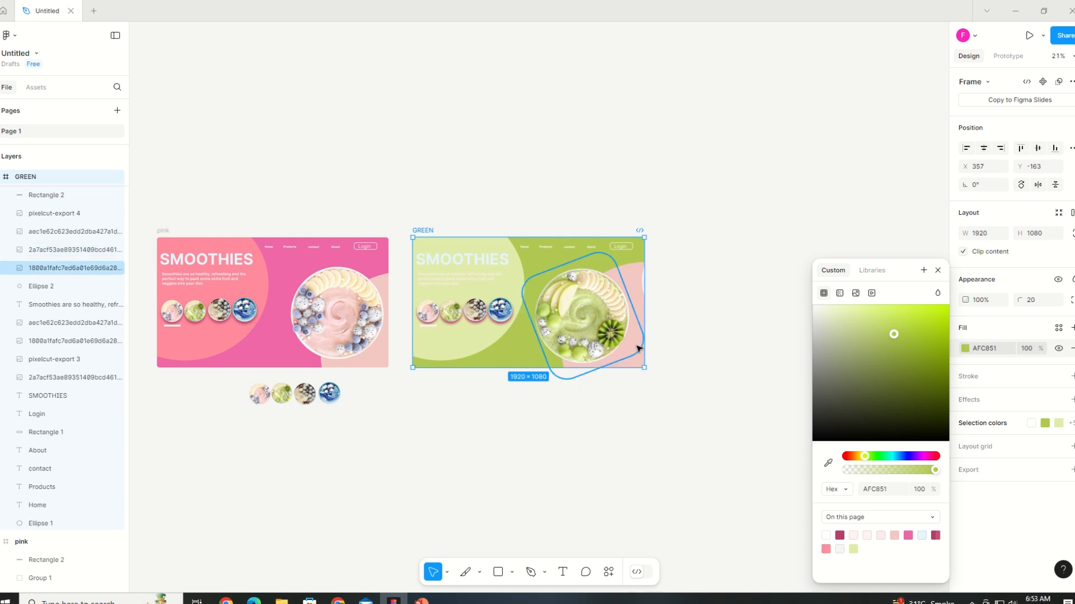
Step: Recolour the ellipse behind the green bowl to cream F5E2BB, sampled from the banana slices
{"action": "left_click", "coordinate": [639, 364]}
{"action": "left_click", "coordinate": [965, 309]}
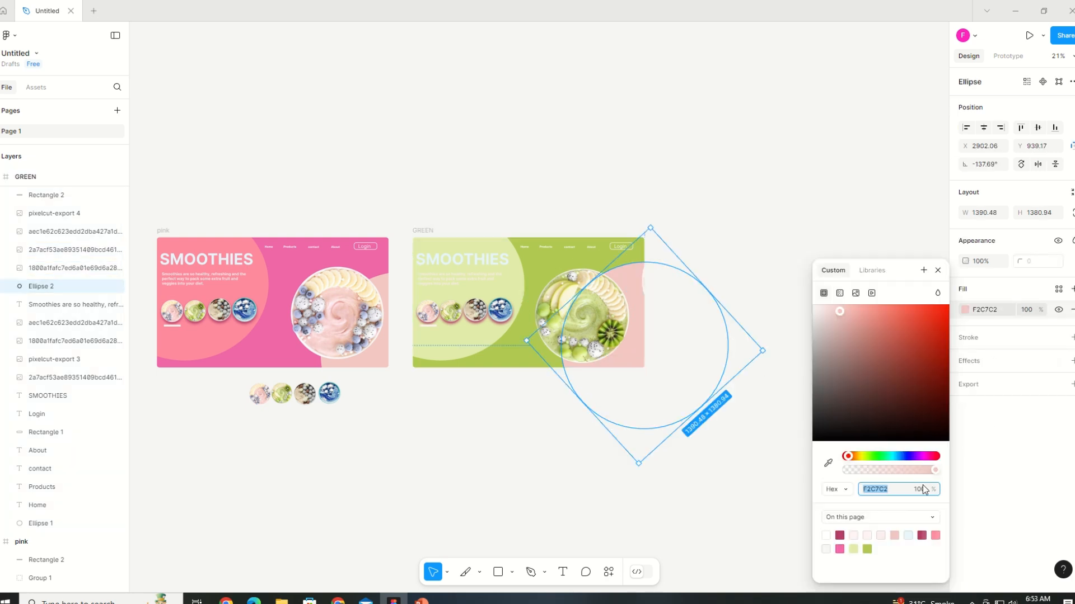
{"action": "left_click", "coordinate": [828, 463]}
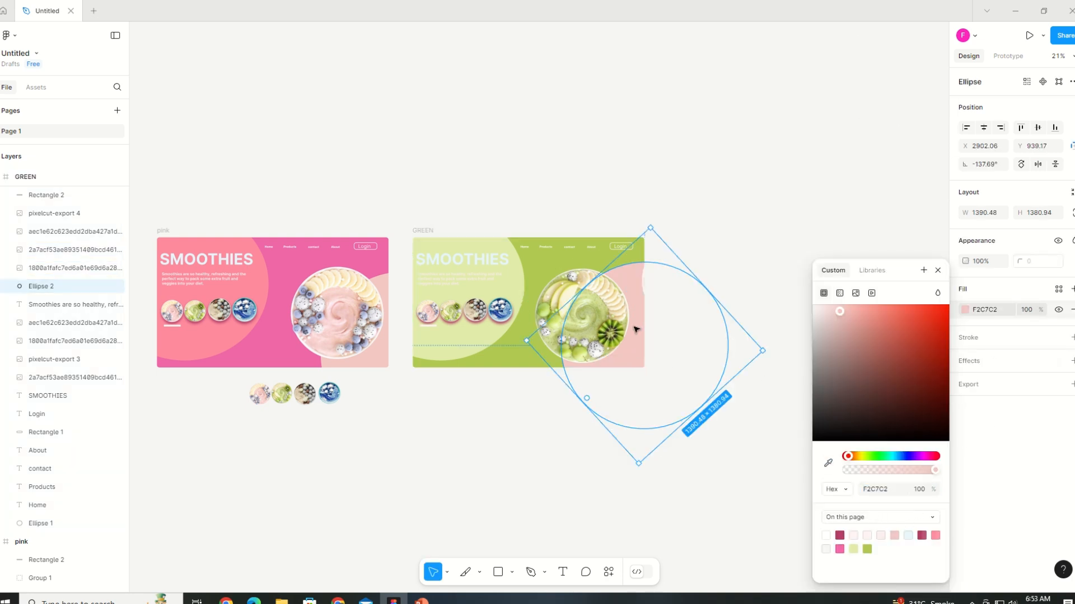
{"action": "left_click", "coordinate": [618, 298]}
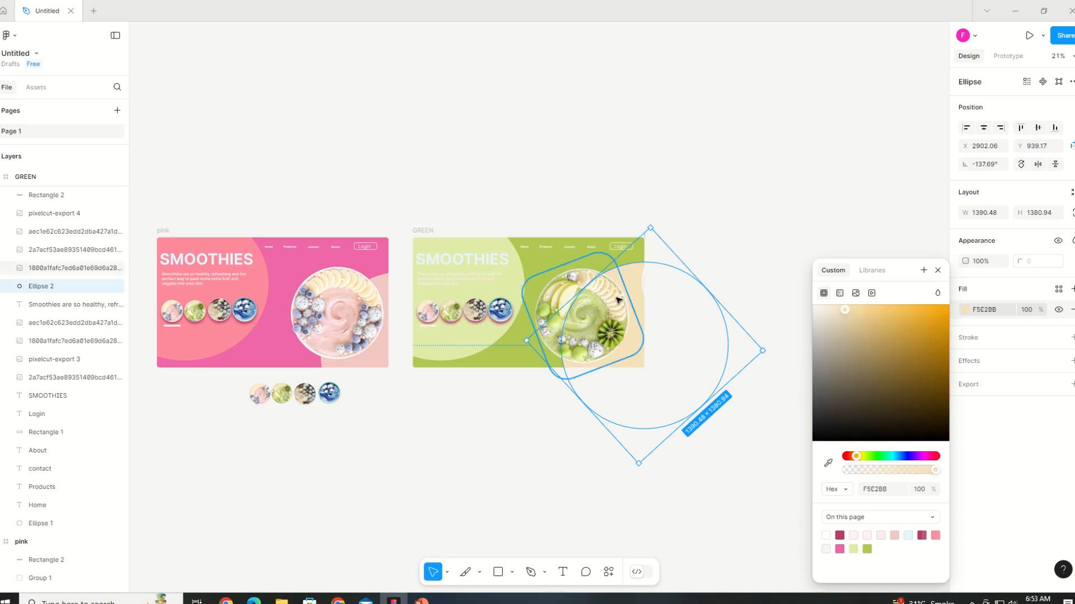
{"action": "left_click", "coordinate": [750, 193]}
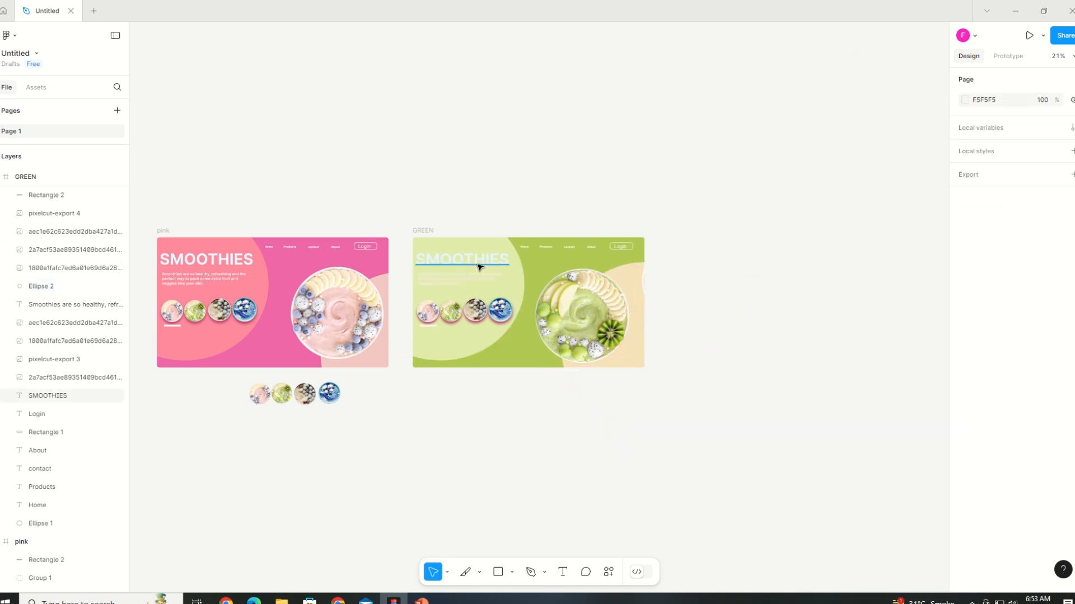
Step: Set the SMOOTHIES heading and the description paragraph on the GREEN slide to dark navy 031F2B
{"action": "left_click", "coordinate": [480, 265]}
{"action": "left_click", "coordinate": [965, 431]}
{"action": "left_click", "coordinate": [939, 420]}
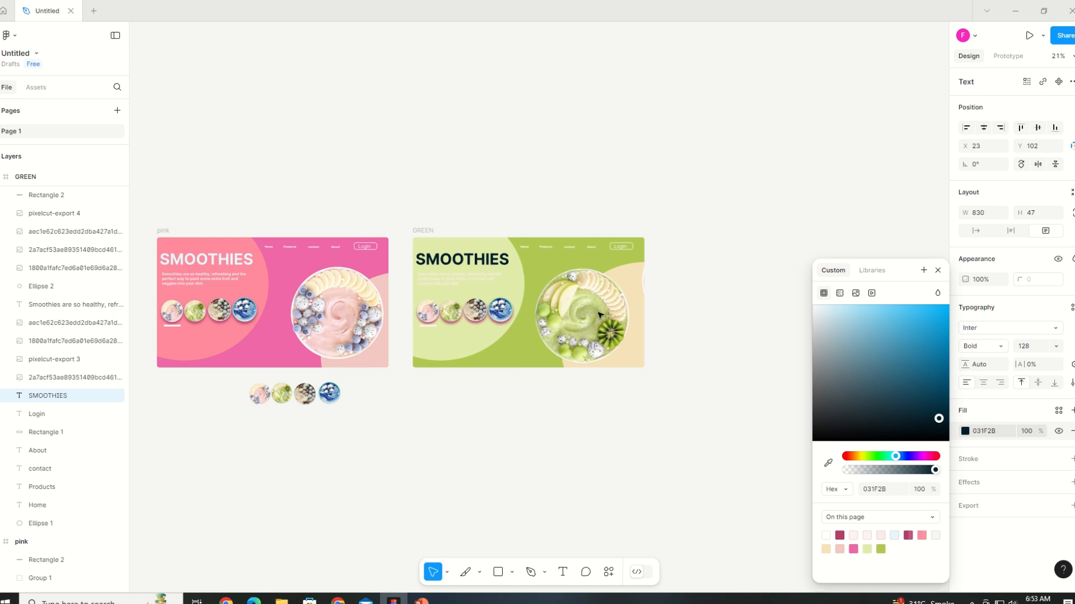
{"action": "left_click", "coordinate": [453, 279]}
{"action": "left_click", "coordinate": [964, 431]}
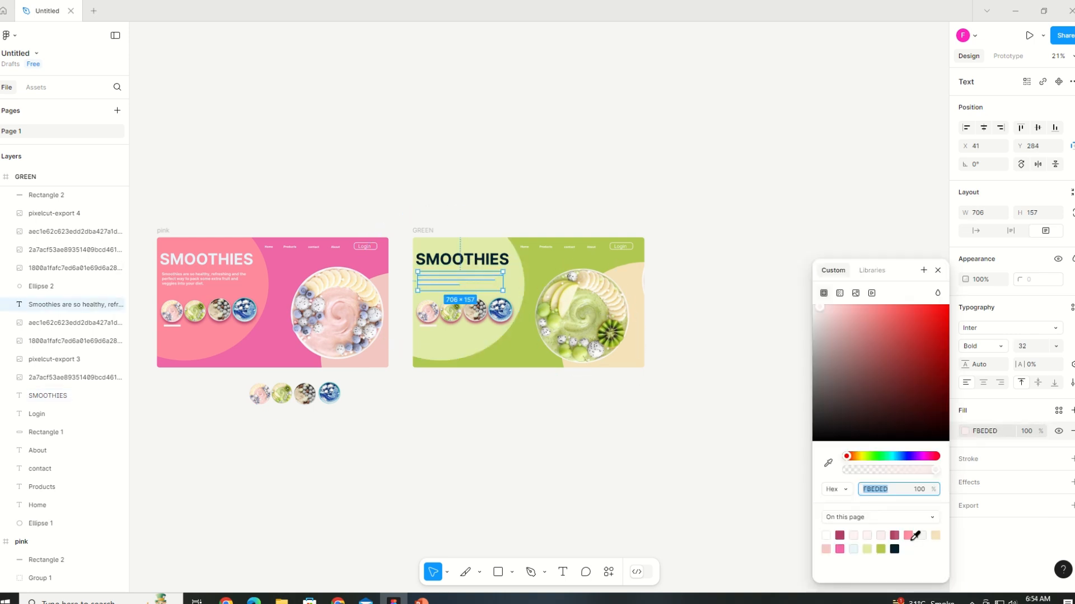
{"action": "left_click", "coordinate": [895, 549]}
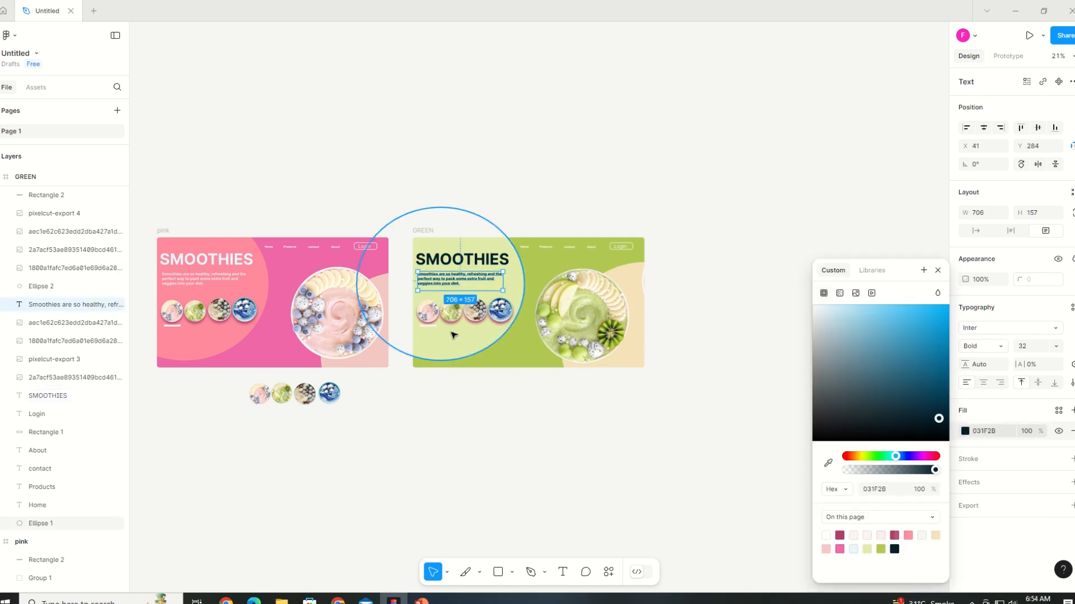
Step: Change the Home, Products, contact, About and Login texts on the GREEN slide to dark grey 423D3D
{"action": "left_click", "coordinate": [542, 249]}
{"action": "left_click", "coordinate": [525, 247], "text": "shift"}
{"action": "left_click", "coordinate": [569, 246], "text": "shift"}
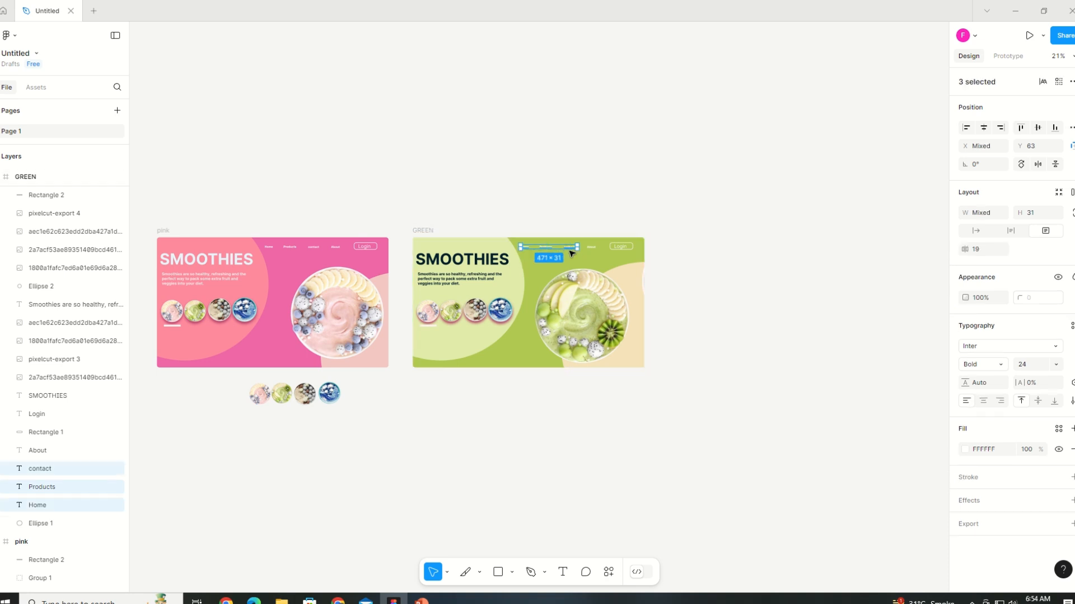
{"action": "left_click", "coordinate": [591, 247], "text": "shift"}
{"action": "left_click", "coordinate": [619, 247], "text": "shift"}
{"action": "left_click", "coordinate": [620, 248], "text": "shift"}
{"action": "left_click", "coordinate": [620, 248], "text": "shift"}
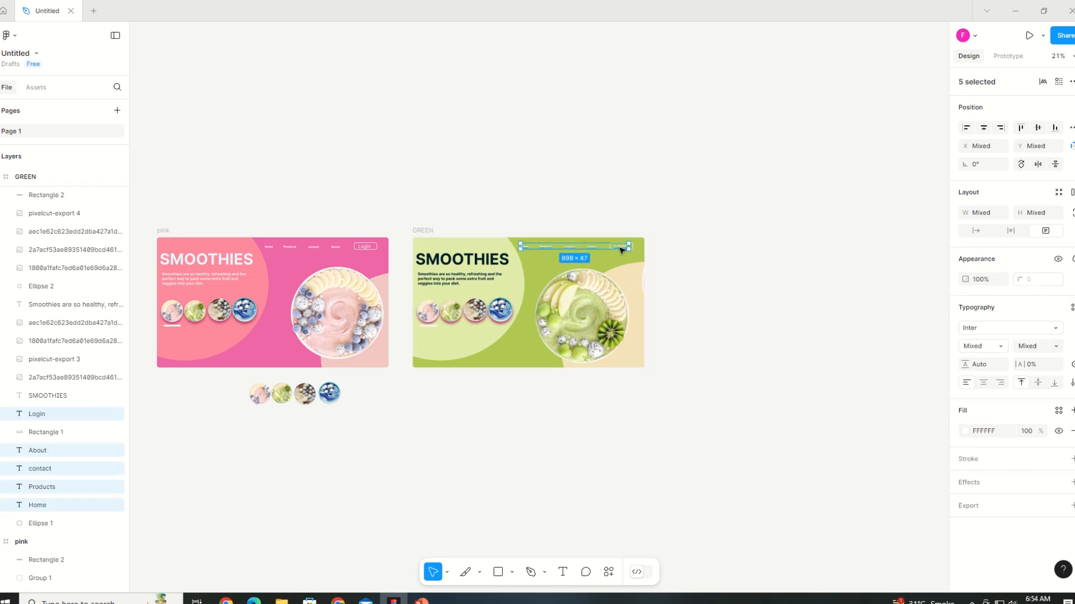
{"action": "left_click", "coordinate": [965, 431]}
{"action": "left_click", "coordinate": [821, 407]}
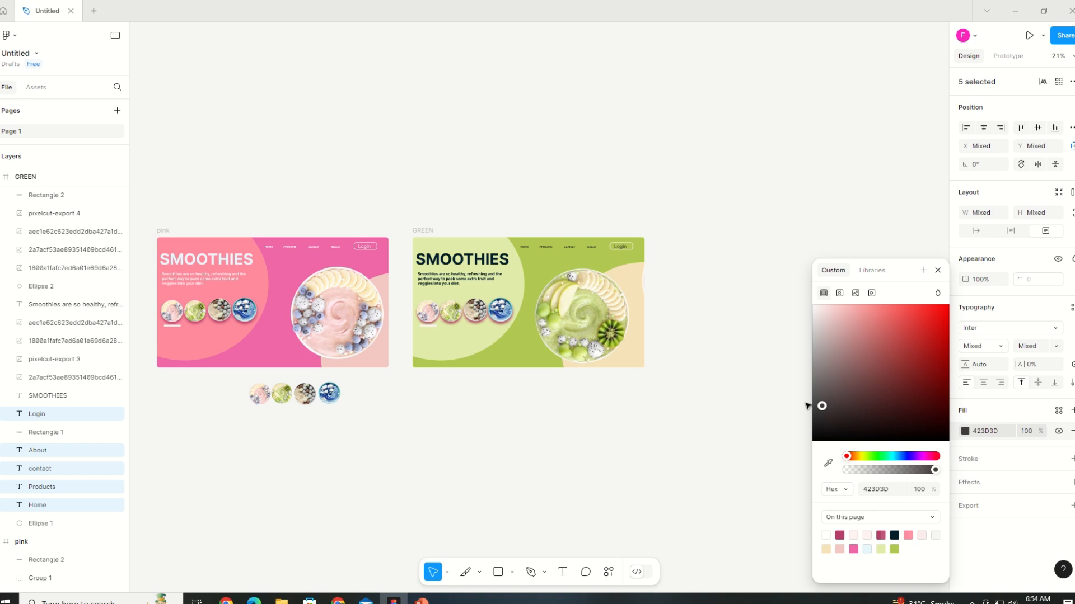
Step: Recolour the drop shadow of the pink bowl thumbnail on the GREEN slide to dark olive 5F5F07
{"action": "left_click", "coordinate": [636, 437]}
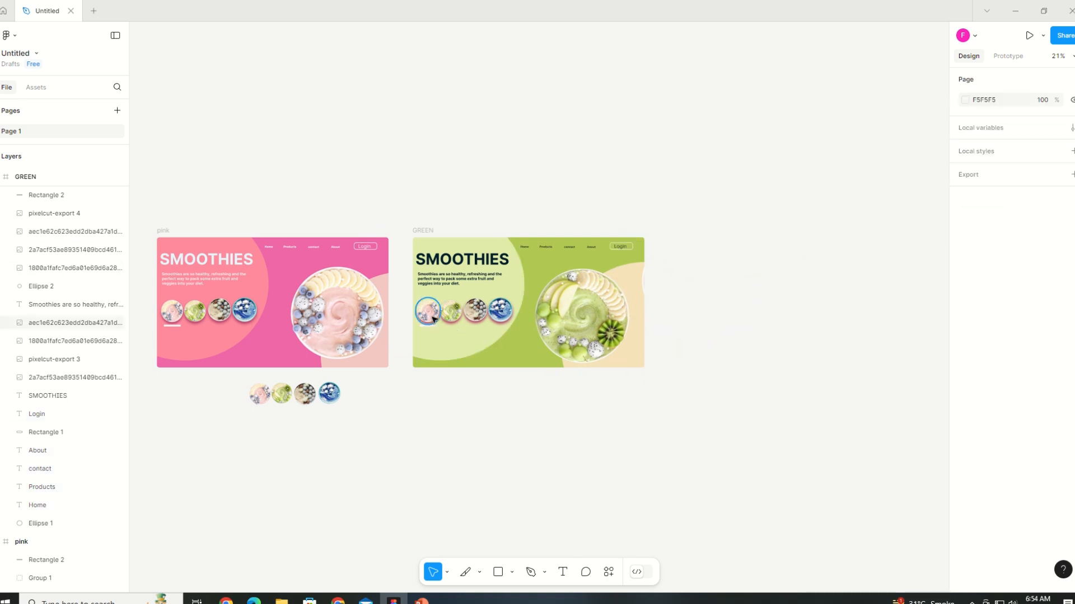
{"action": "left_click", "coordinate": [432, 320]}
{"action": "left_click", "coordinate": [964, 381]}
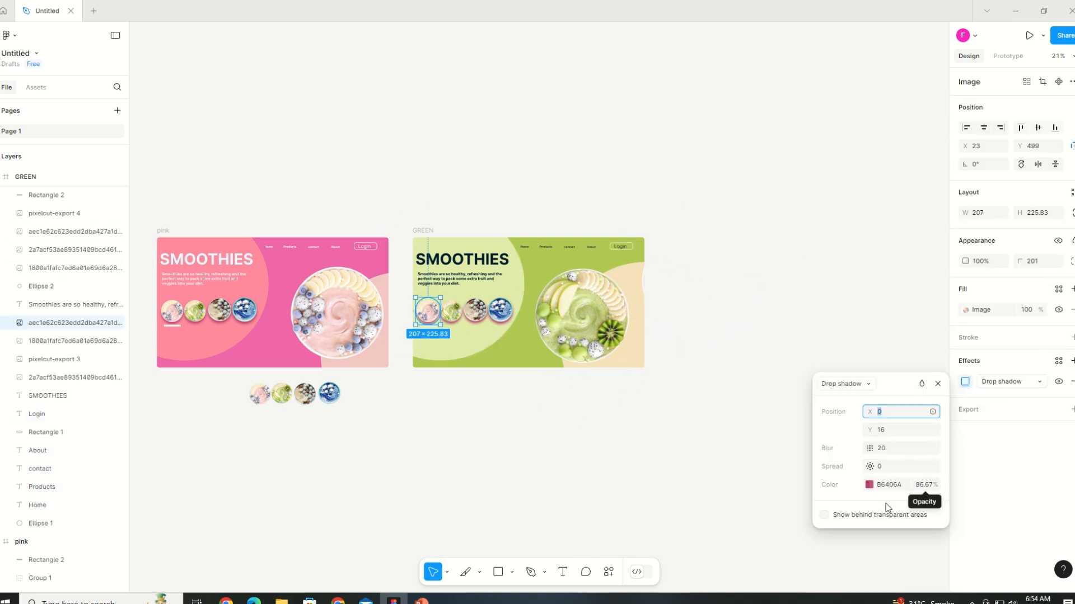
{"action": "left_click", "coordinate": [869, 486]}
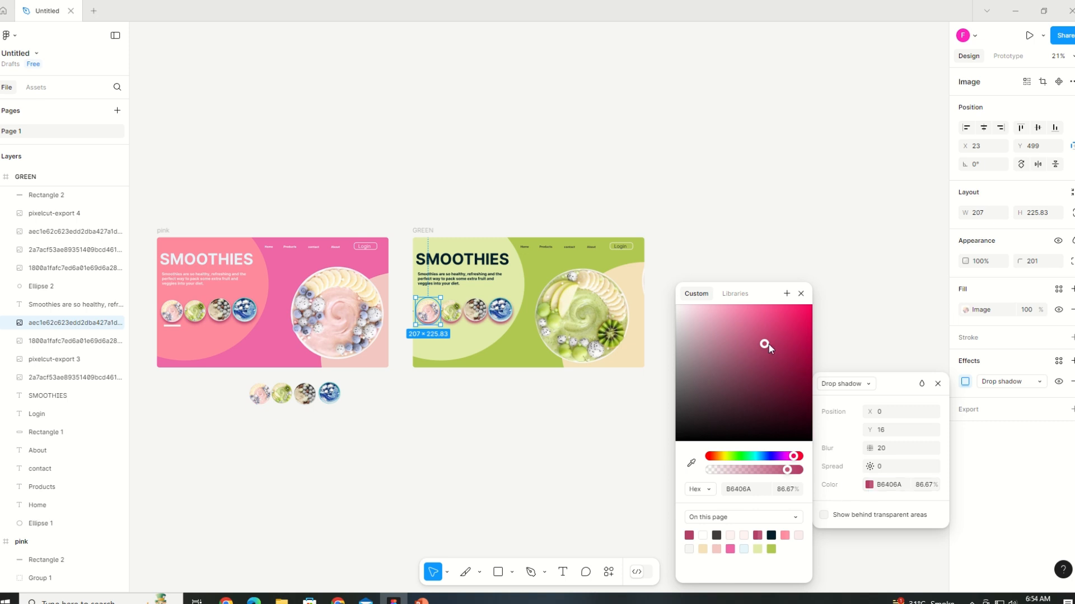
{"action": "left_click_drag", "start_coordinate": [766, 345], "coordinate": [764, 351]}
{"action": "left_click", "coordinate": [724, 457]}
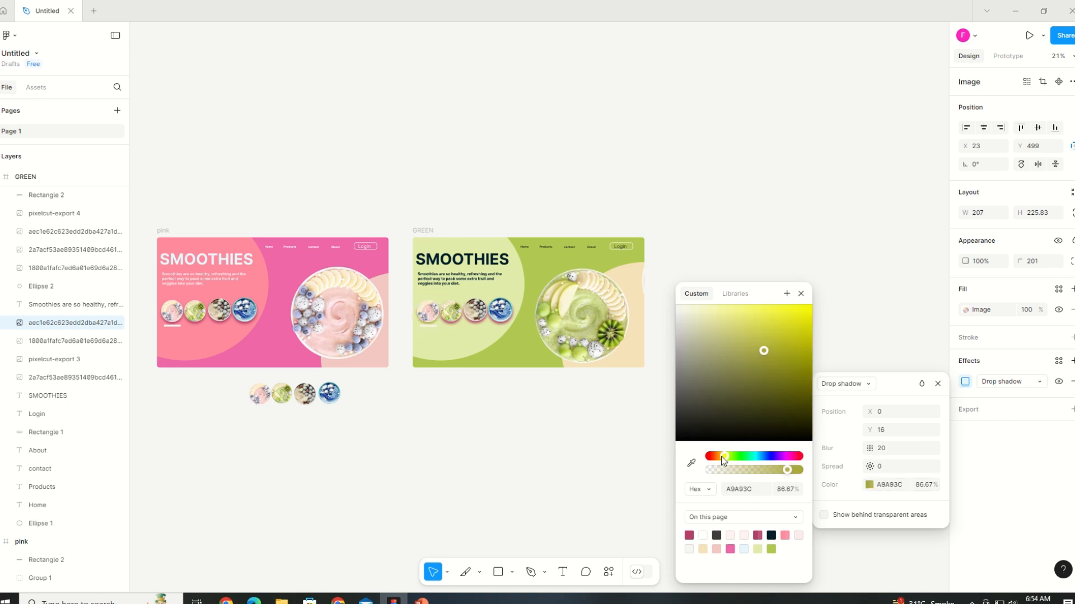
{"action": "left_click", "coordinate": [766, 344]}
{"action": "left_click_drag", "start_coordinate": [766, 391], "coordinate": [781, 422]}
{"action": "left_click", "coordinate": [780, 418]}
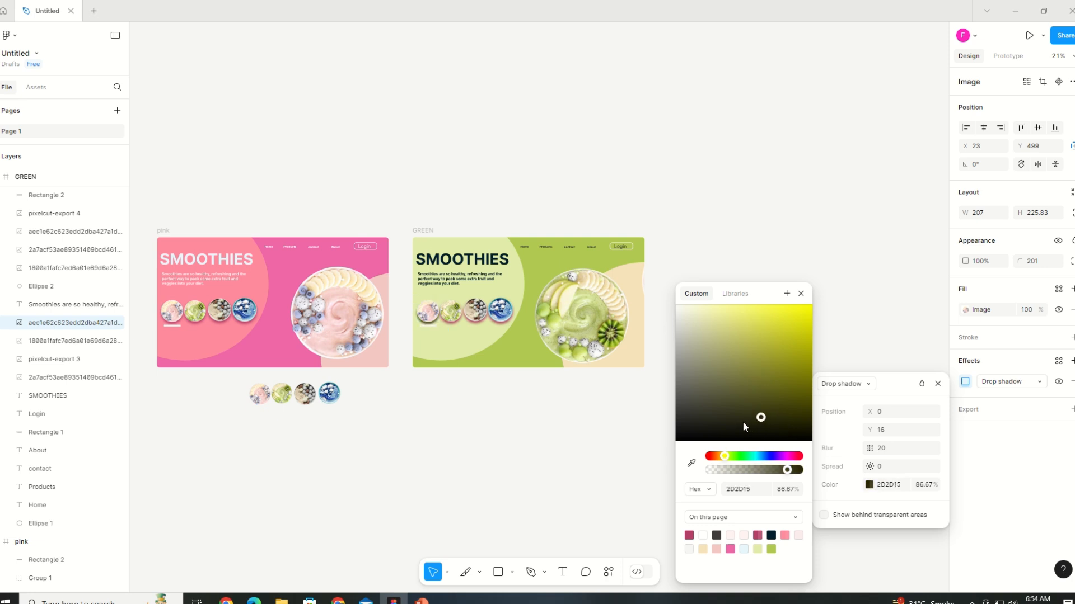
{"action": "left_click", "coordinate": [793, 426]}
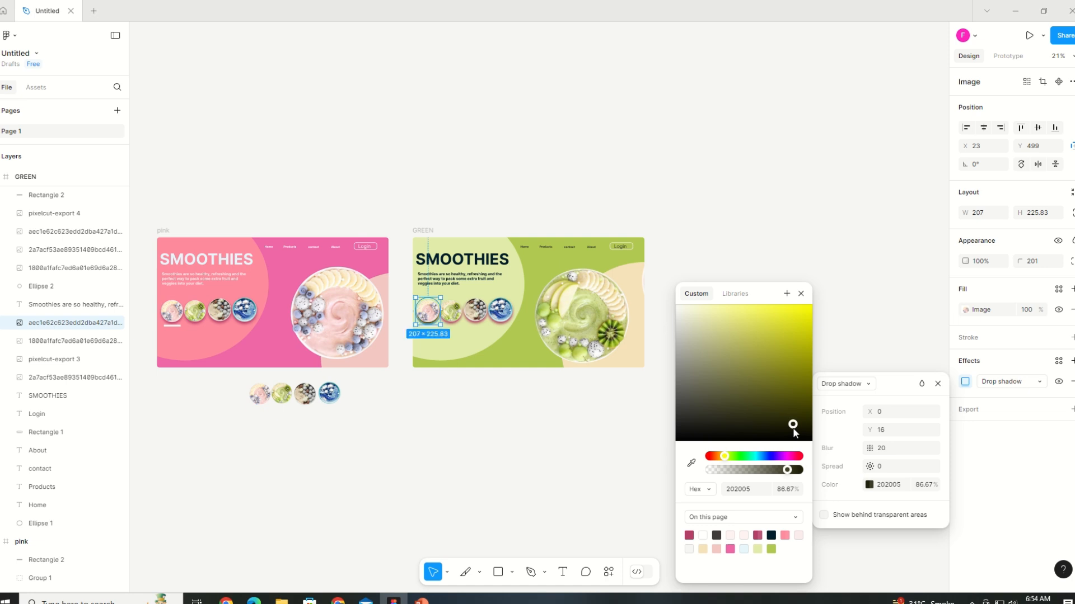
{"action": "left_click_drag", "start_coordinate": [792, 425], "coordinate": [802, 395]}
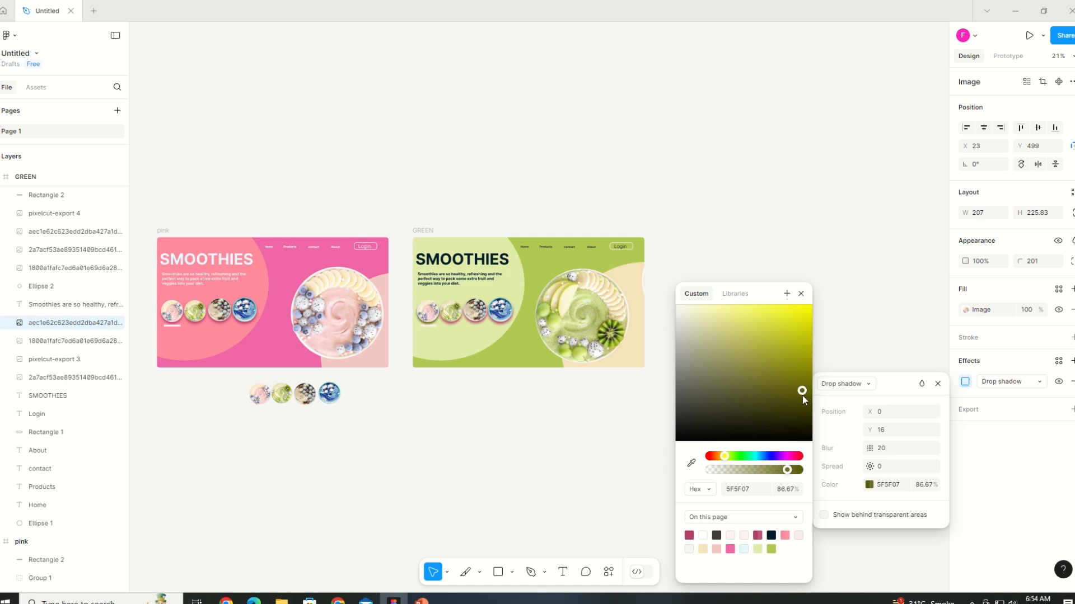
Step: Copy the shadow colour 5F5F07 and apply it to the green bowl thumbnail's drop shadow on the GREEN slide
{"action": "left_click", "coordinate": [887, 485]}
{"action": "right_click", "coordinate": [887, 480]}
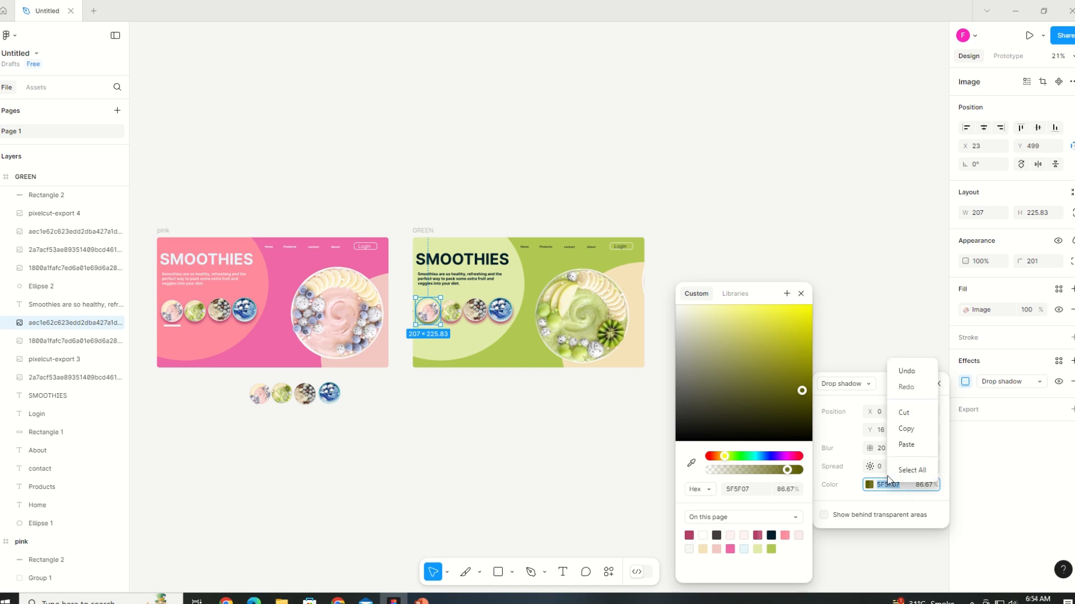
{"action": "left_click", "coordinate": [906, 429]}
{"action": "left_click", "coordinate": [451, 319]}
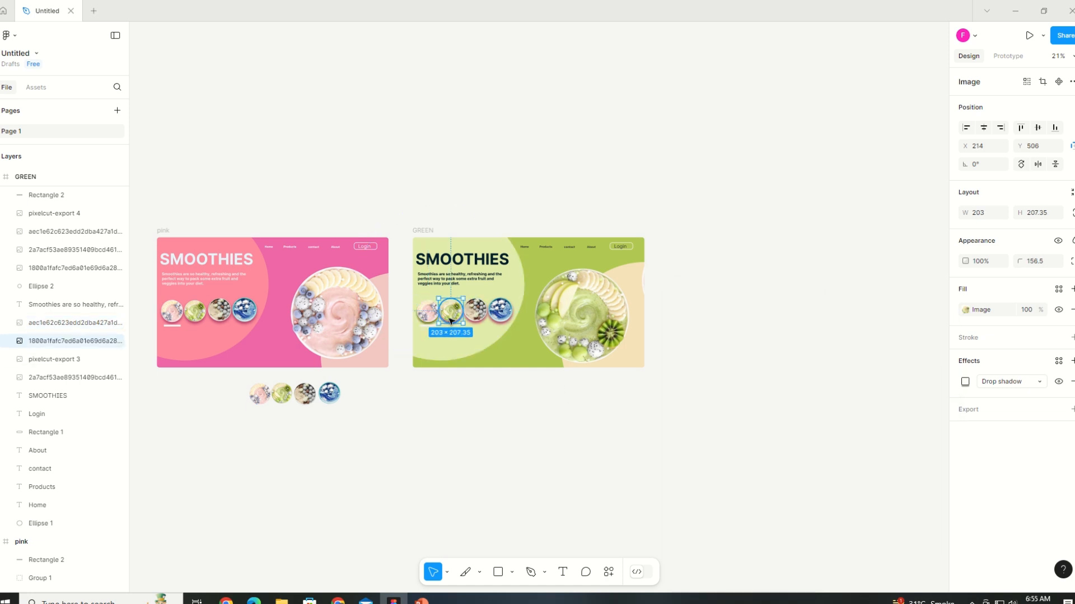
{"action": "left_click", "coordinate": [965, 381]}
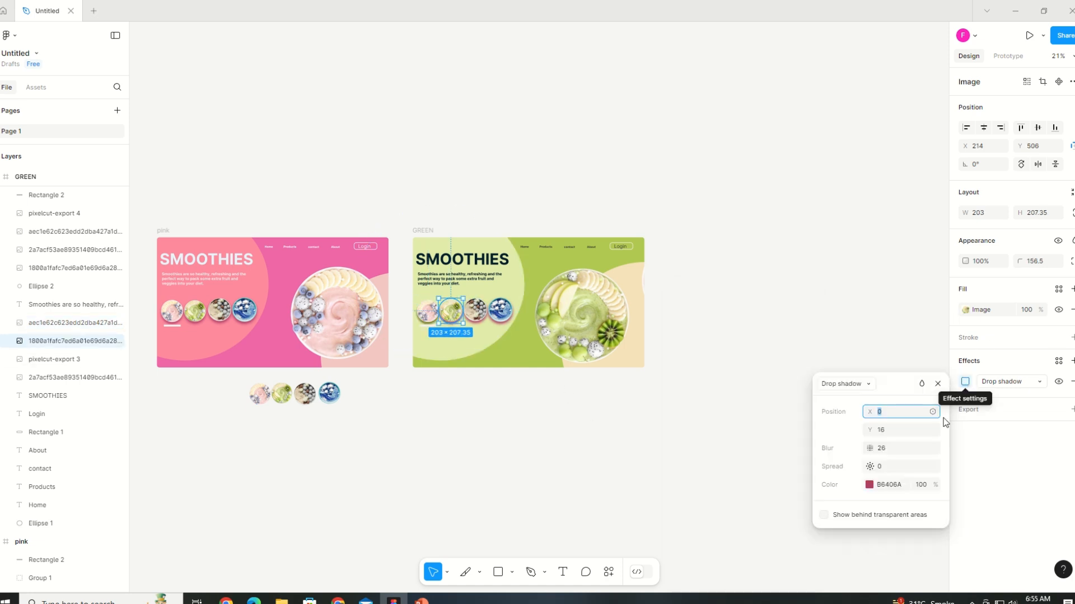
{"action": "left_click", "coordinate": [888, 485]}
{"action": "right_click", "coordinate": [894, 480]}
{"action": "left_click", "coordinate": [913, 444]}
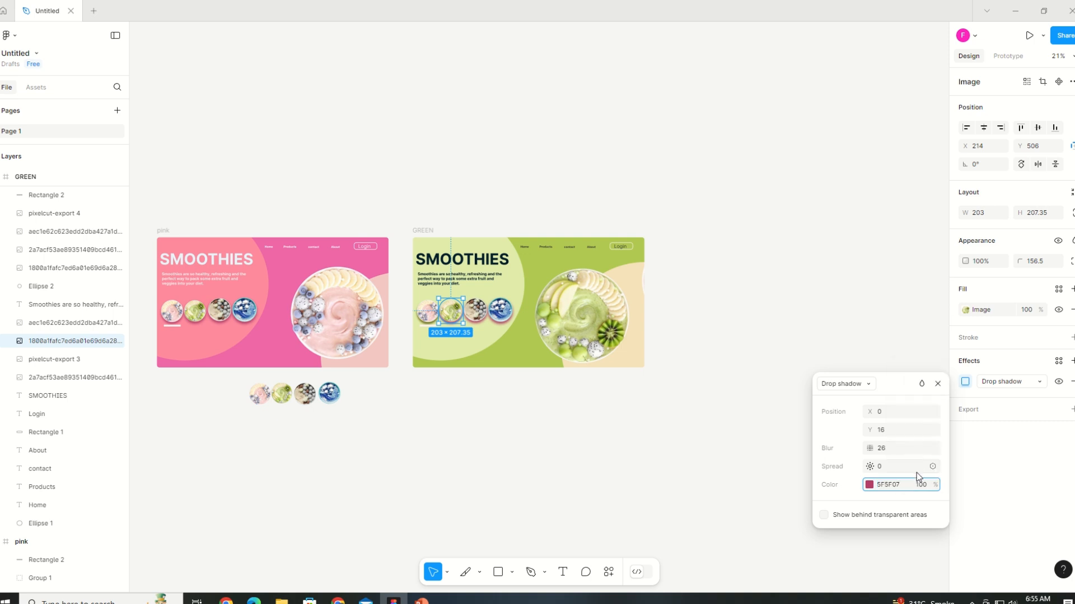
Step: Apply the copied colour 5F5F07 to the drop shadow of the third bowl thumbnail on the GREEN slide
{"action": "left_click", "coordinate": [475, 323]}
{"action": "left_click", "coordinate": [965, 381]}
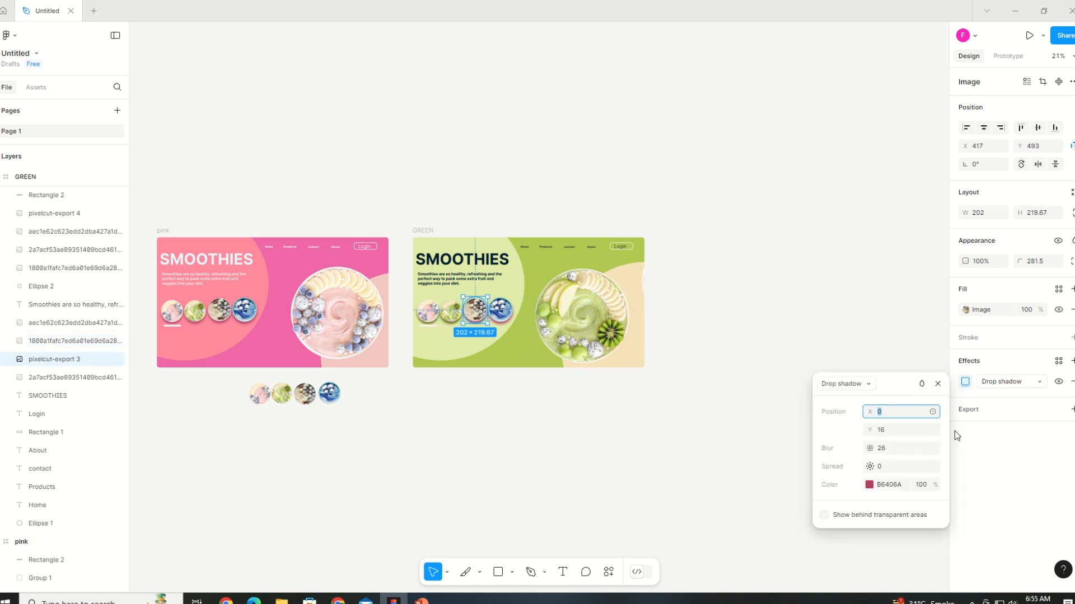
{"action": "left_click", "coordinate": [895, 485]}
{"action": "right_click", "coordinate": [898, 480]}
{"action": "left_click", "coordinate": [912, 446]}
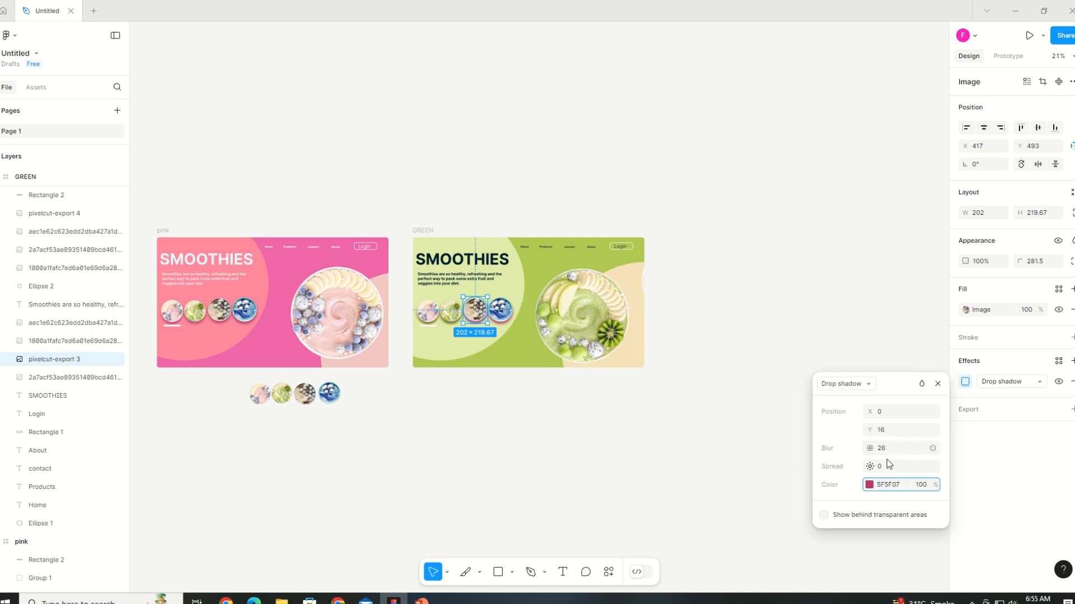
Step: Apply shadow colour 5F5F07 to the blue bowl thumbnail on the GREEN slide and move the white indicator line under the green bowl thumbnail
{"action": "left_click", "coordinate": [500, 309]}
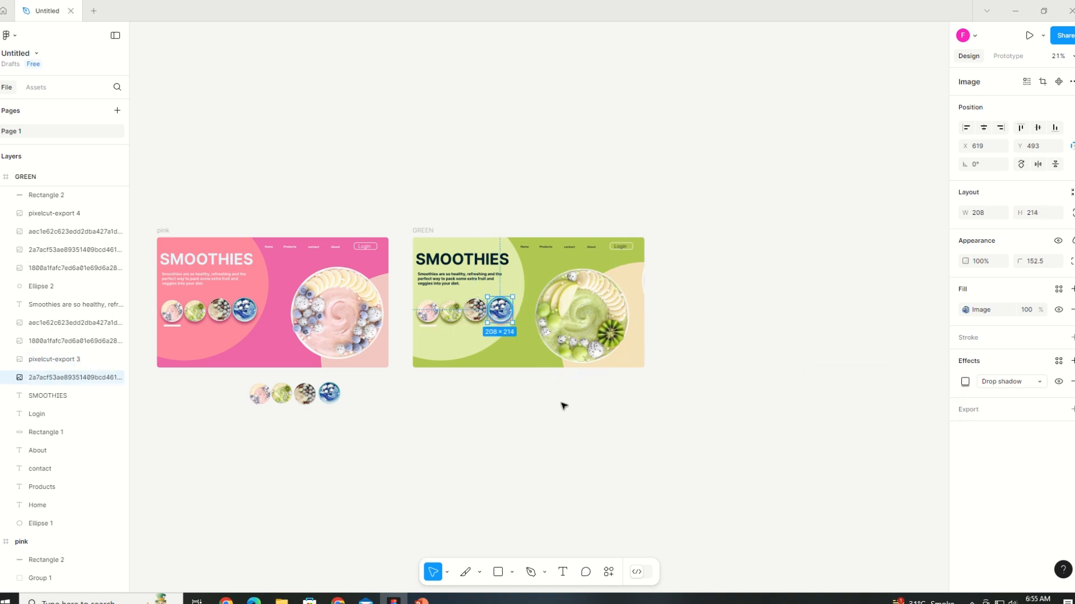
{"action": "left_click", "coordinate": [965, 382]}
{"action": "left_click", "coordinate": [895, 485]}
{"action": "right_click", "coordinate": [898, 481]}
{"action": "left_click", "coordinate": [913, 446]}
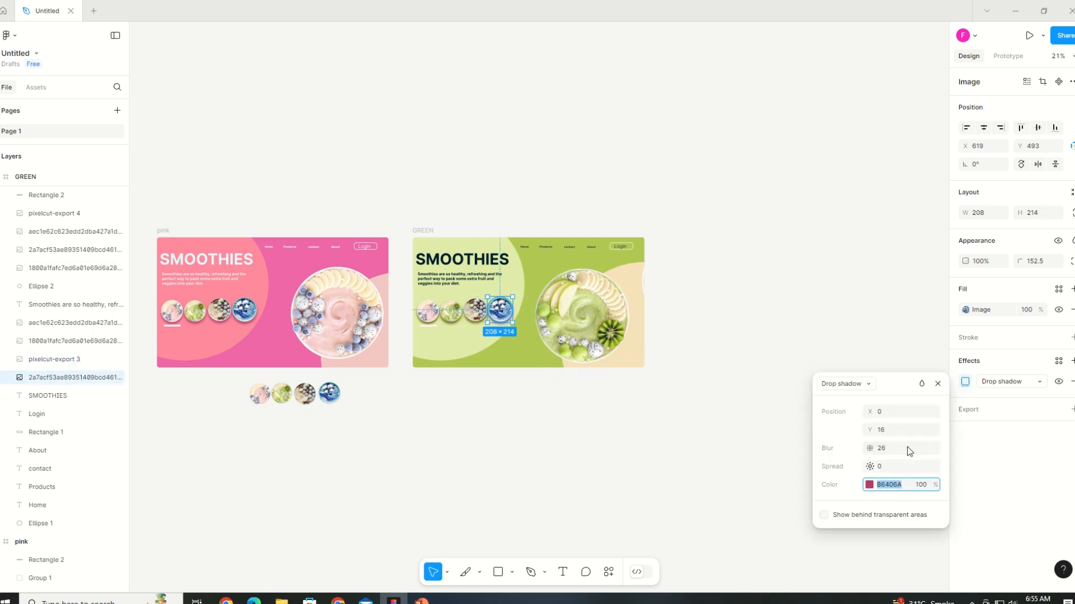
{"action": "left_click", "coordinate": [624, 489]}
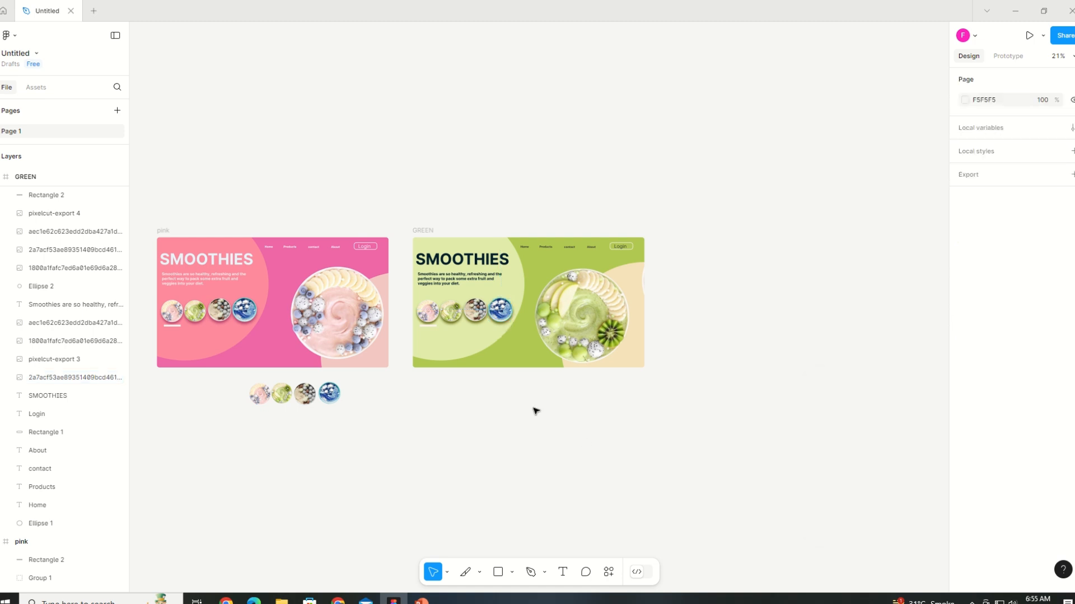
{"action": "left_click_drag", "start_coordinate": [428, 326], "coordinate": [451, 457]}
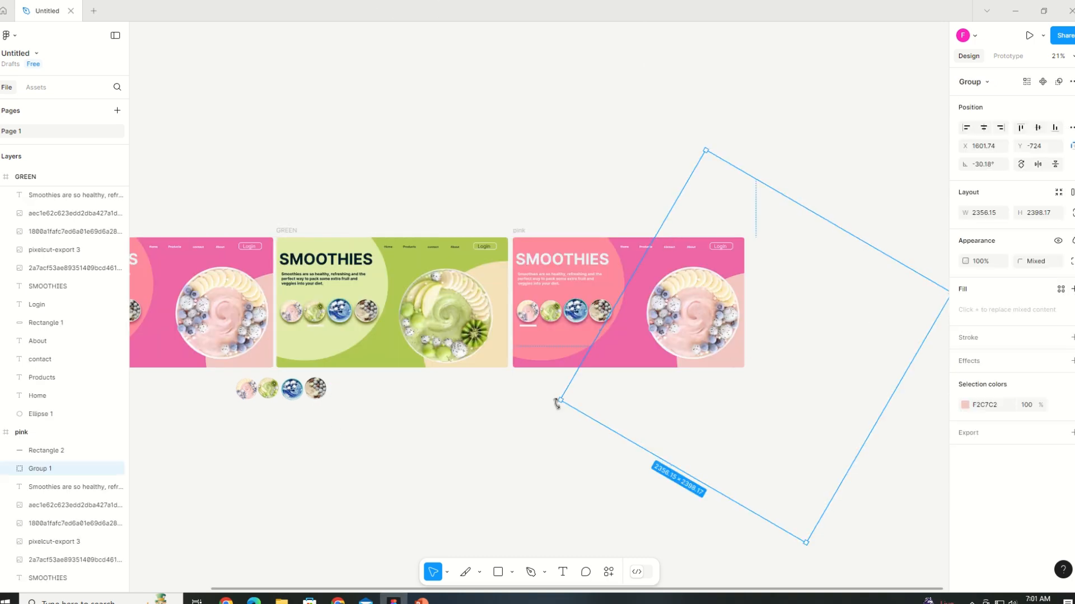
Step: Rotate the bowl wheel group on the duplicated pink slide to 149.08° so the blue bowl becomes the featured one
{"action": "left_click_drag", "start_coordinate": [556, 400], "coordinate": [736, 359]}
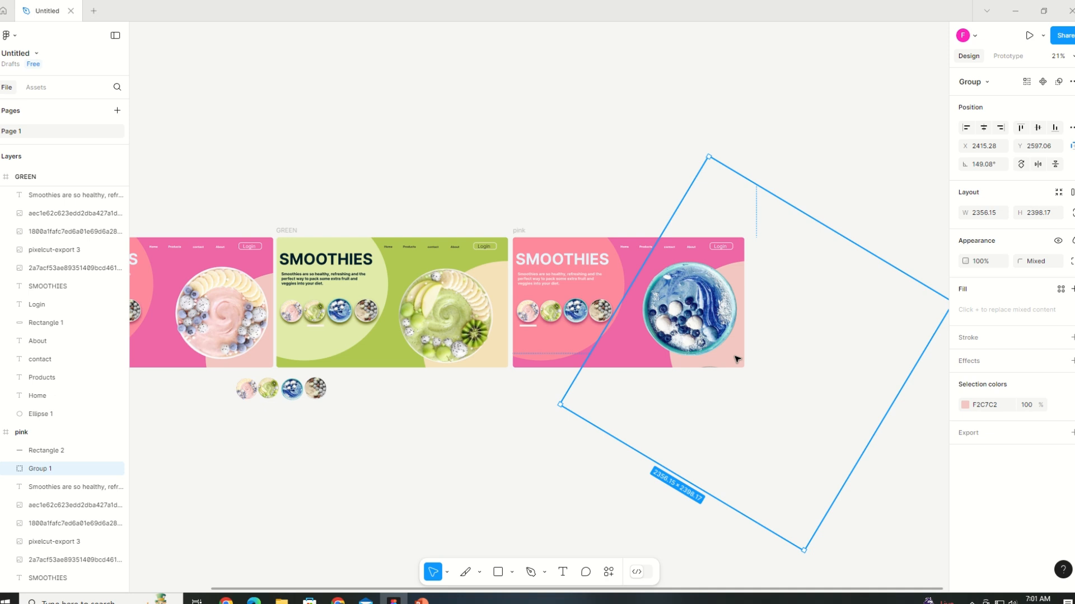
{"action": "double_click", "coordinate": [736, 358]}
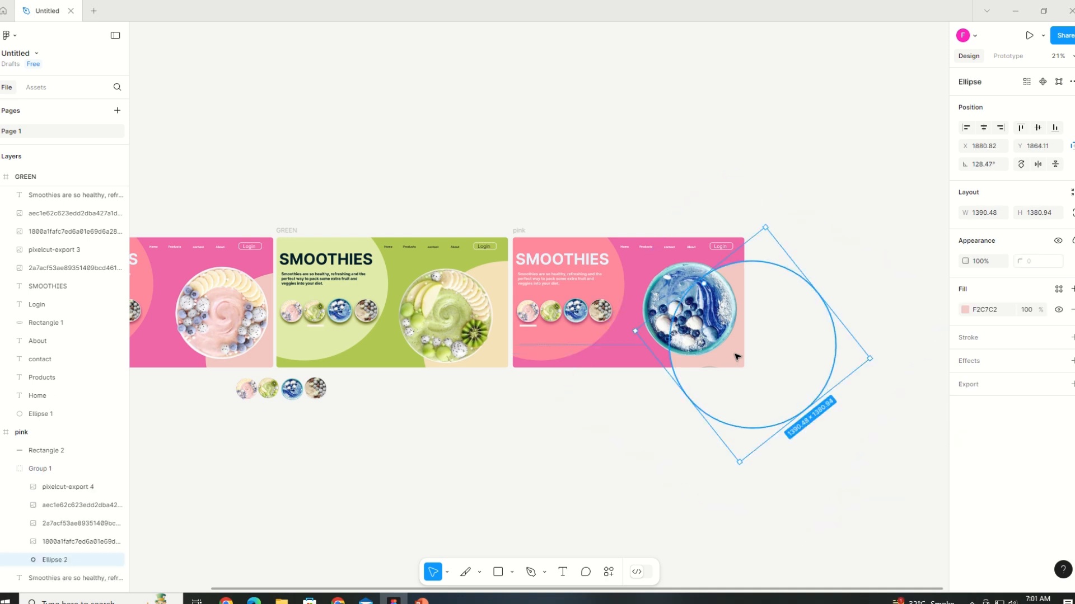
{"action": "left_click_drag", "start_coordinate": [735, 354], "coordinate": [734, 355]}
{"action": "left_click", "coordinate": [666, 451]}
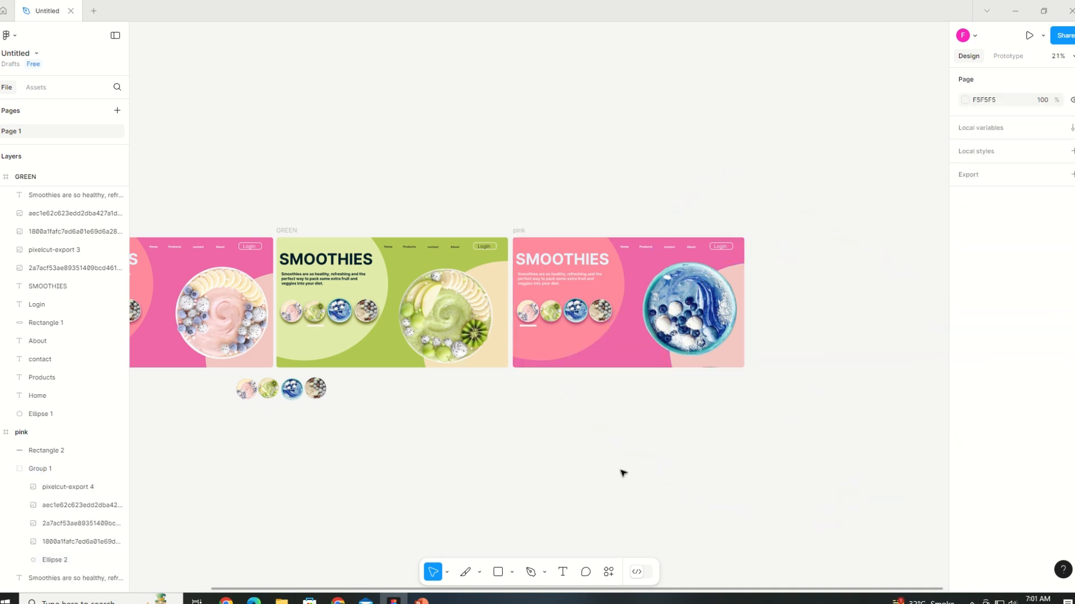
{"action": "left_click", "coordinate": [697, 325]}
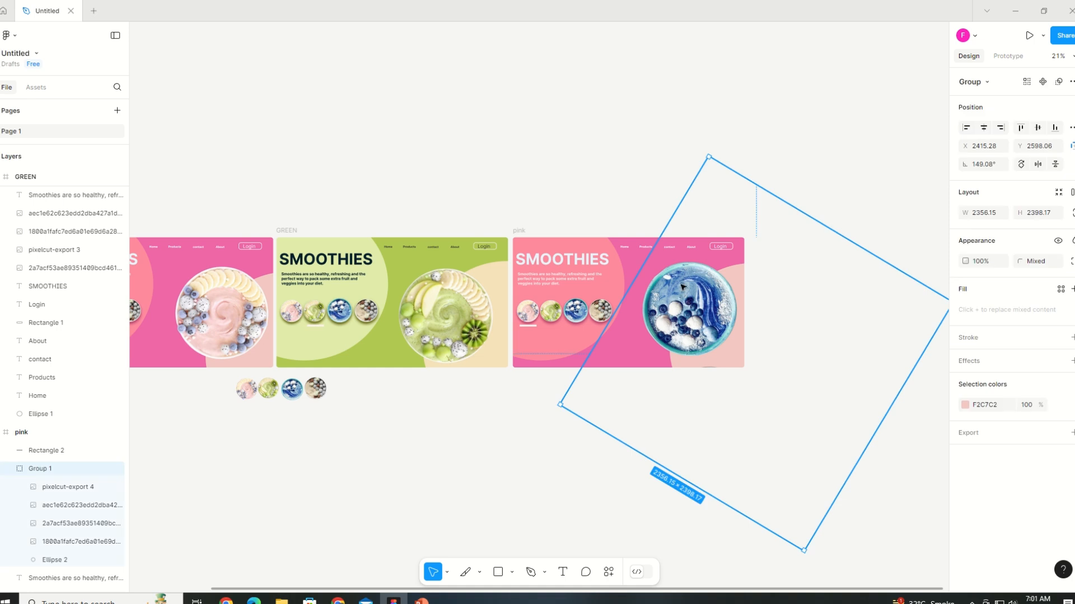
Step: Recolour the large ellipse behind the SMOOTHIES heading on the blue bowl slide to turquoise 41DDE2, sampled from the bowl's rim
{"action": "left_click", "coordinate": [615, 283]}
{"action": "left_click", "coordinate": [965, 310]}
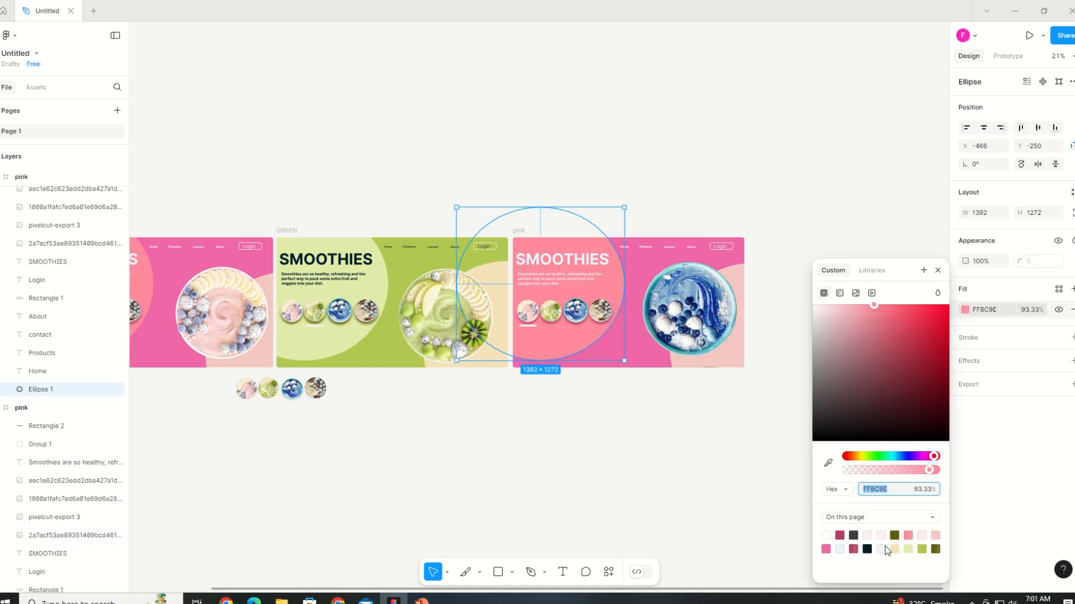
{"action": "left_click", "coordinate": [829, 463]}
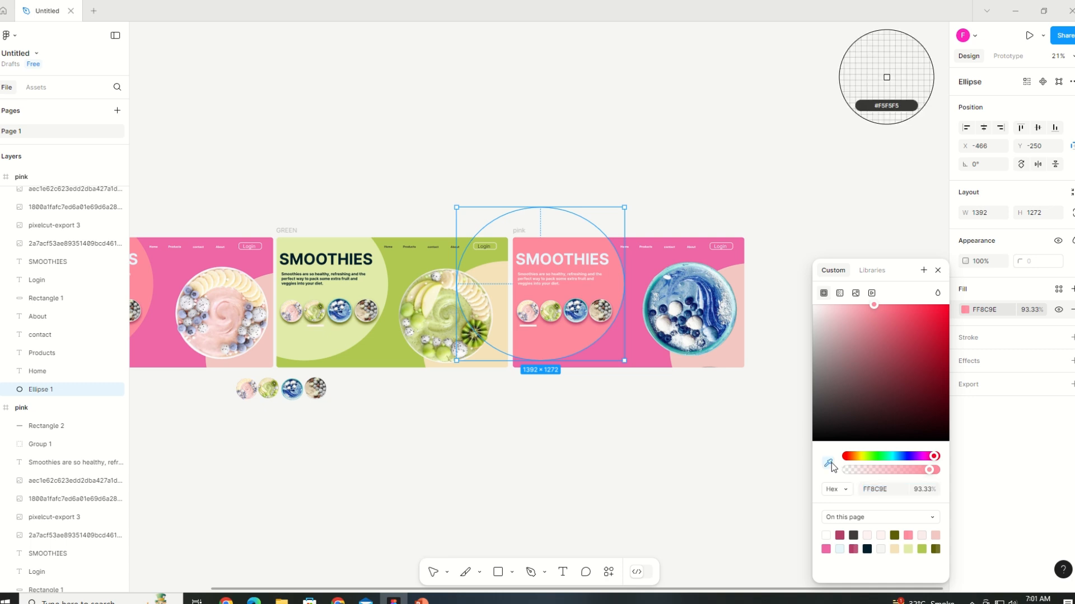
{"action": "left_click", "coordinate": [649, 310]}
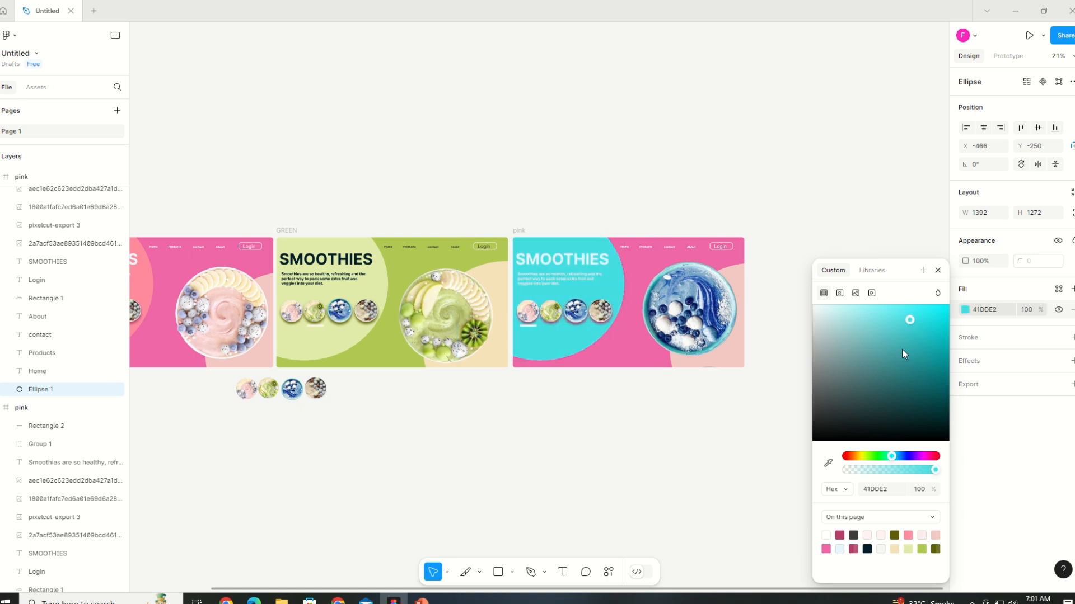
{"action": "key", "text": "Escape"}
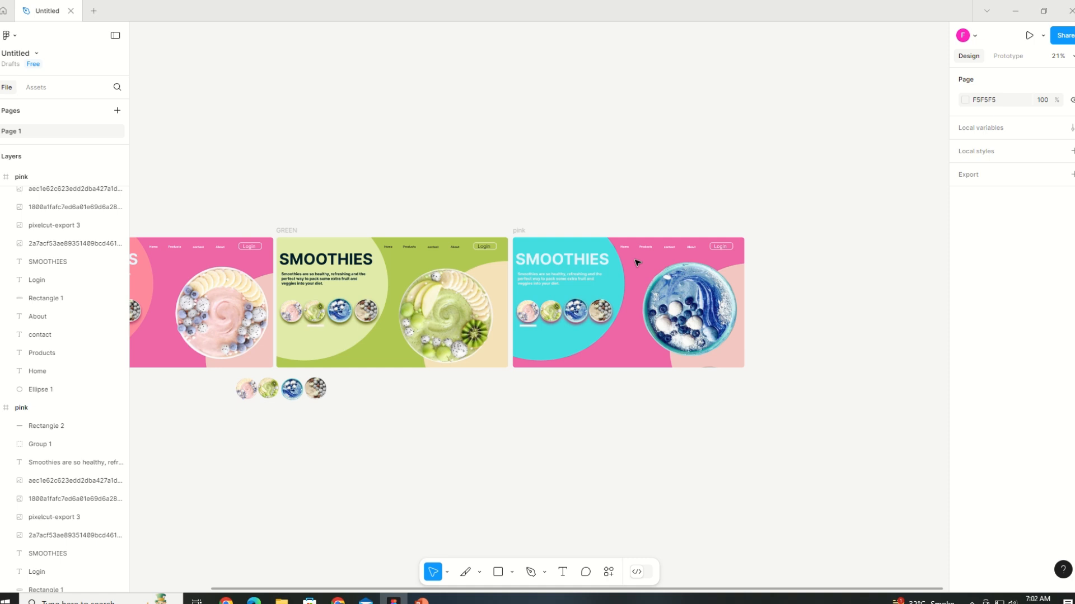
Step: Change the blue bowl slide's frame background fill to blue 366CB7, sampled from the smoothie in the bowl
{"action": "left_click", "coordinate": [22, 176]}
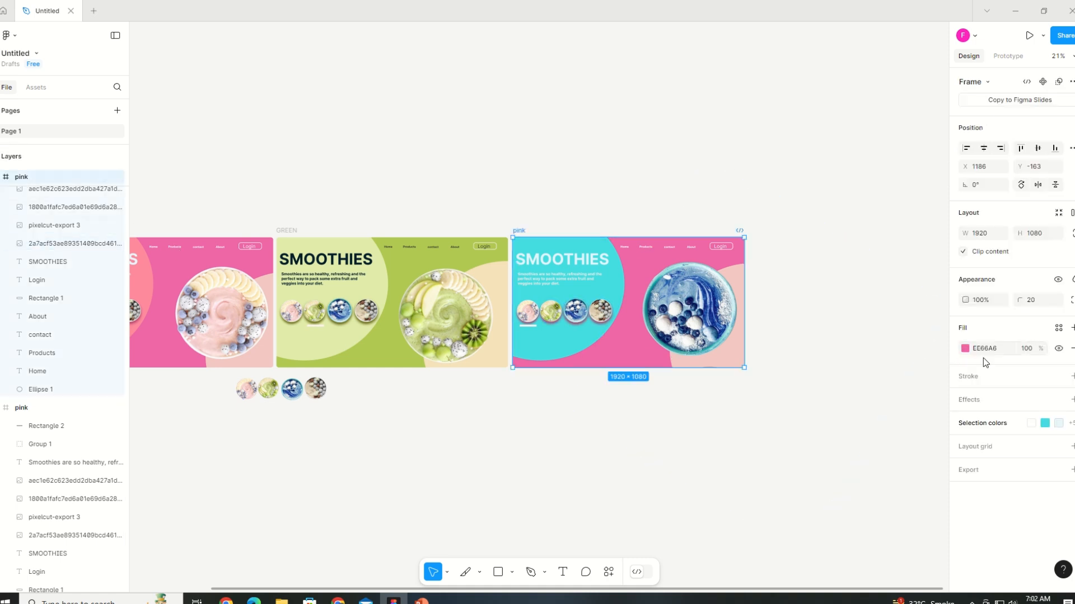
{"action": "left_click", "coordinate": [964, 349]}
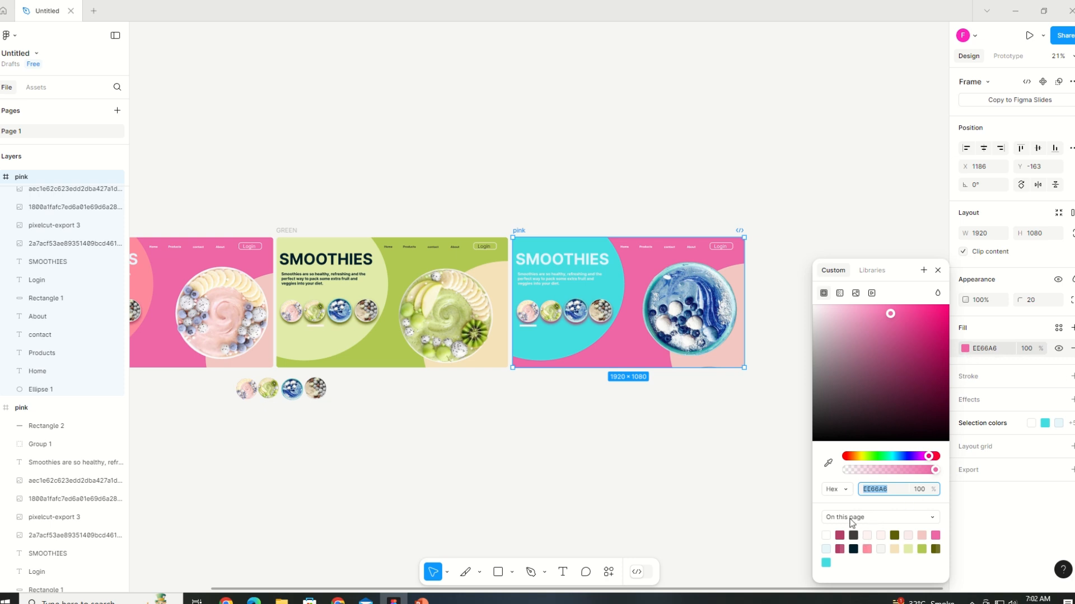
{"action": "left_click", "coordinate": [828, 463]}
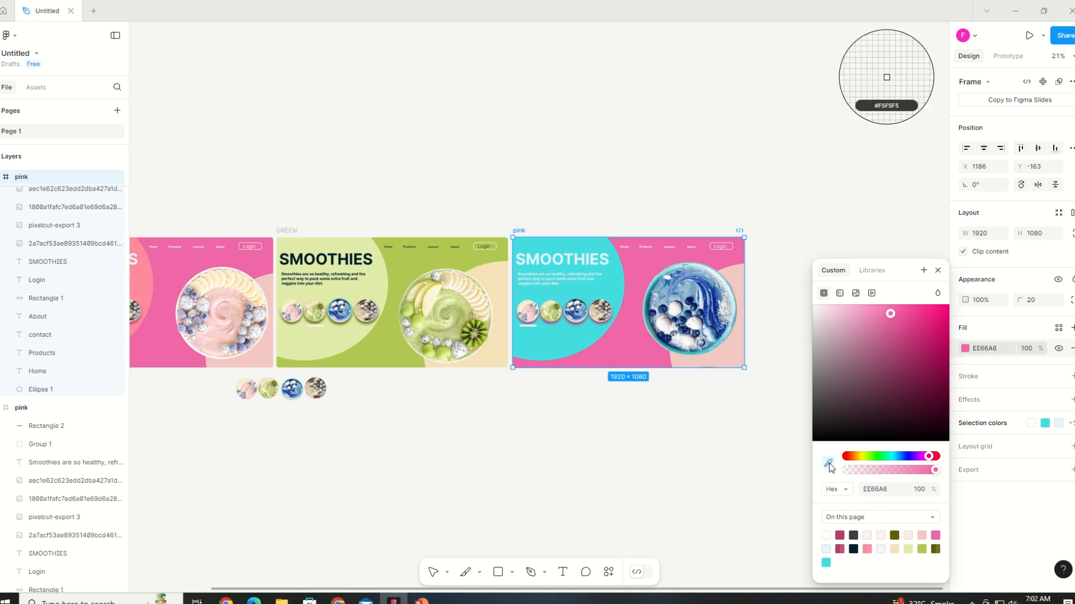
{"action": "left_click", "coordinate": [708, 305]}
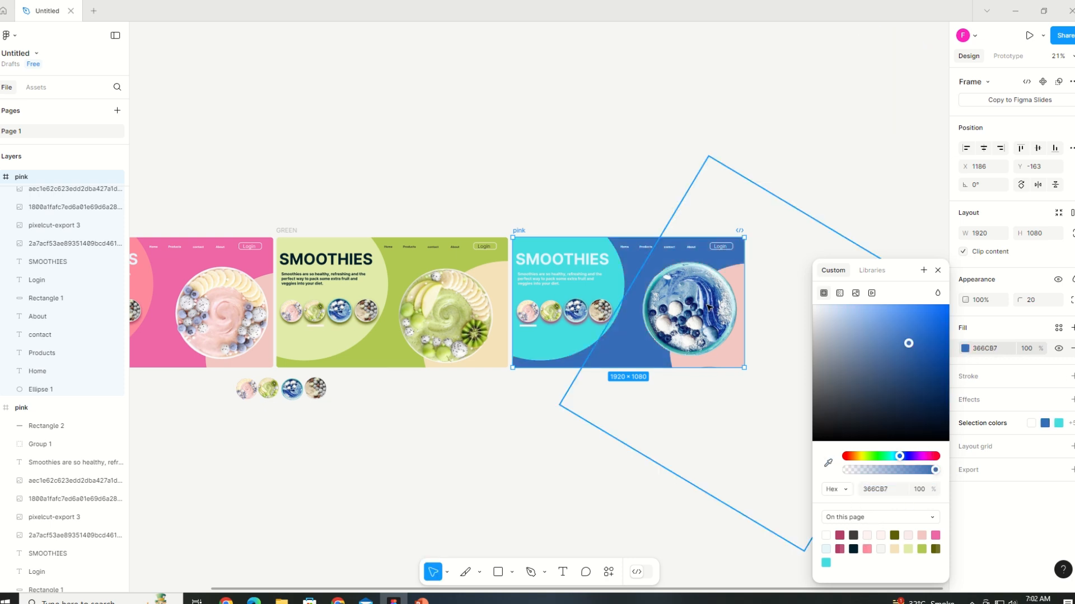
Step: Recolour the ellipse behind the blue bowl to off-white E9E6E4, sampled from the bowl image
{"action": "left_click", "coordinate": [730, 352]}
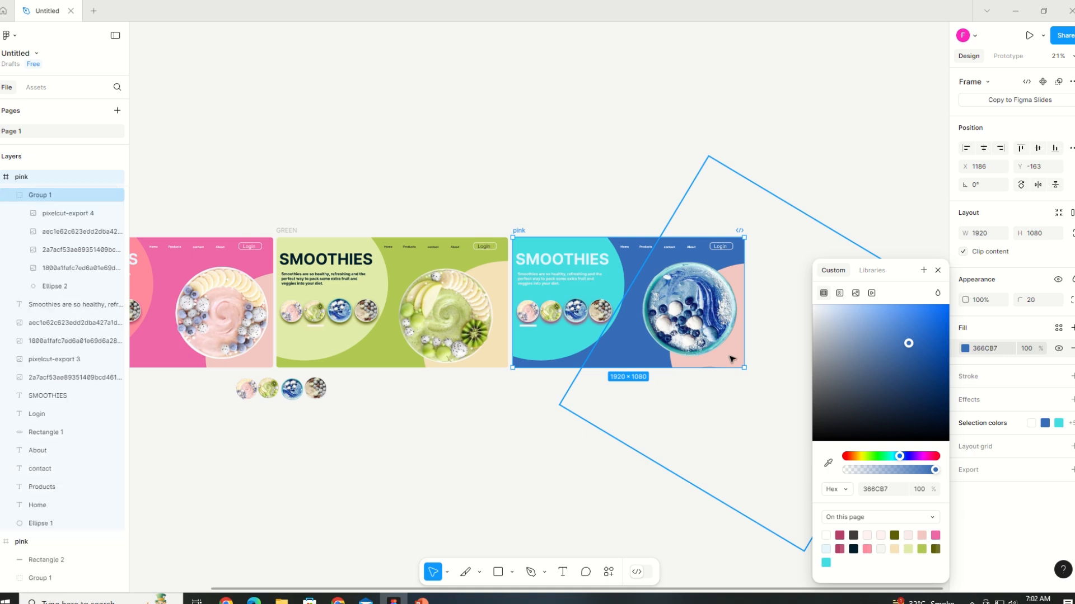
{"action": "left_click", "coordinate": [965, 405]}
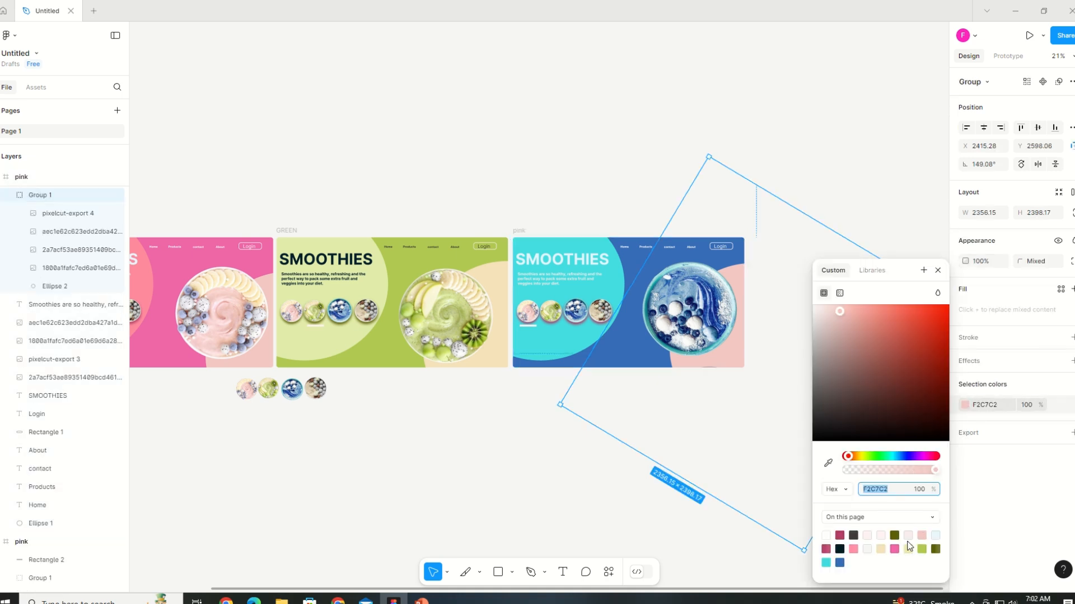
{"action": "left_click", "coordinate": [828, 463]}
{"action": "left_click", "coordinate": [691, 334]}
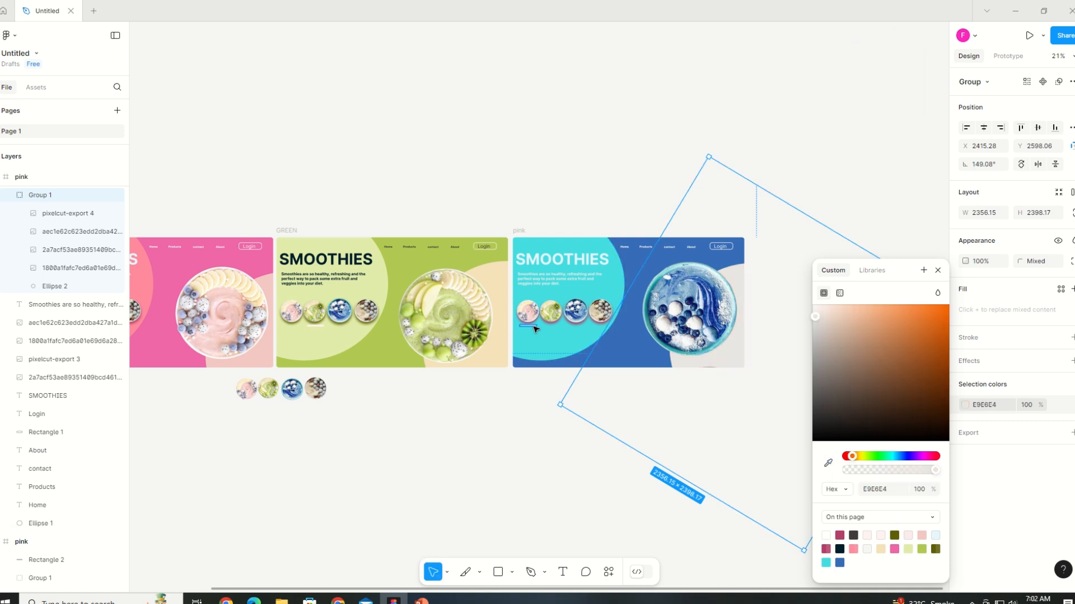
Step: Move the white indicator line on the blue bowl slide under the blue bowl thumbnail
{"action": "left_click", "coordinate": [535, 329]}
{"action": "left_click_drag", "start_coordinate": [536, 329], "coordinate": [584, 330]}
{"action": "left_click", "coordinate": [575, 418]}
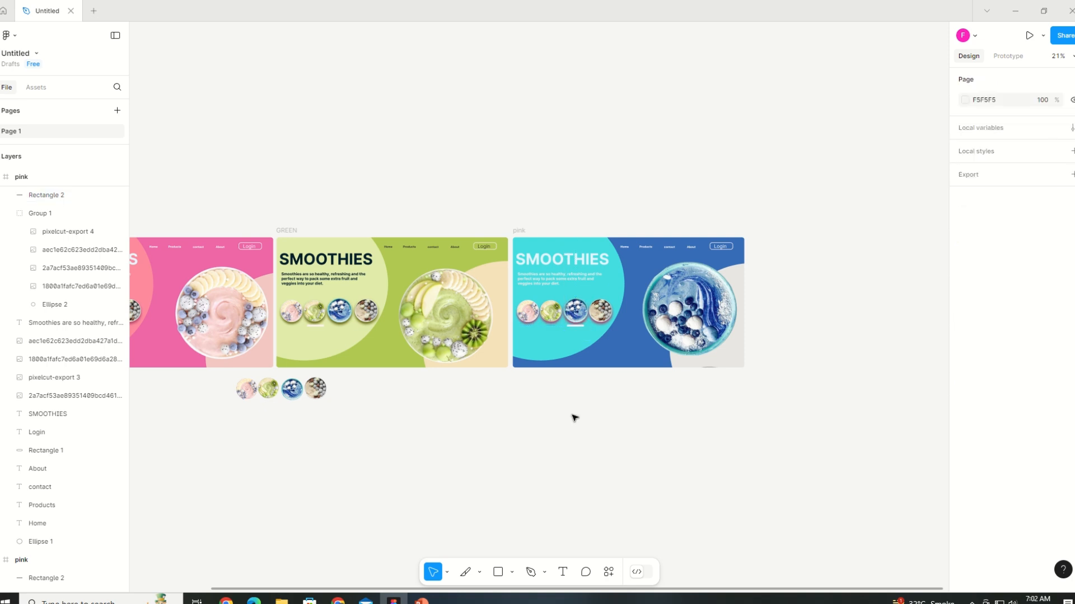
Step: Set the SMOOTHIES heading on the blue bowl slide to near-black navy 05141A
{"action": "left_click", "coordinate": [575, 267]}
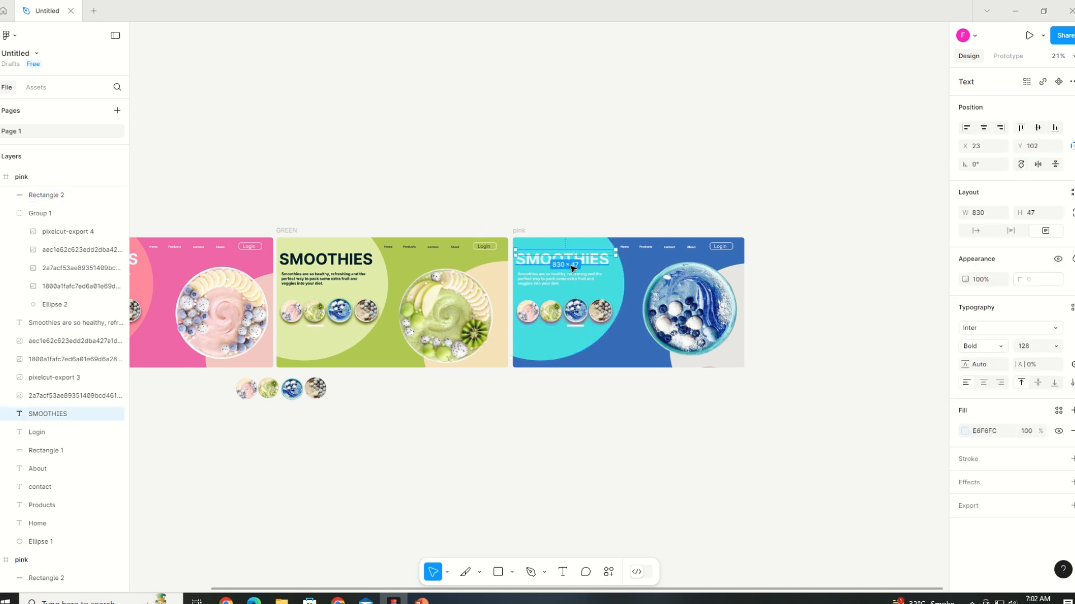
{"action": "left_click", "coordinate": [970, 432]}
{"action": "left_click_drag", "start_coordinate": [941, 426], "coordinate": [922, 429]}
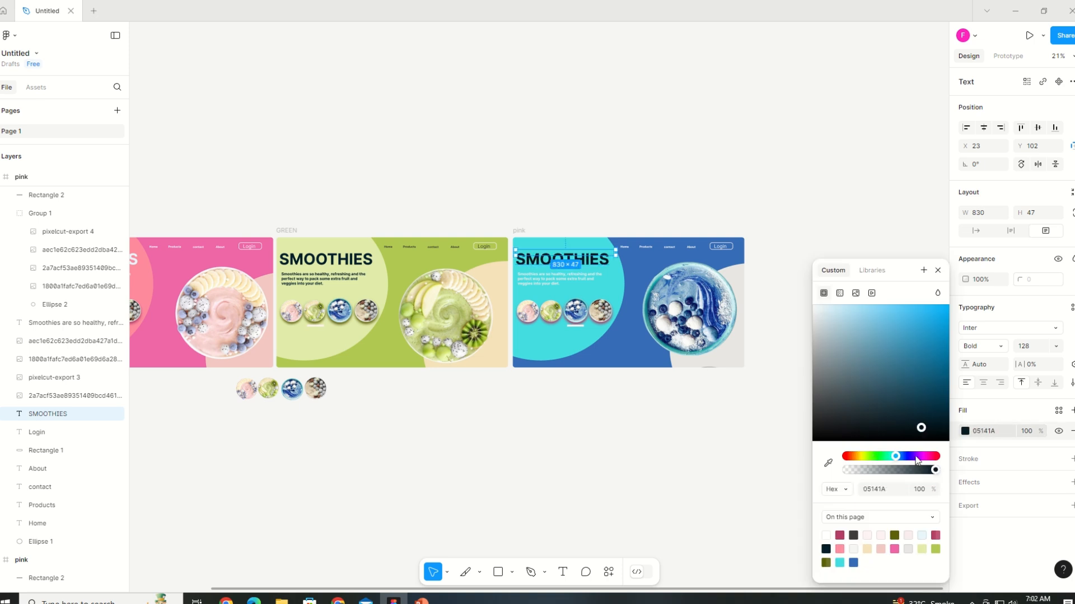
Step: Try a dark purple 260236 fill on the SMOOTHIES heading of the blue bowl slide
{"action": "left_click", "coordinate": [916, 456]}
{"action": "left_click", "coordinate": [890, 333]}
{"action": "left_click_drag", "start_coordinate": [890, 333], "coordinate": [944, 419]}
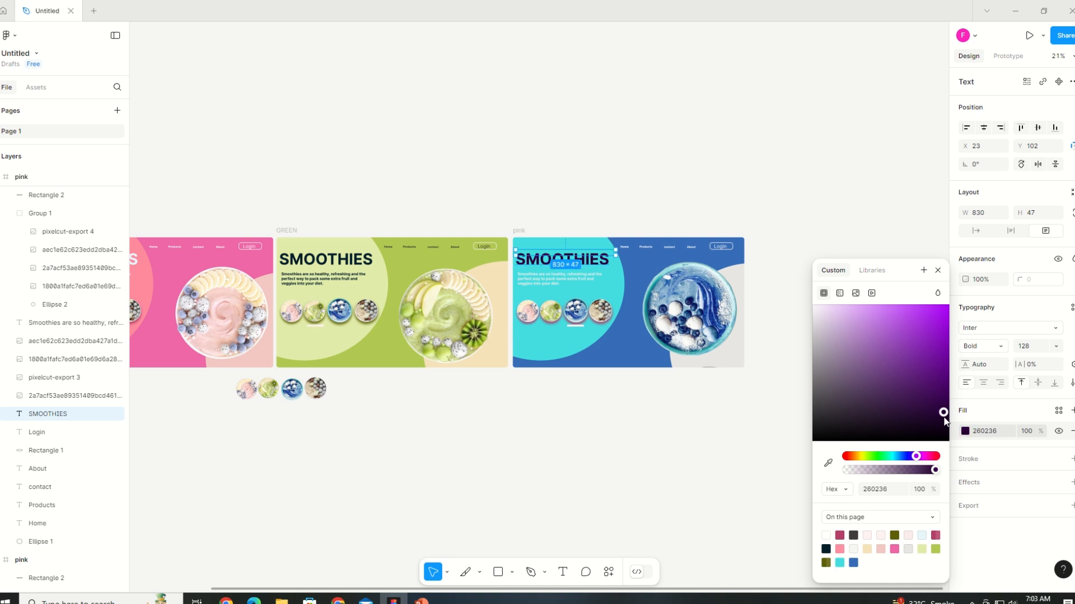
Step: Set the SMOOTHIES heading and the description paragraph on the blue bowl slide to raspberry B6406A at 86.67% opacity
{"action": "left_click", "coordinate": [936, 536]}
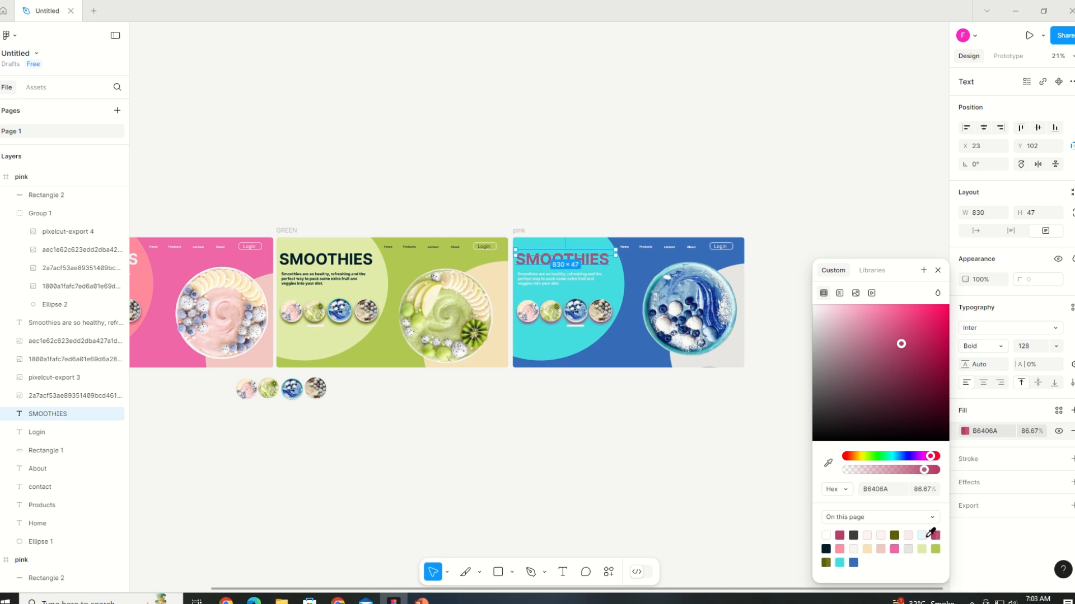
{"action": "left_click", "coordinate": [560, 279]}
{"action": "left_click", "coordinate": [965, 431]}
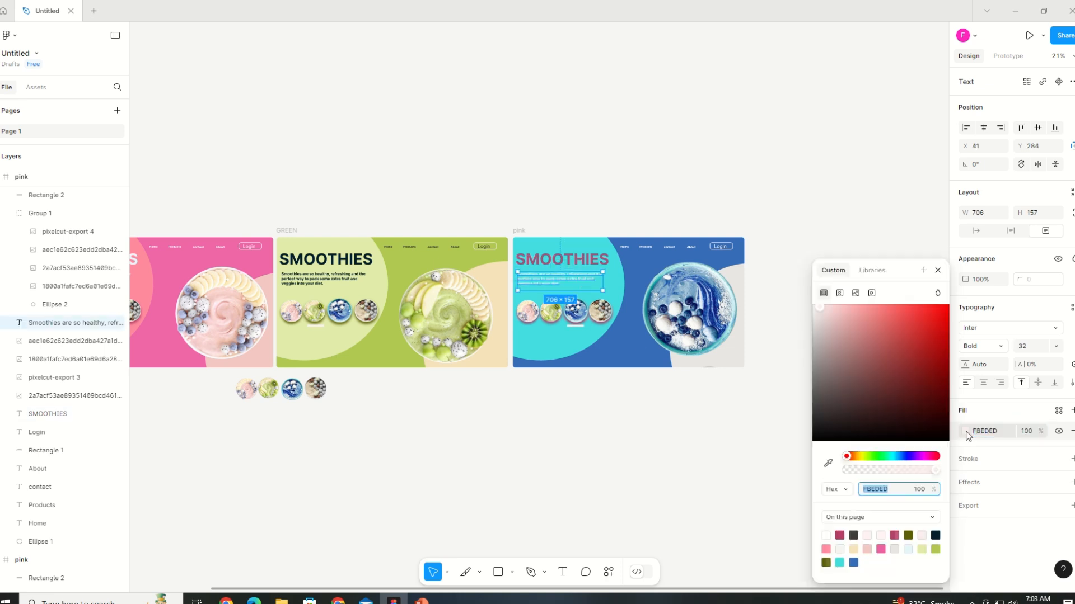
{"action": "left_click", "coordinate": [894, 536]}
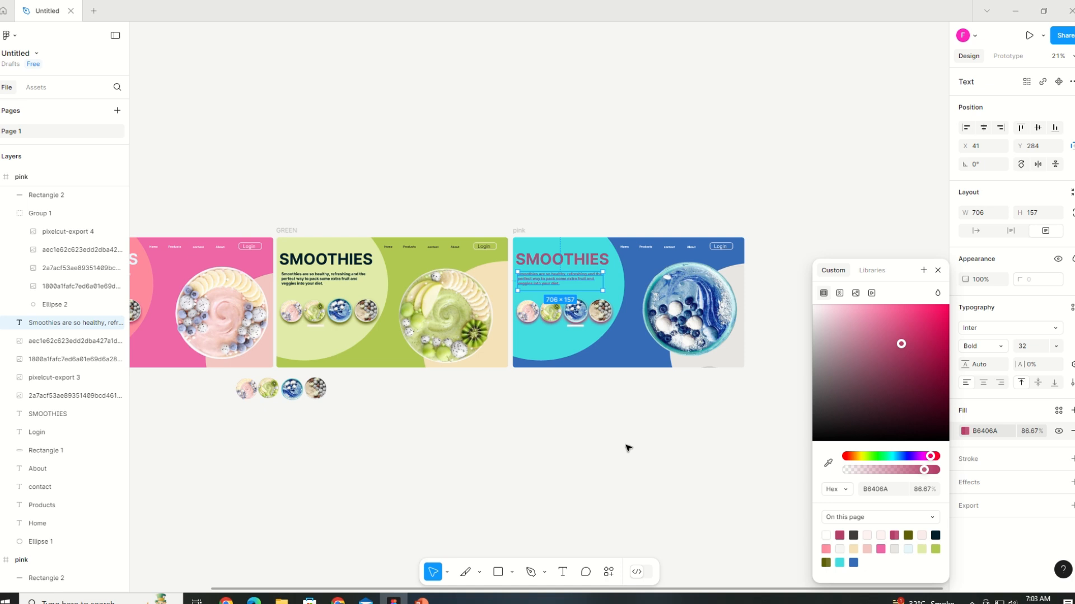
Step: Try B6406A and FFFFFF fills and an Extra Bold weight on the blue slide's navigation links and Login outline, and undo the changes
{"action": "left_click", "coordinate": [647, 247]}
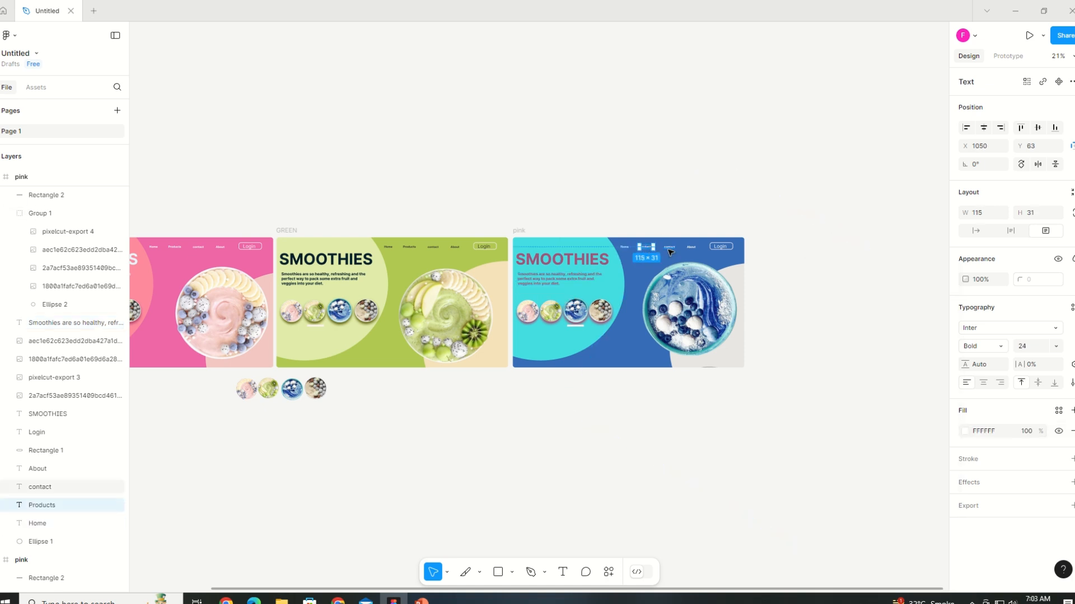
{"action": "left_click", "coordinate": [669, 247], "text": "shift"}
{"action": "left_click", "coordinate": [624, 247], "text": "shift"}
{"action": "left_click", "coordinate": [691, 247], "text": "shift"}
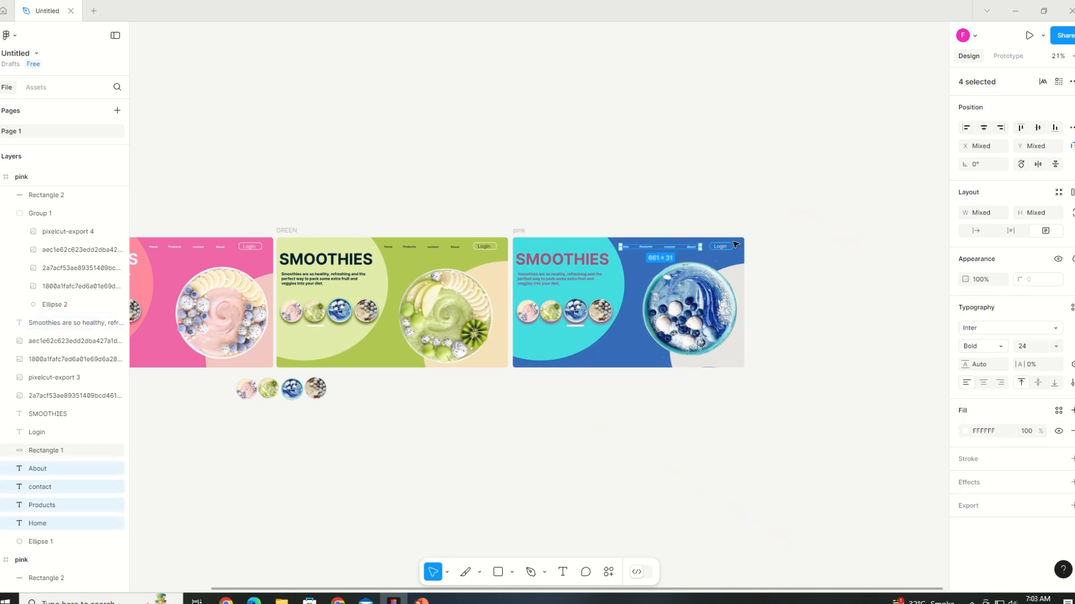
{"action": "left_click", "coordinate": [734, 244], "text": "shift"}
{"action": "left_click", "coordinate": [964, 431]}
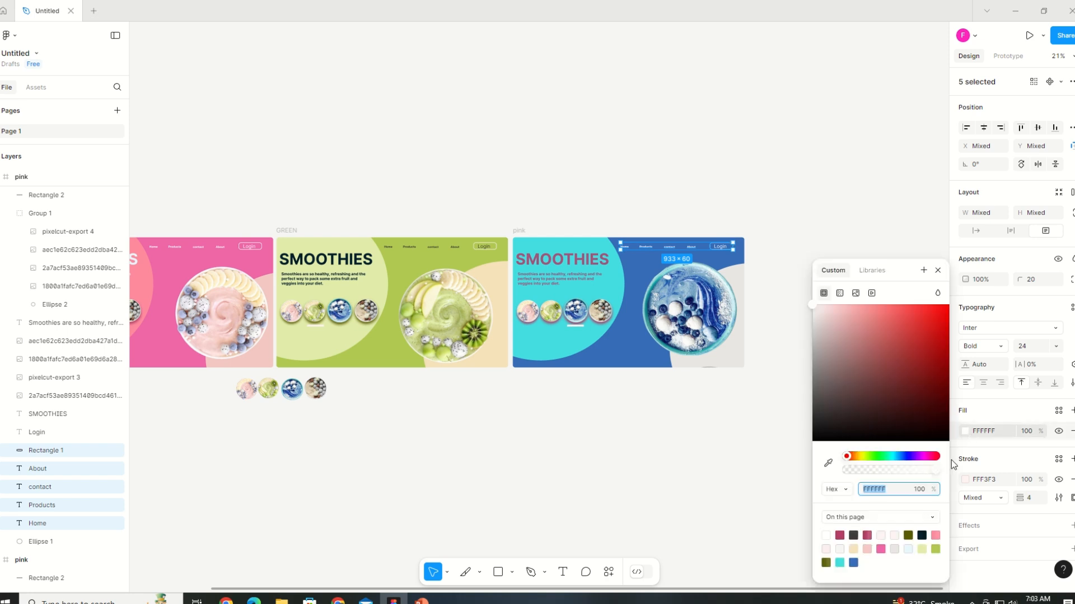
{"action": "left_click", "coordinate": [839, 535]}
{"action": "left_click", "coordinate": [827, 535]}
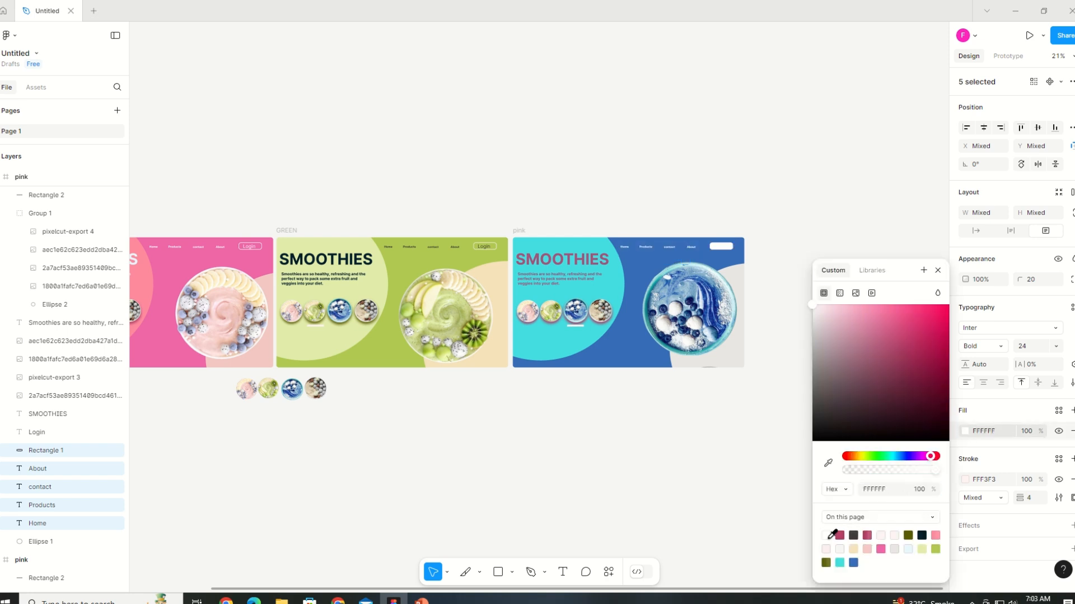
{"action": "left_click", "coordinate": [996, 345]}
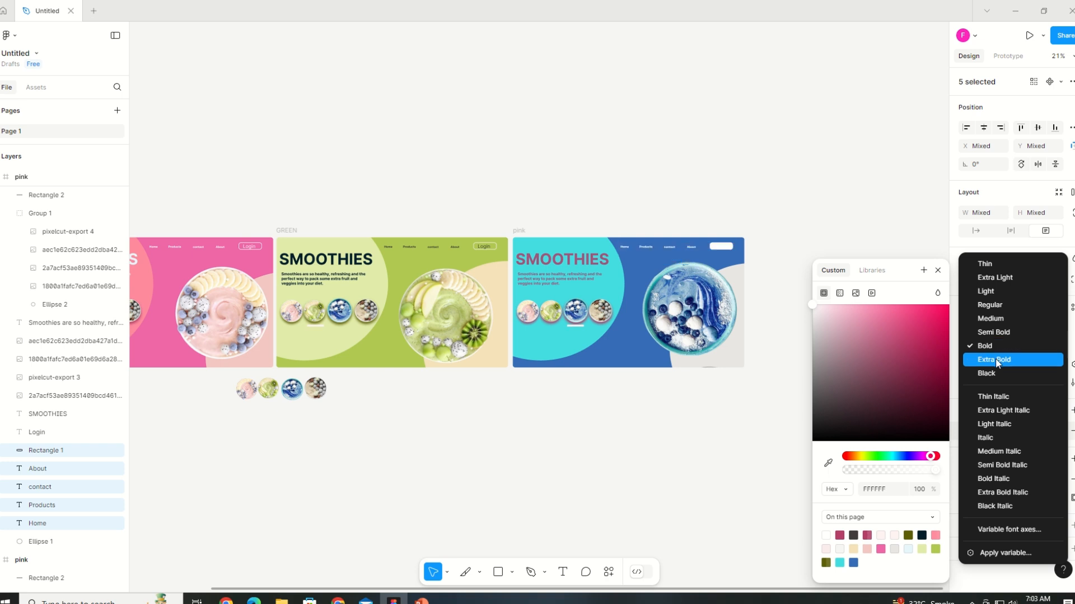
{"action": "left_click", "coordinate": [996, 357]}
{"action": "key", "text": "ctrl+z"}
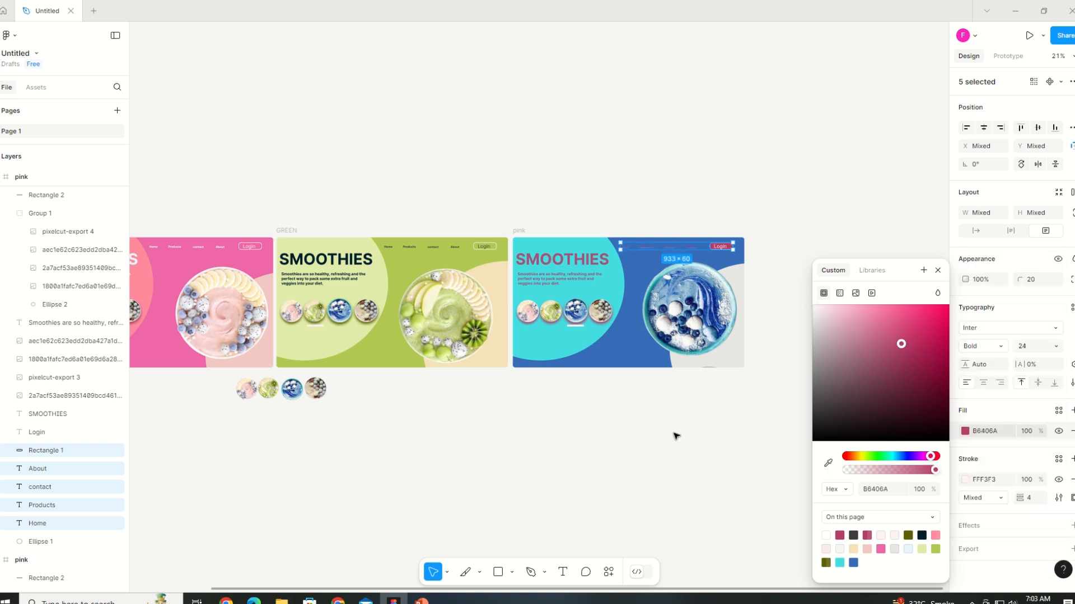
{"action": "left_click", "coordinate": [676, 436]}
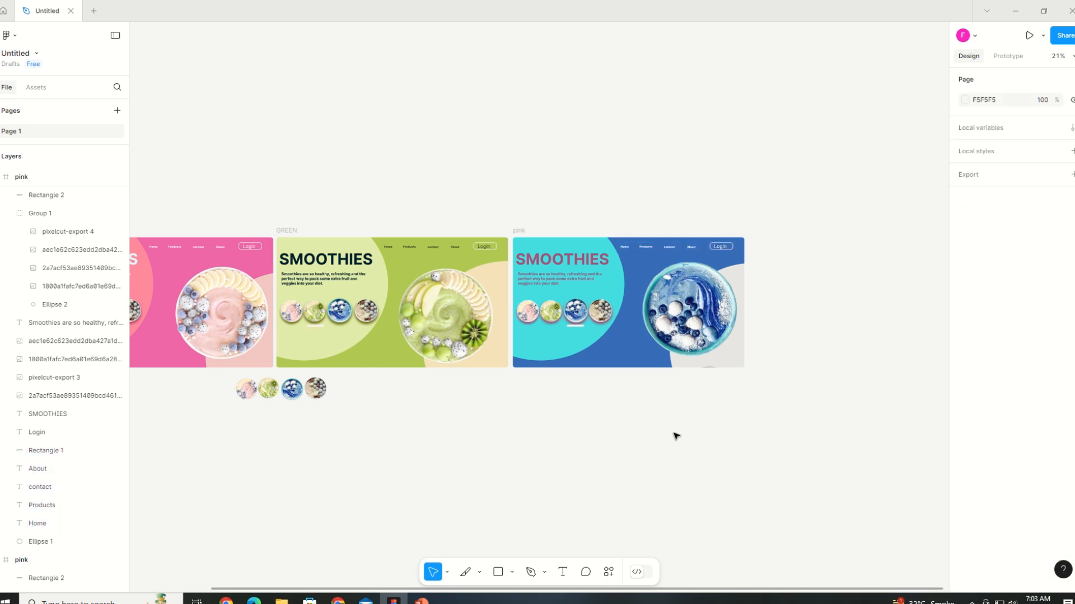
Step: Change the pink bowl thumbnail's drop shadow on the blue slide to dark blue 082D40 and copy its hex value
{"action": "left_click", "coordinate": [528, 311]}
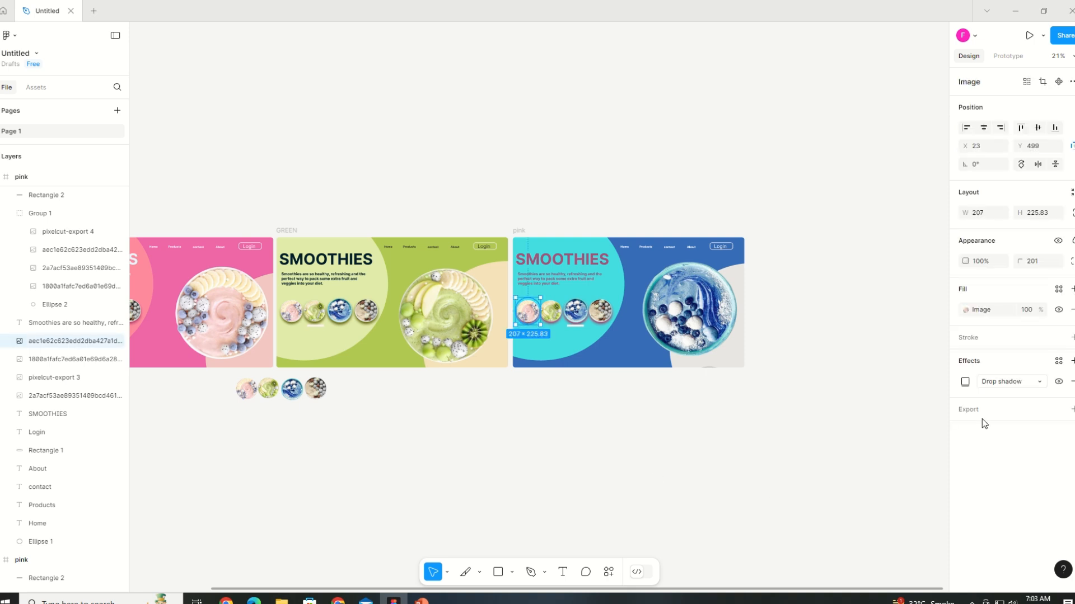
{"action": "left_click", "coordinate": [965, 382]}
{"action": "left_click", "coordinate": [874, 484]}
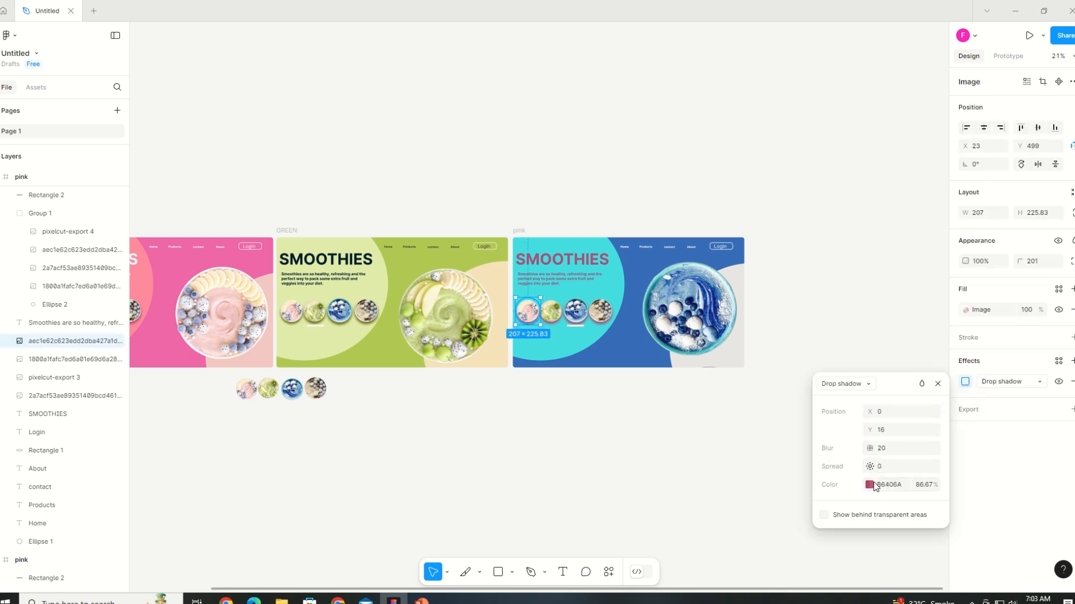
{"action": "left_click", "coordinate": [869, 485]}
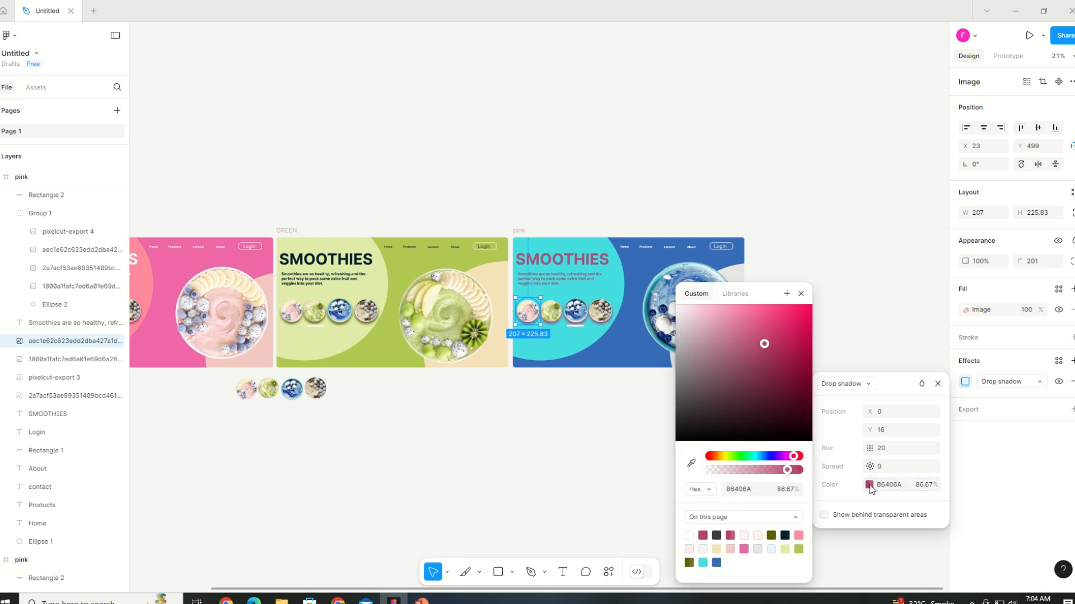
{"action": "left_click", "coordinate": [759, 456]}
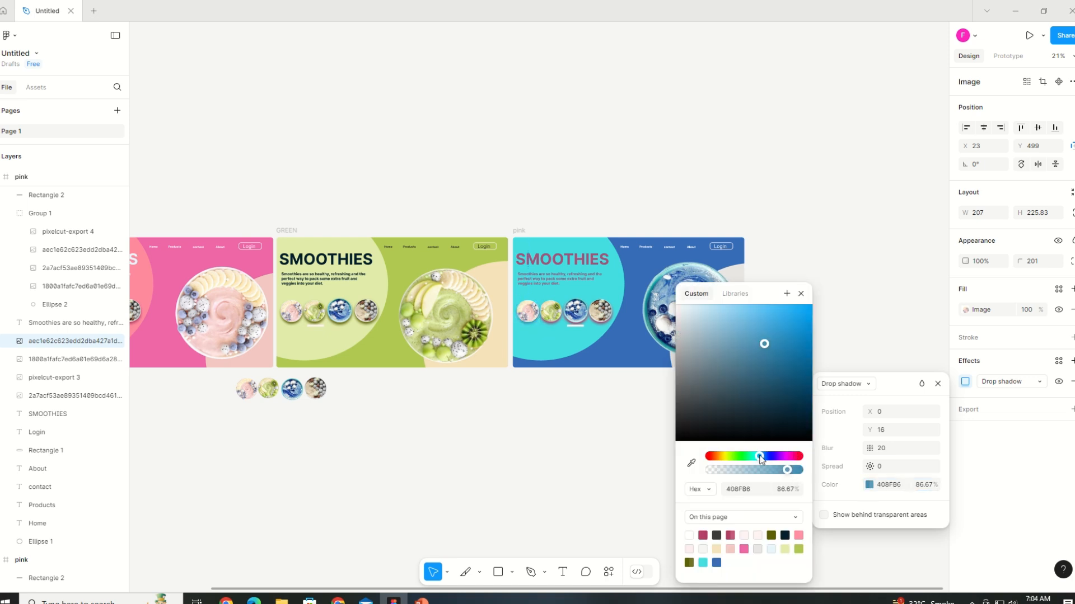
{"action": "left_click", "coordinate": [795, 407]}
{"action": "left_click", "coordinate": [882, 486]}
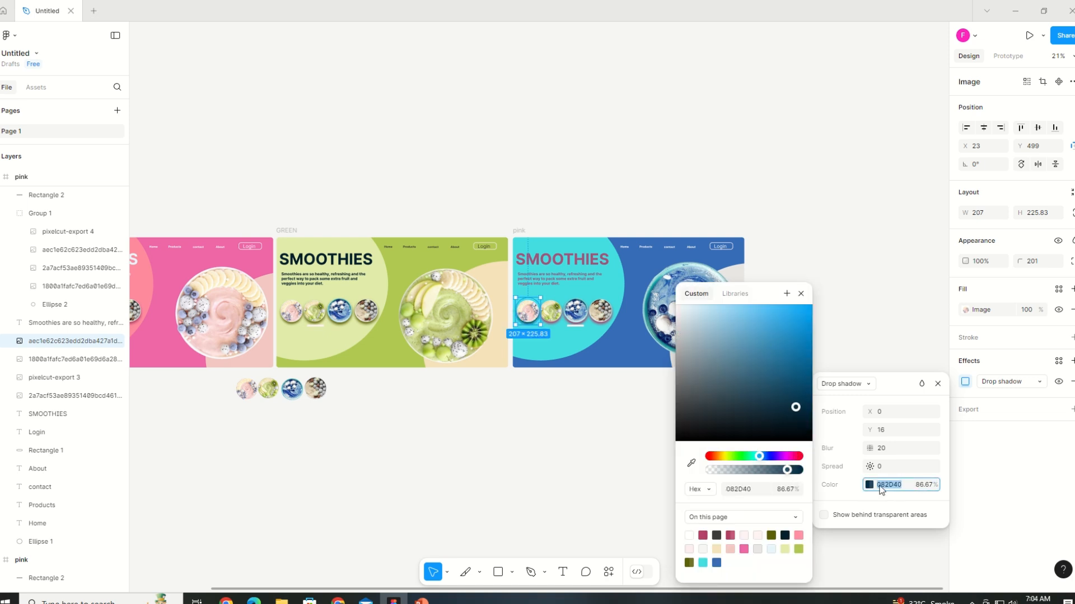
{"action": "right_click", "coordinate": [881, 487]}
{"action": "left_click", "coordinate": [895, 432]}
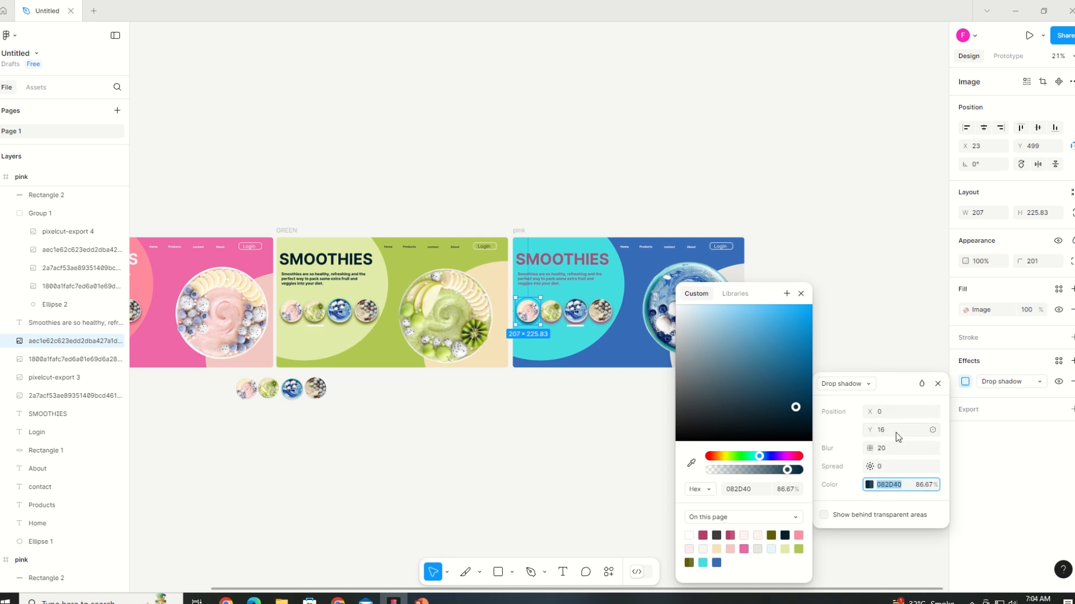
Step: Apply the copied drop shadow colour 082D40 to the green and blue bowl thumbnails on the blue slide
{"action": "left_click", "coordinate": [551, 317]}
{"action": "left_click", "coordinate": [965, 382]}
{"action": "left_click", "coordinate": [896, 485]}
{"action": "key", "text": "ctrl+c"}
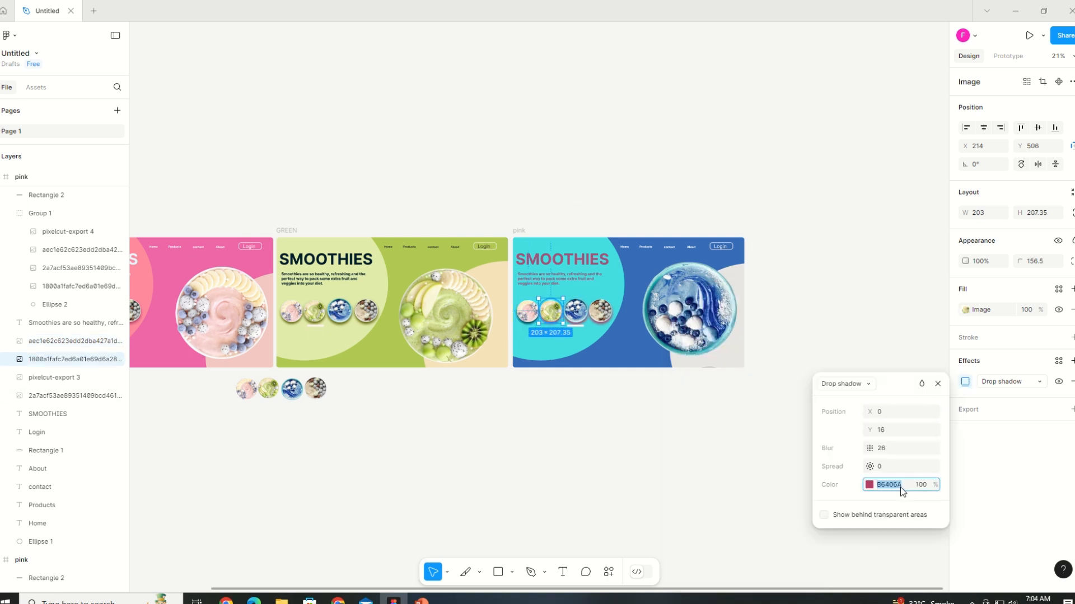
{"action": "left_click", "coordinate": [901, 490]}
{"action": "left_click", "coordinate": [576, 313]}
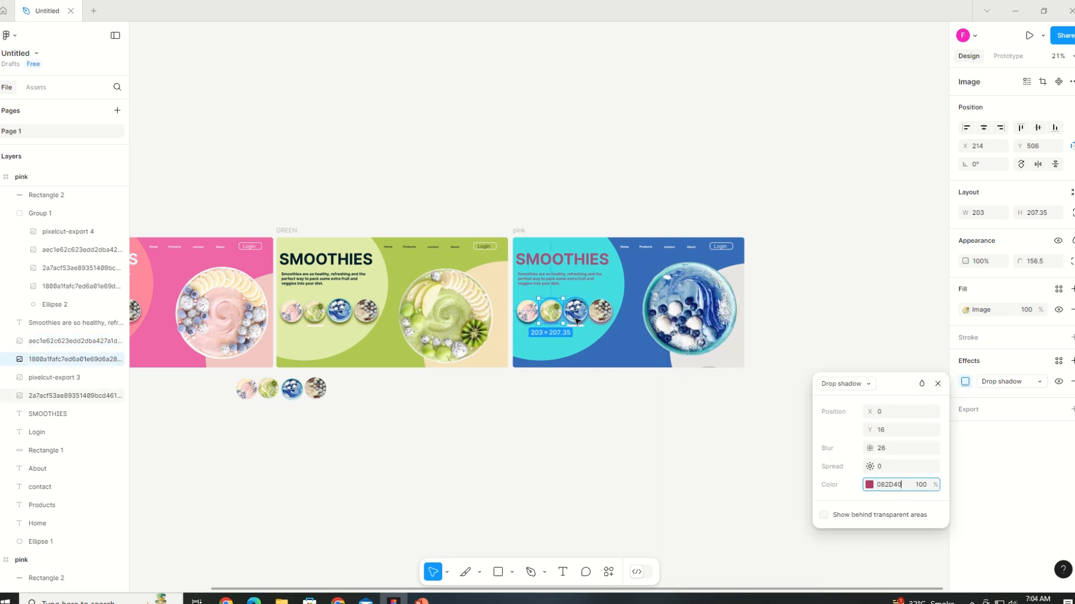
{"action": "left_click", "coordinate": [965, 381]}
{"action": "left_click", "coordinate": [896, 486]}
{"action": "key", "text": "ctrl+v"}
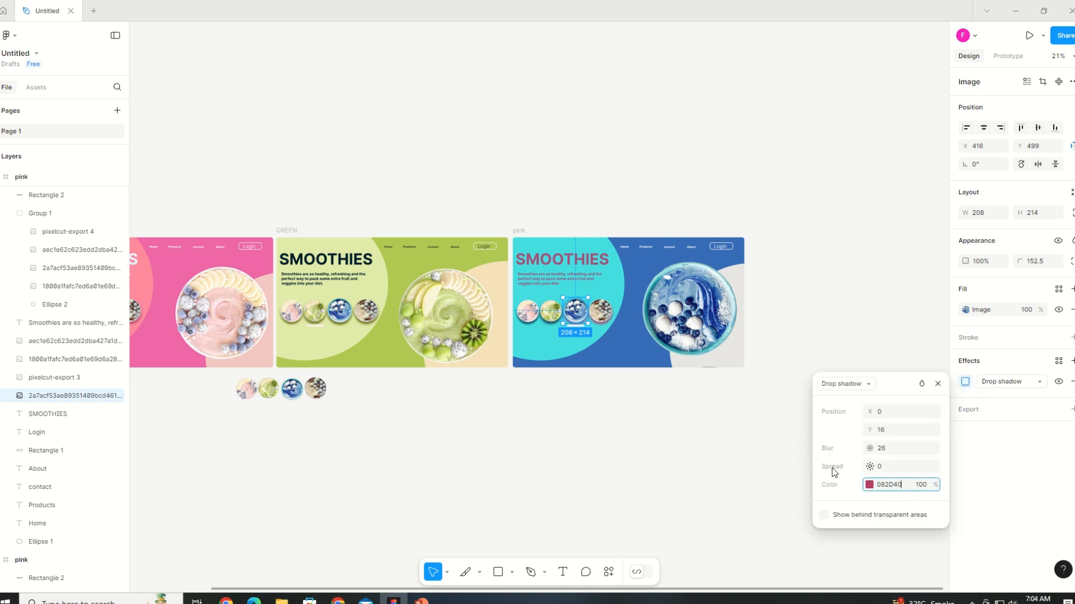
Step: Apply the copied drop shadow colour 082D40 to the brown bowl thumbnail on the blue slide
{"action": "left_click", "coordinate": [600, 311]}
{"action": "left_click", "coordinate": [965, 381]}
{"action": "left_click", "coordinate": [891, 486]}
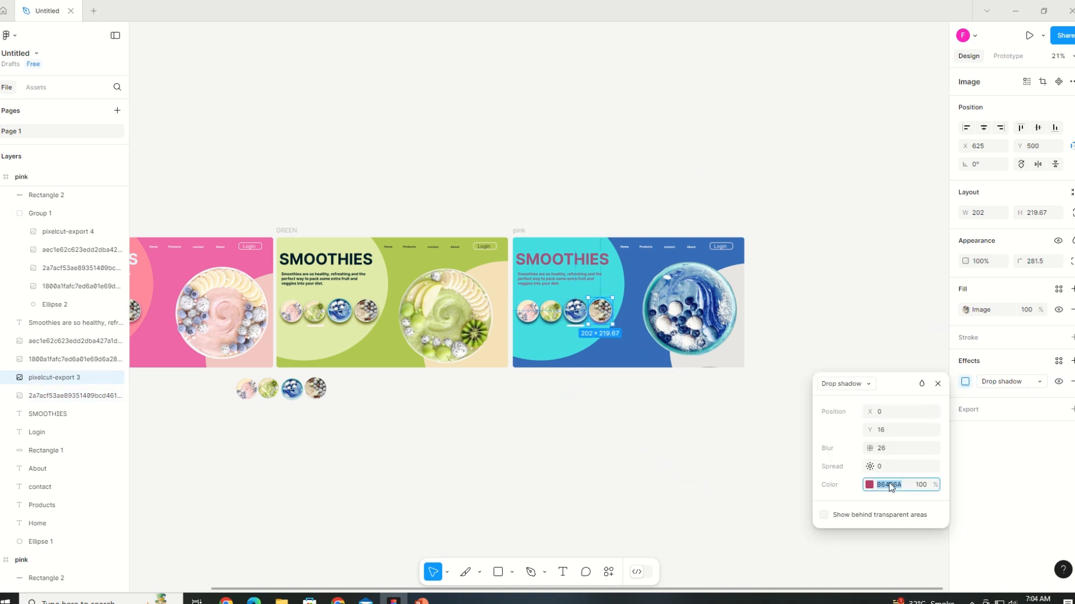
{"action": "key", "text": "ctrl+v"}
{"action": "left_click", "coordinate": [738, 493]}
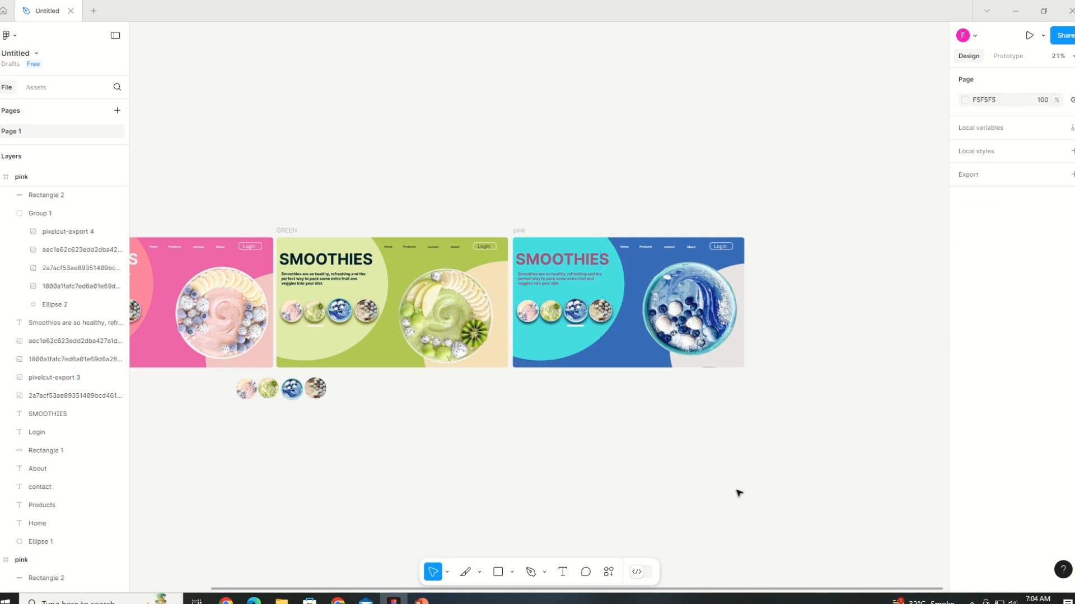
Step: Rename the blue bowl slide's frame from pink to BLUE
{"action": "right_click", "coordinate": [20, 178]}
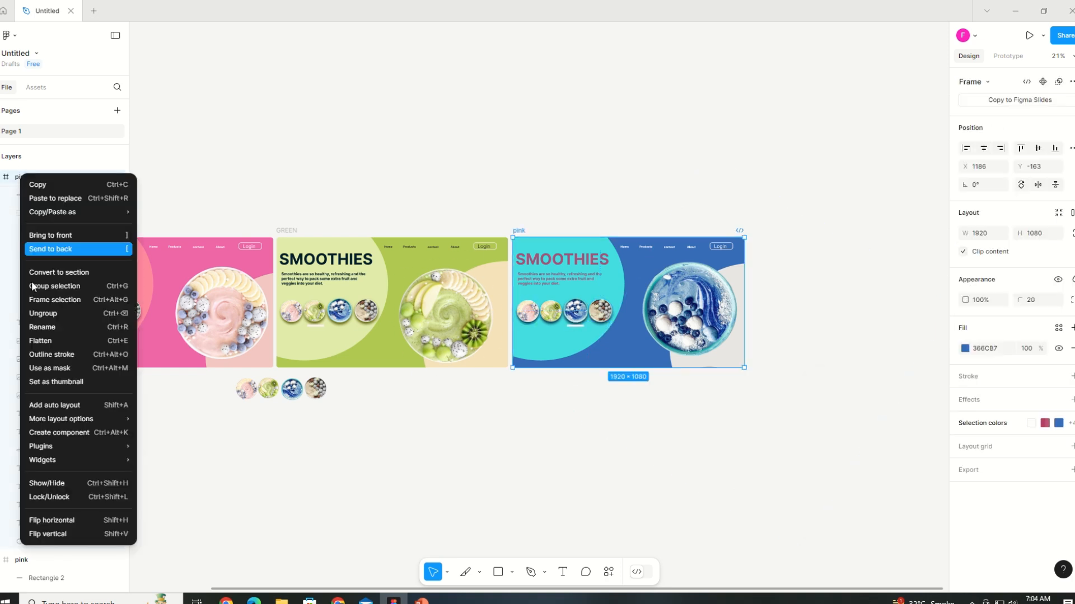
{"action": "left_click", "coordinate": [42, 326]}
{"action": "type", "text": "B"}
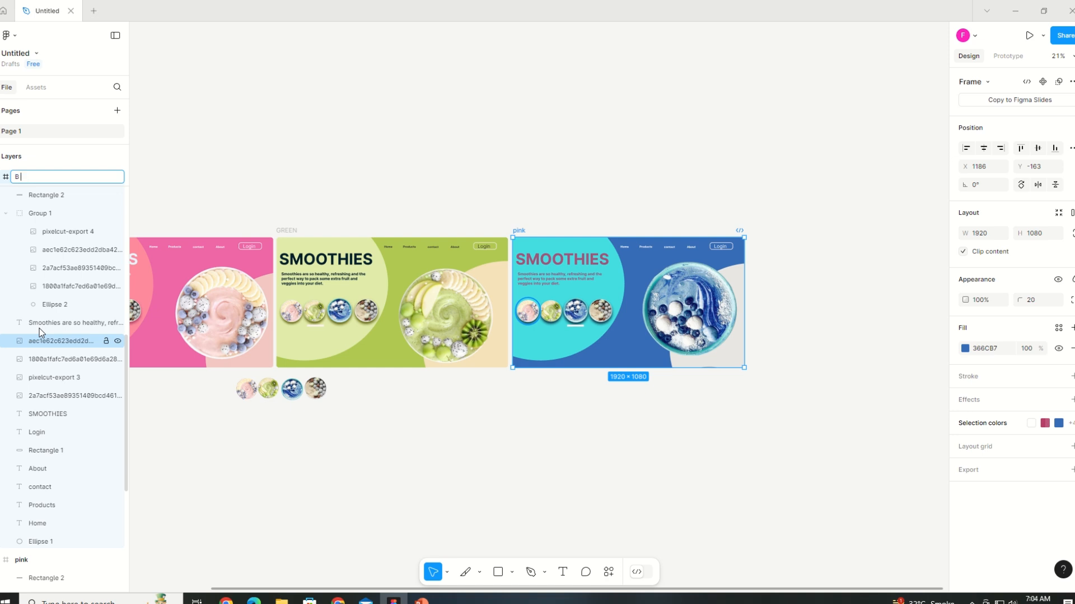
{"action": "type", "text": " LU"}
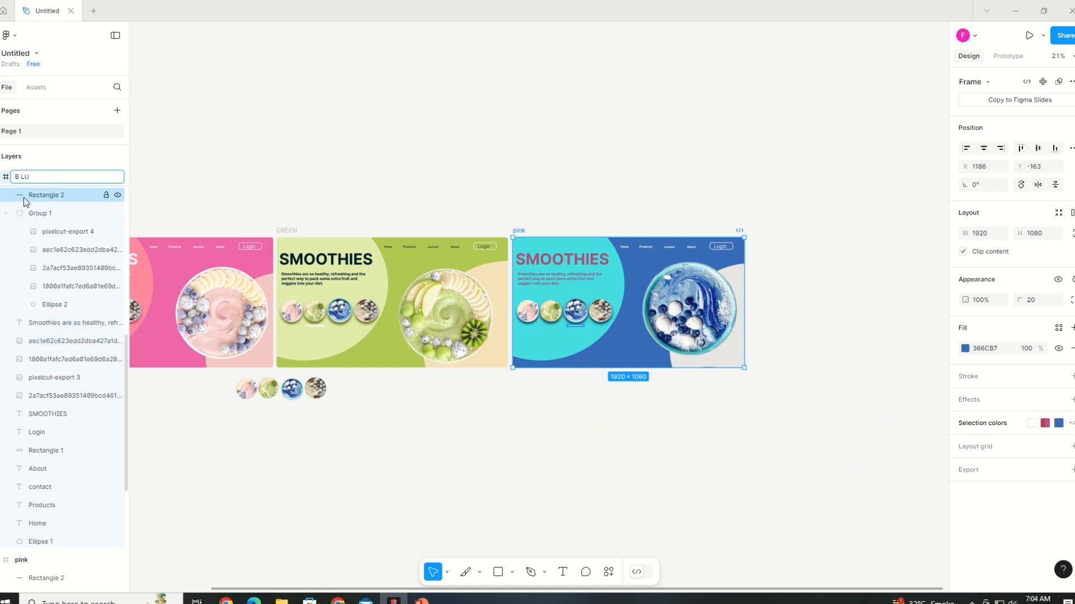
{"action": "type", "text": "E"}
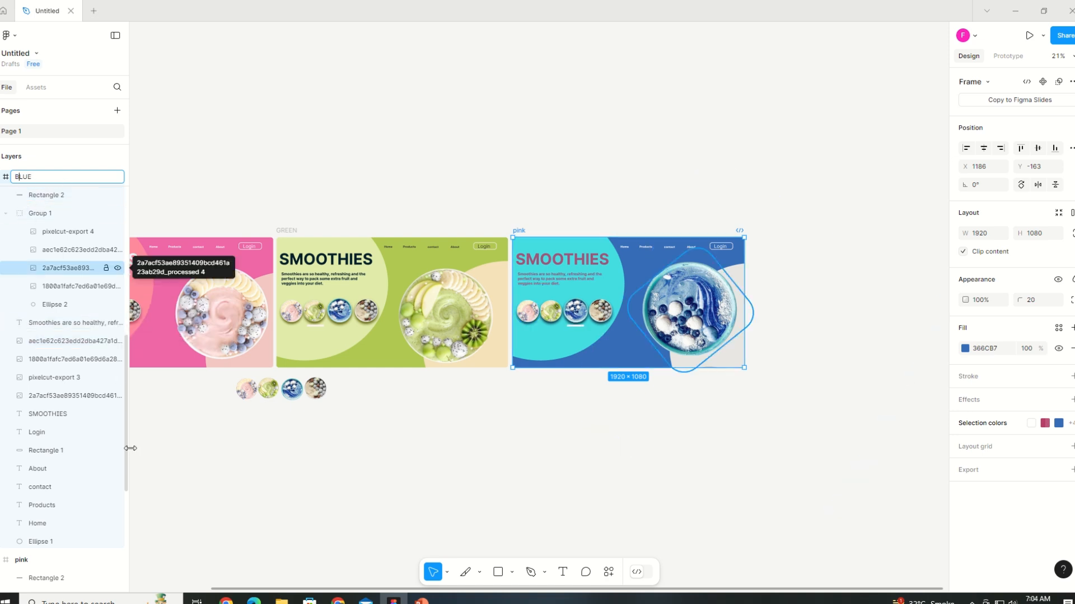
{"action": "key", "text": "Return"}
{"action": "key", "text": "Escape"}
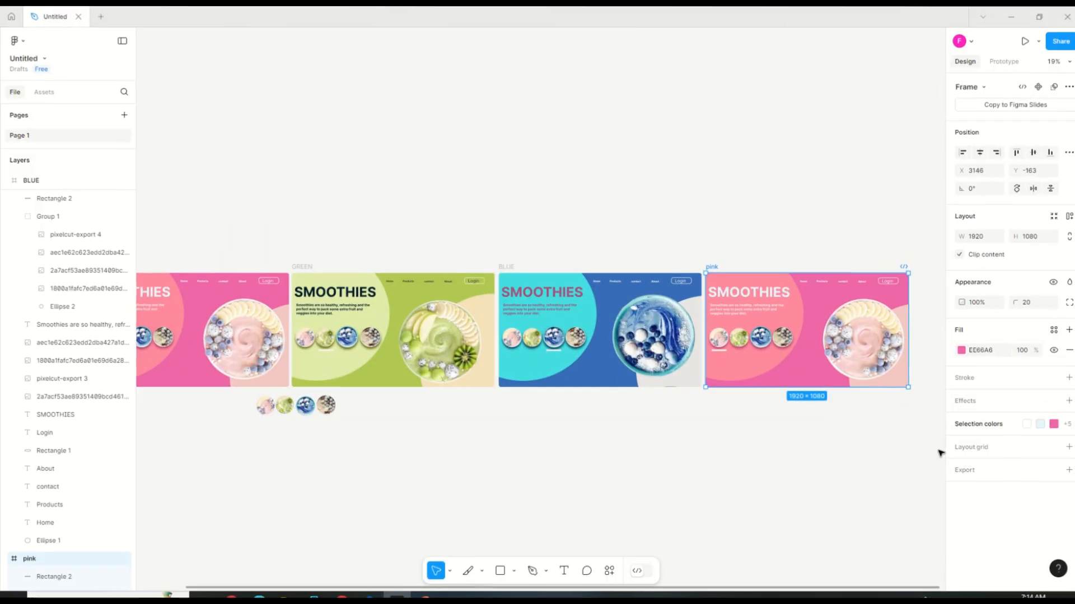
Step: Rotate the bowl wheel group on the pink slide after BLUE to 69.32° so the brown bowl faces the frame
{"action": "left_click_drag", "start_coordinate": [940, 451], "coordinate": [933, 403]}
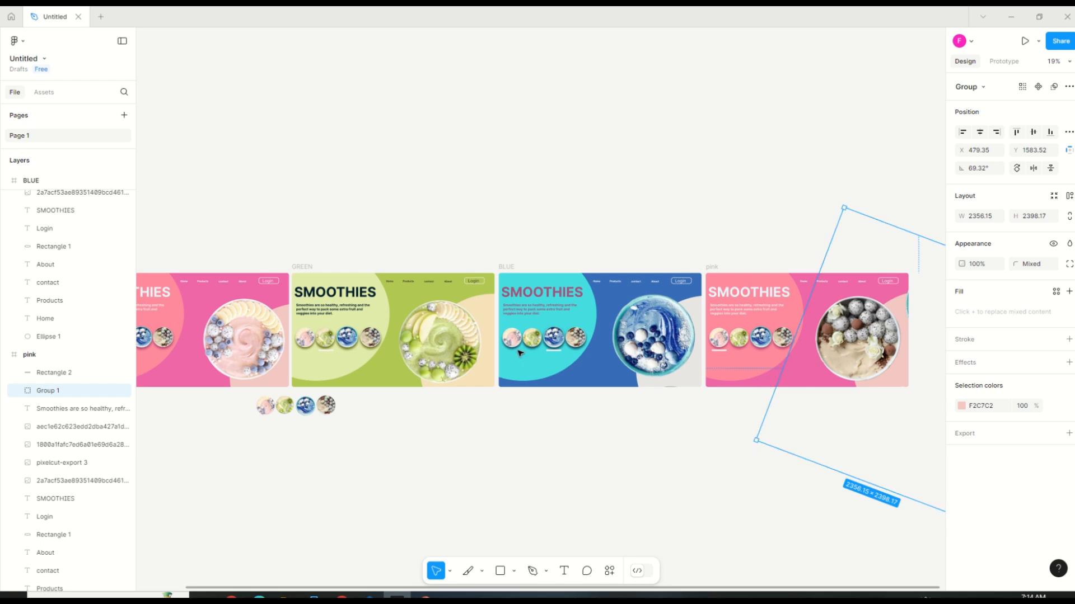
{"action": "left_click", "coordinate": [335, 292]}
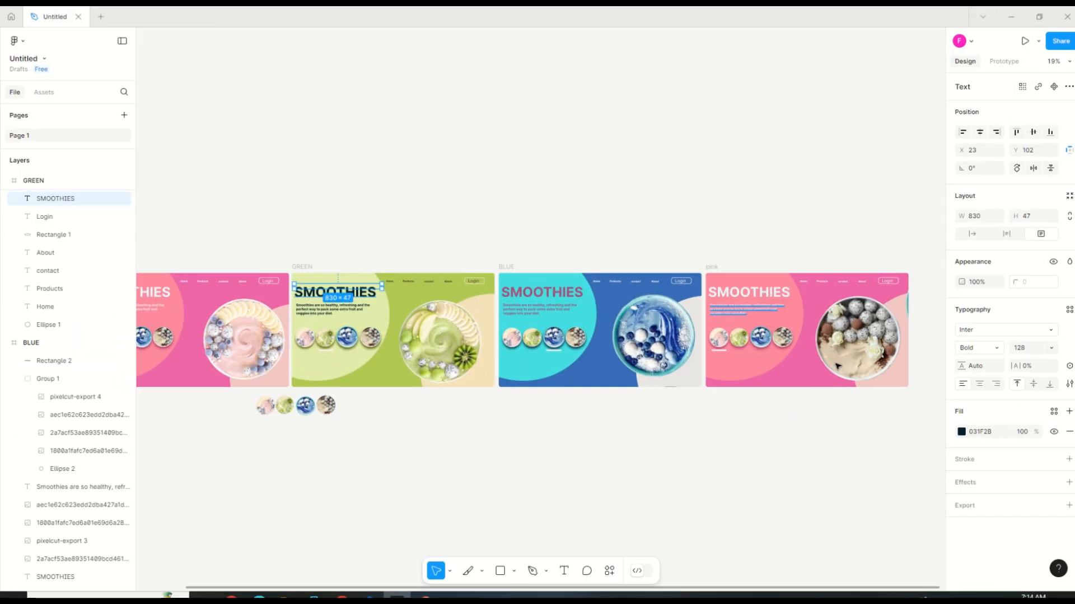
Step: Recolour the large ellipse behind the heading on the brown bowl slide to a light brown sampled from the brown bowl thumbnail
{"action": "left_click", "coordinate": [795, 369]}
{"action": "left_click", "coordinate": [961, 311]}
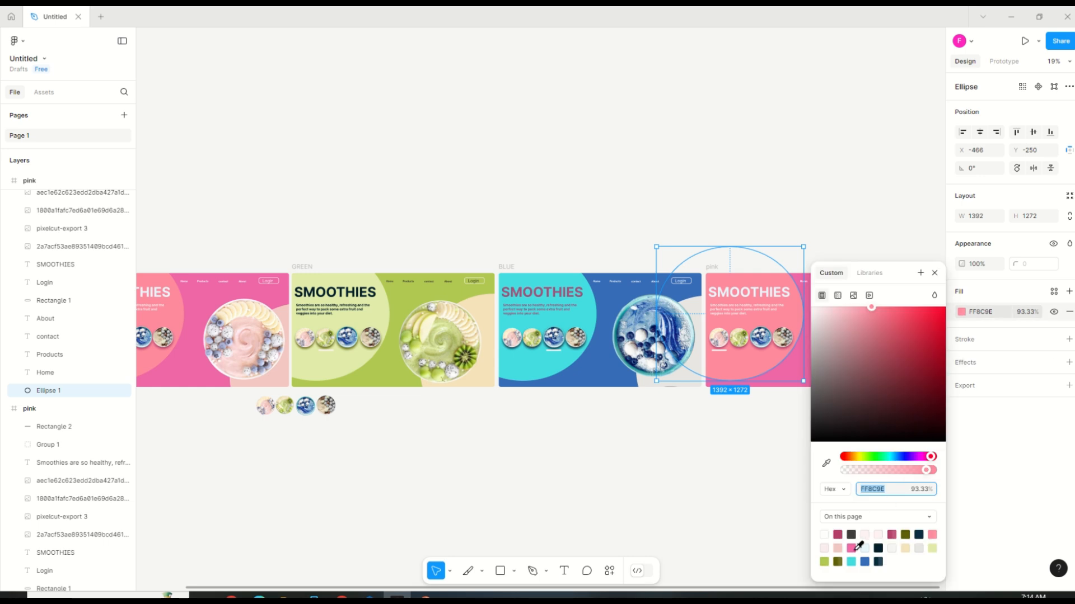
{"action": "left_click", "coordinate": [826, 463]}
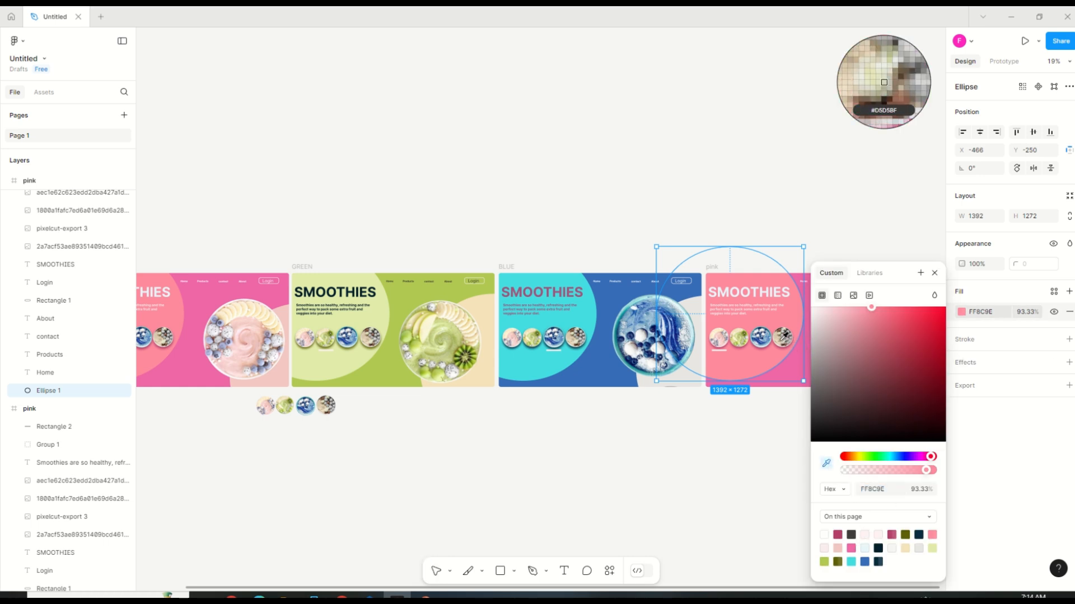
{"action": "left_click", "coordinate": [784, 335]}
{"action": "left_click", "coordinate": [774, 441]}
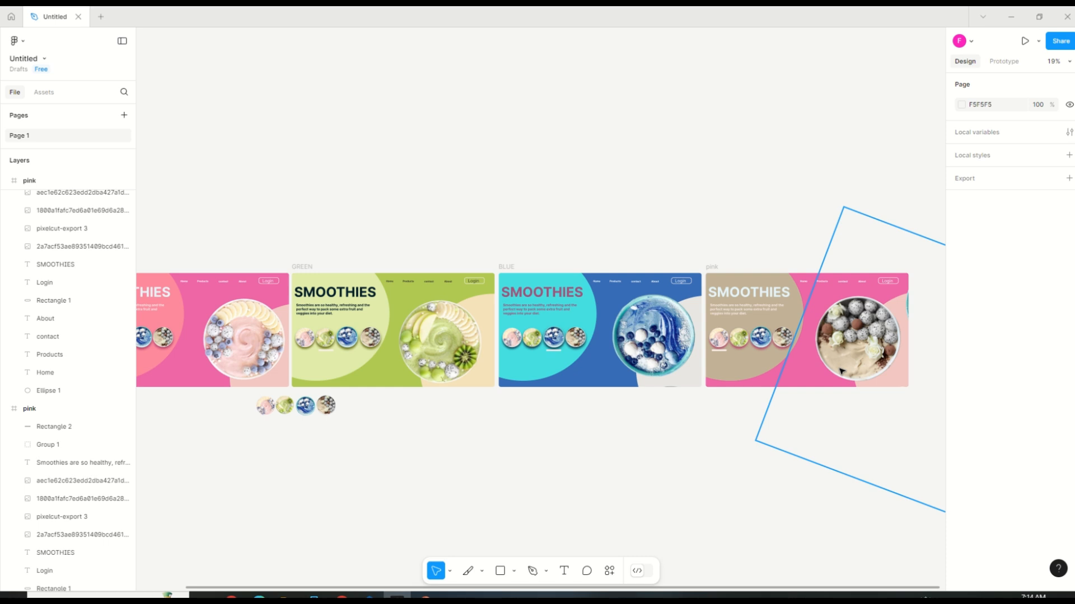
Step: Recolour the bowl wheel's background ellipse on the brown bowl slide to beige D6C5A6, sampled from the brown bowl thumbnail
{"action": "left_click", "coordinate": [858, 364]}
{"action": "left_click", "coordinate": [962, 406]}
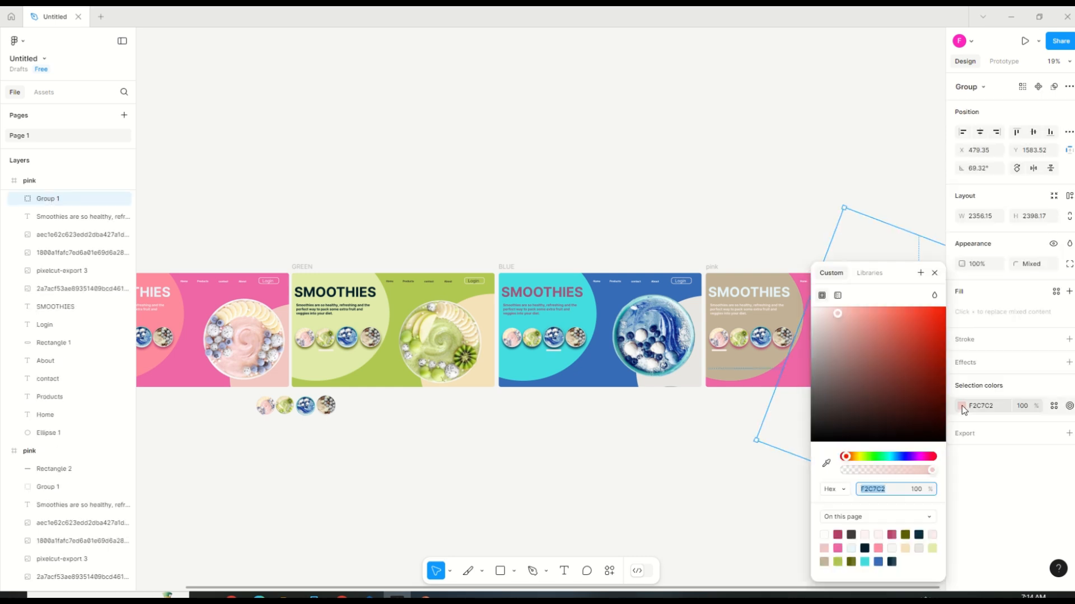
{"action": "left_click", "coordinate": [827, 463]}
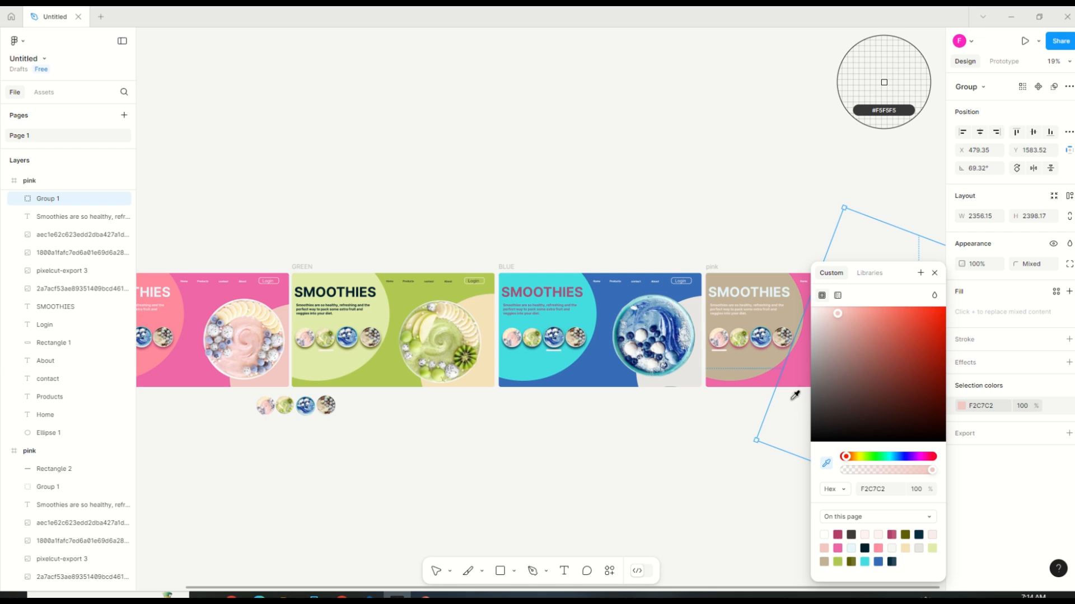
{"action": "left_click", "coordinate": [783, 335]}
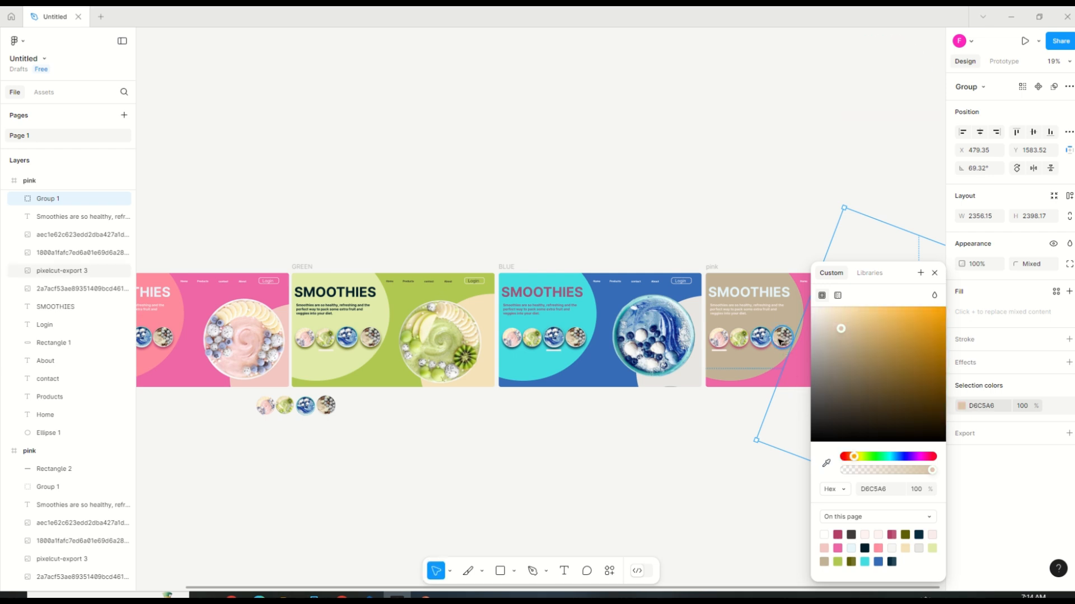
{"action": "left_click", "coordinate": [781, 338]}
{"action": "left_click", "coordinate": [961, 383]}
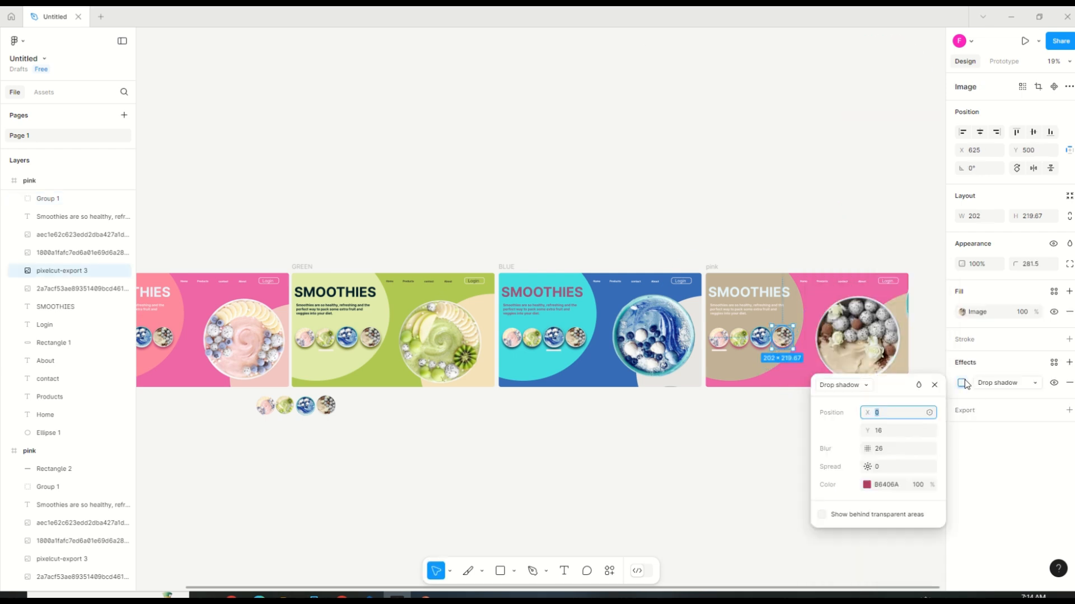
{"action": "left_click", "coordinate": [867, 485]}
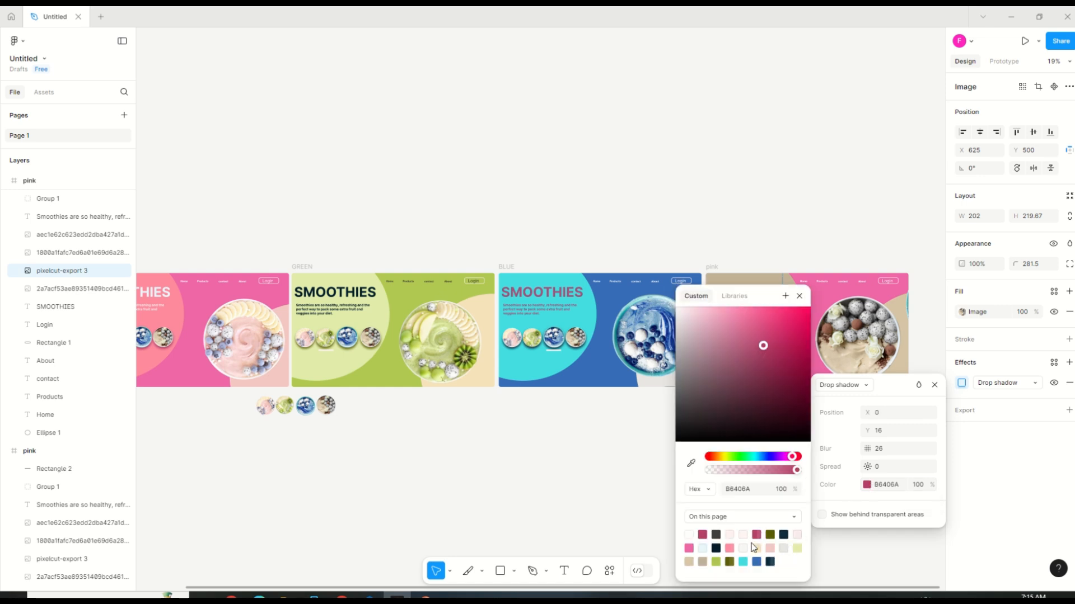
{"action": "left_click", "coordinate": [691, 463]}
{"action": "left_click", "coordinate": [690, 464]}
Step: Recolour the large ellipse behind the heading on the brown bowl slide to dark brown 764A3C, sampled from the big brown bowl
{"action": "left_click", "coordinate": [744, 278]}
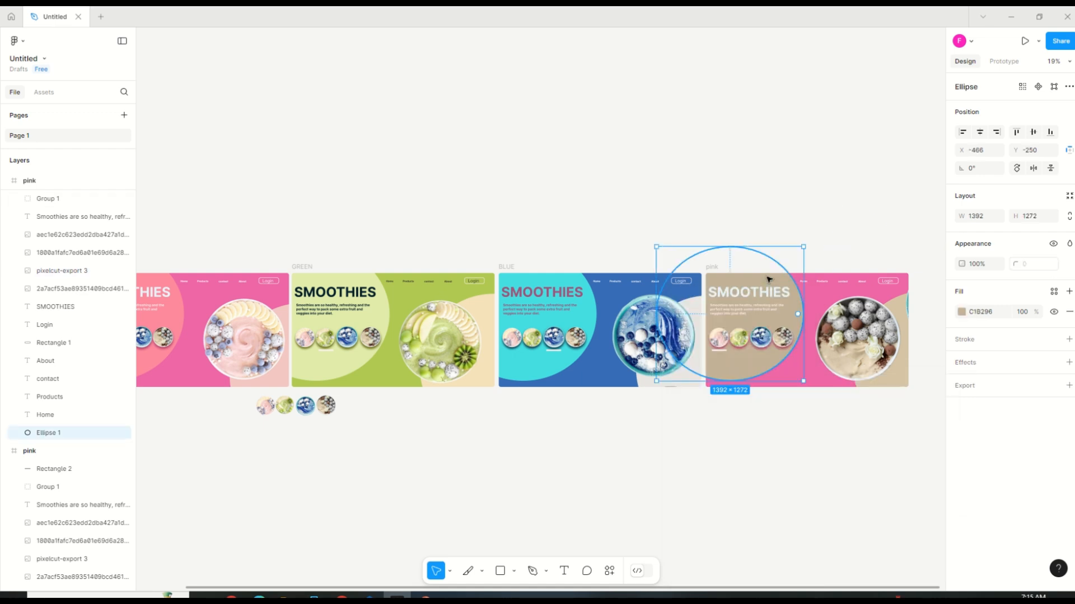
{"action": "left_click", "coordinate": [962, 312]}
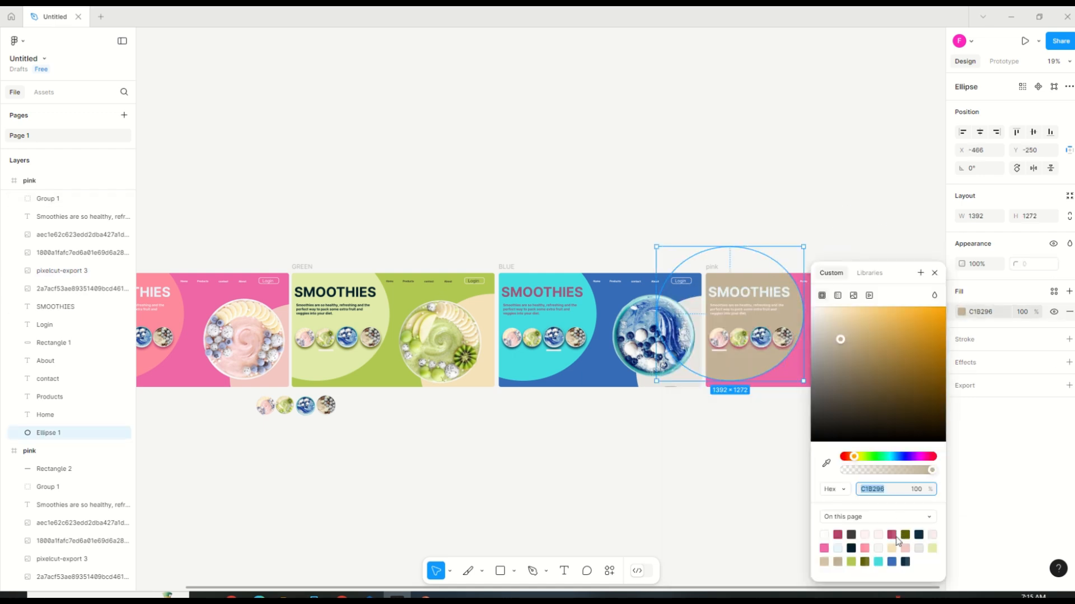
{"action": "left_click", "coordinate": [826, 463]}
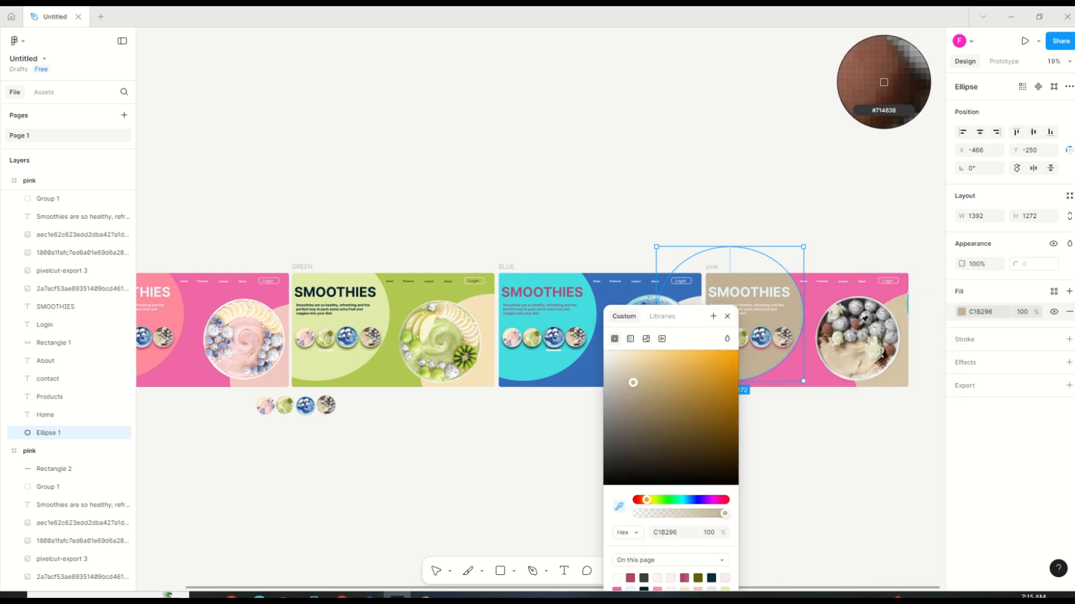
{"action": "left_click", "coordinate": [861, 326]}
{"action": "key", "text": "Escape"}
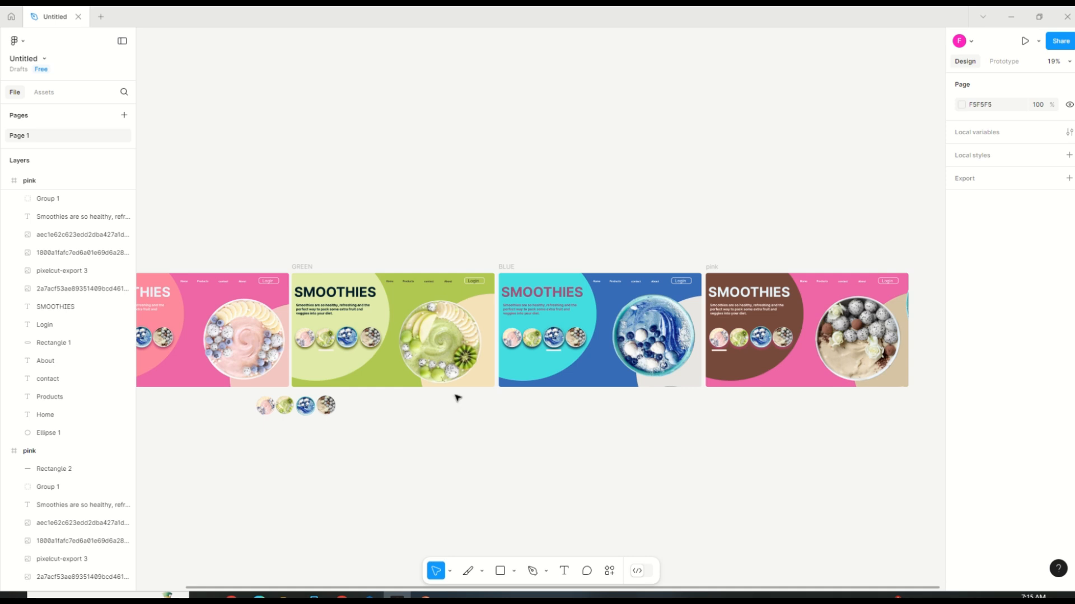
{"action": "left_click", "coordinate": [712, 267]}
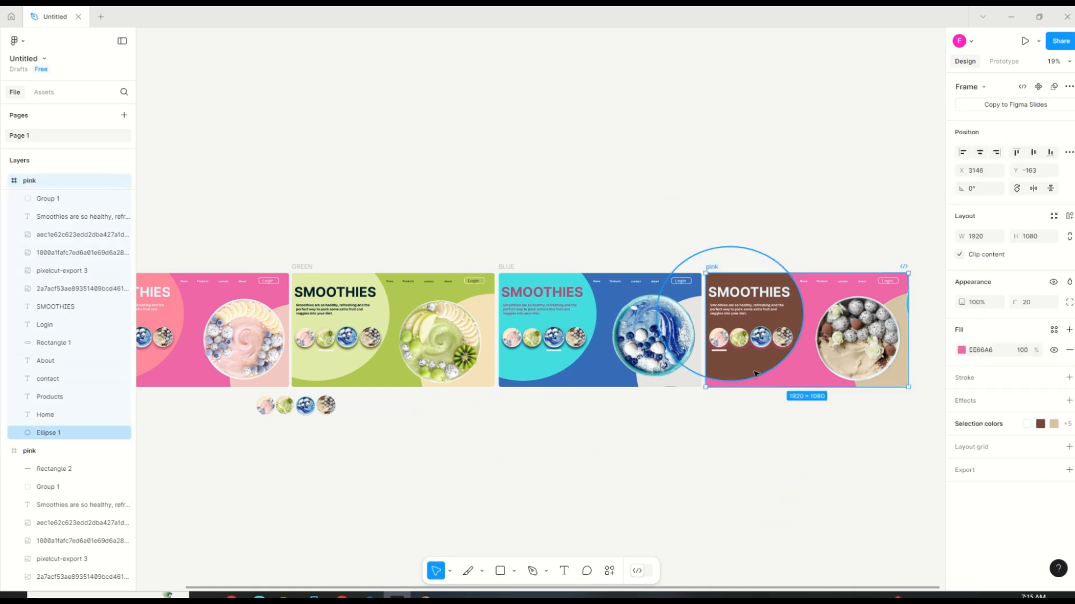
{"action": "left_click", "coordinate": [1040, 424]}
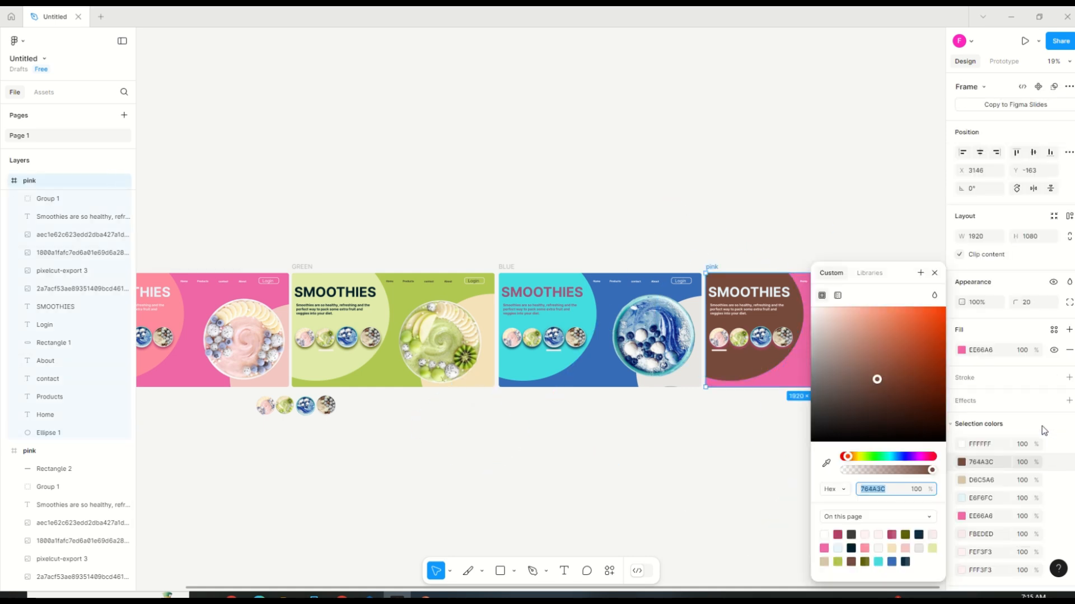
{"action": "key", "text": "Escape"}
{"action": "key", "text": "Escape"}
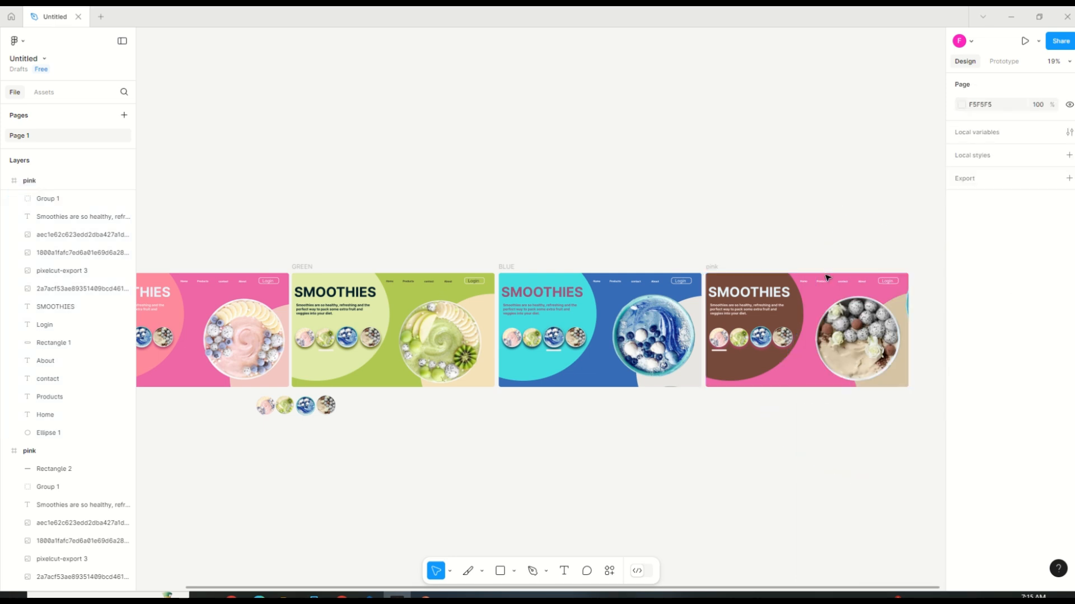
Step: Change the brown bowl slide's frame fill to dark brown 764A3C, sampled from the large ellipse behind the heading
{"action": "left_click", "coordinate": [37, 201]}
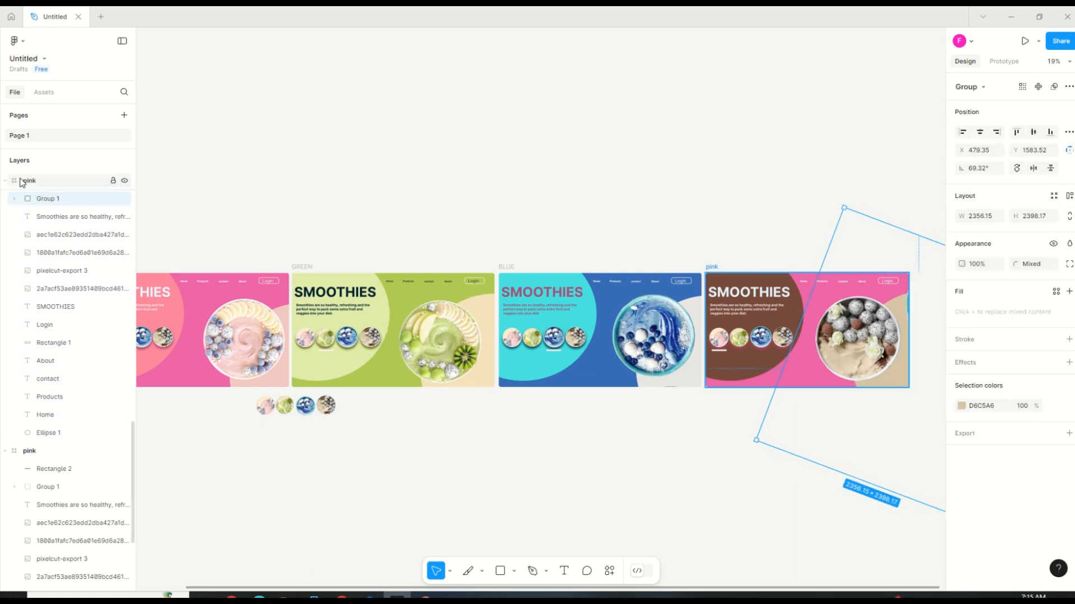
{"action": "left_click", "coordinate": [23, 180]}
{"action": "left_click", "coordinate": [962, 464]}
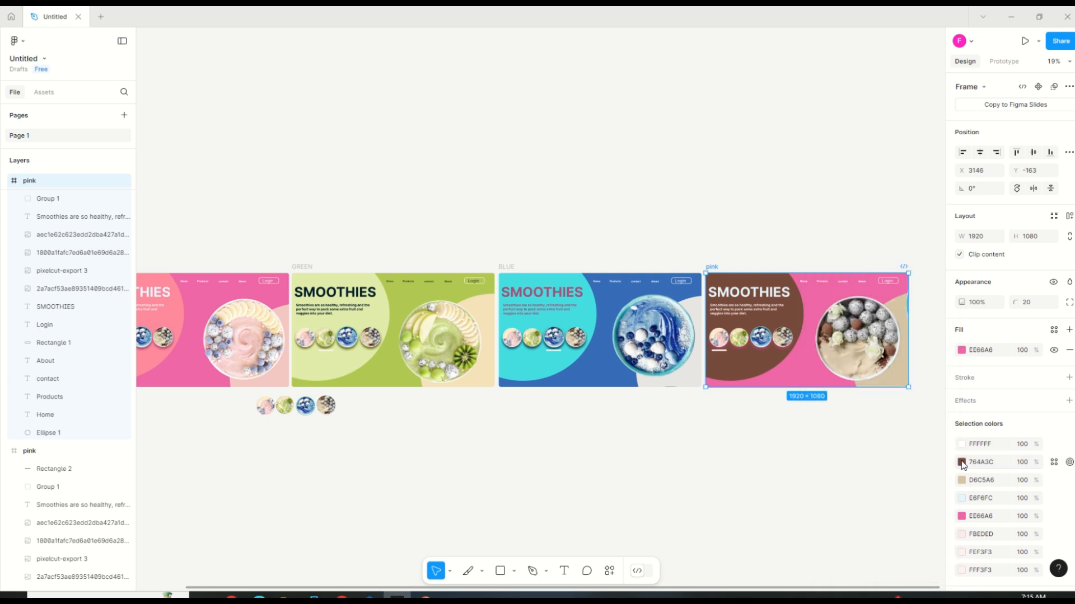
{"action": "left_click", "coordinate": [961, 351]}
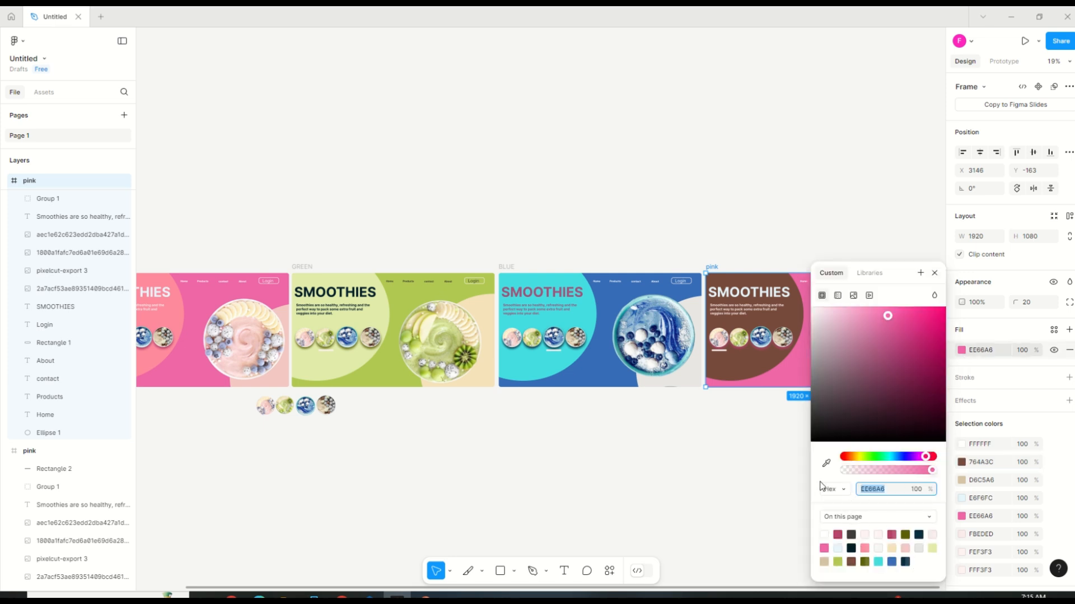
{"action": "left_click", "coordinate": [825, 464]}
{"action": "left_click", "coordinate": [745, 284]}
{"action": "left_click", "coordinate": [765, 444]}
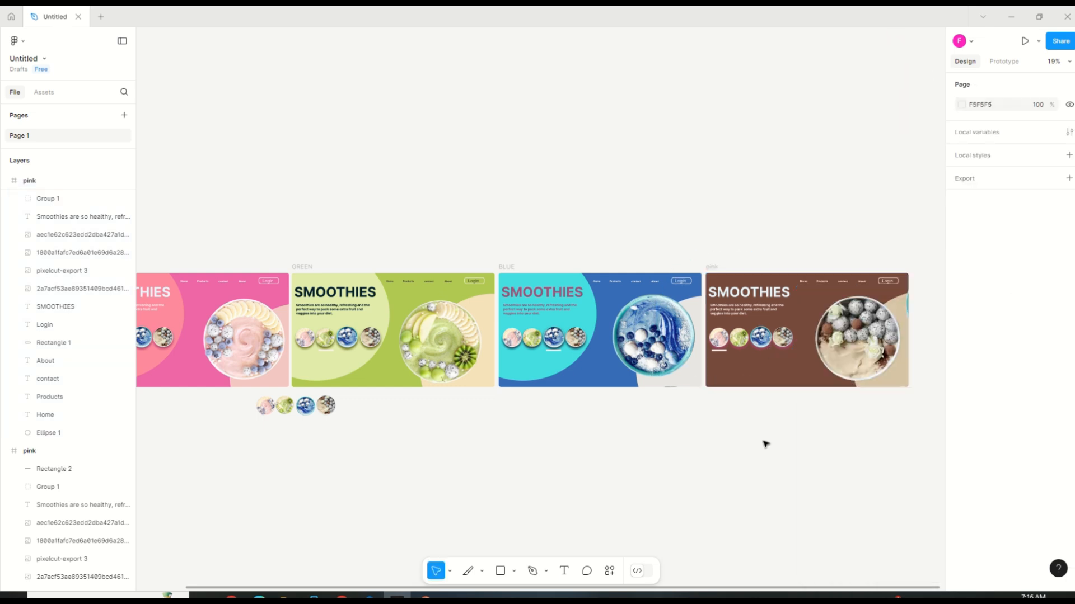
Step: Try the cream page colour F5E2BB on the large ellipse behind the brown bowl slide's heading
{"action": "left_click", "coordinate": [787, 350]}
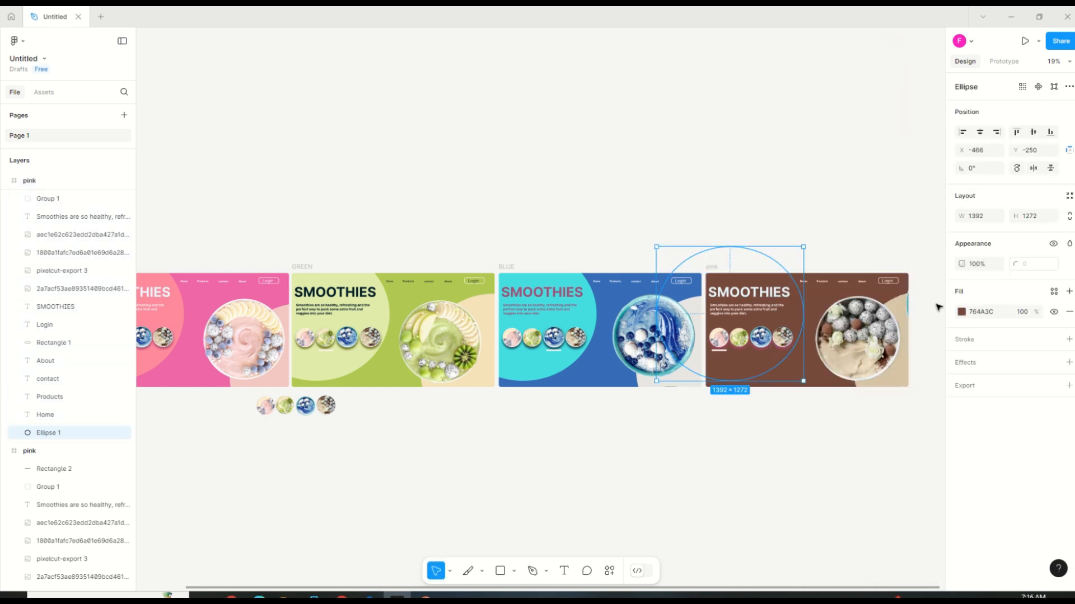
{"action": "left_click", "coordinate": [962, 312]}
{"action": "left_click", "coordinate": [891, 548]}
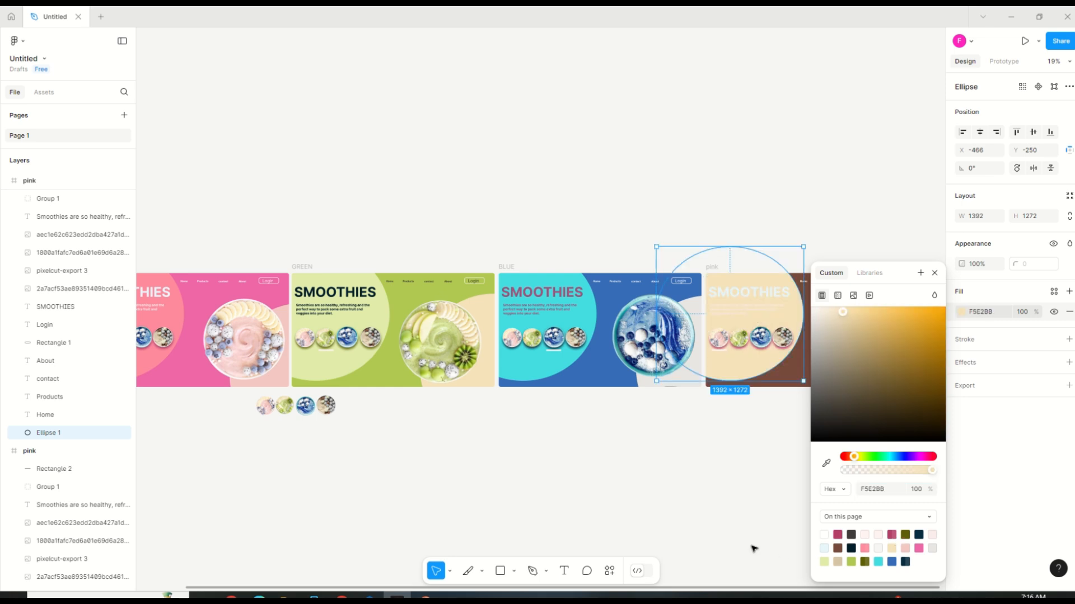
{"action": "left_click", "coordinate": [753, 549]}
Step: Recolour the large ellipse behind the brown bowl slide's heading to the page's beige D6C5A6
{"action": "left_click", "coordinate": [786, 349]}
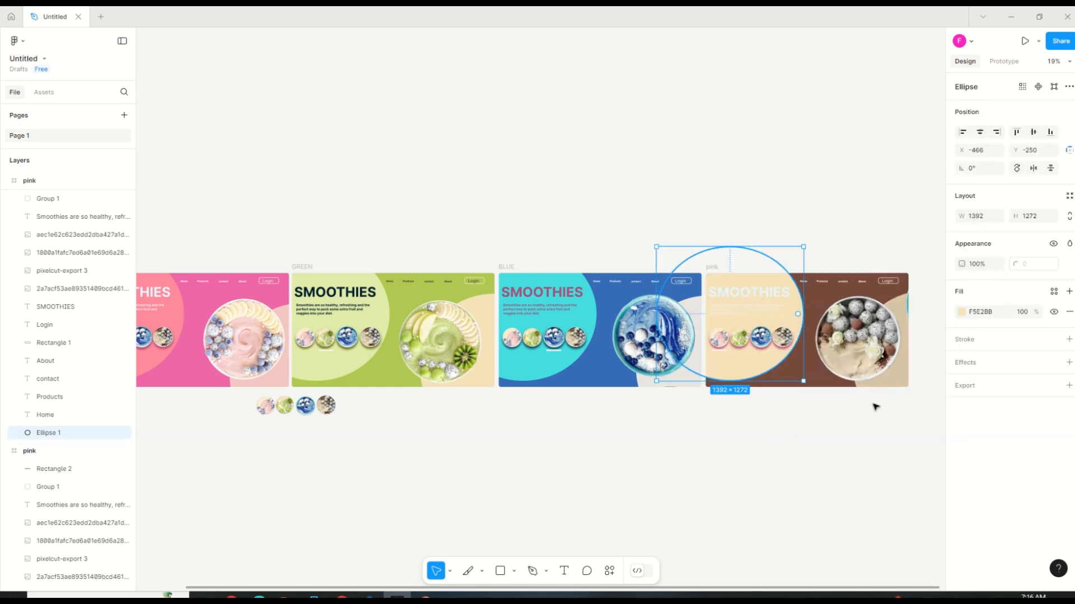
{"action": "left_click", "coordinate": [962, 312]}
{"action": "left_click", "coordinate": [823, 562]}
{"action": "left_click", "coordinate": [716, 528]}
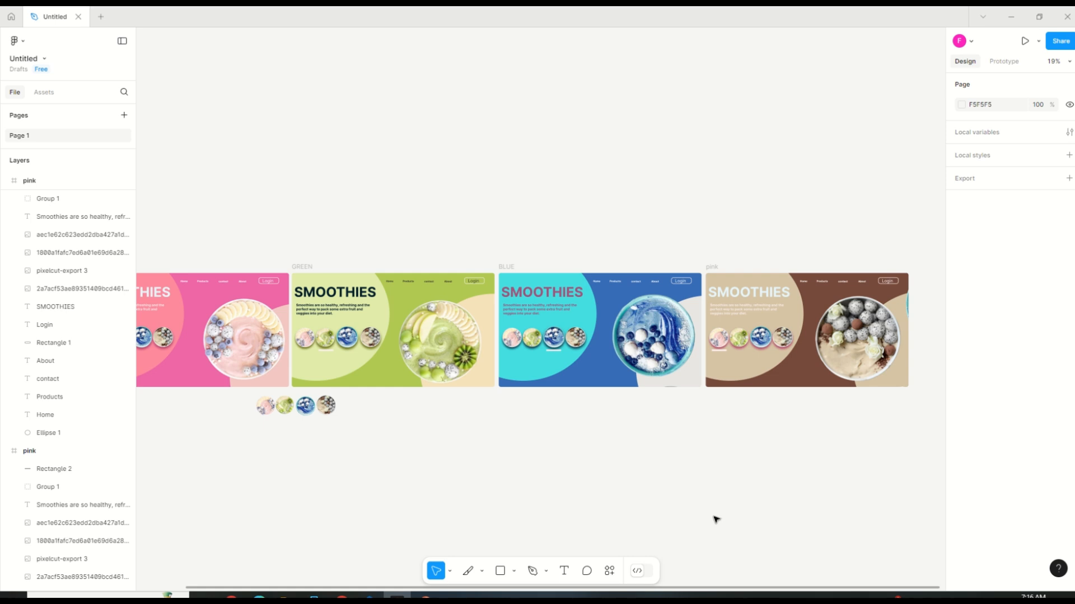
Step: Try the bowl wheel's background ellipse on the brown bowl slide in grey C3C3C3, sampled from the brown bowl thumbnail below the slides
{"action": "left_click", "coordinate": [896, 376]}
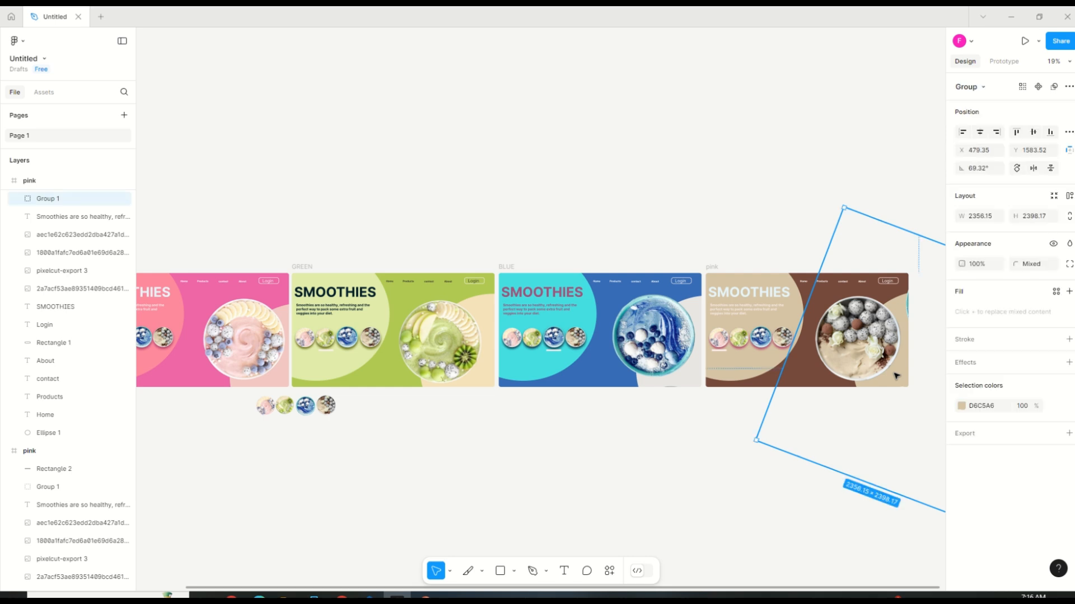
{"action": "left_click", "coordinate": [963, 405]}
{"action": "left_click", "coordinate": [826, 464]}
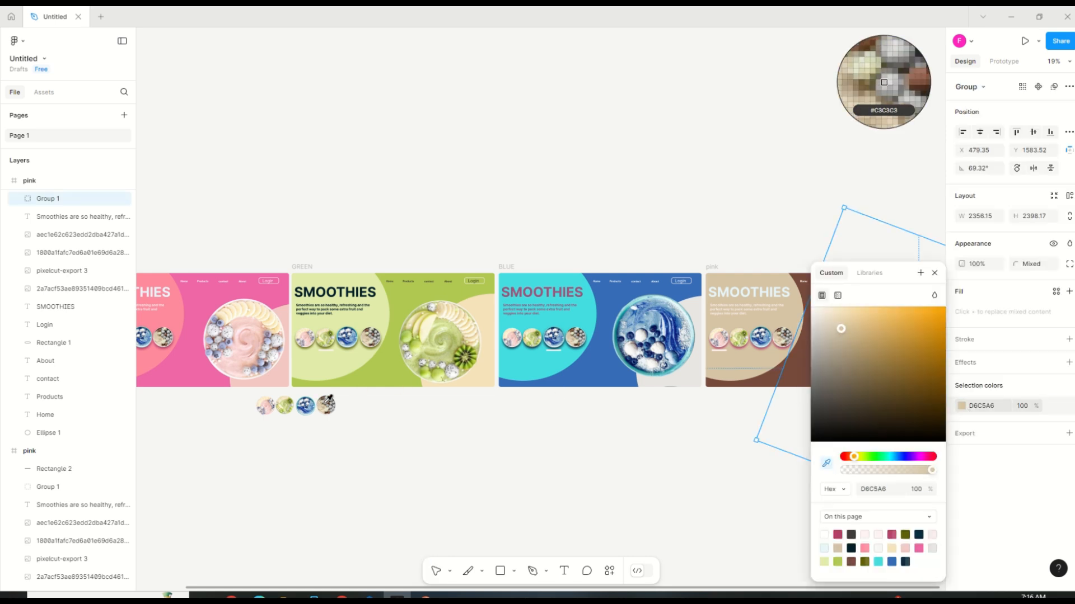
{"action": "key", "text": "Escape"}
{"action": "key", "text": "Escape"}
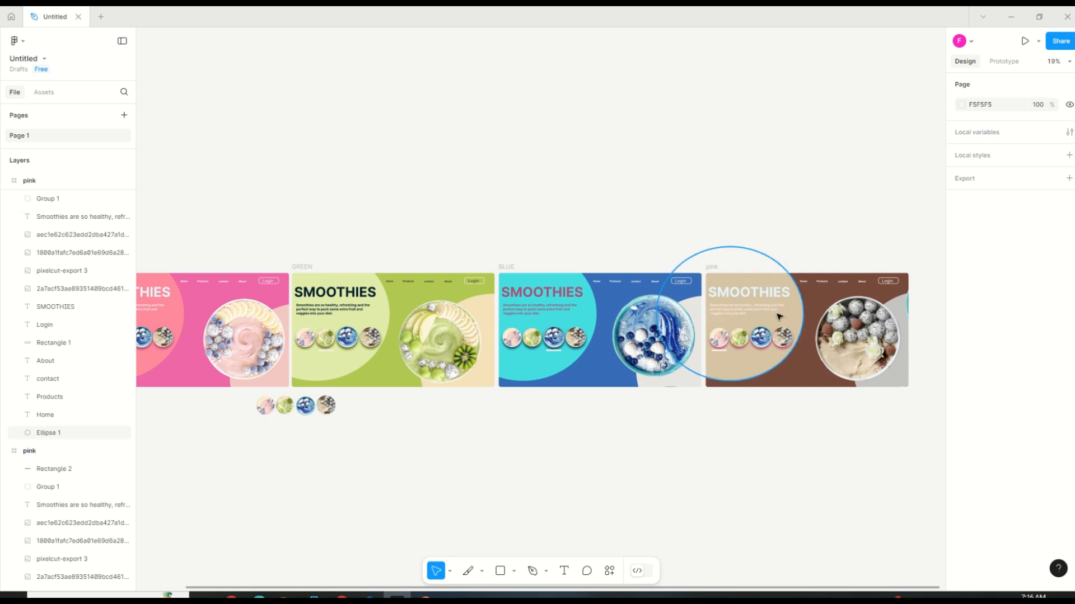
Step: Recolour the SMOOTHIES heading on the brown bowl slide to near-white FBF5FF
{"action": "left_click", "coordinate": [749, 292]}
{"action": "left_click", "coordinate": [961, 432]}
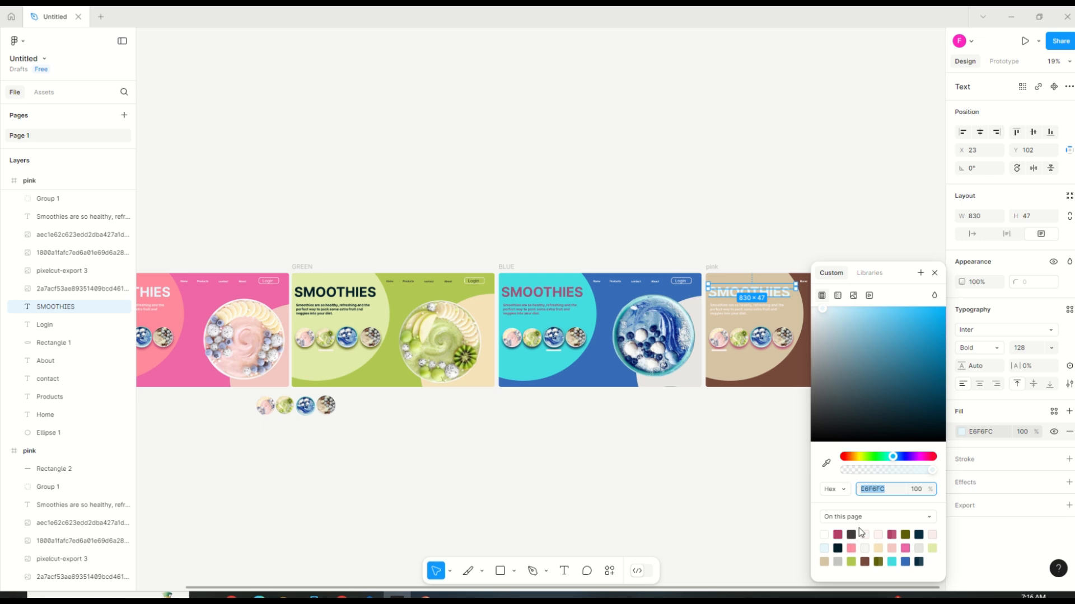
{"action": "left_click_drag", "start_coordinate": [823, 309], "coordinate": [816, 325]}
{"action": "left_click", "coordinate": [756, 425]}
{"action": "left_click", "coordinate": [749, 292]}
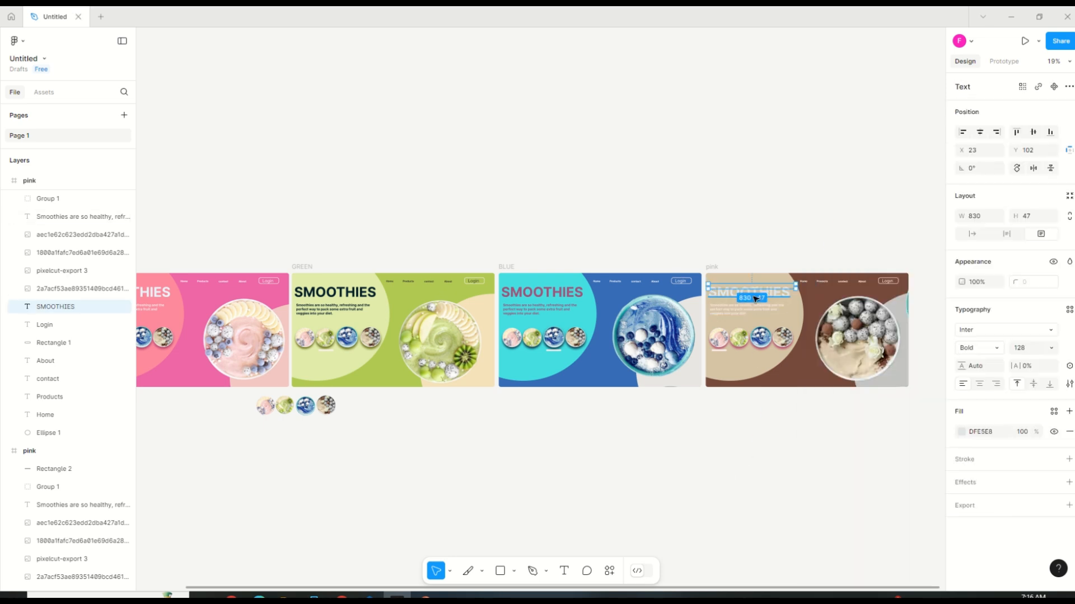
{"action": "left_click", "coordinate": [959, 434]}
{"action": "left_click_drag", "start_coordinate": [893, 457], "coordinate": [913, 457]}
{"action": "left_click", "coordinate": [819, 318]}
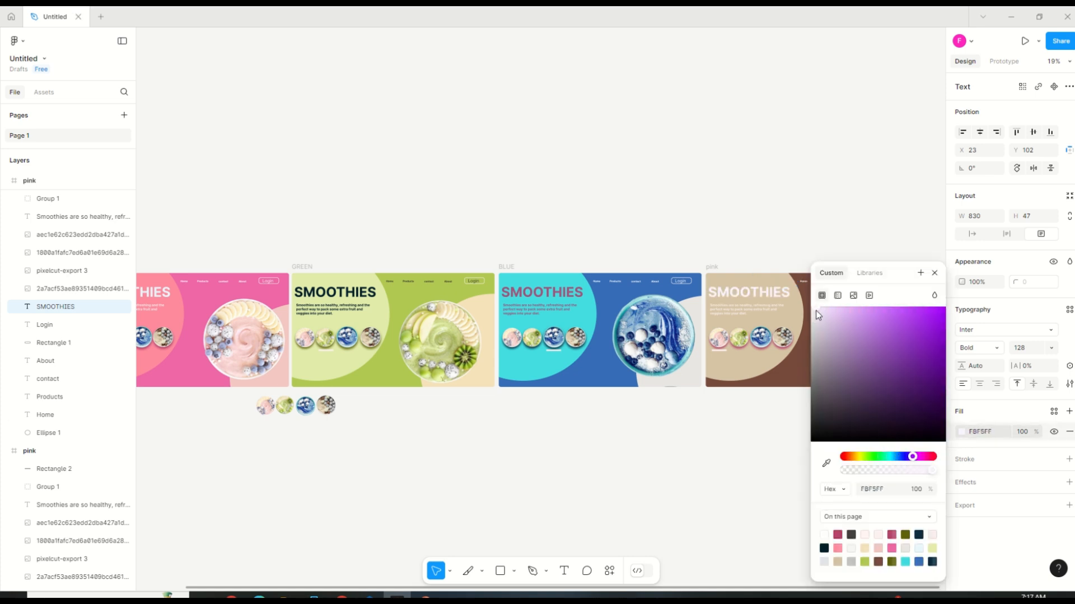
{"action": "left_click", "coordinate": [770, 415]}
Step: Recolour the description paragraph on the brown bowl slide to white from the page colours
{"action": "left_click", "coordinate": [739, 312]}
{"action": "left_click", "coordinate": [962, 432]}
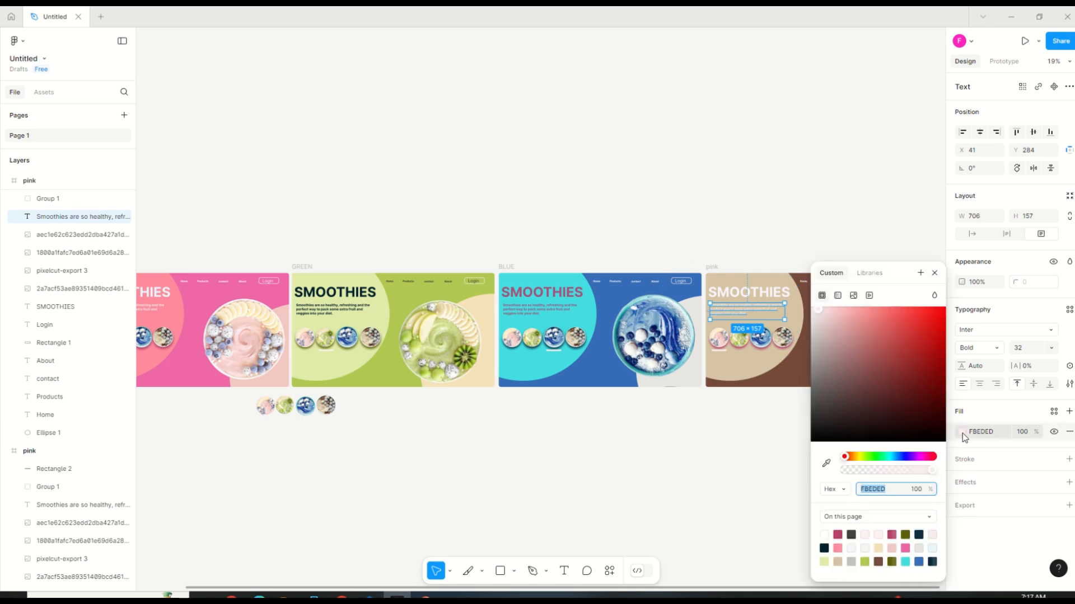
{"action": "left_click", "coordinate": [823, 534]}
{"action": "left_click", "coordinate": [770, 496]}
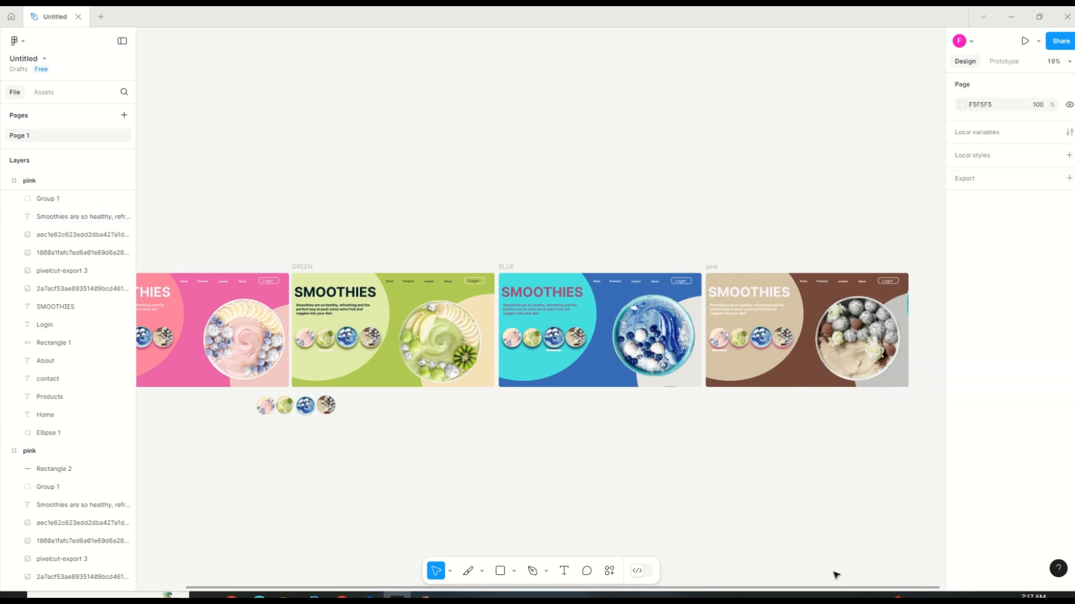
Step: Move the indicator bar on the brown bowl slide under the brown bowl thumbnail, at about X 656, Y 725
{"action": "left_click_drag", "start_coordinate": [720, 352], "coordinate": [787, 354]}
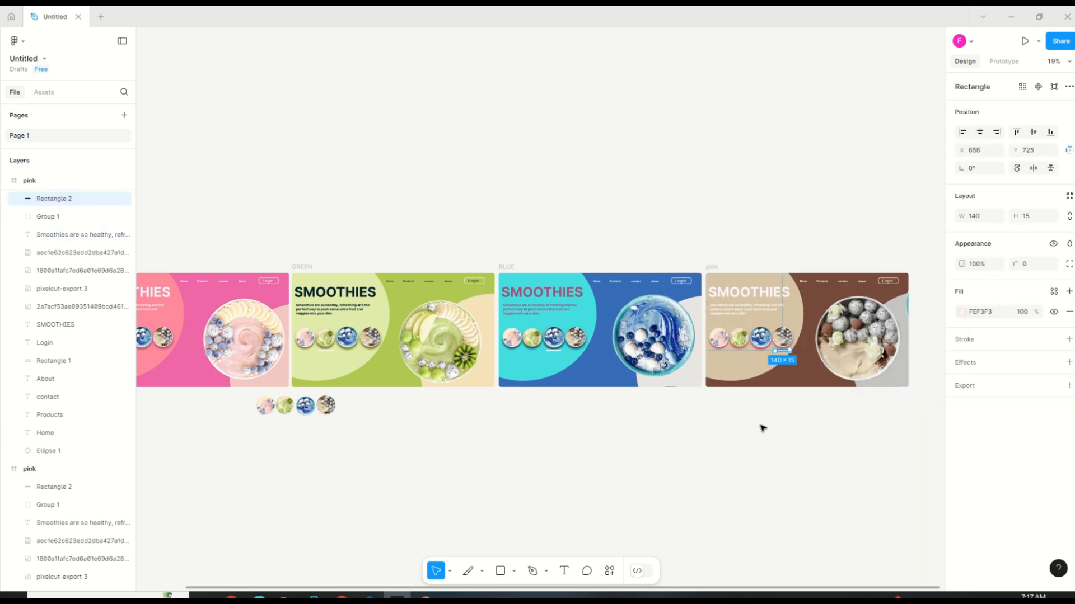
{"action": "left_click", "coordinate": [764, 487]}
Step: Set the bowl wheel's background ellipse on the brown bowl slide back to the page's beige D6C5A6
{"action": "left_click", "coordinate": [898, 385]}
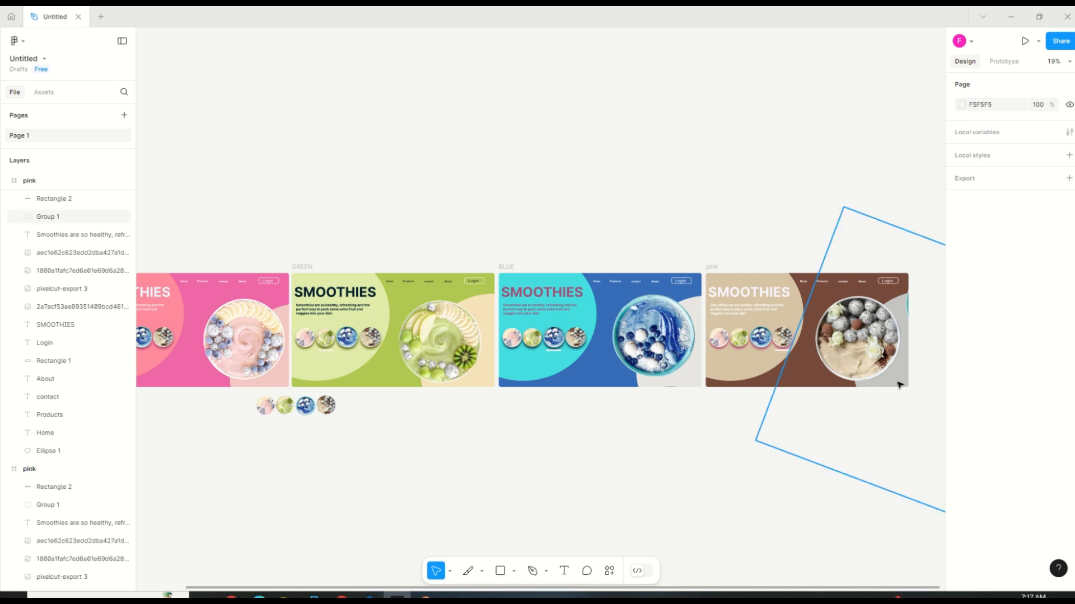
{"action": "left_click", "coordinate": [961, 405]}
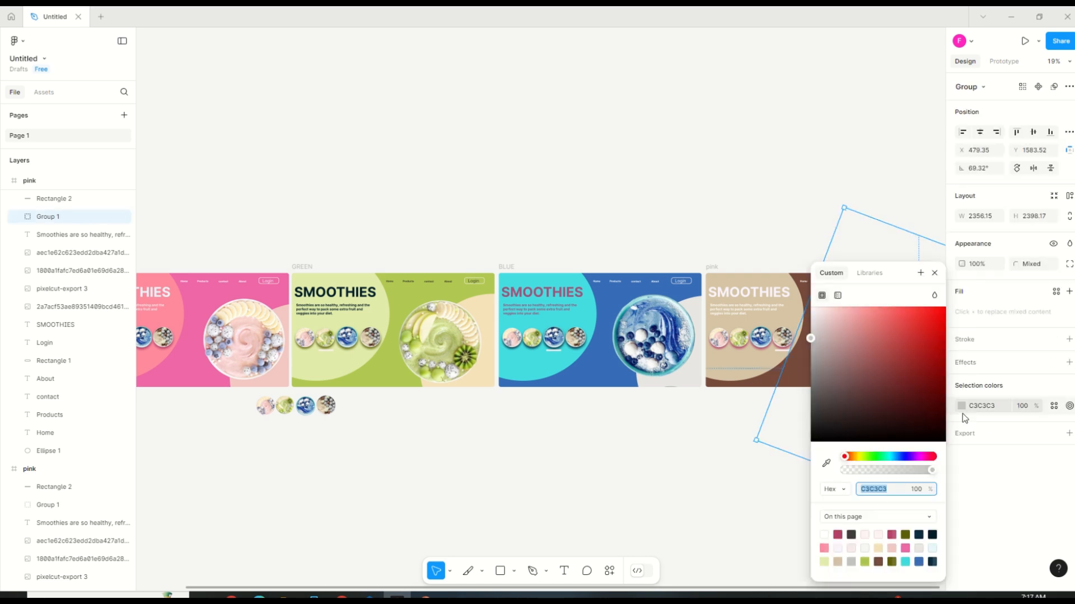
{"action": "left_click", "coordinate": [844, 562]}
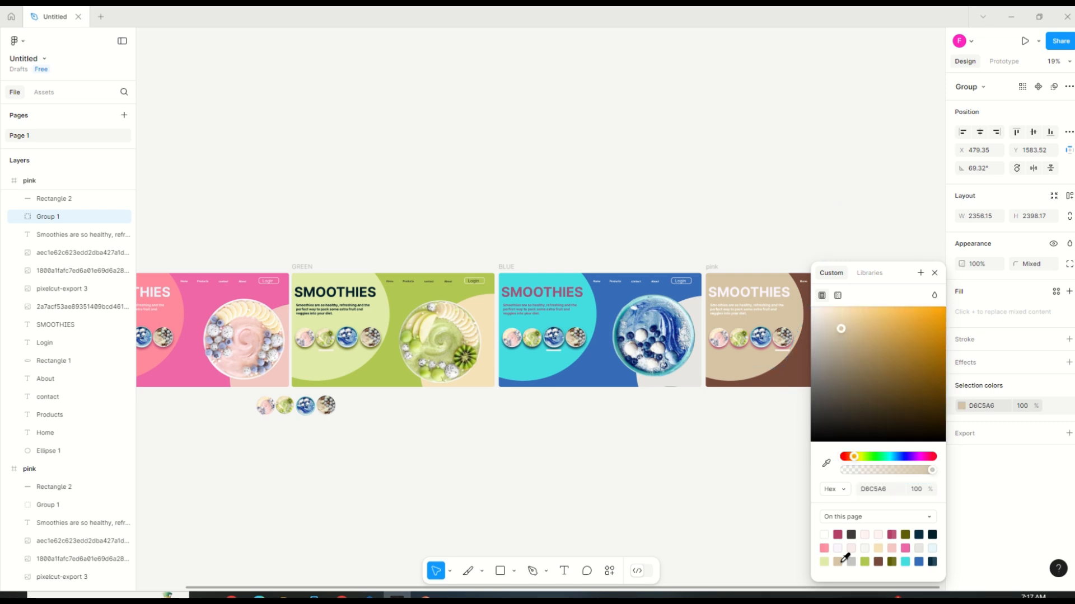
{"action": "left_click", "coordinate": [733, 541]}
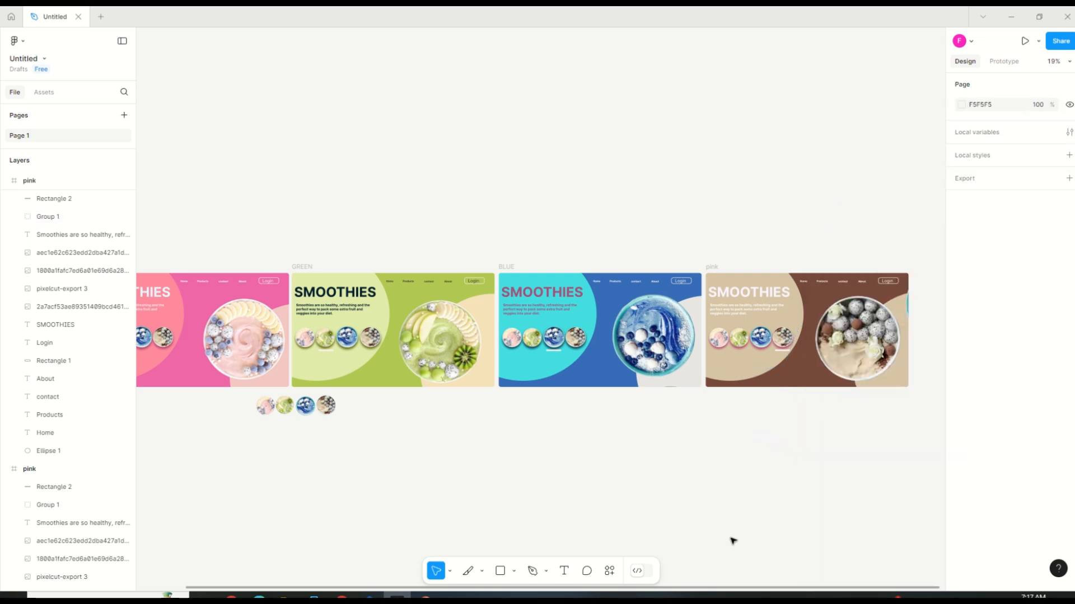
Step: Change the pink bowl thumbnail's drop shadow on the brown bowl slide to dark brown 433C39 at 100% and copy its hex value
{"action": "left_click", "coordinate": [718, 337]}
{"action": "left_click", "coordinate": [962, 382]}
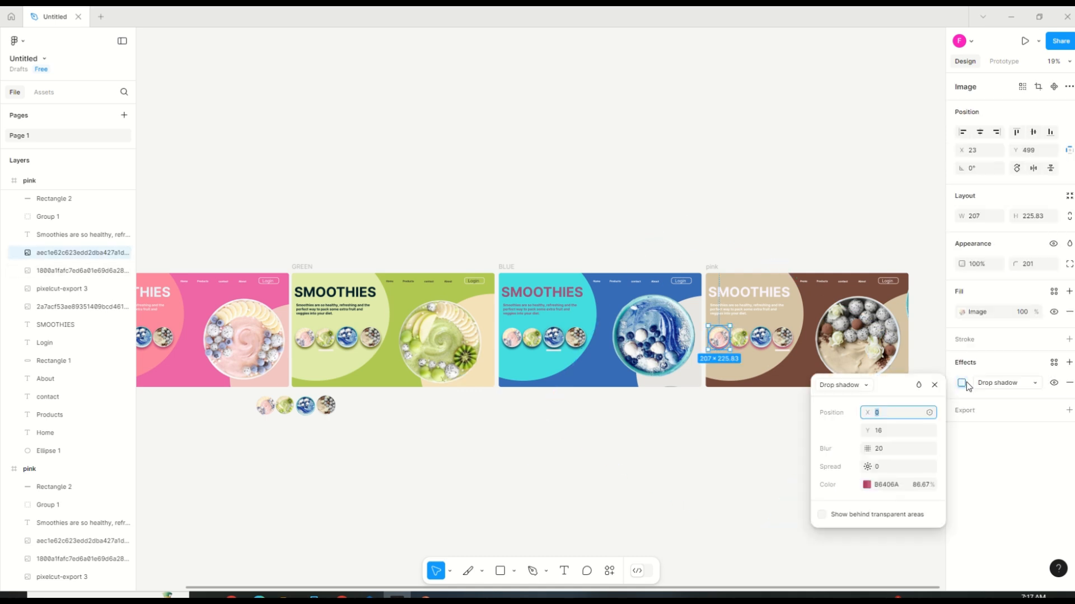
{"action": "left_click", "coordinate": [867, 485]}
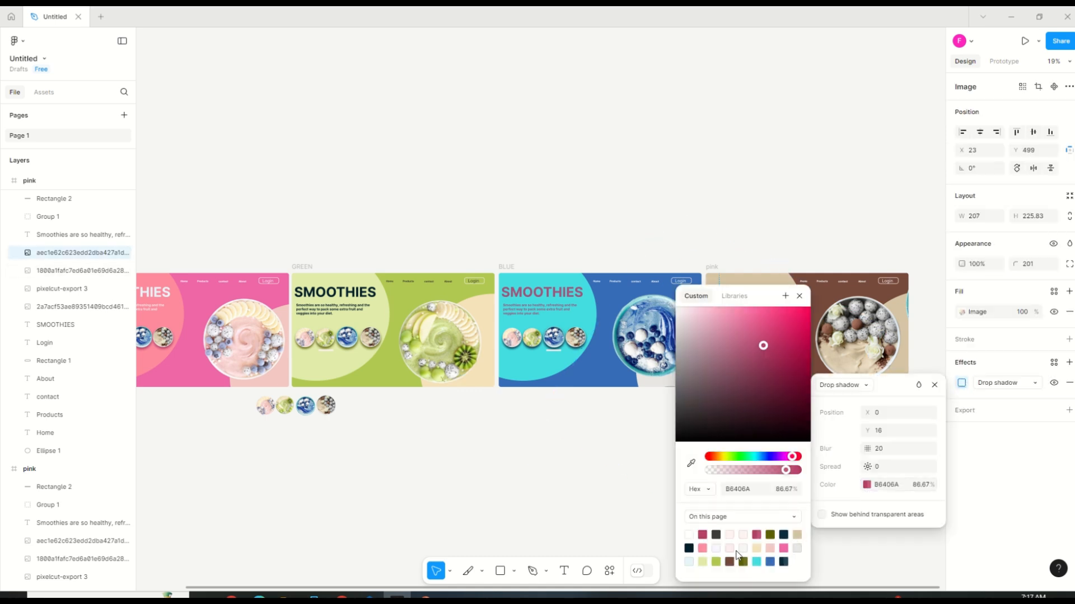
{"action": "left_click", "coordinate": [791, 456]}
{"action": "left_click", "coordinate": [730, 561]}
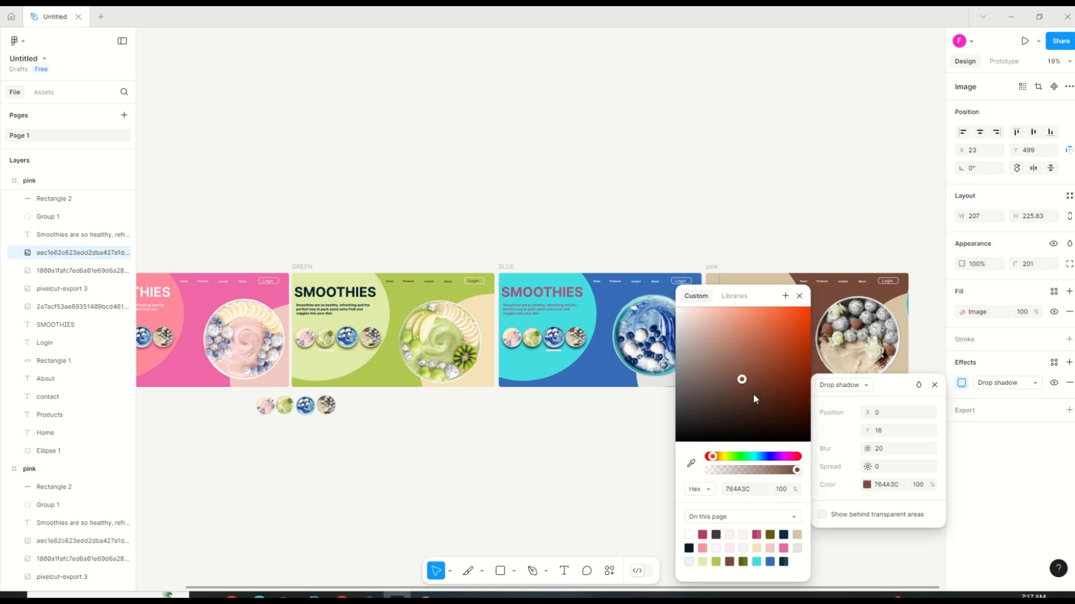
{"action": "left_click", "coordinate": [694, 406]}
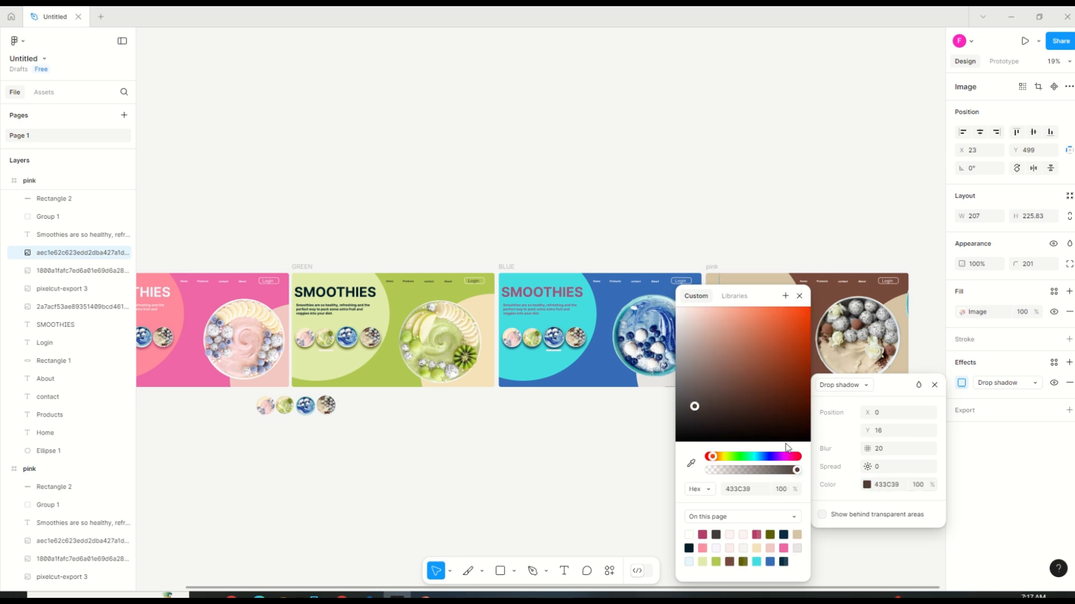
{"action": "left_click", "coordinate": [887, 485]}
{"action": "right_click", "coordinate": [874, 486]}
{"action": "left_click", "coordinate": [896, 442]}
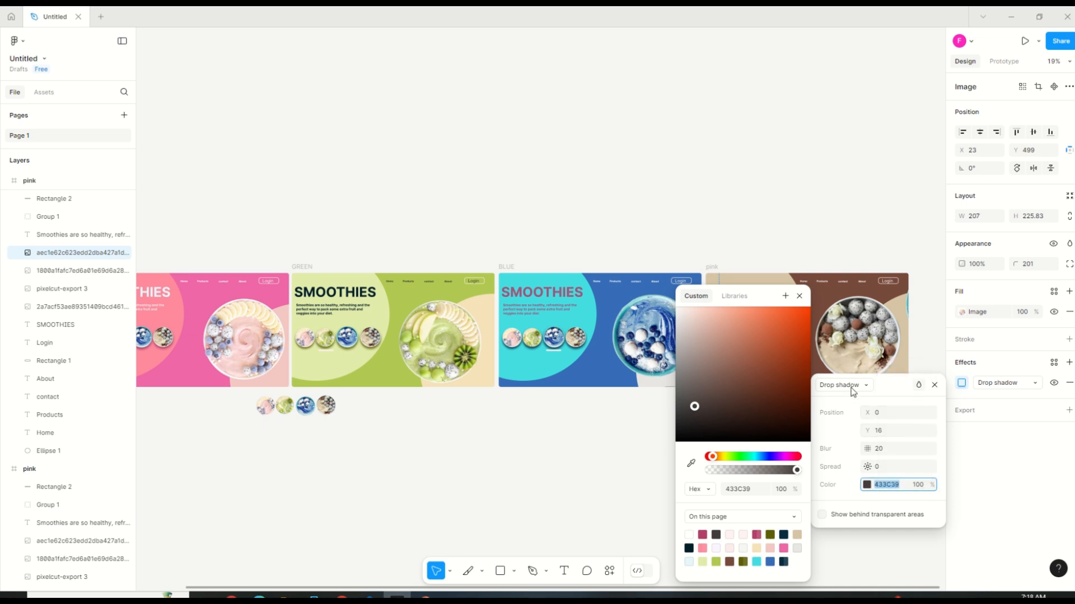
Step: Change the drop shadow colour of the green bowl thumbnail on the brown bowl slide to the copied 433C39
{"action": "left_click", "coordinate": [608, 481]}
{"action": "left_click", "coordinate": [739, 338]}
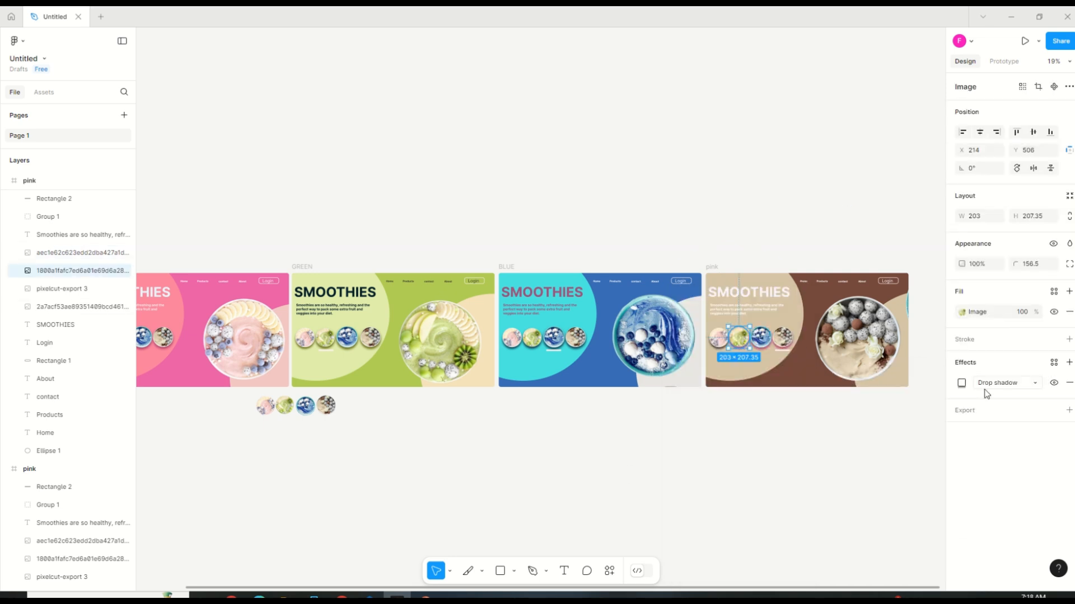
{"action": "left_click", "coordinate": [962, 383]}
{"action": "left_click", "coordinate": [886, 485]}
{"action": "right_click", "coordinate": [886, 485]}
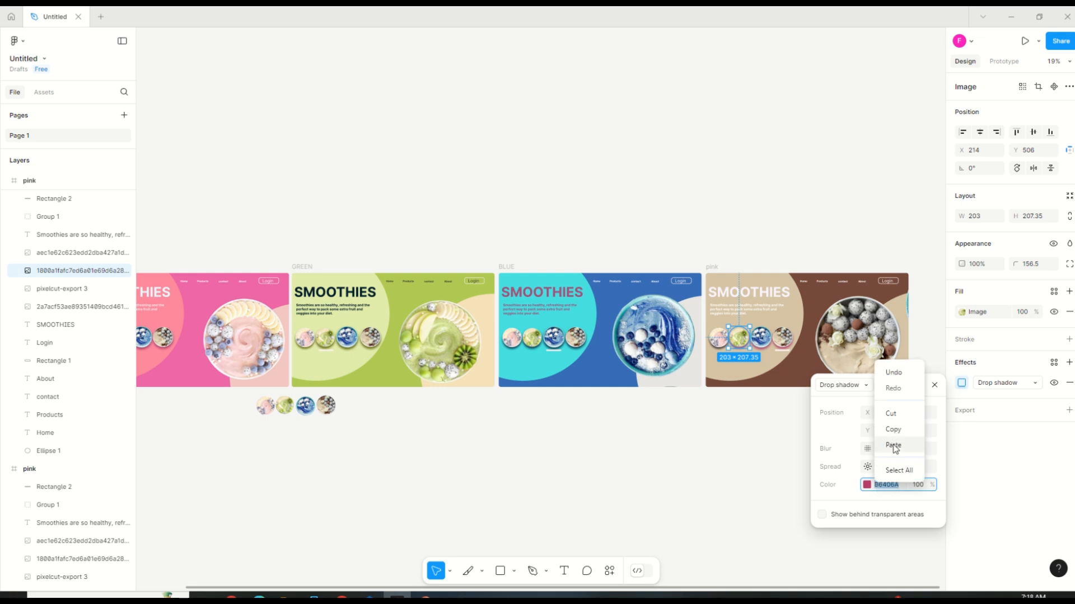
{"action": "left_click", "coordinate": [896, 443]}
{"action": "left_click", "coordinate": [961, 383]}
Step: Apply the copied 433C39 drop shadow colour to the blue and brown bowl thumbnails on the brown bowl slide
{"action": "left_click", "coordinate": [763, 338]}
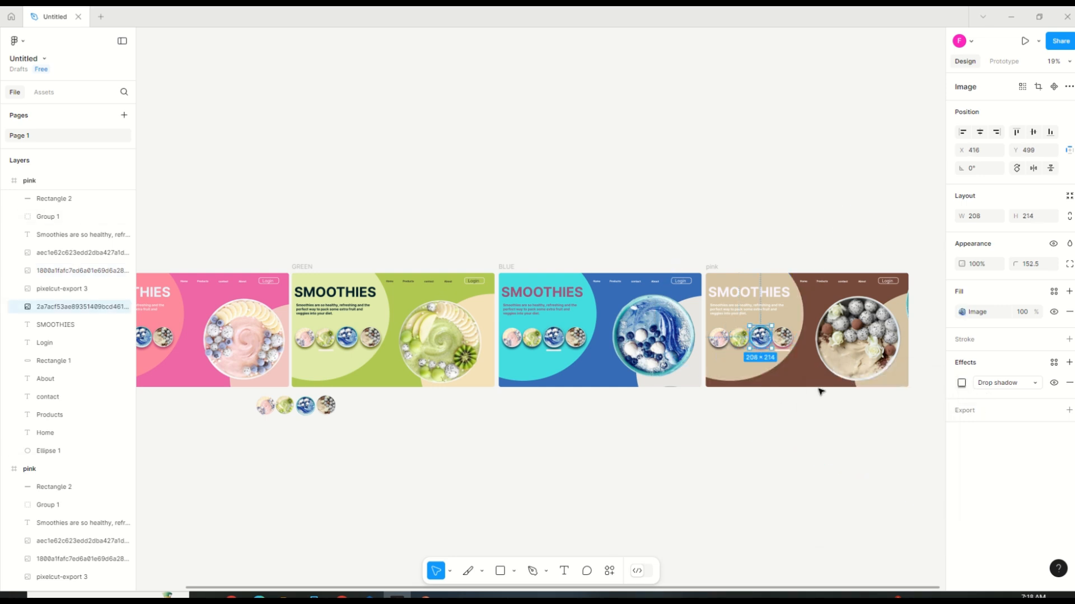
{"action": "left_click", "coordinate": [961, 383]}
{"action": "left_click", "coordinate": [895, 480]}
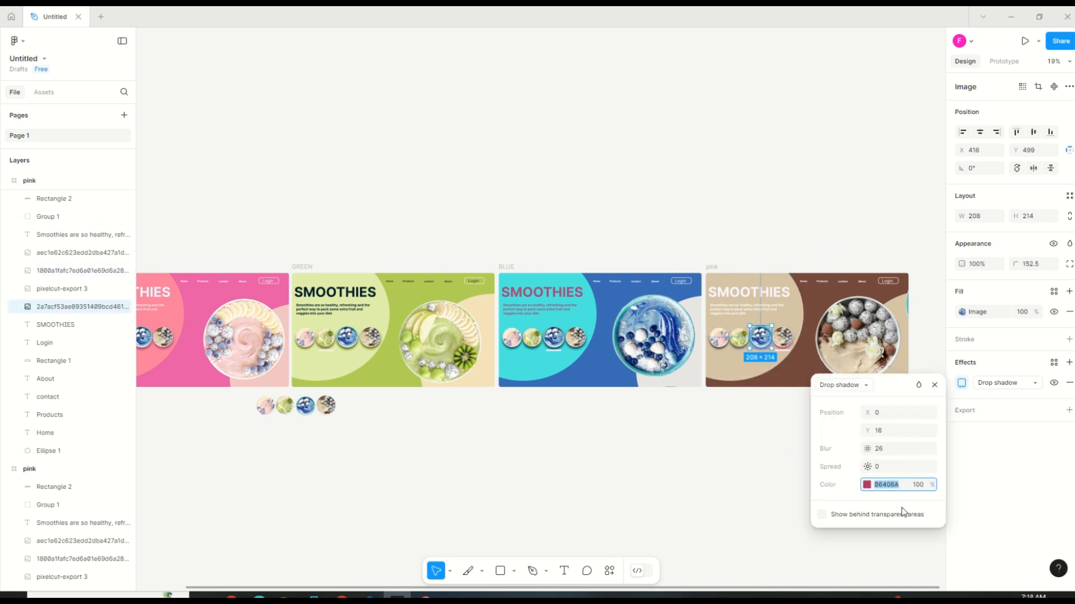
{"action": "left_click", "coordinate": [791, 501]}
{"action": "left_click", "coordinate": [782, 337]}
{"action": "left_click", "coordinate": [961, 383]}
{"action": "left_click", "coordinate": [890, 482]}
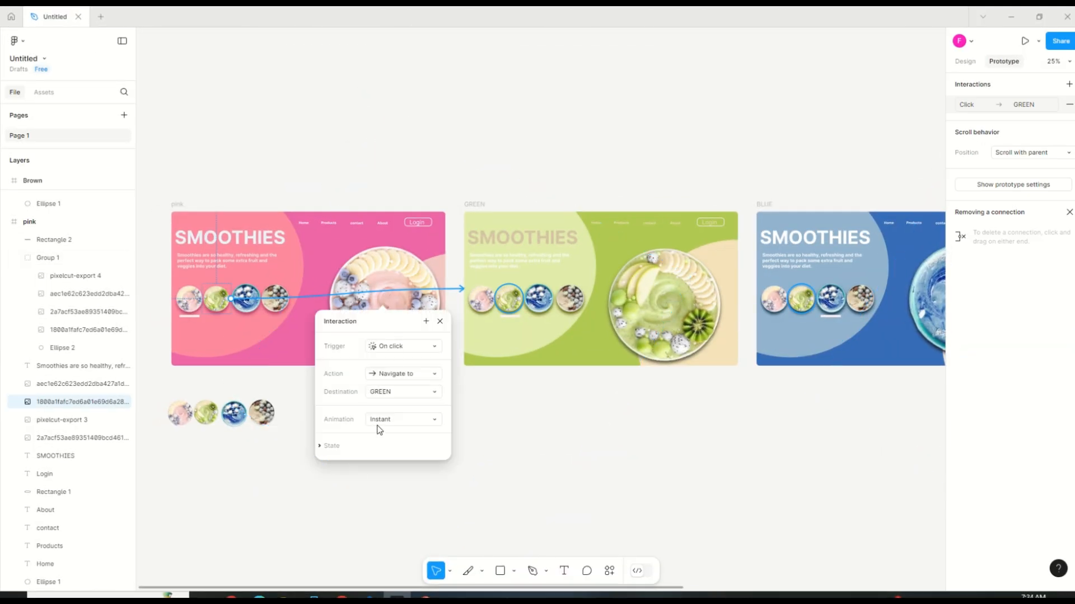
Step: Set the interaction from the pink slide's green bowl thumbnail to GREEN to Smart animate with a 600 ms duration
{"action": "left_click", "coordinate": [380, 430]}
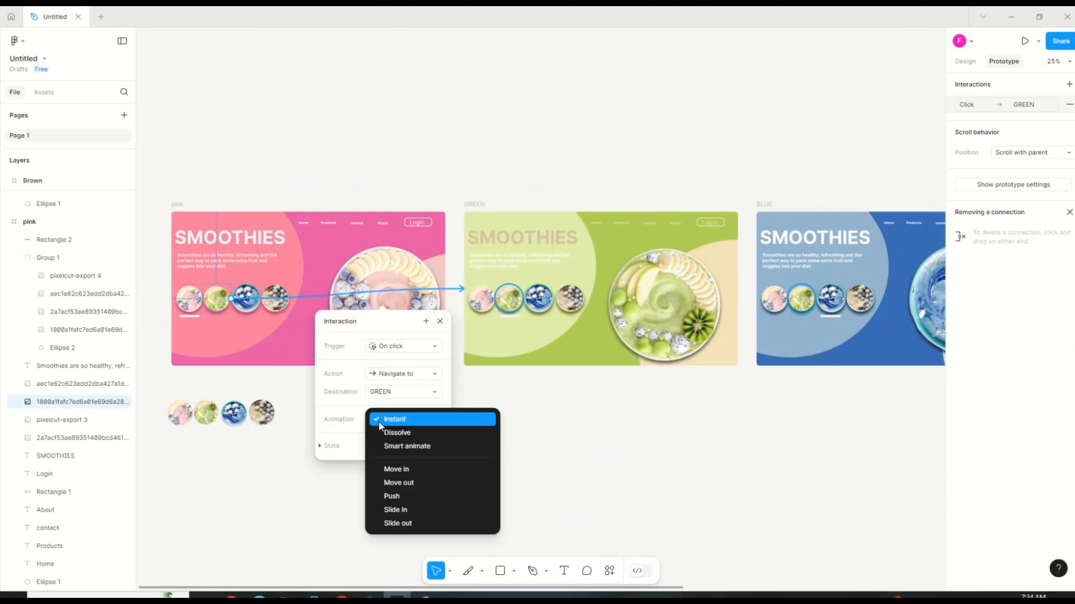
{"action": "left_click", "coordinate": [390, 445]}
{"action": "left_click", "coordinate": [390, 456]}
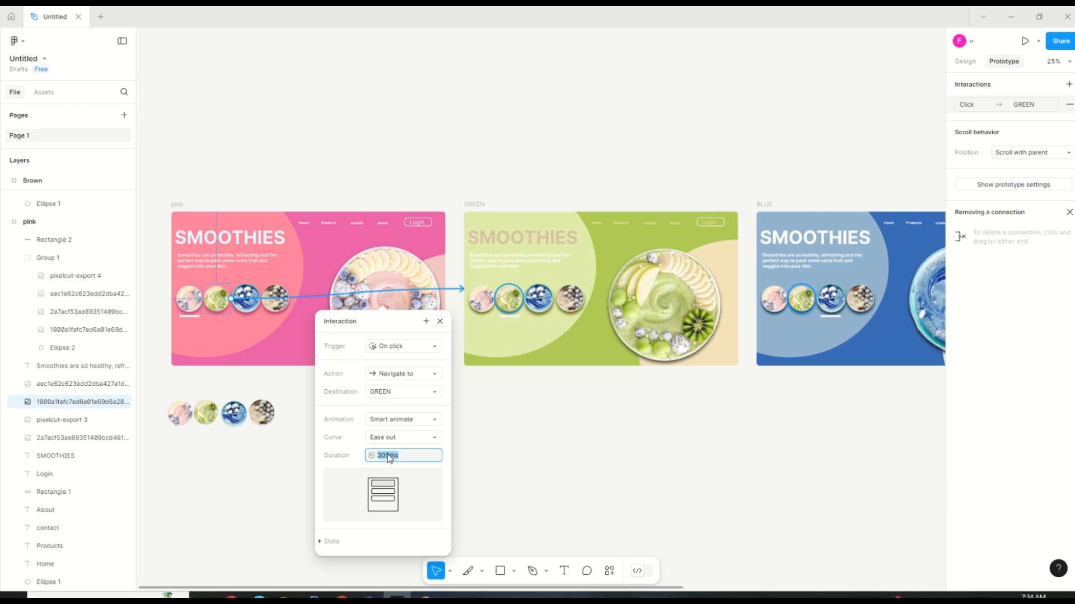
{"action": "key", "text": "BackSpace"}
{"action": "type", "text": "600"}
{"action": "key", "text": "Return"}
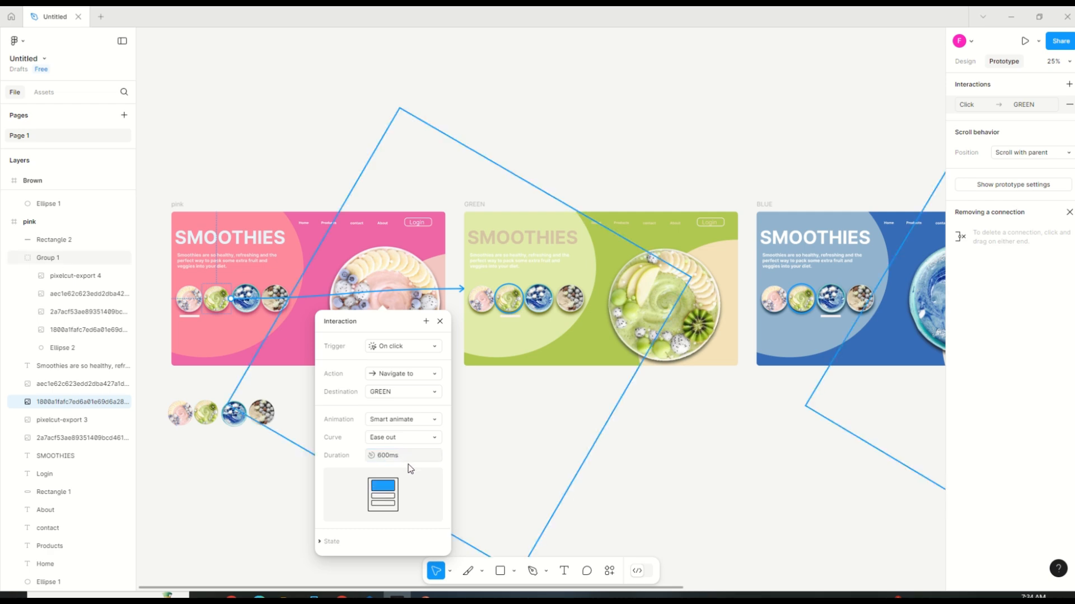
{"action": "left_click", "coordinate": [331, 538]}
Step: Connect the pink bowl thumbnail on the GREEN slide to the pink slide with an on-click Navigate to interaction
{"action": "left_click", "coordinate": [503, 299]}
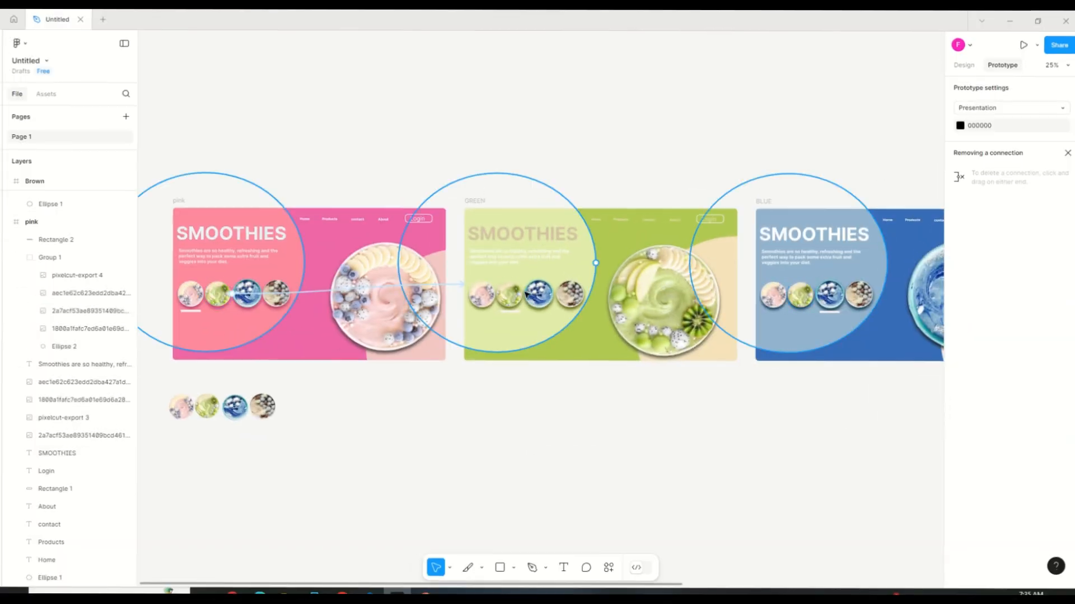
{"action": "left_click", "coordinate": [473, 294]}
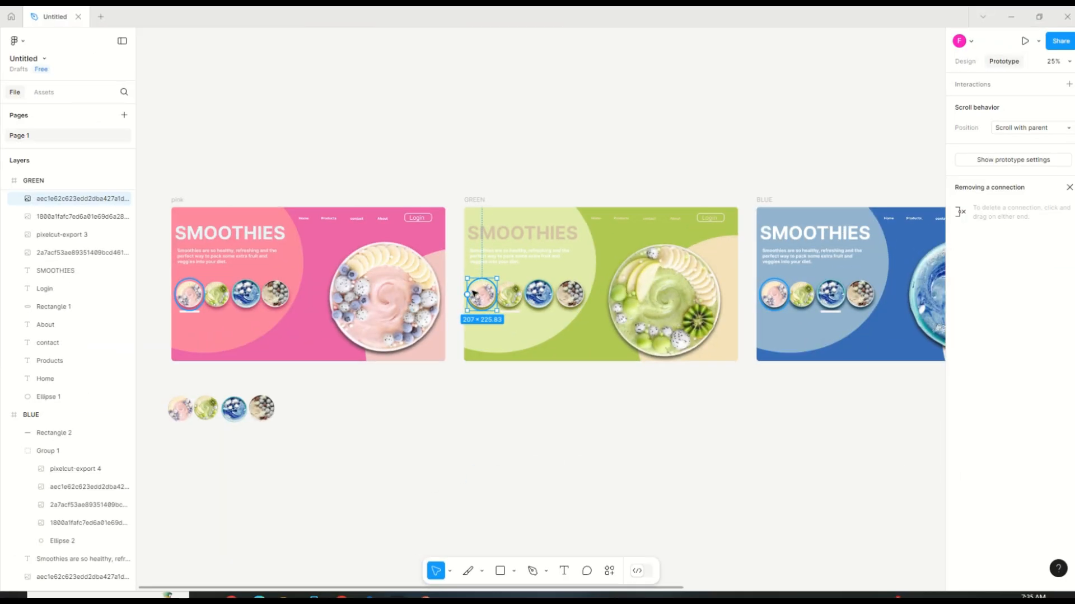
{"action": "left_click_drag", "start_coordinate": [467, 294], "coordinate": [444, 284]}
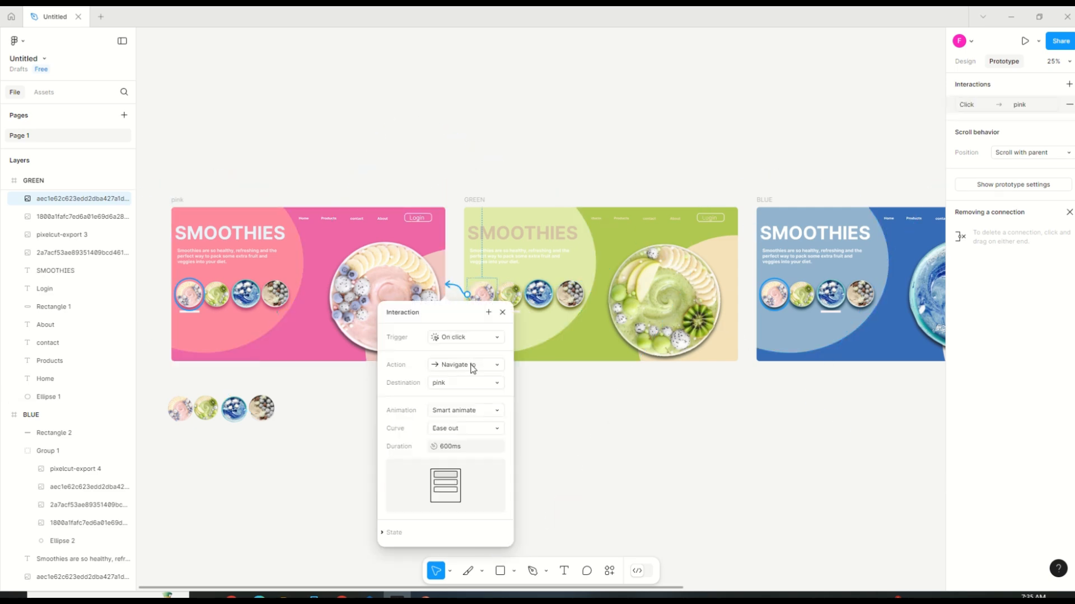
Step: Rotate the large pink bowl image inside the pink slide's wheel group counter-clockwise
{"action": "left_click", "coordinate": [389, 235]}
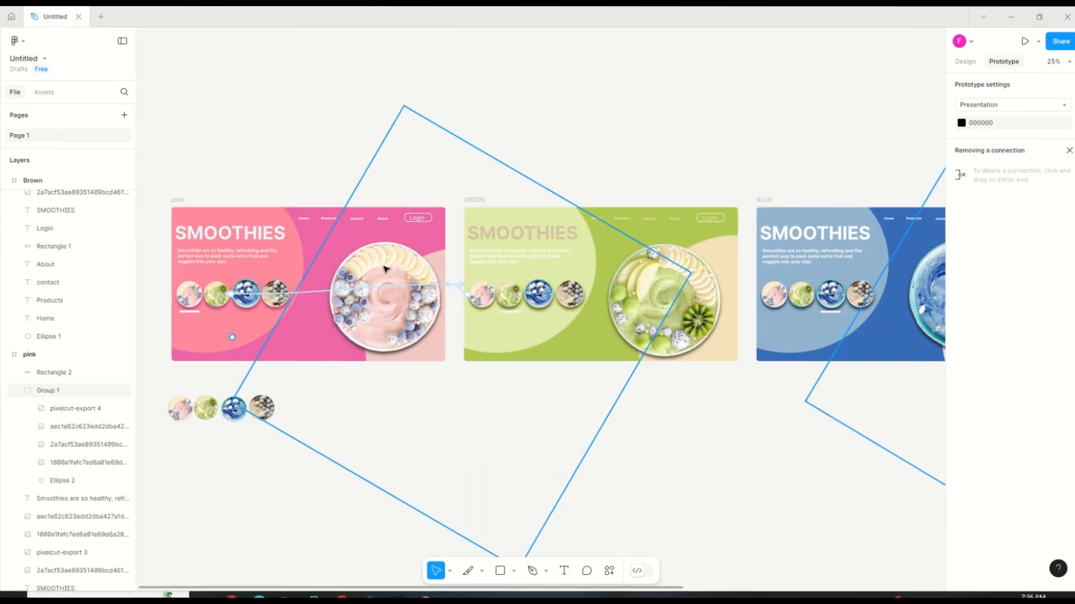
{"action": "double_click", "coordinate": [392, 227]}
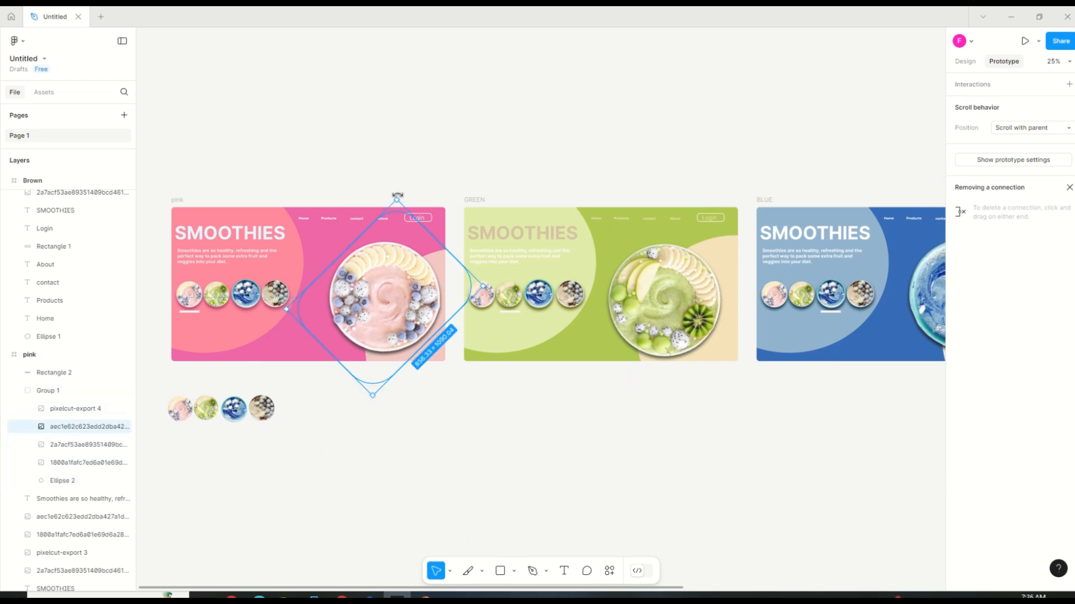
{"action": "left_click_drag", "start_coordinate": [398, 195], "coordinate": [332, 199]}
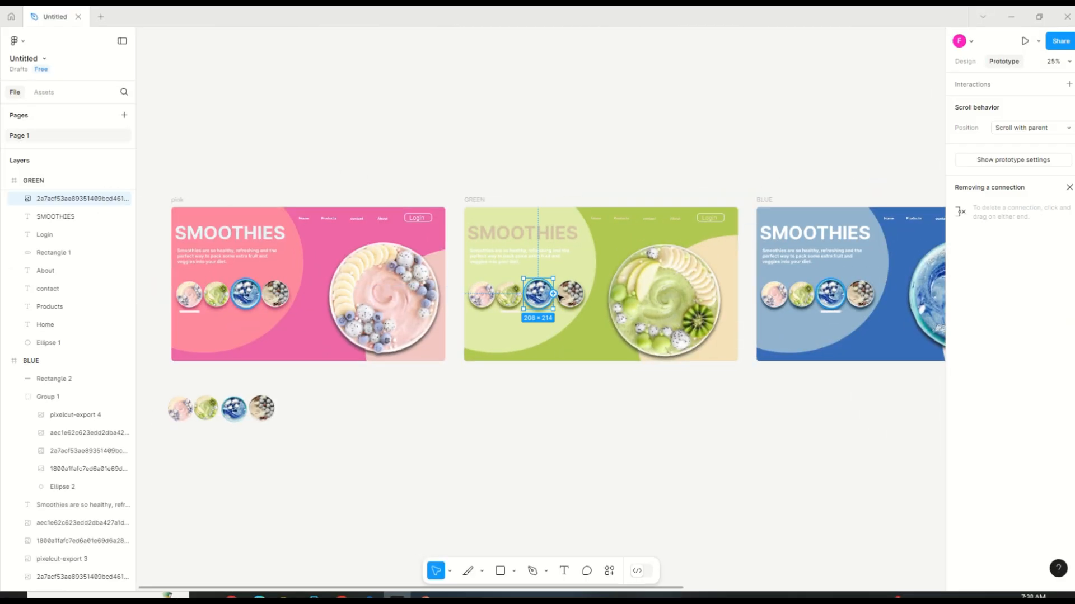
Step: Connect the GREEN slide's blue bowl thumbnail to the BLUE slide, and the BLUE slide's green bowl thumbnail back to GREEN
{"action": "left_click_drag", "start_coordinate": [553, 293], "coordinate": [759, 295]}
{"action": "left_click", "coordinate": [843, 438]}
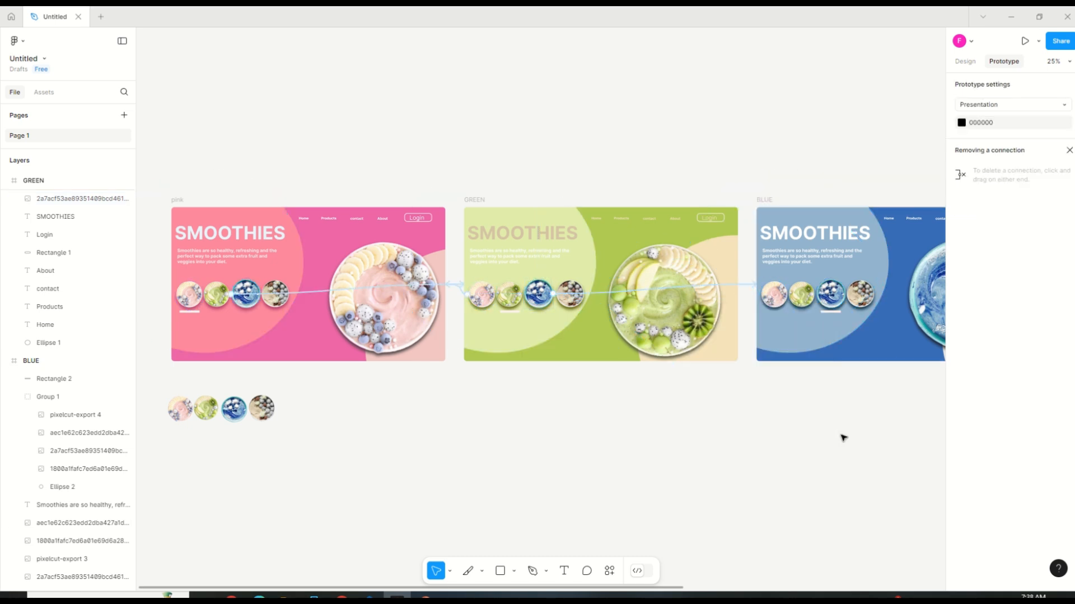
{"action": "left_click", "coordinate": [800, 298]}
{"action": "left_click_drag", "start_coordinate": [787, 294], "coordinate": [736, 273]}
{"action": "left_click", "coordinate": [854, 363]}
Step: Connect the blue bowl thumbnail on the Brown slide back to the BLUE slide
{"action": "scroll", "coordinate": [850, 307], "scroll_direction": "down", "scroll_amount": 5}
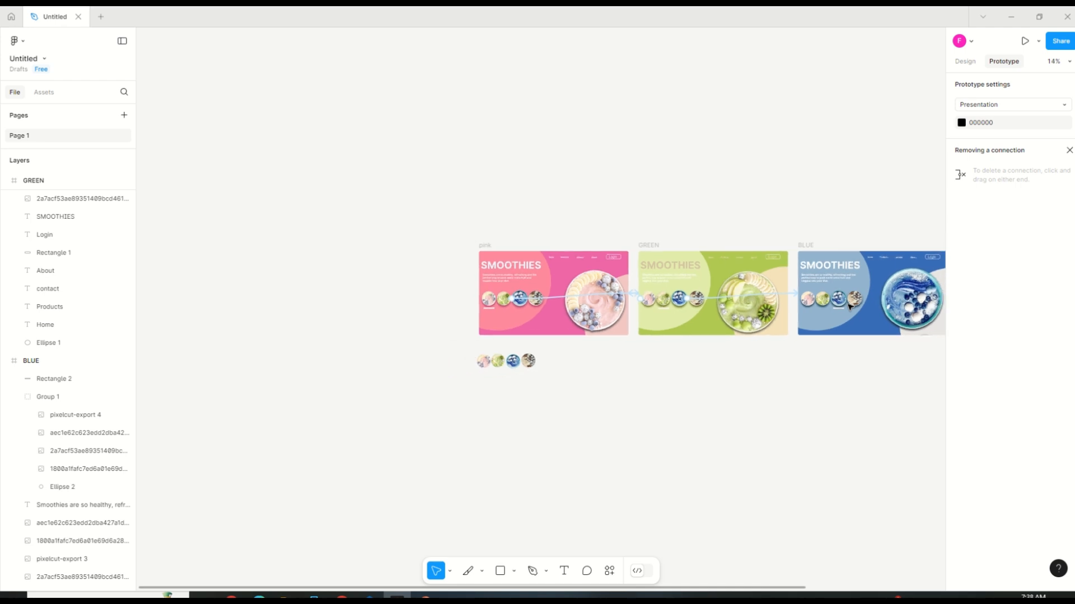
{"action": "scroll", "coordinate": [48, 360], "scroll_direction": "down", "scroll_amount": 8}
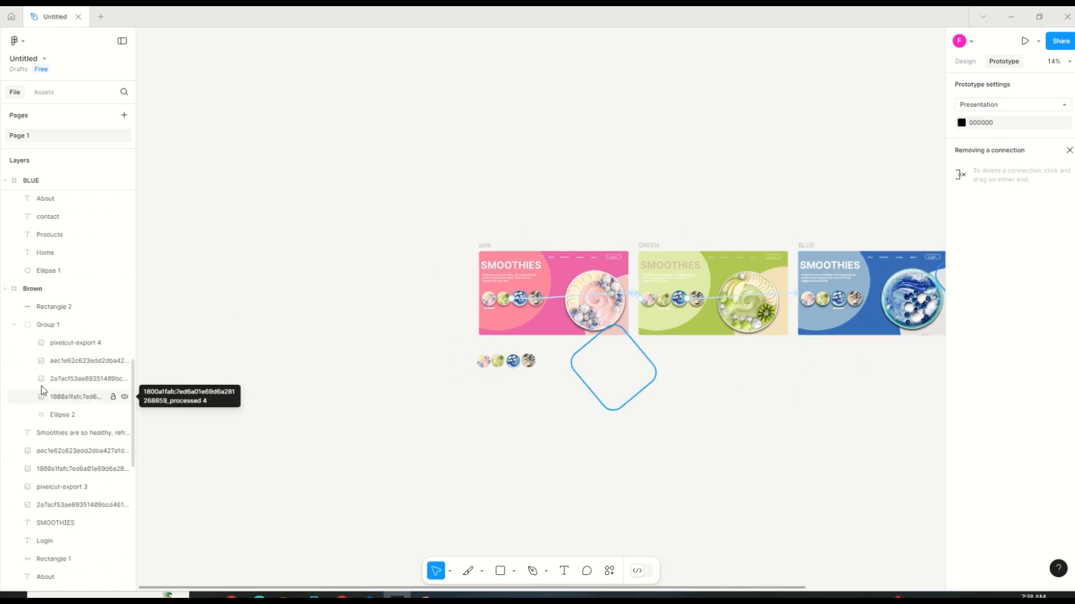
{"action": "left_click", "coordinate": [32, 289]}
{"action": "left_click", "coordinate": [44, 307]}
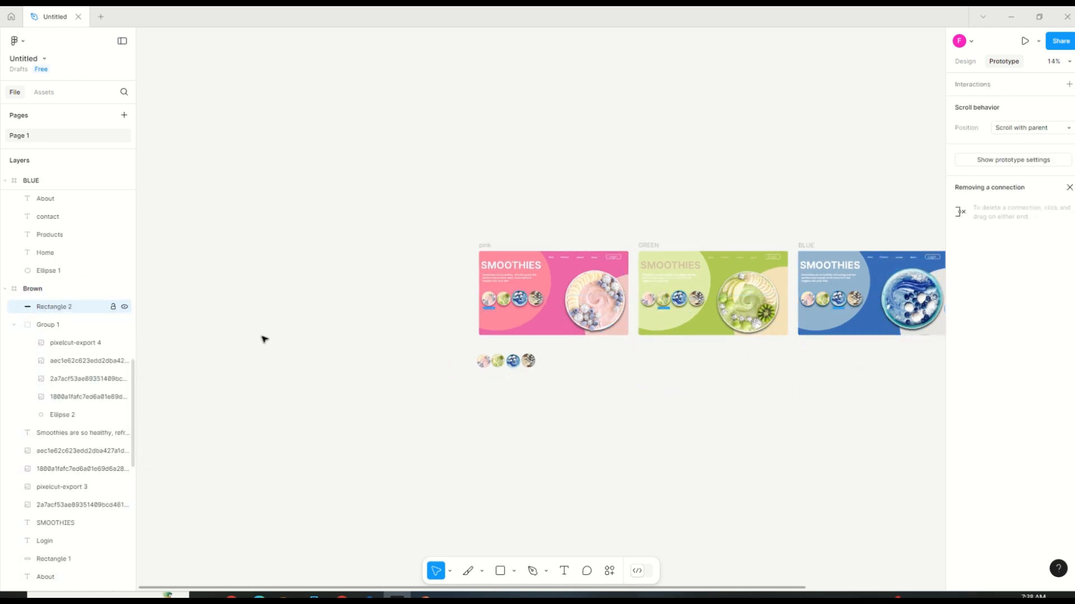
{"action": "scroll", "coordinate": [354, 590], "scroll_direction": "right", "scroll_amount": 5}
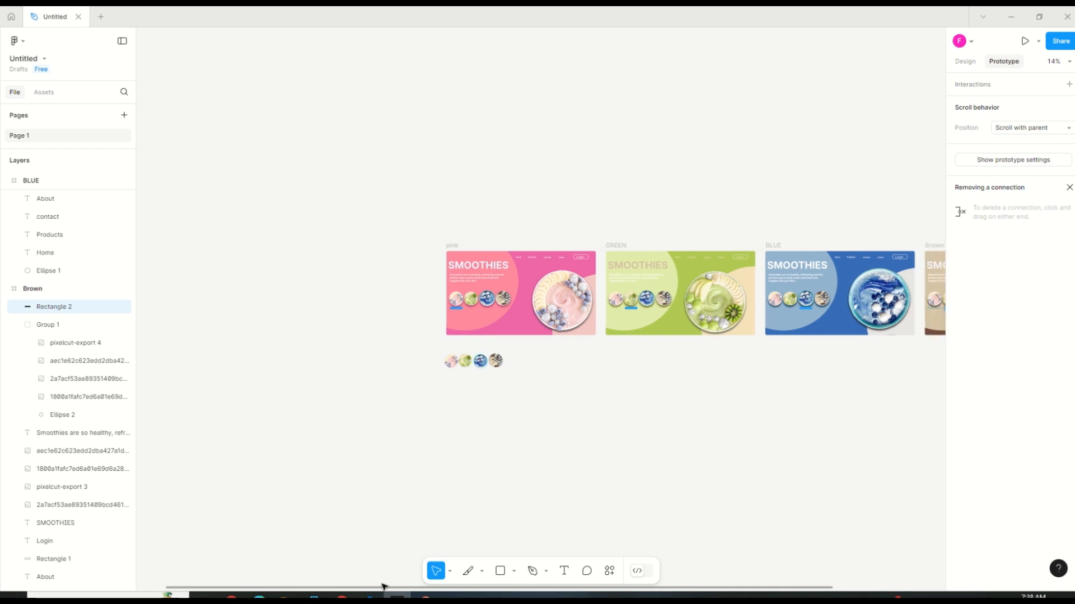
{"action": "scroll", "coordinate": [732, 305], "scroll_direction": "up", "scroll_amount": 2}
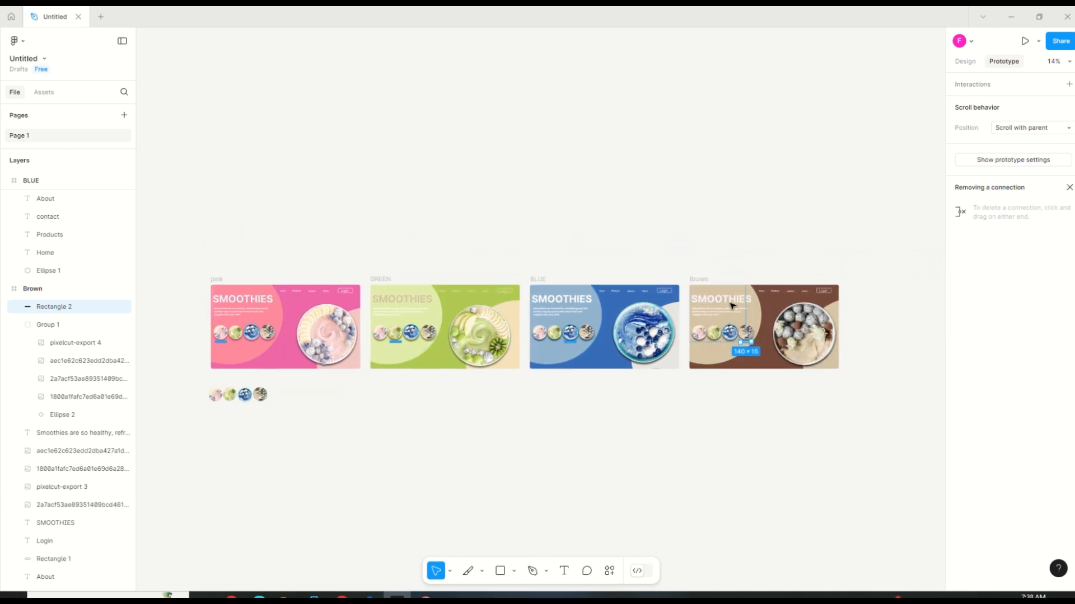
{"action": "scroll", "coordinate": [781, 469], "scroll_direction": "up", "scroll_amount": 5}
{"action": "left_click", "coordinate": [756, 338]}
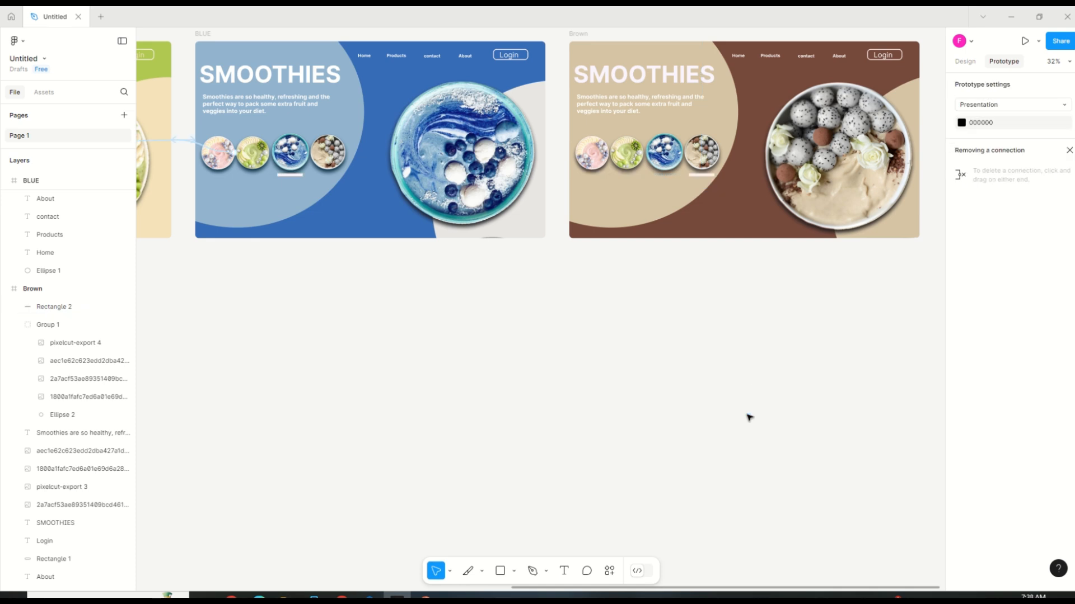
{"action": "scroll", "coordinate": [406, 472], "scroll_direction": "down", "scroll_amount": 3}
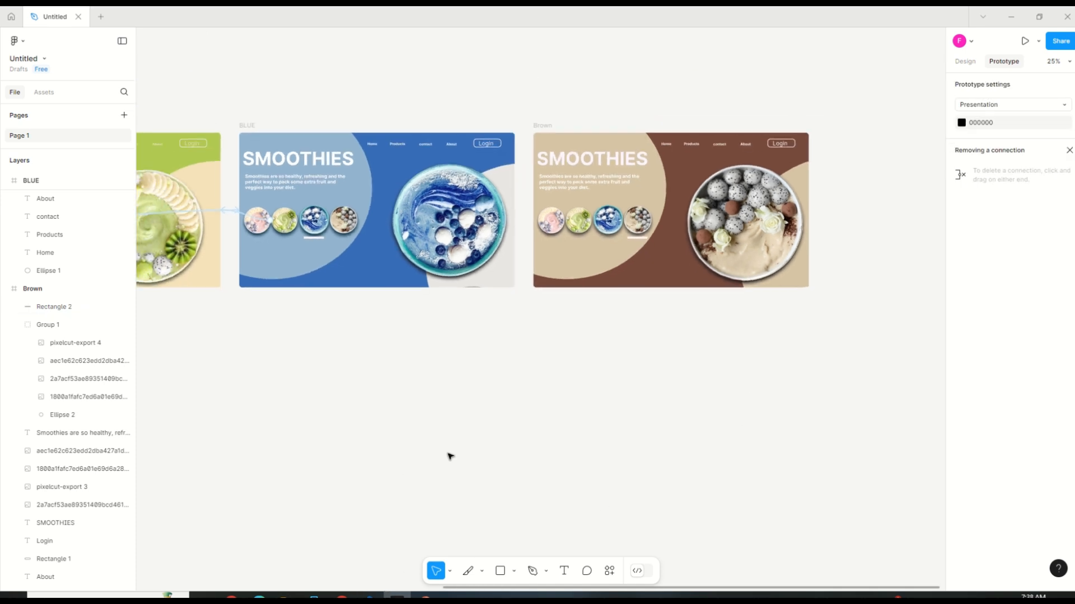
{"action": "left_click", "coordinate": [608, 219]}
{"action": "left_click_drag", "start_coordinate": [593, 220], "coordinate": [520, 205]}
{"action": "left_click", "coordinate": [618, 329]}
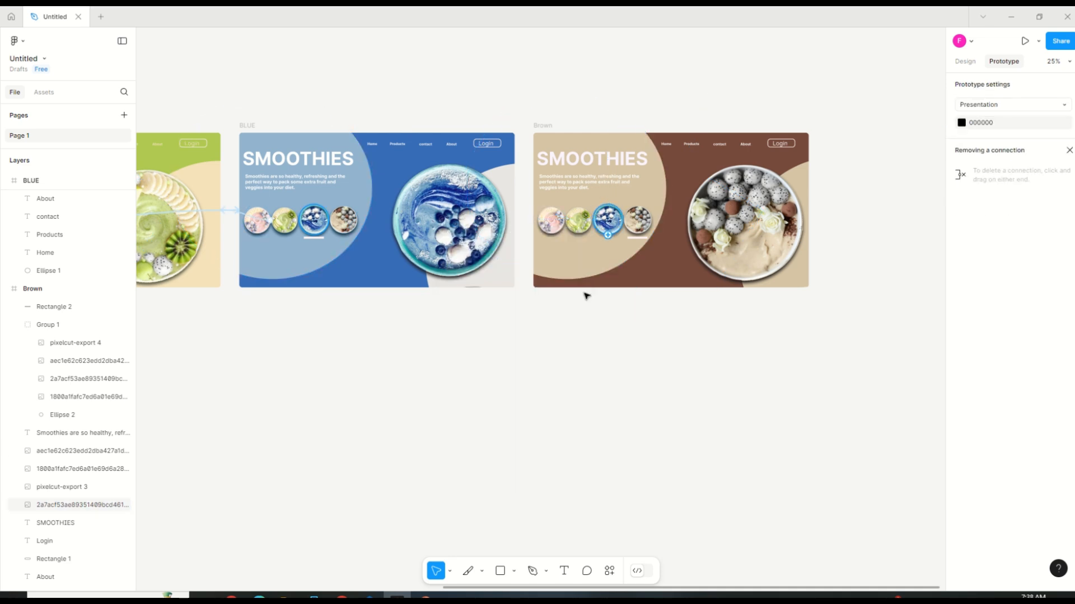
Step: Connect the brown bowl thumbnail on the BLUE slide to the Brown slide
{"action": "left_click", "coordinate": [316, 222]}
{"action": "left_click", "coordinate": [351, 221]}
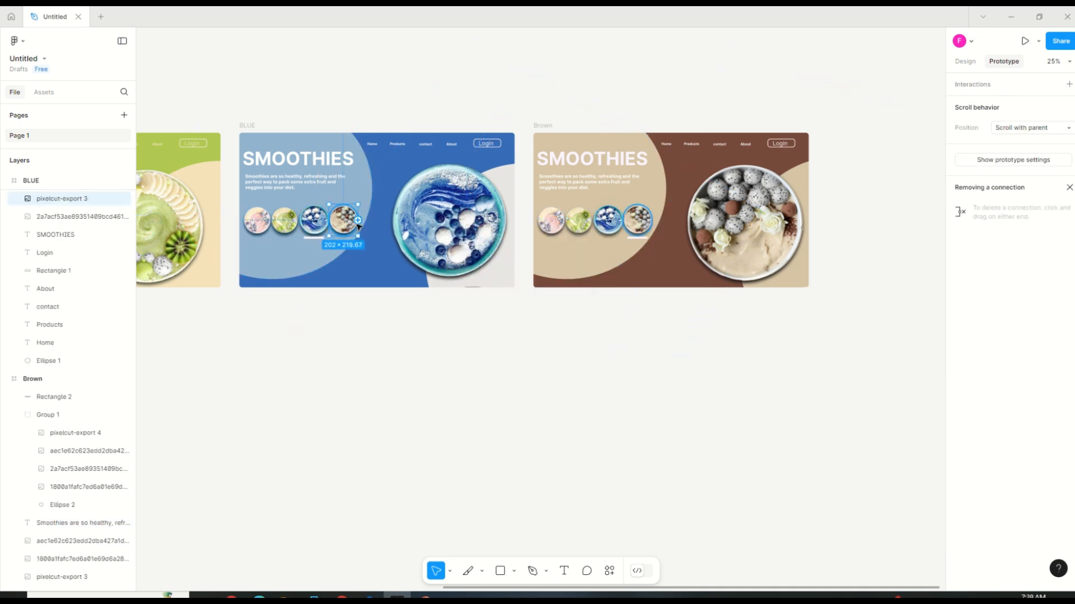
{"action": "left_click_drag", "start_coordinate": [494, 218], "coordinate": [660, 235]}
{"action": "left_click", "coordinate": [619, 340]}
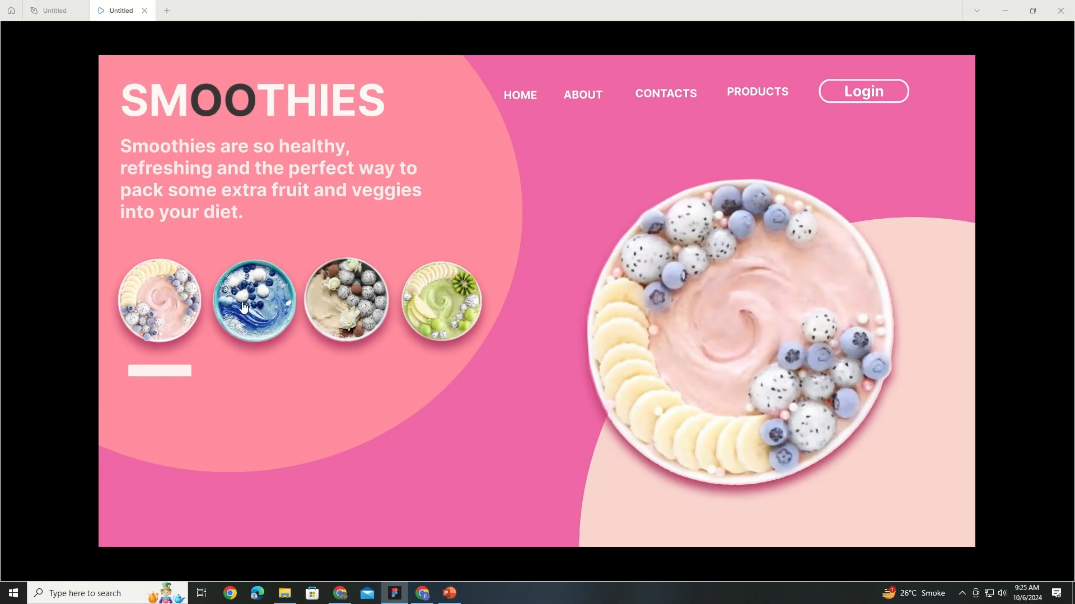
Step: Test the running prototype by switching to the blue, brown and green bowl slides and back to the brown one
{"action": "left_click", "coordinate": [245, 306]}
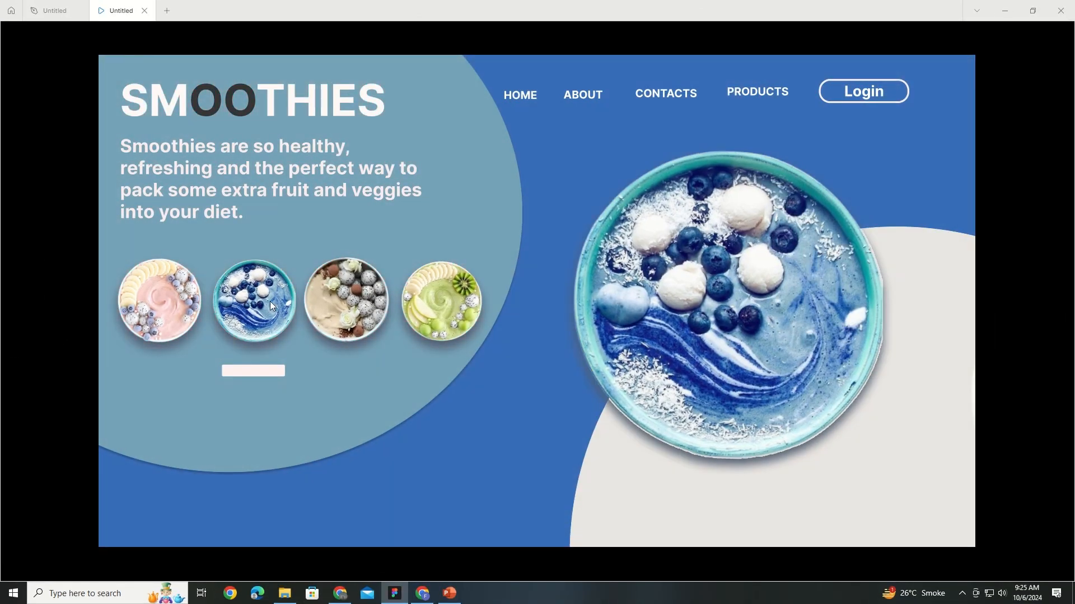
{"action": "left_click", "coordinate": [335, 307]}
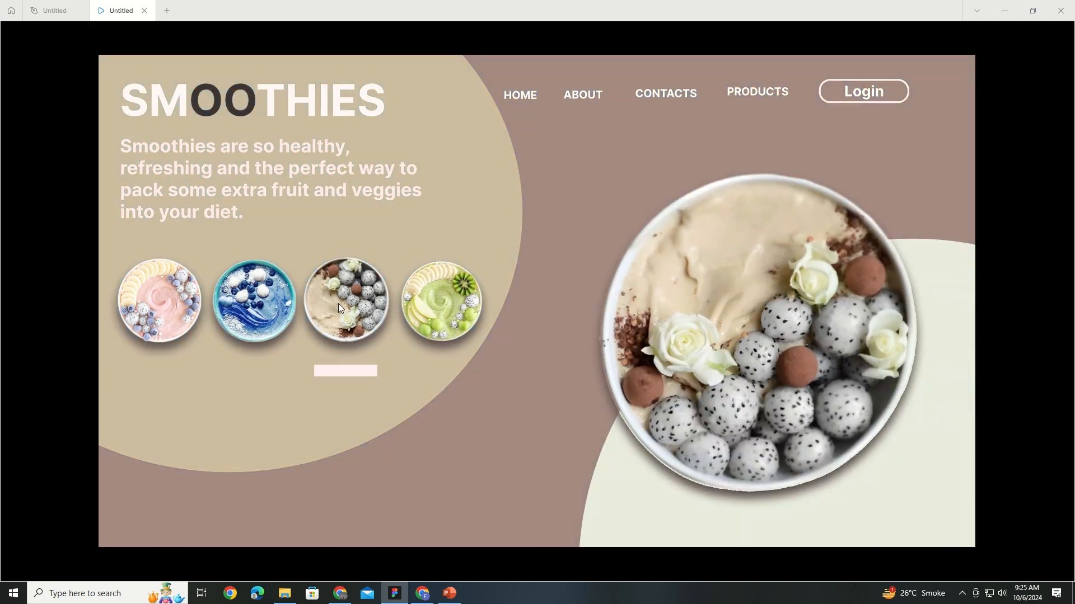
{"action": "left_click", "coordinate": [427, 313]}
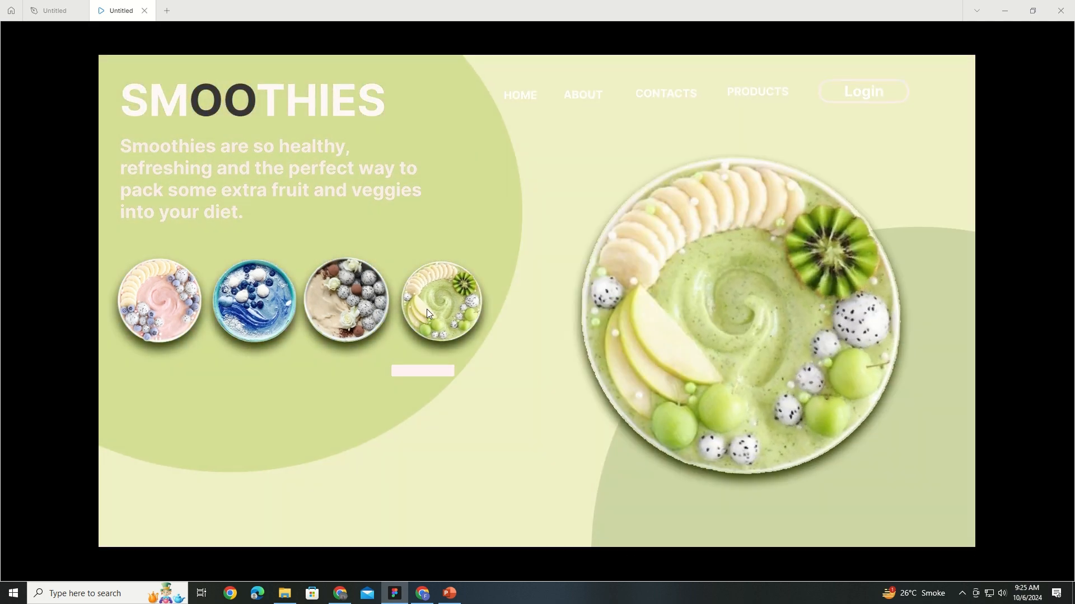
{"action": "left_click", "coordinate": [370, 311]}
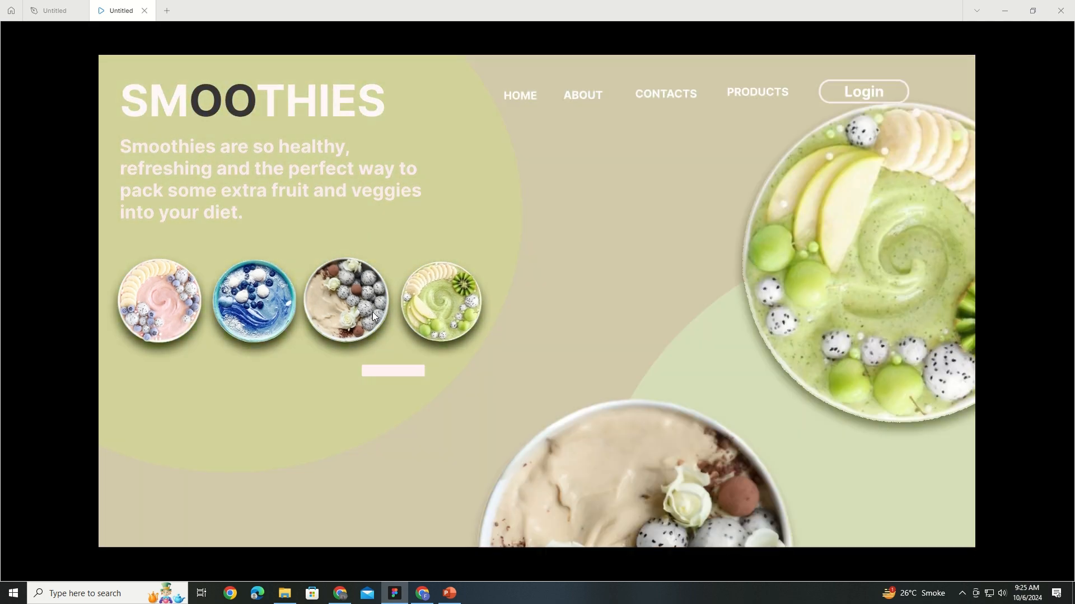